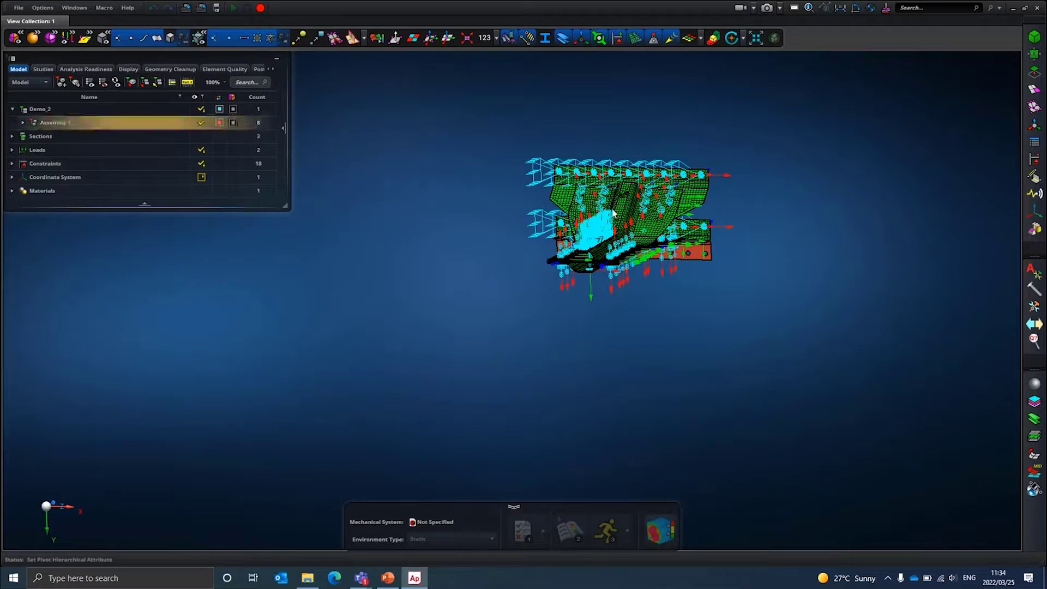
# - Inspect the meshed bracket assembly from several angles, including its fastener connectors, edge constraints and the pressure load on the beam's upper face
pyautogui.scroll(3, 602, 207)
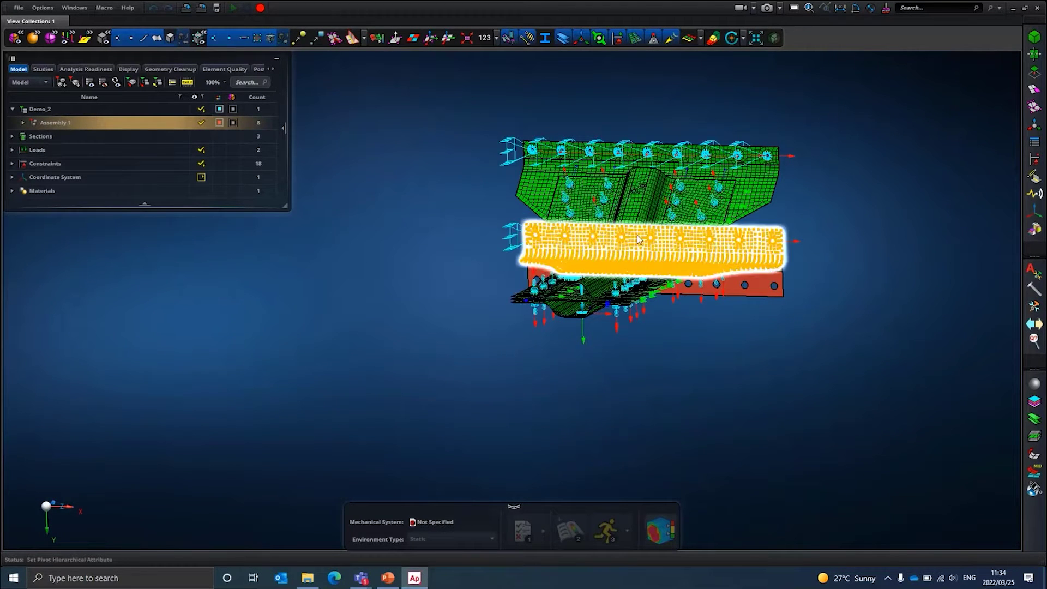
pyautogui.scroll(3, 649, 164)
pyautogui.moveTo(648, 171)
pyautogui.mouseDown(button='middle')
pyautogui.moveTo(656, 180)
pyautogui.moveTo(644, 184)
pyautogui.mouseUp(button='middle')
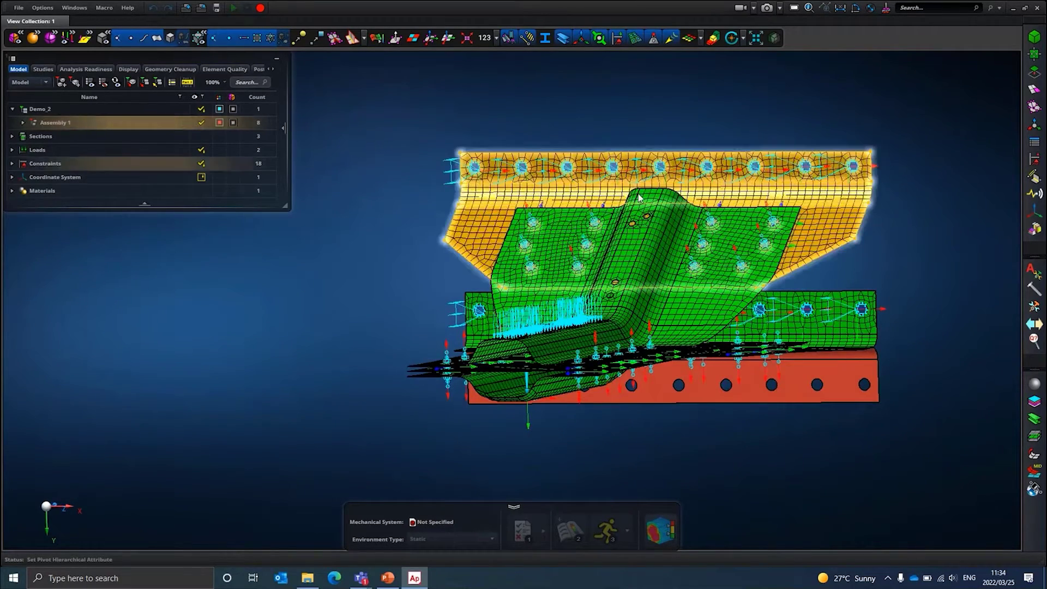
pyautogui.moveTo(678, 252); pyautogui.dragTo(424, 248, button='middle')
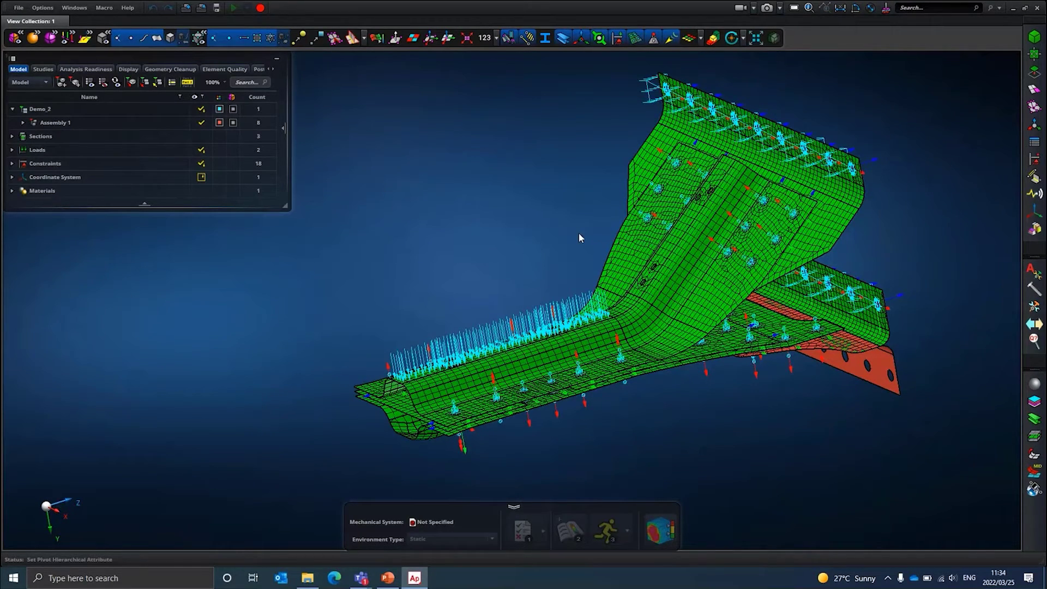
pyautogui.moveTo(578, 233); pyautogui.dragTo(502, 324, button='middle')
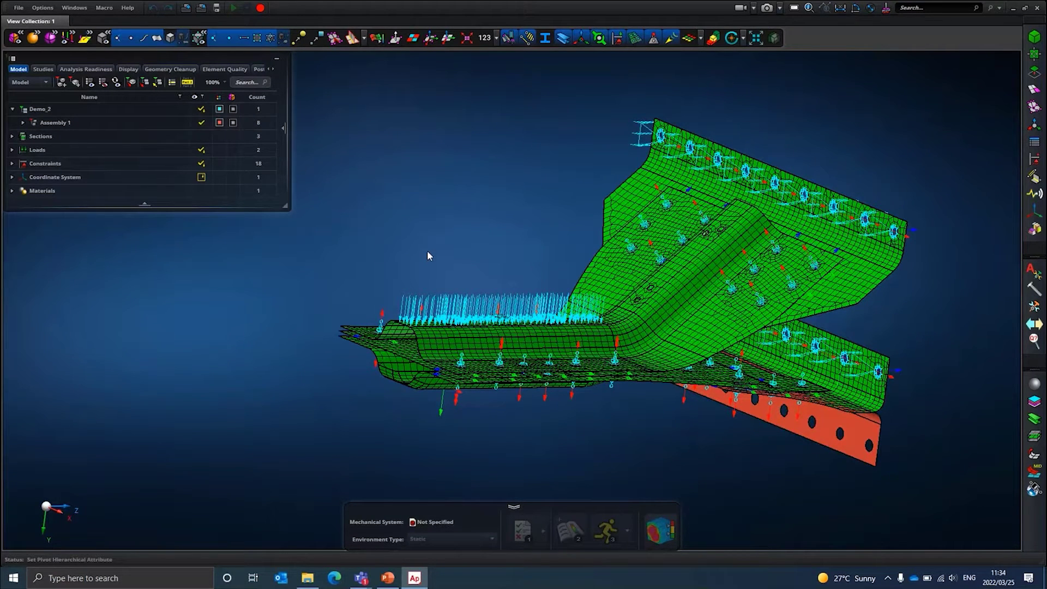
pyautogui.moveTo(543, 280); pyautogui.dragTo(519, 276, button='middle')
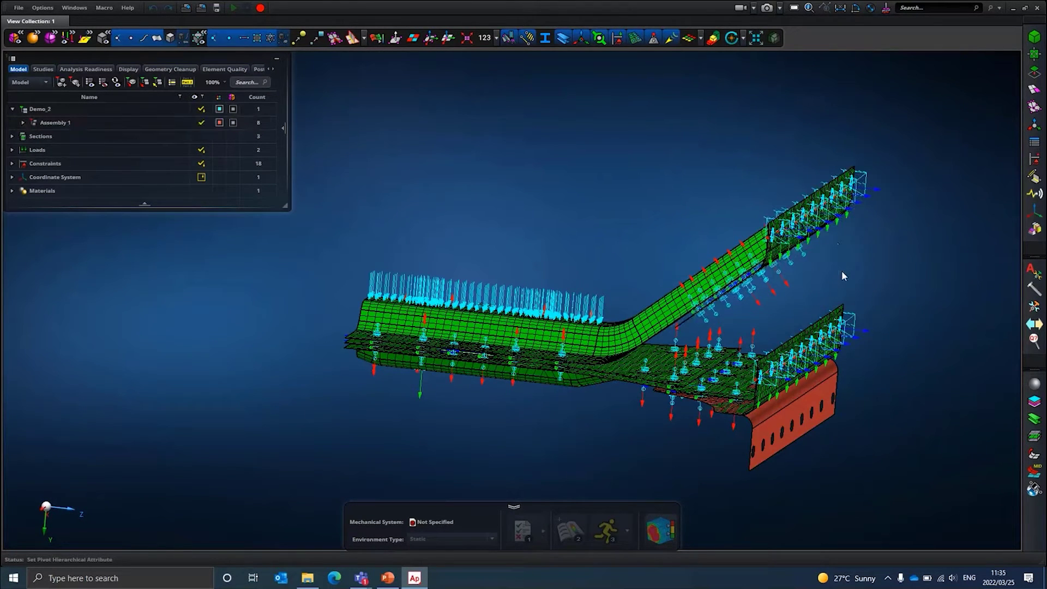
pyautogui.moveTo(848, 274); pyautogui.dragTo(787, 298, button='middle')
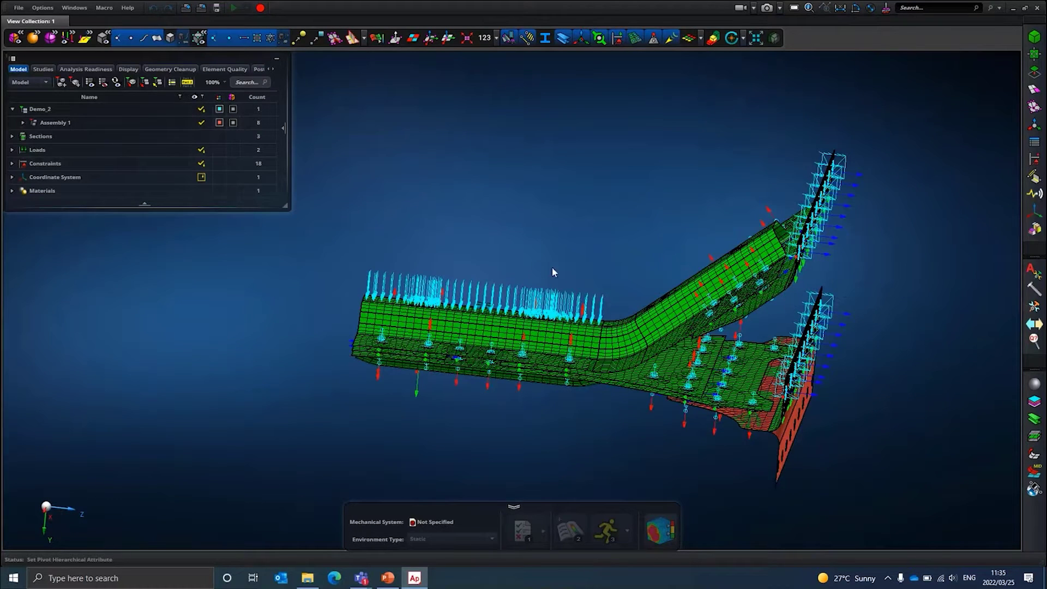
pyautogui.moveTo(542, 262); pyautogui.dragTo(569, 266, button='middle')
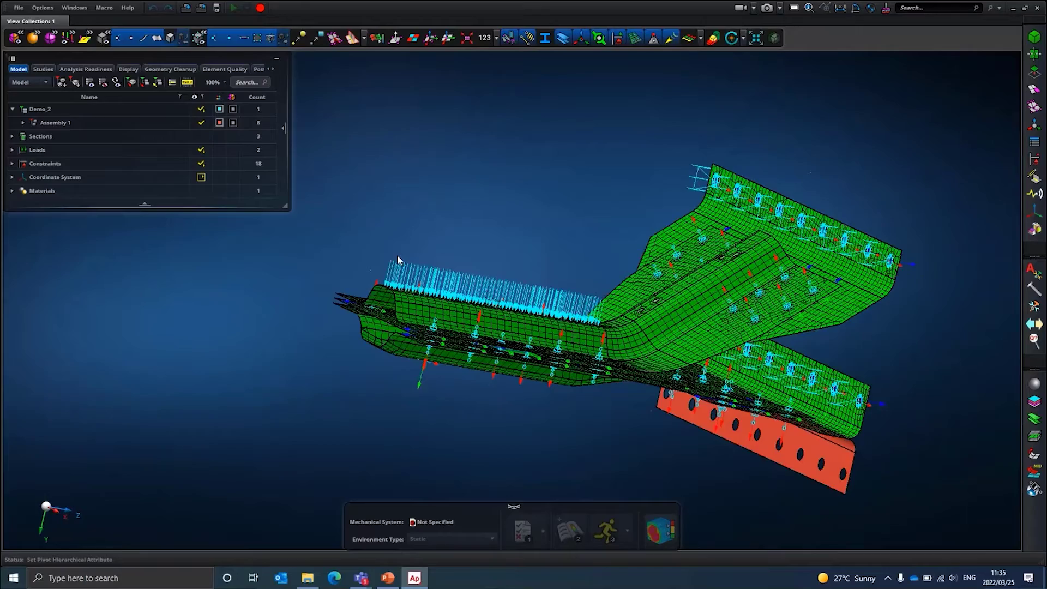
pyautogui.scroll(5, 397, 254)
pyautogui.scroll(5, 457, 294)
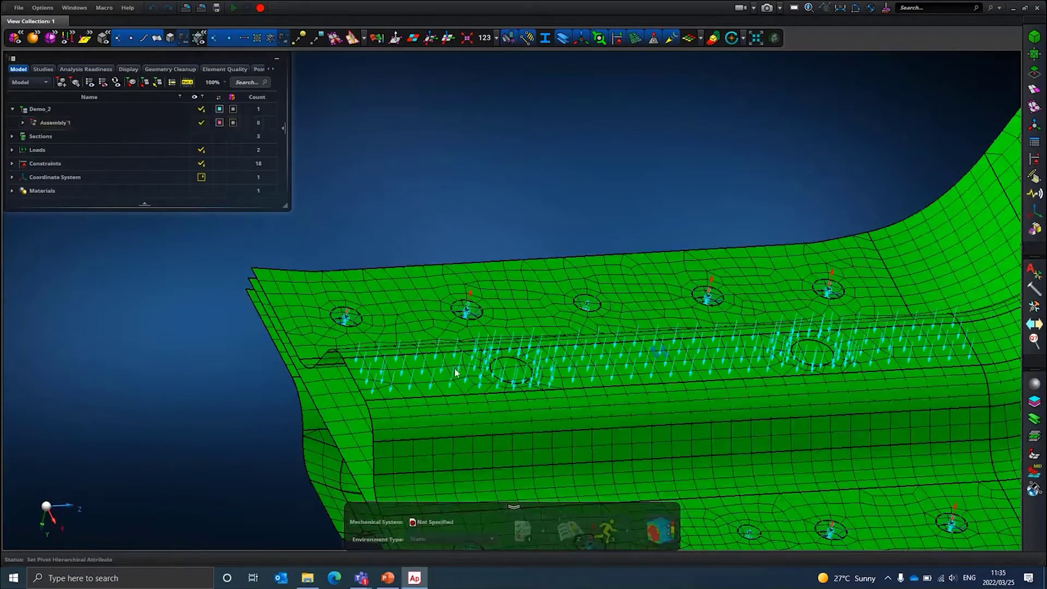
pyautogui.moveTo(445, 338)
pyautogui.mouseDown(button='middle')
pyautogui.moveTo(467, 323)
pyautogui.moveTo(545, 313)
pyautogui.moveTo(619, 322)
pyautogui.moveTo(584, 296)
pyautogui.moveTo(558, 315)
pyautogui.moveTo(482, 212)
pyautogui.mouseUp(button='middle')
pyautogui.press('f')
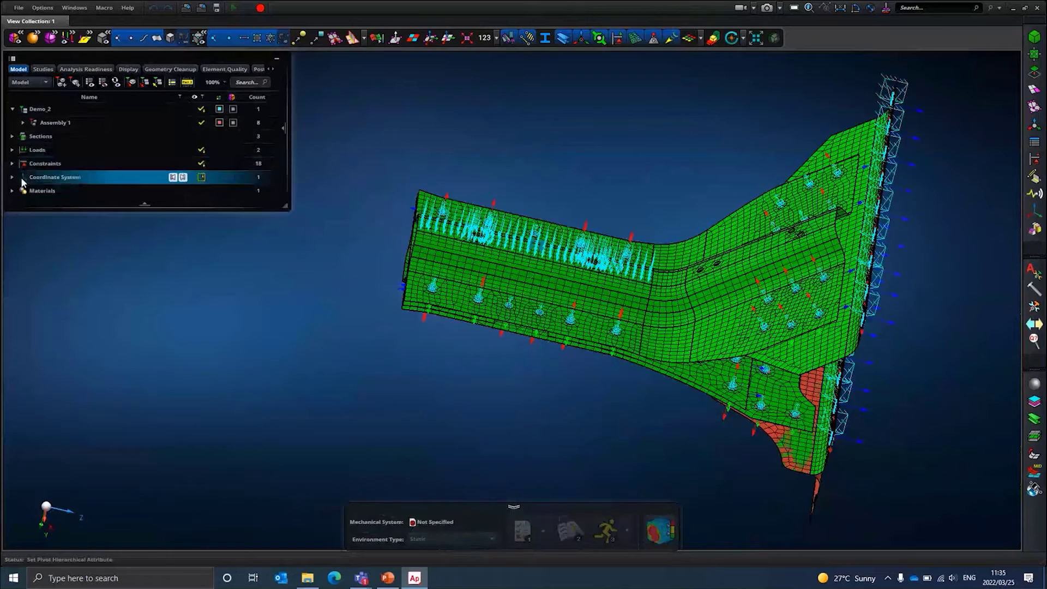
# - Review the model tree's contents: the parts and connectors of Assembly 1, the sections, loads, constraints and materials
pyautogui.click(44, 163)
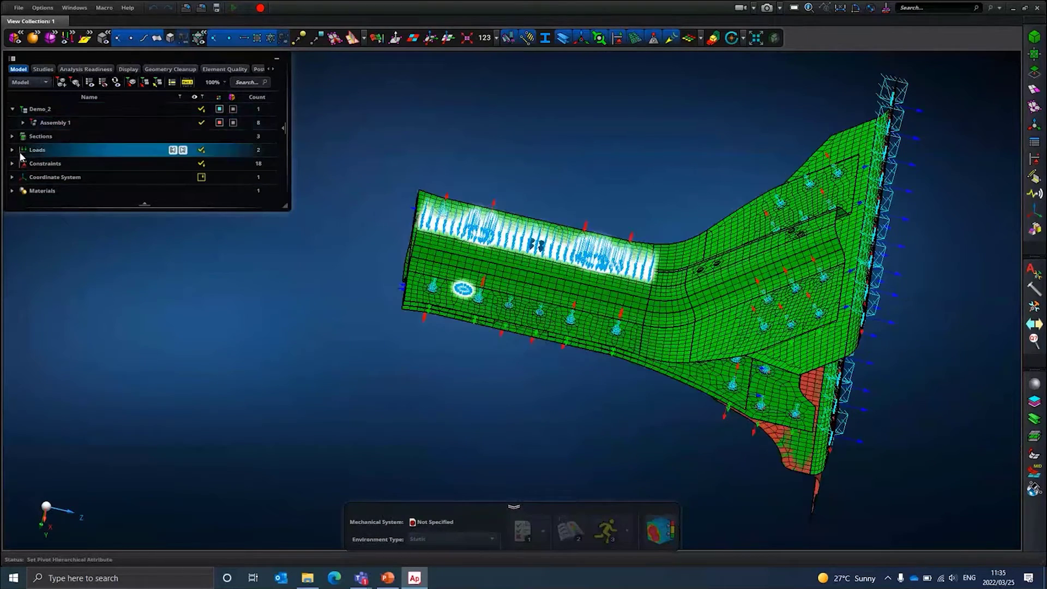
pyautogui.click(23, 122)
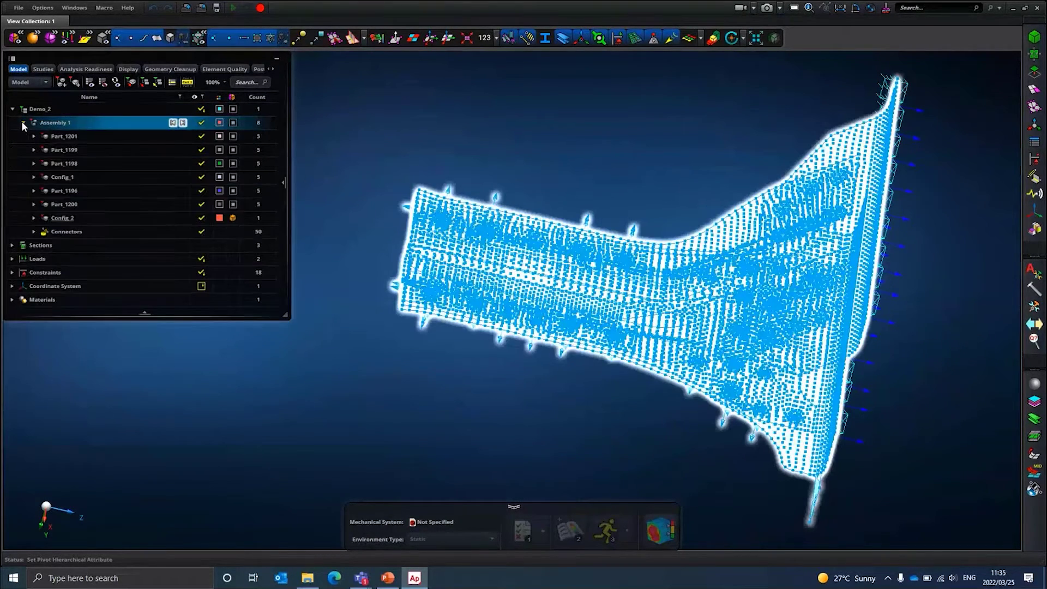
pyautogui.click(12, 245)
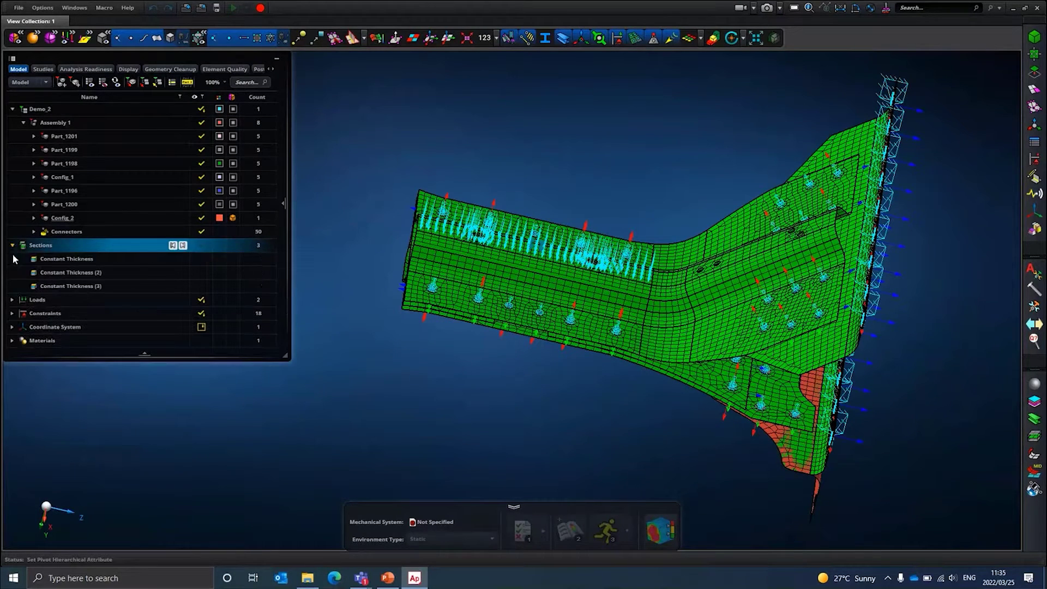
pyautogui.click(12, 299)
pyautogui.click(10, 344)
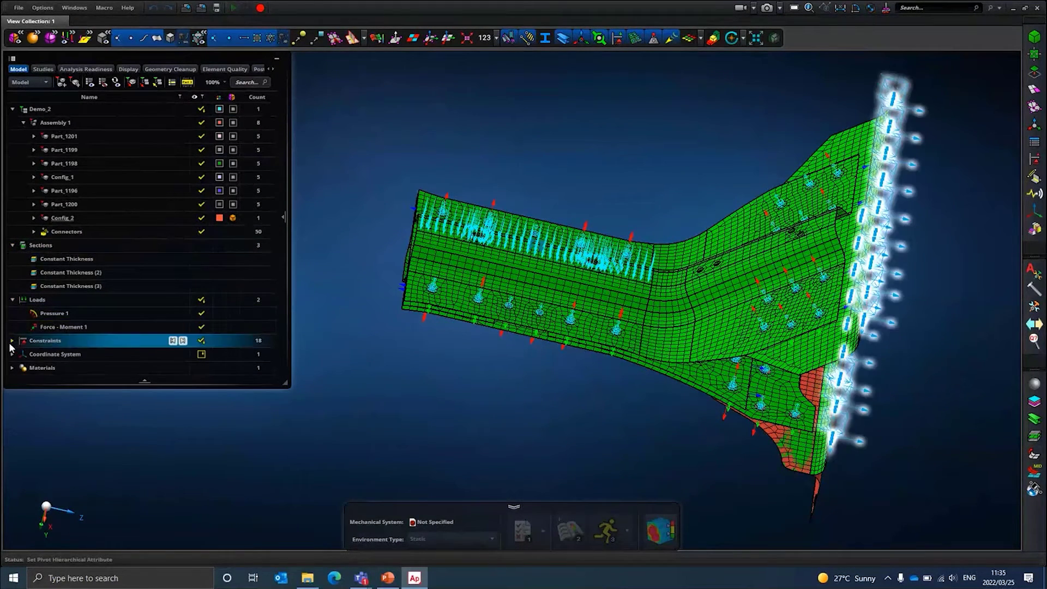
pyautogui.click(12, 340)
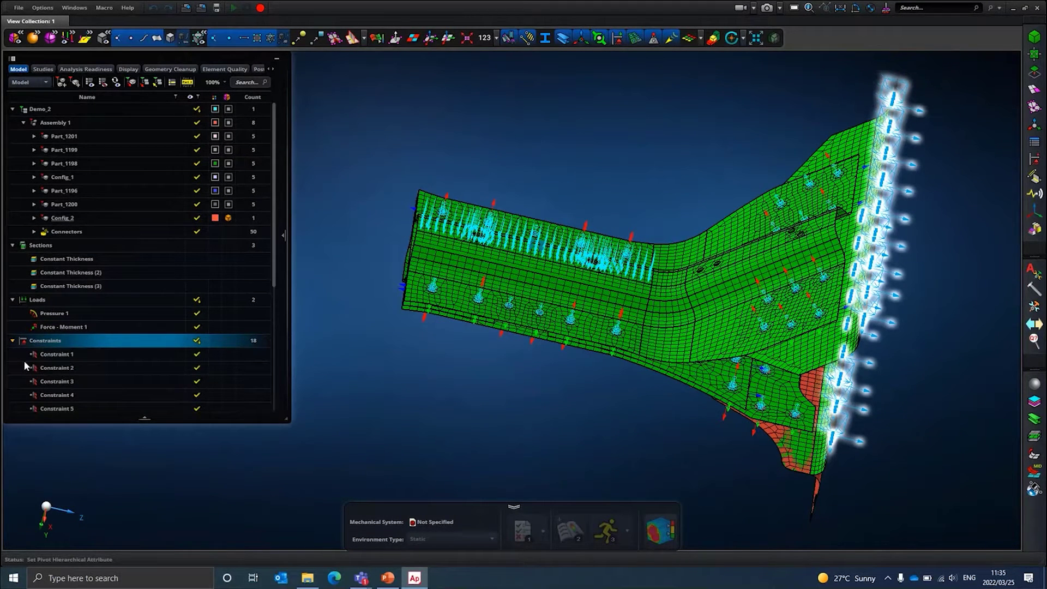
pyautogui.scroll(-5, 33, 371)
pyautogui.click(27, 404)
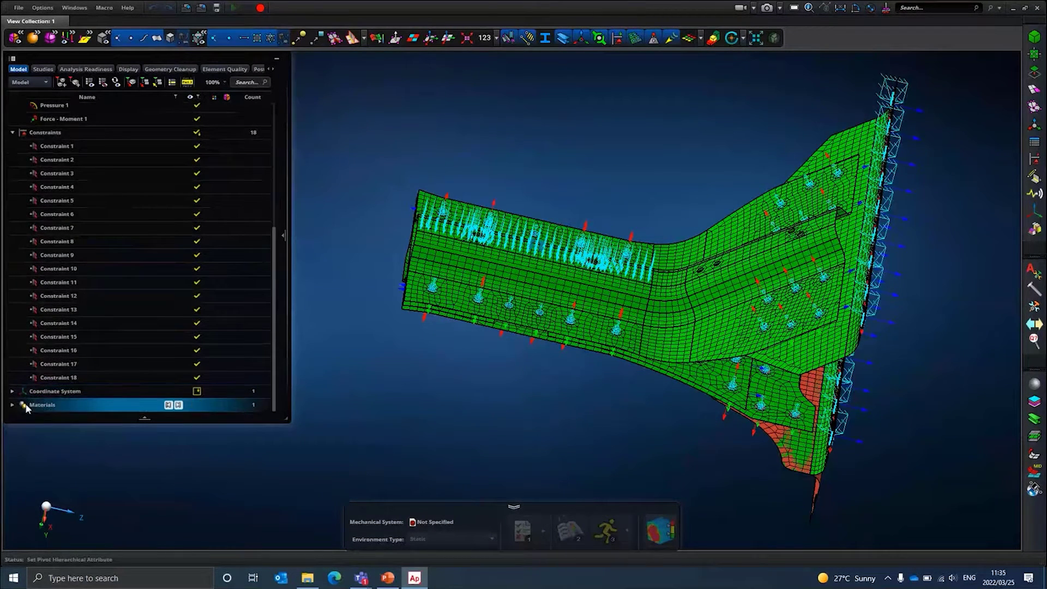
pyautogui.click(23, 412)
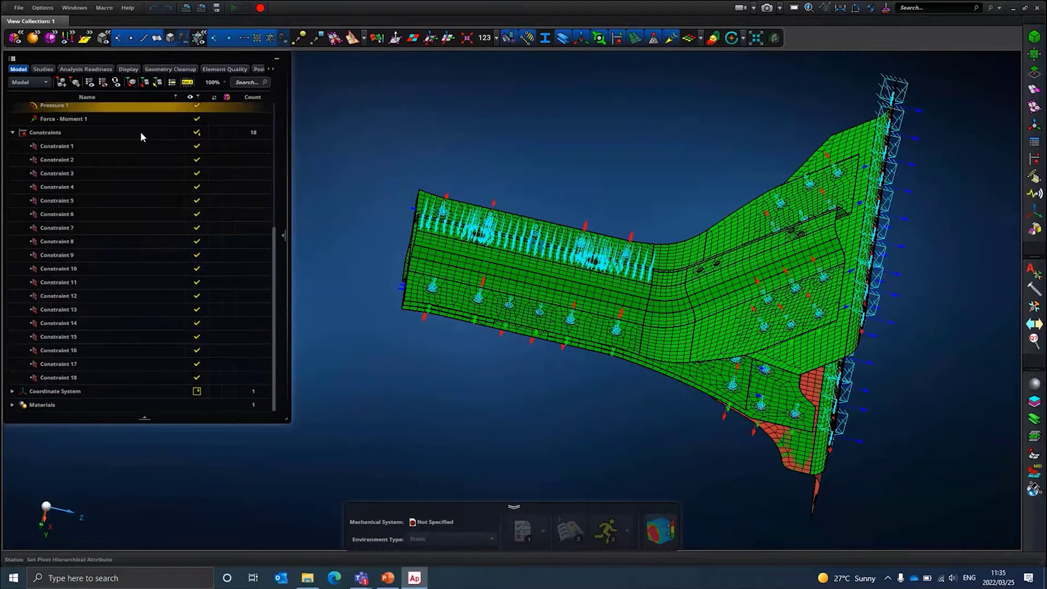
# - Place the Demo_2 model in an analysis scene
pyautogui.scroll(5, 69, 141)
pyautogui.click(57, 150)
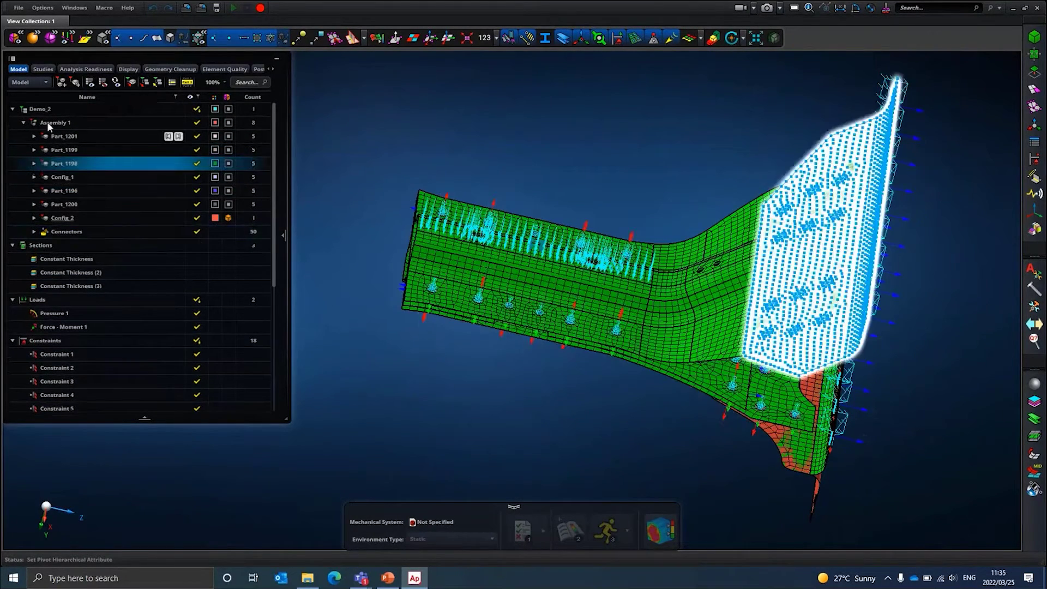
pyautogui.click(49, 121)
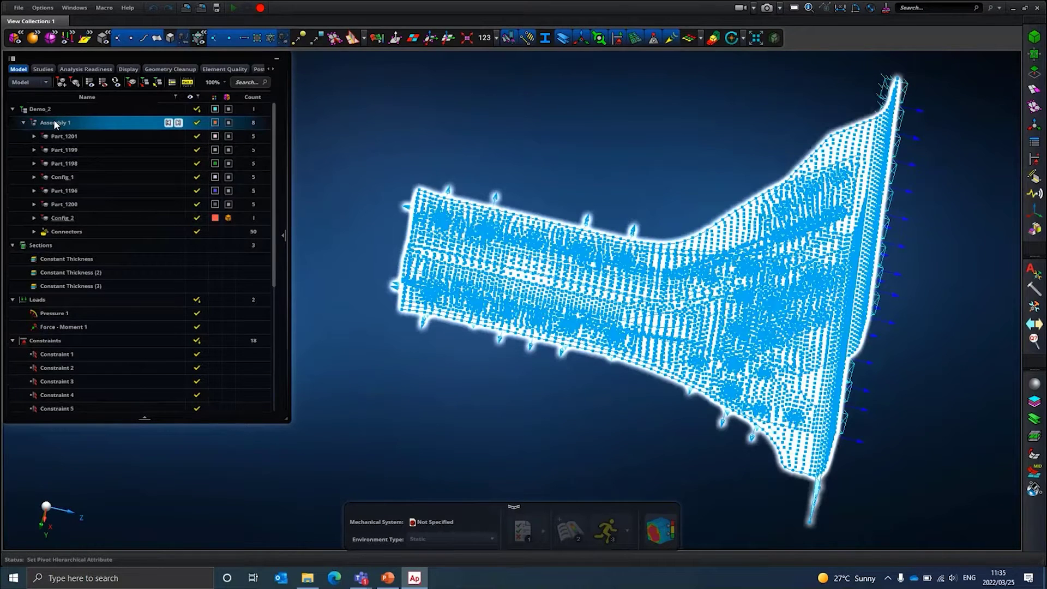
pyautogui.click(44, 110)
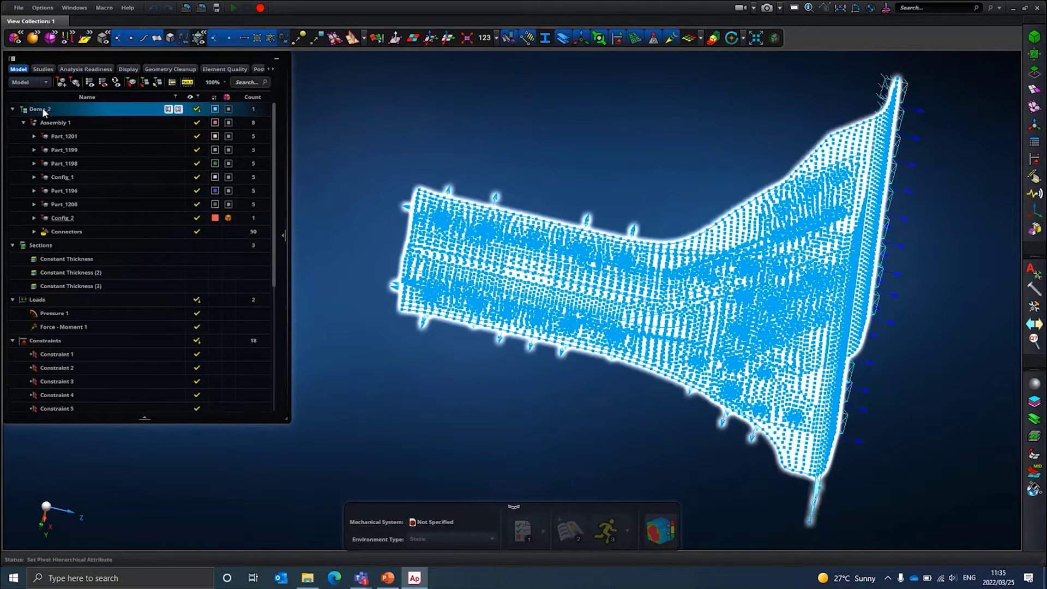
pyautogui.rightClick(44, 117)
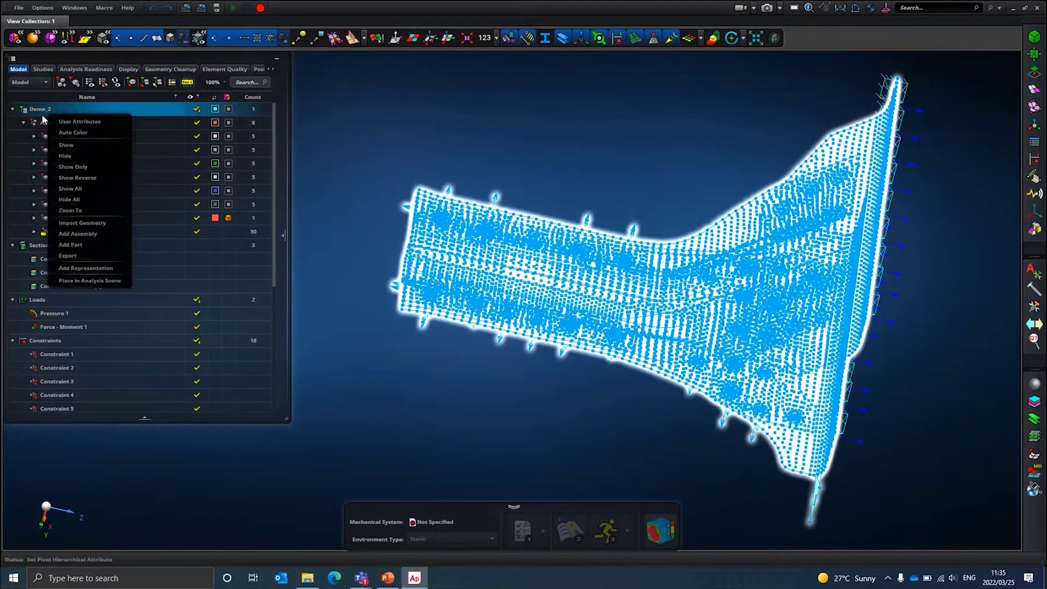
pyautogui.click(89, 280)
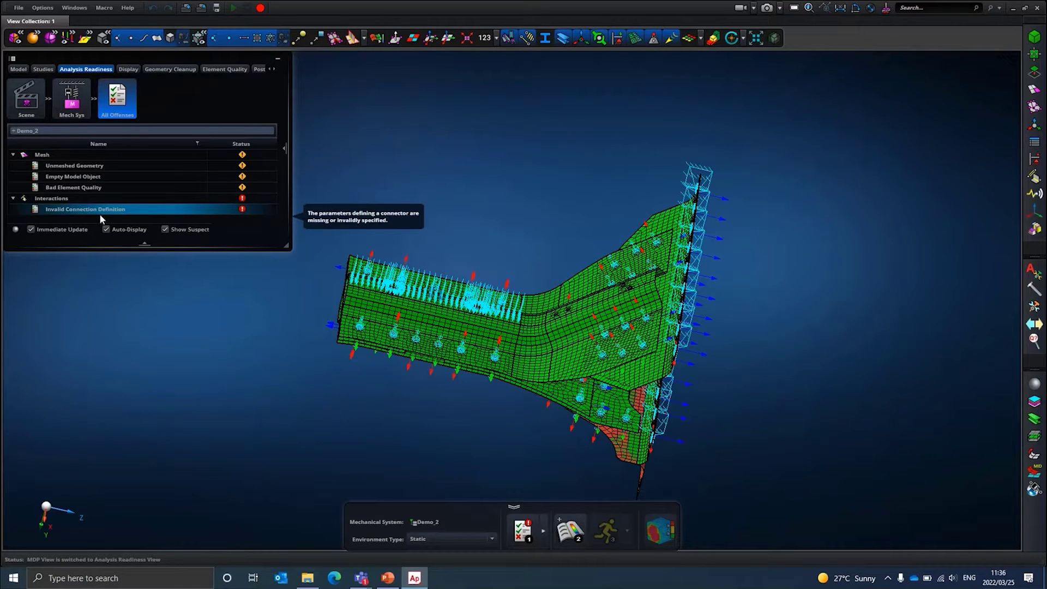
# - Open the details of the Invalid Connection Definition offense in the analysis readiness results for Demo_2
pyautogui.scroll(3, 692, 299)
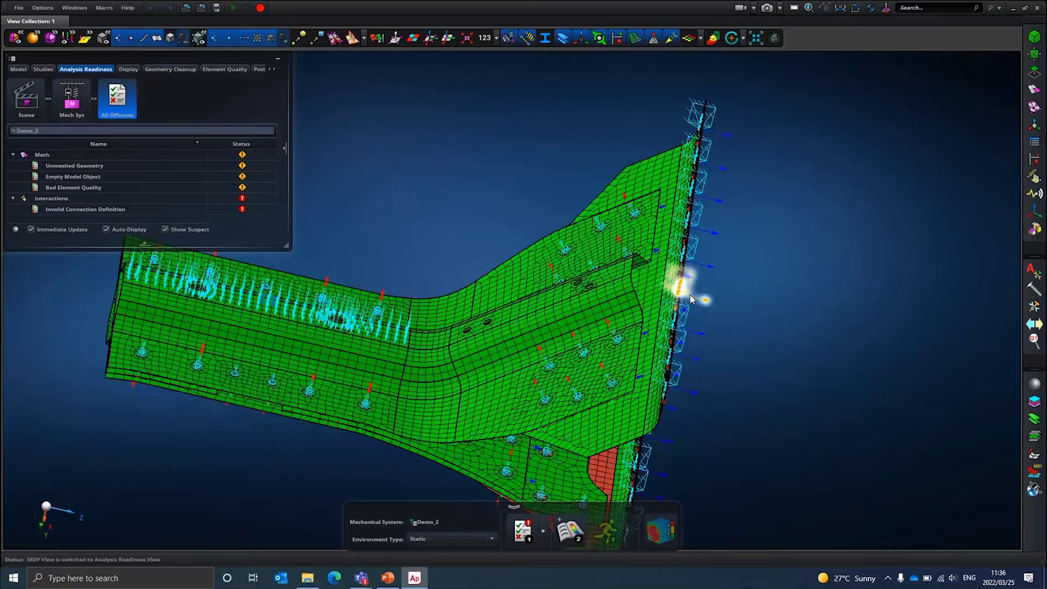
pyautogui.moveTo(691, 299); pyautogui.dragTo(594, 268, button='middle')
pyautogui.scroll(-5, 593, 268)
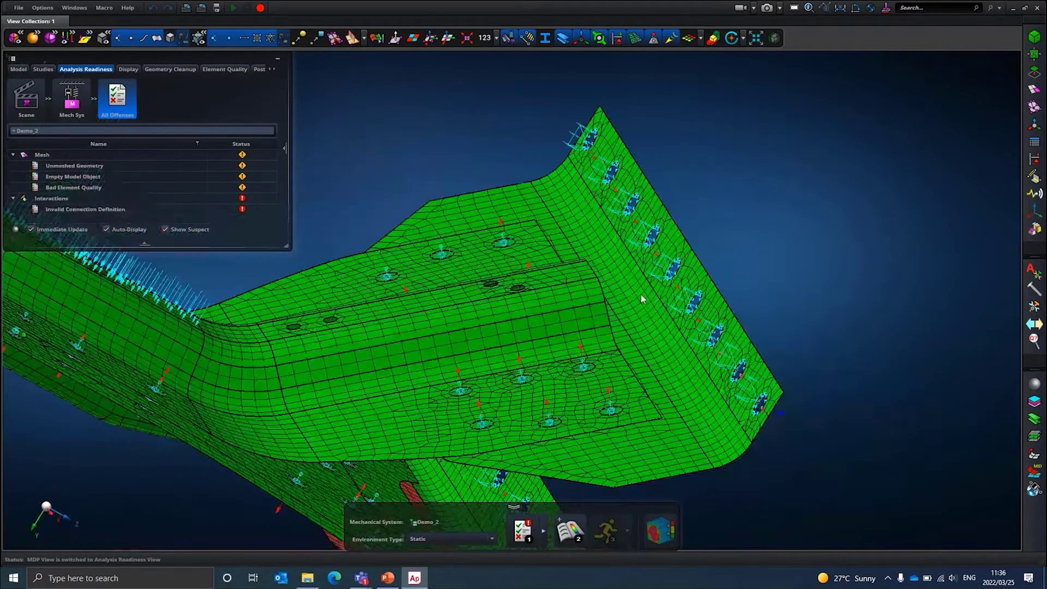
pyautogui.click(70, 209)
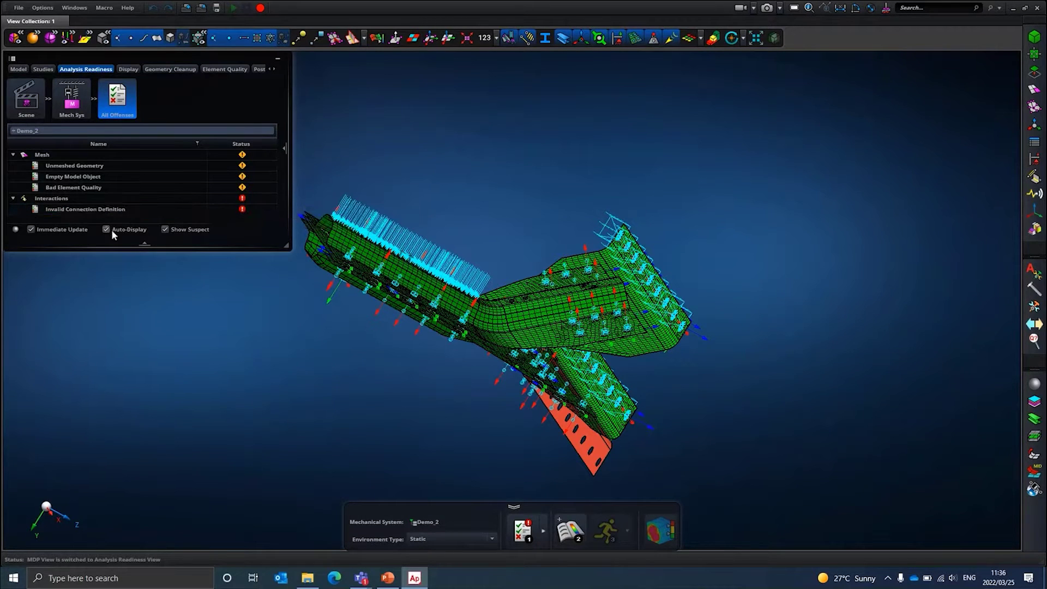
pyautogui.moveTo(85, 211)
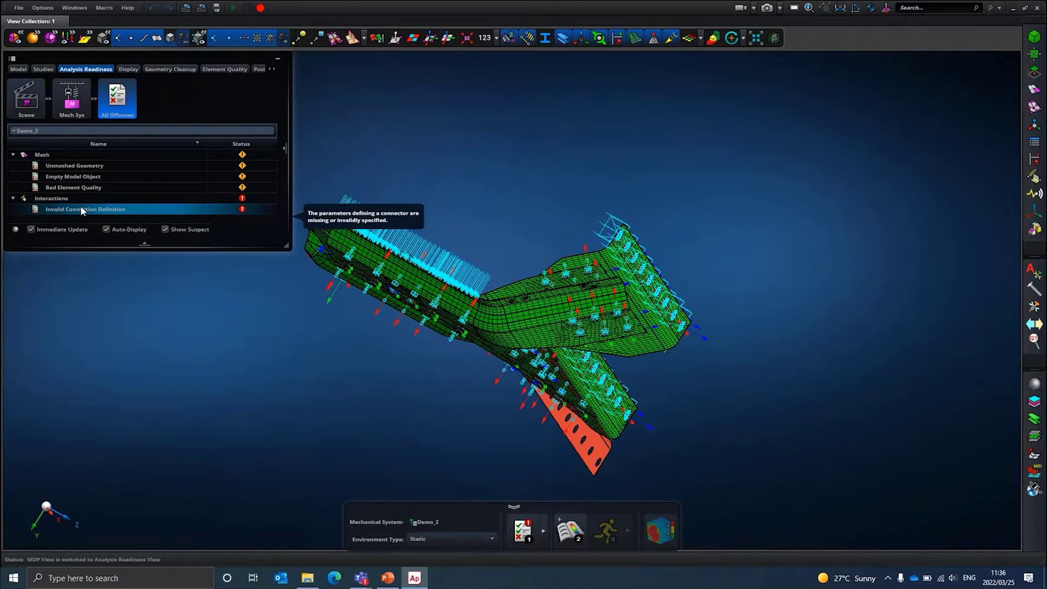
pyautogui.doubleClick(78, 209)
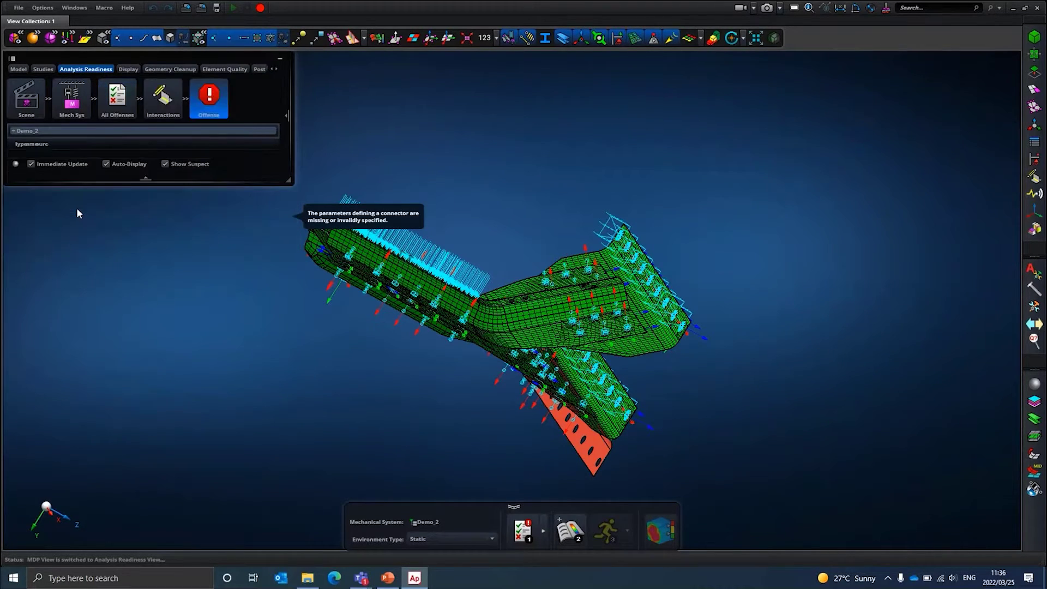
pyautogui.moveTo(38, 158)
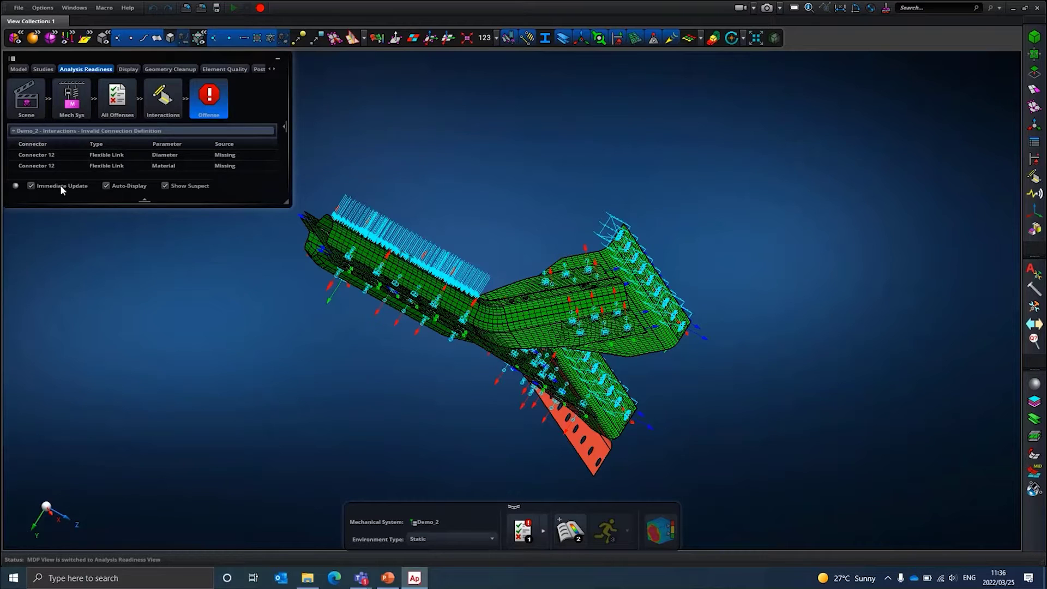
# - Open the remedy for the missing diameter of flexible link Connector 12
pyautogui.click(40, 156)
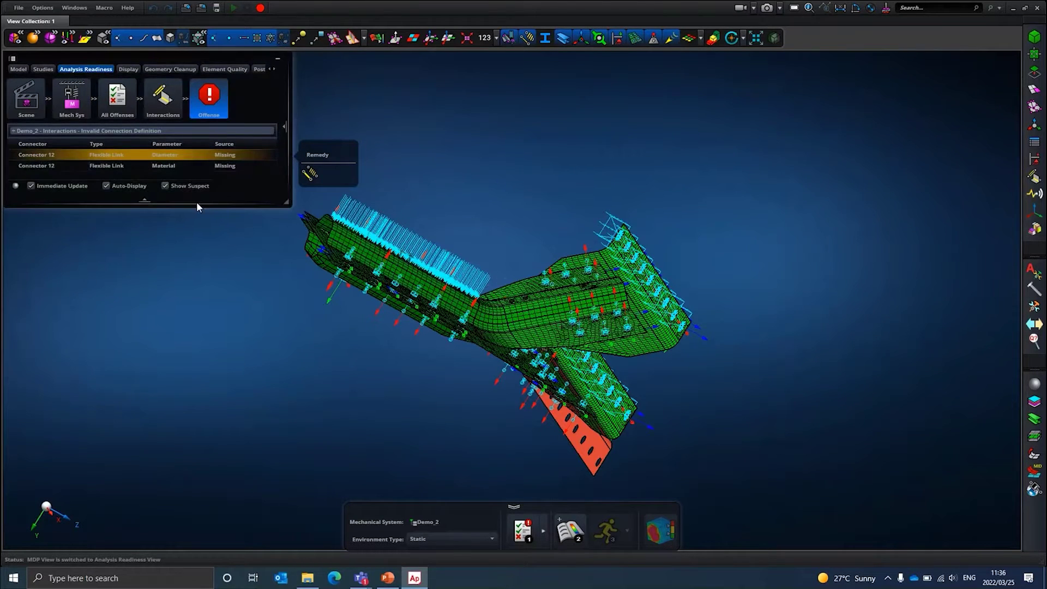
pyautogui.moveTo(36, 161)
pyautogui.click(44, 161)
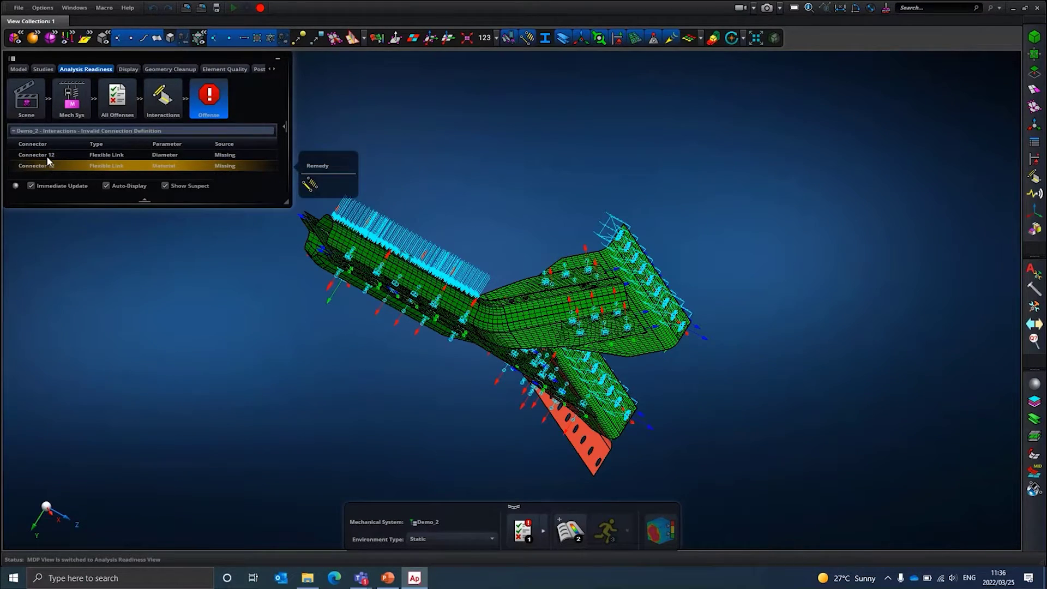
pyautogui.click(50, 159)
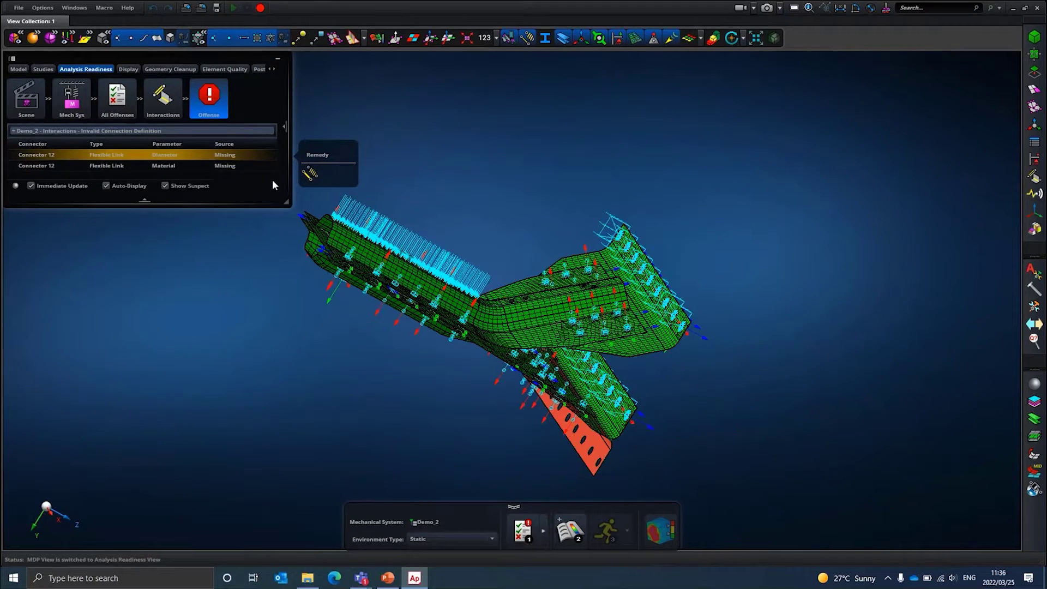
pyautogui.click(311, 175)
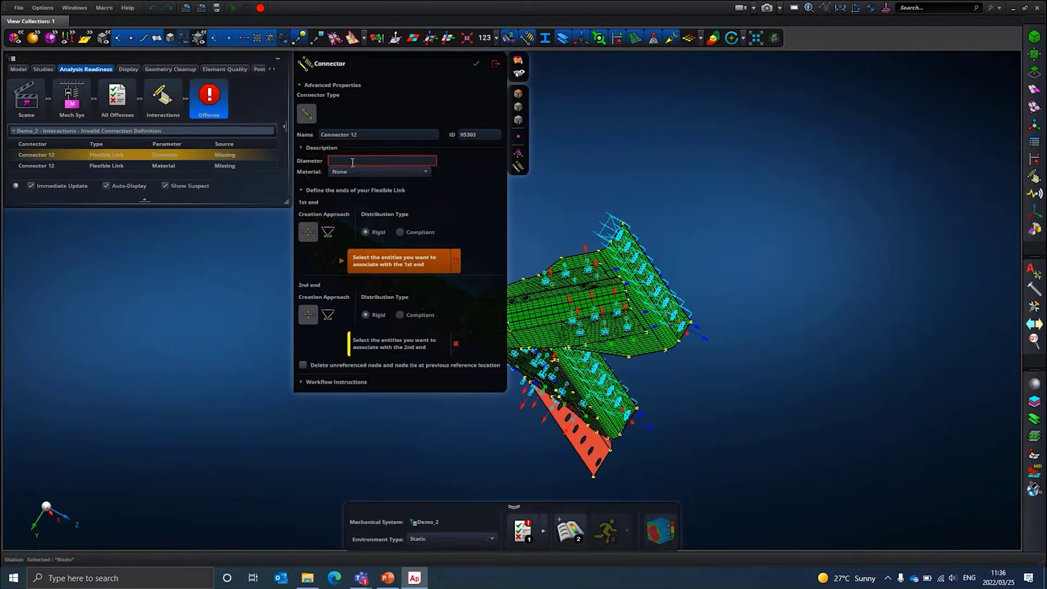
# - Set Connector 12's diameter to 15 mm and its material to Steel, and apply the connector changes
pyautogui.click(352, 162)
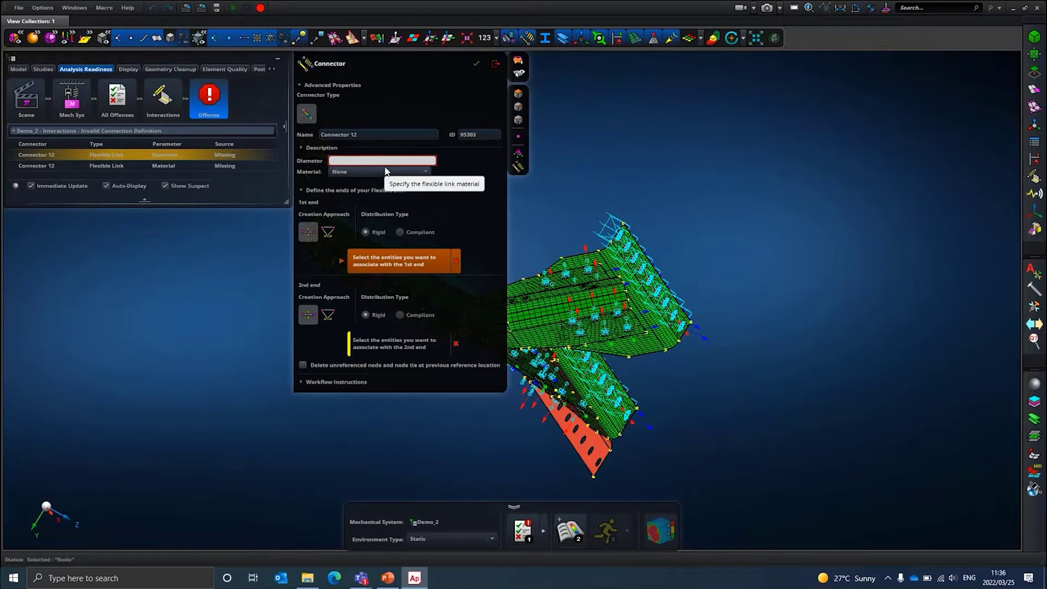
pyautogui.write('15')
pyautogui.press('Return')
pyautogui.click(390, 173)
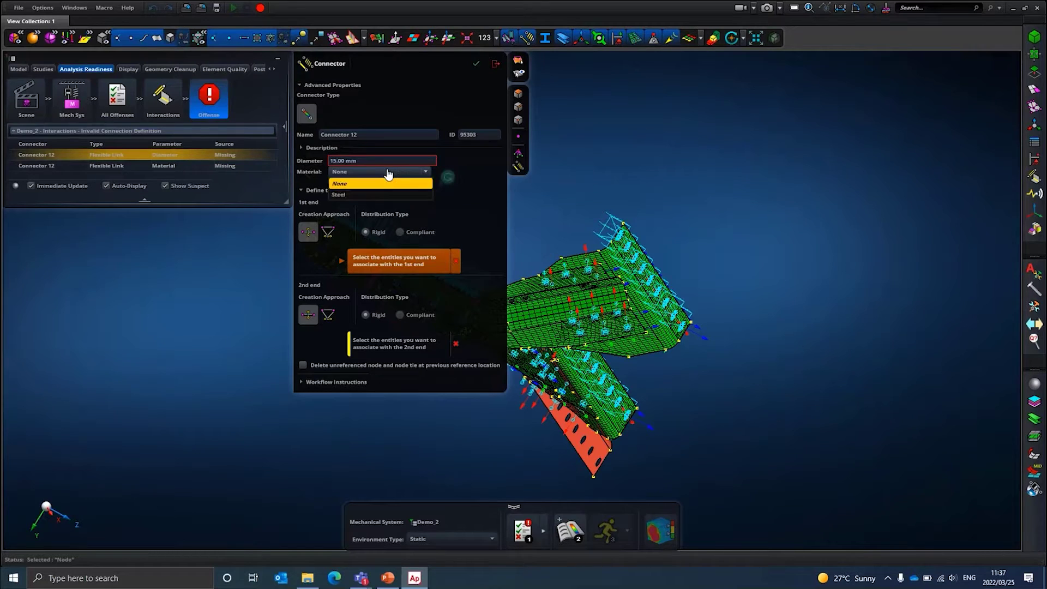
pyautogui.click(357, 195)
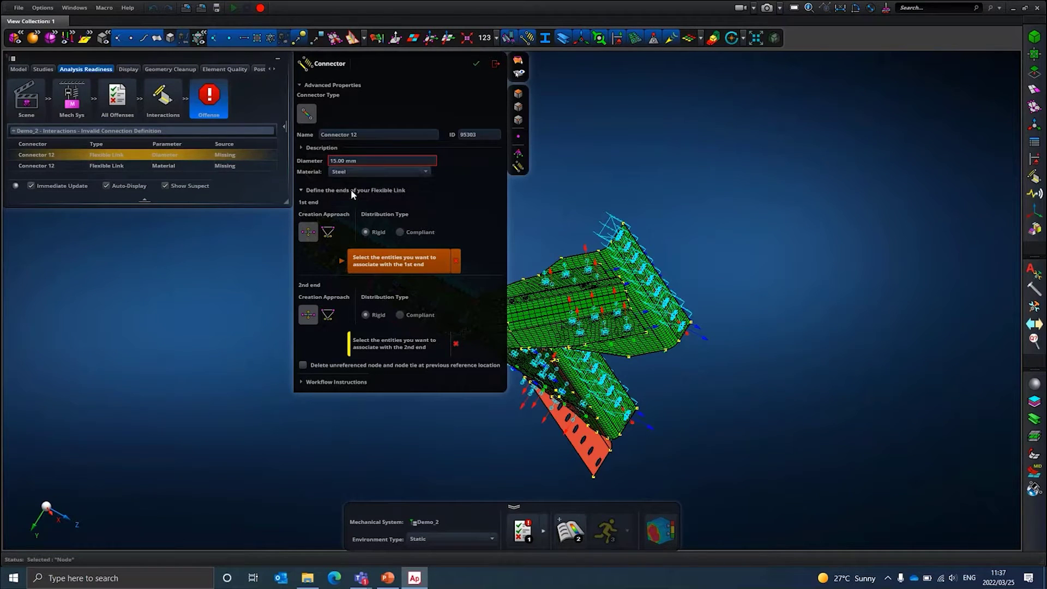
pyautogui.click(476, 64)
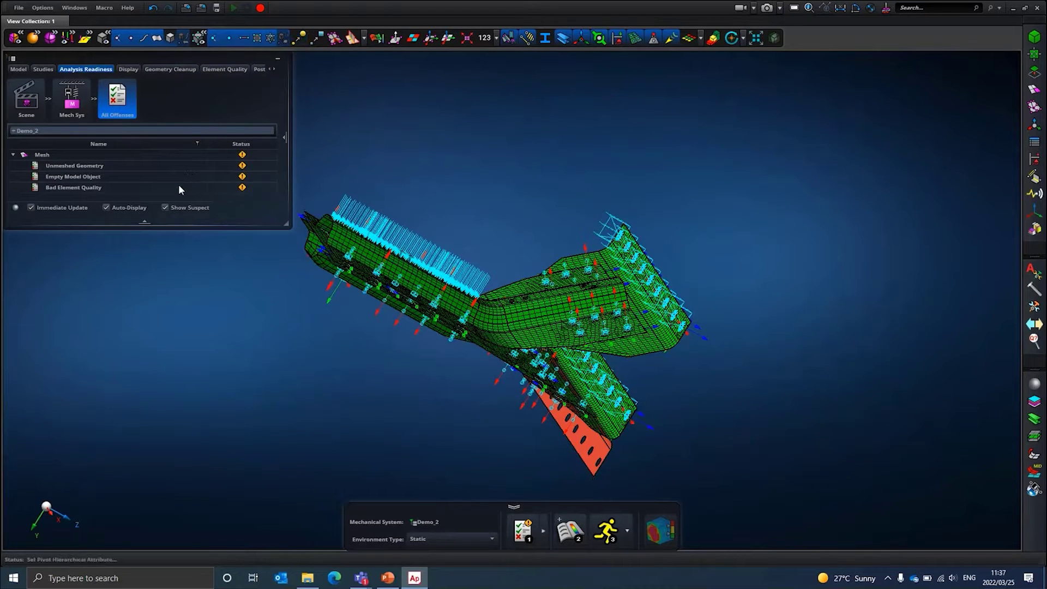
# - Run the static simulation of the Demo_2 bracket assembly
pyautogui.click(135, 187)
pyautogui.moveTo(553, 415); pyautogui.dragTo(480, 401, button='middle')
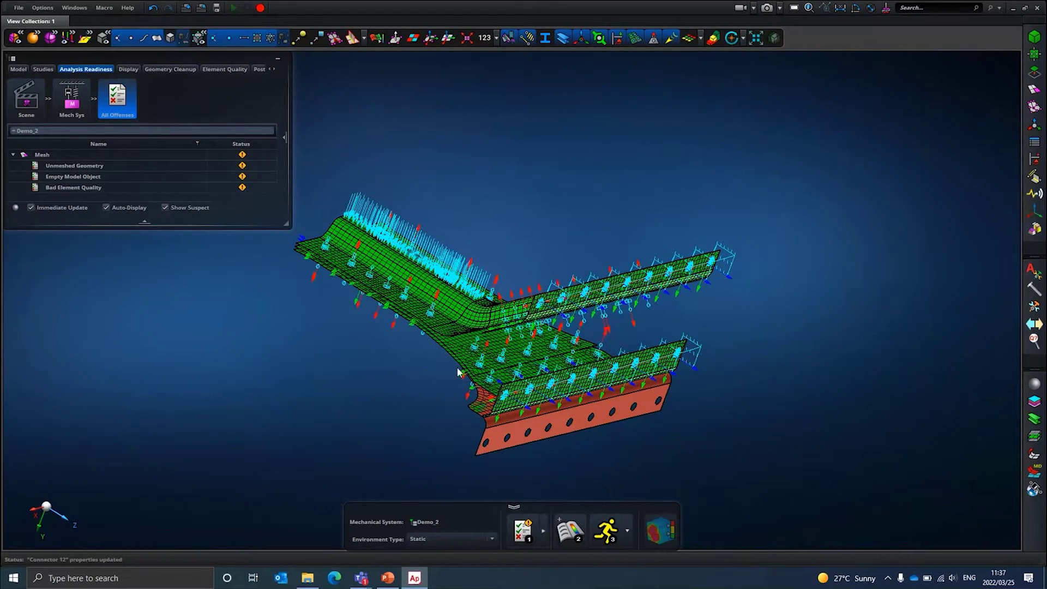
pyautogui.click(610, 532)
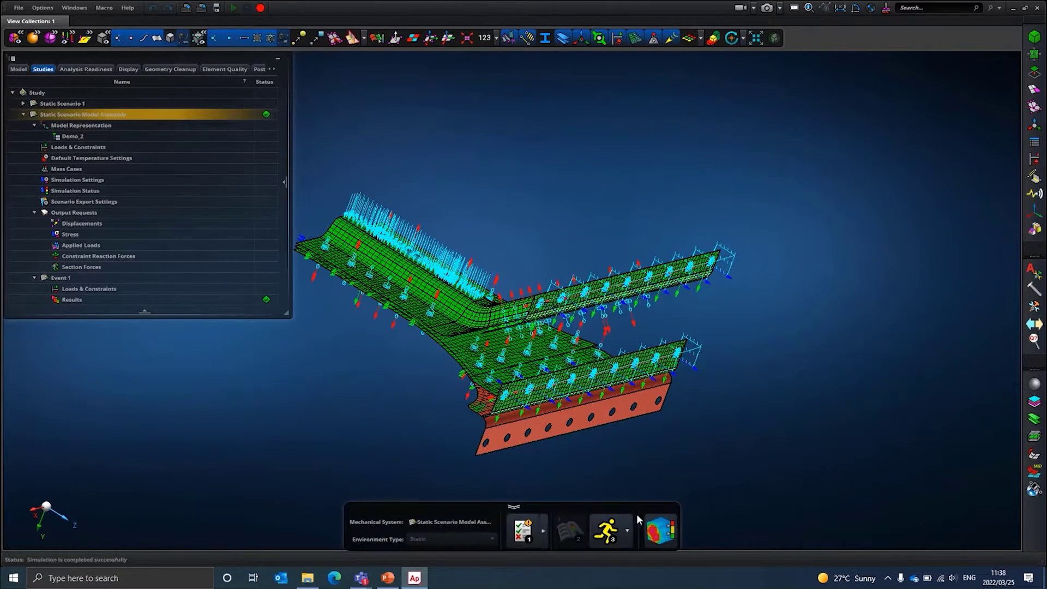
# - Open the static scenario's results in post-processing and highlight Event 1's loads on the bracket
pyautogui.click(657, 531)
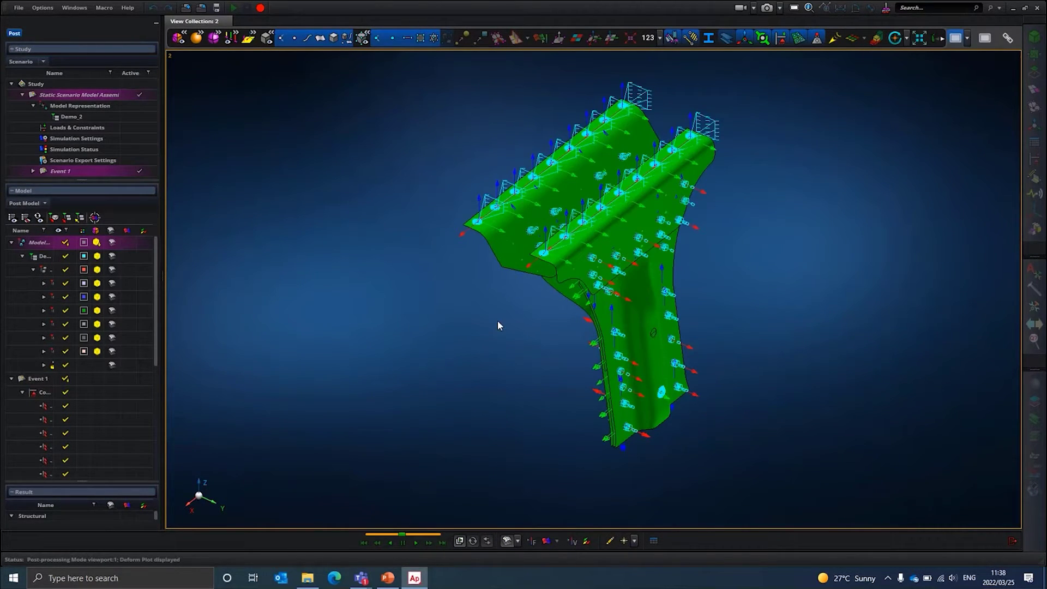
pyautogui.moveTo(497, 326); pyautogui.dragTo(548, 338, button='middle')
pyautogui.scroll(3, 450, 385)
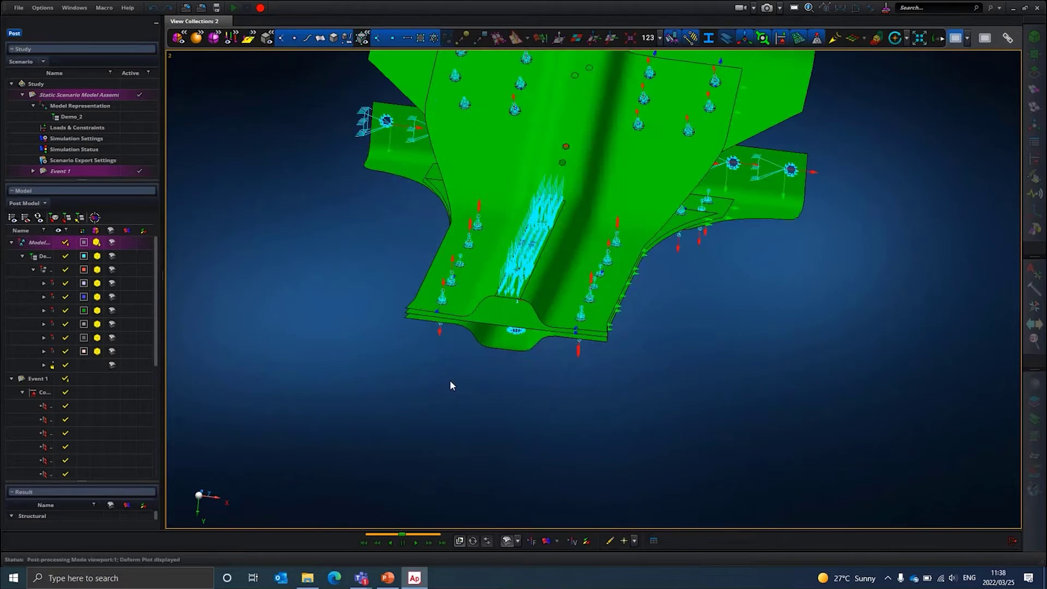
pyautogui.scroll(5, 487, 343)
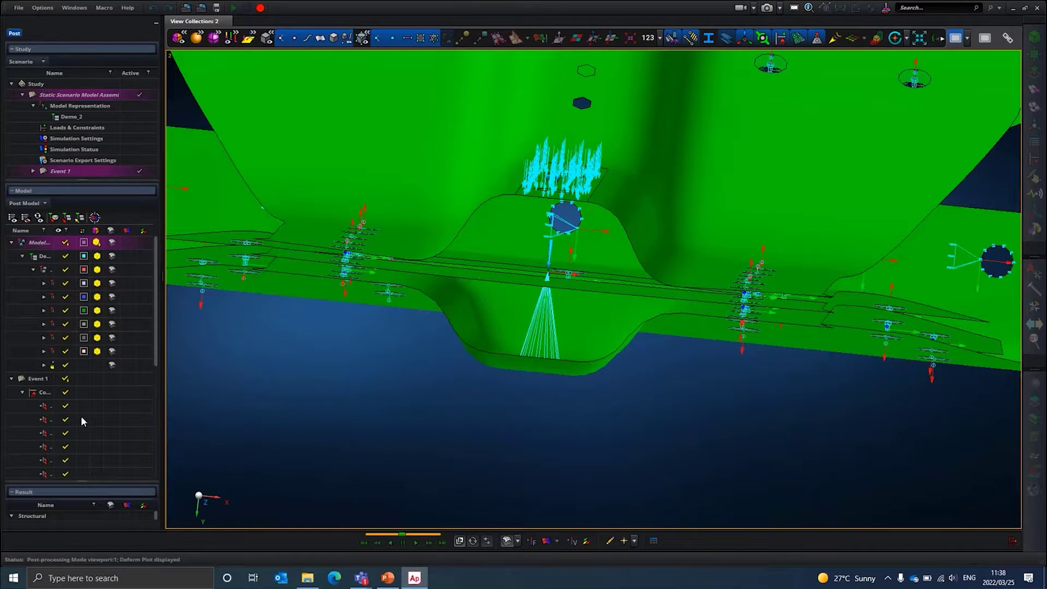
pyautogui.scroll(-5, 80, 416)
pyautogui.click(77, 440)
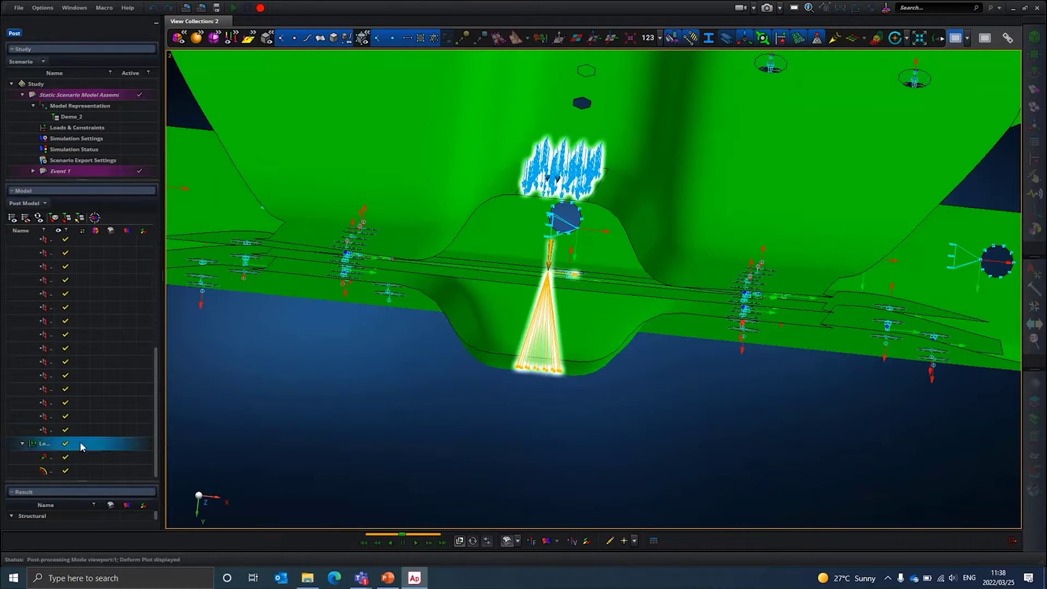
# - Mask the deformed shape plot and examine the force at the end hole and the pressure load on the bracket
pyautogui.click(507, 541)
pyautogui.moveTo(467, 463); pyautogui.dragTo(466, 387, button='middle')
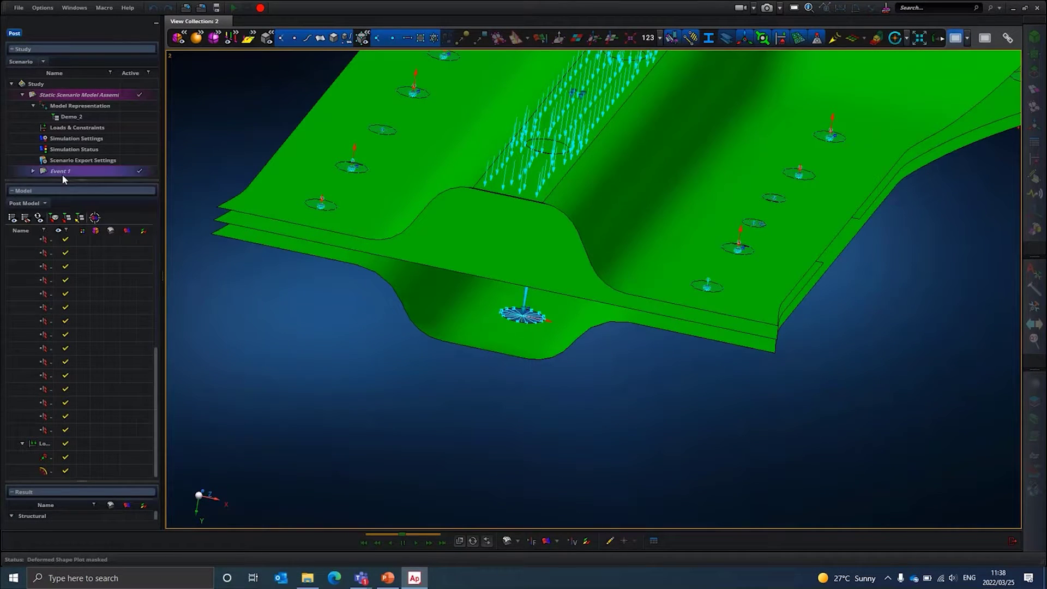
pyautogui.scroll(3, 523, 318)
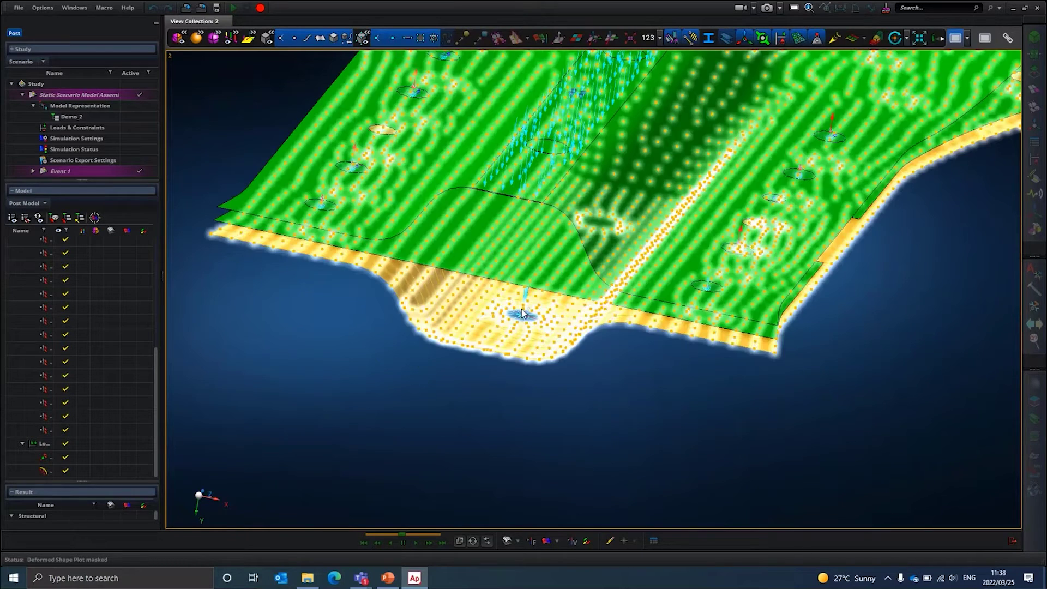
pyautogui.click(521, 319)
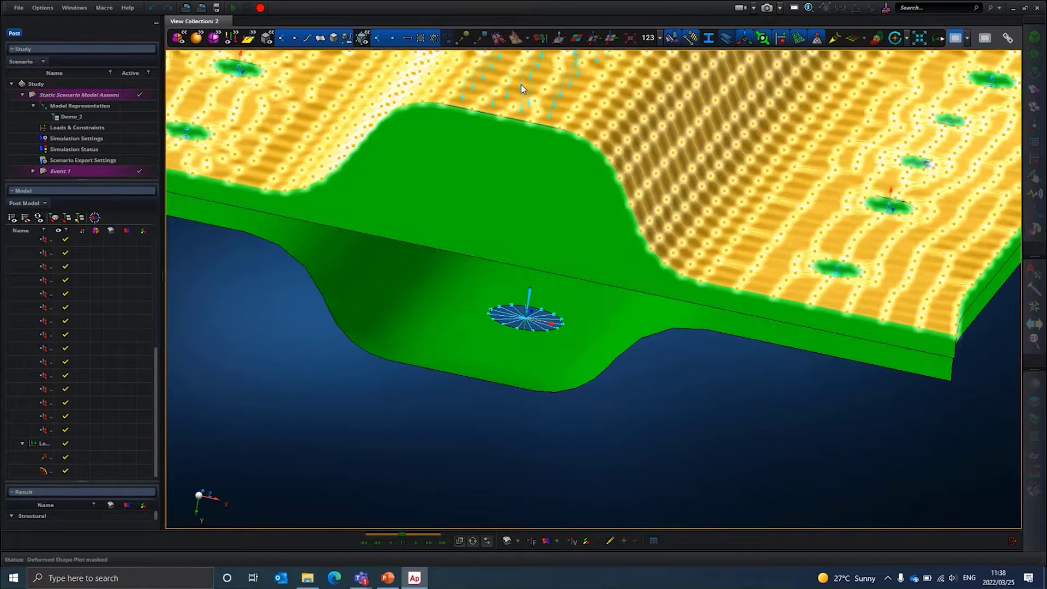
pyautogui.moveTo(546, 322); pyautogui.dragTo(544, 308, button='middle')
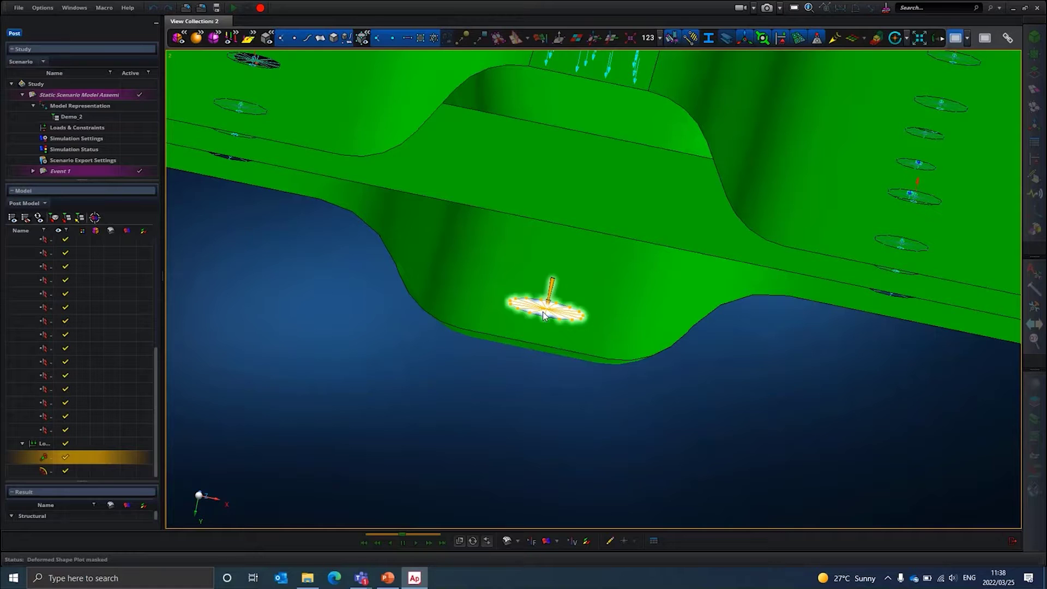
pyautogui.scroll(-5, 550, 289)
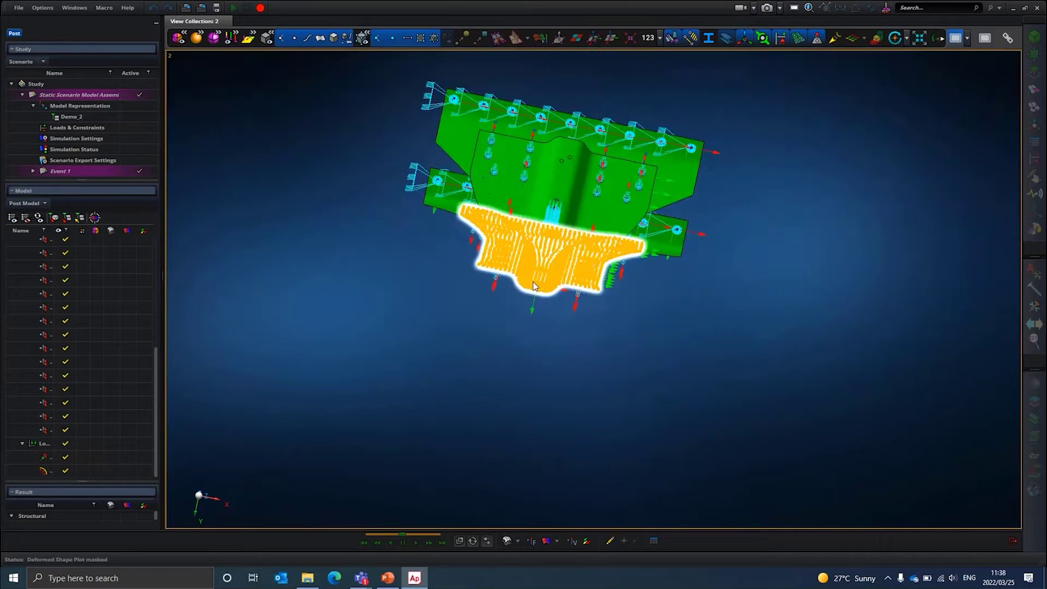
pyautogui.scroll(3, 532, 261)
pyautogui.scroll(2, 571, 192)
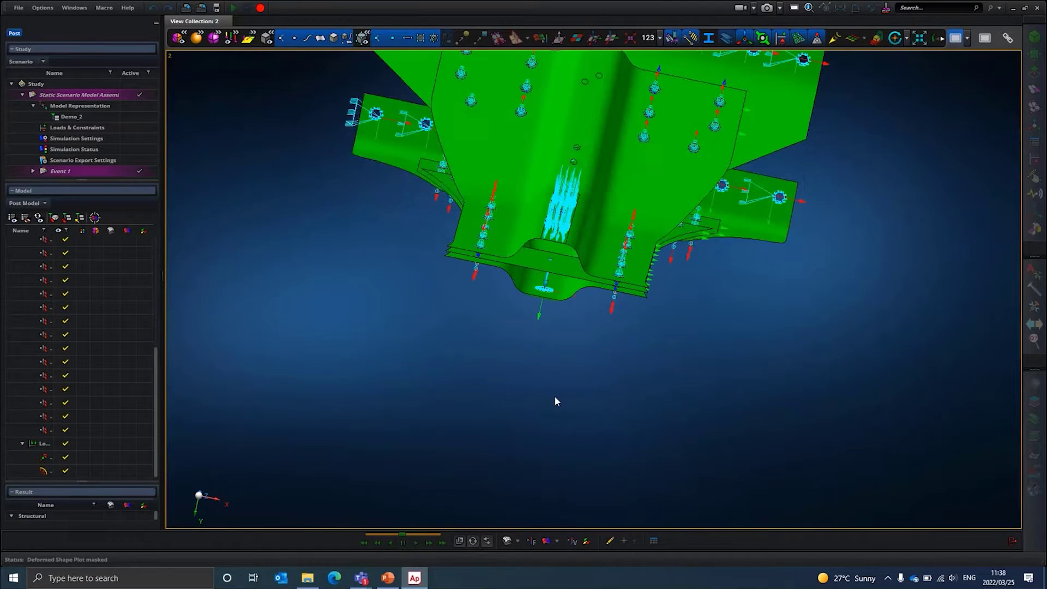
pyautogui.scroll(2, 547, 381)
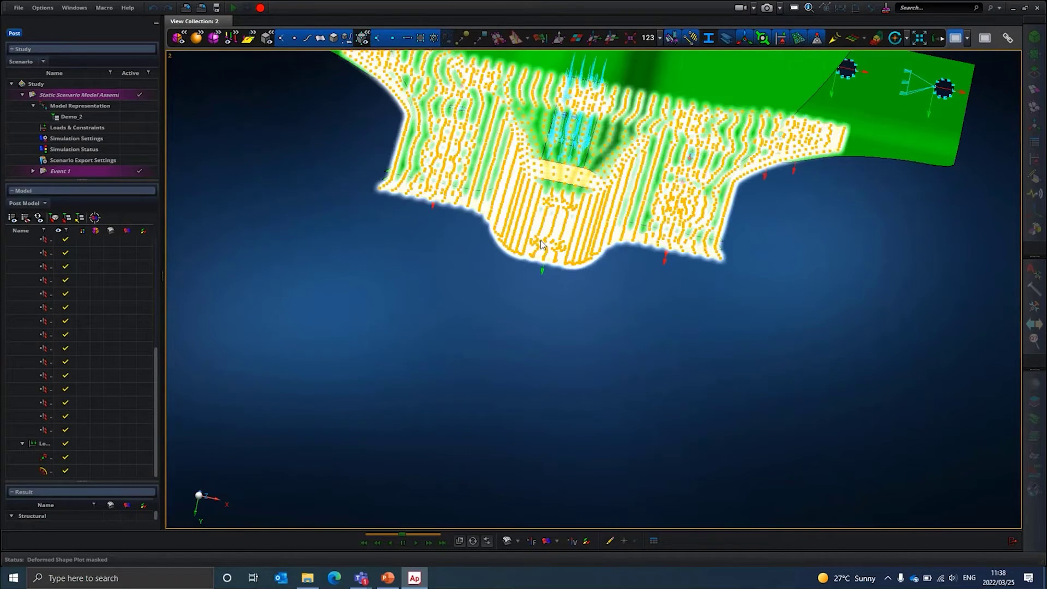
pyautogui.scroll(6, 533, 263)
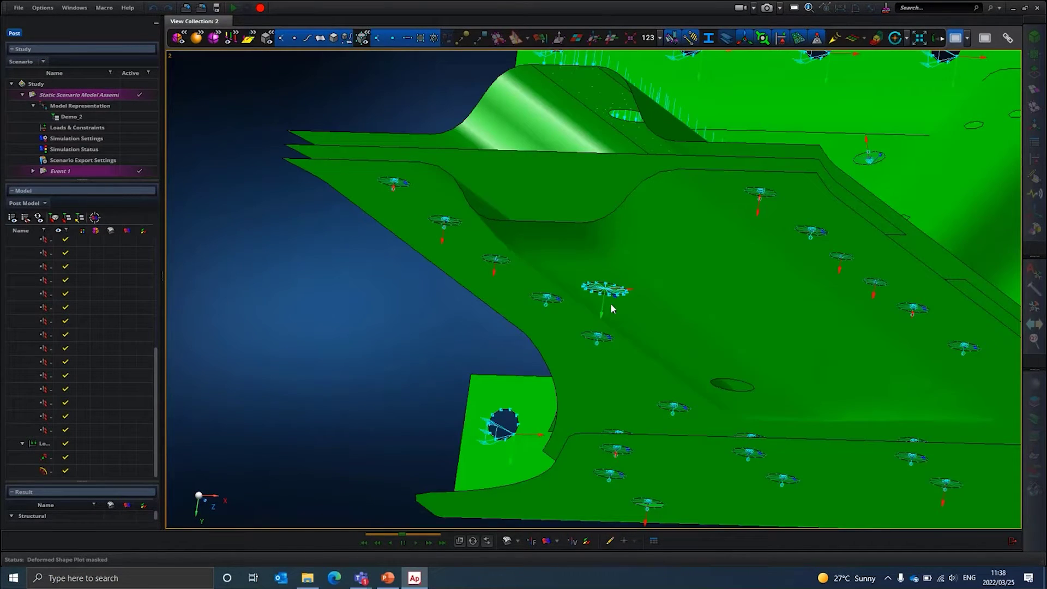
pyautogui.moveTo(611, 309); pyautogui.dragTo(397, 322, button='middle')
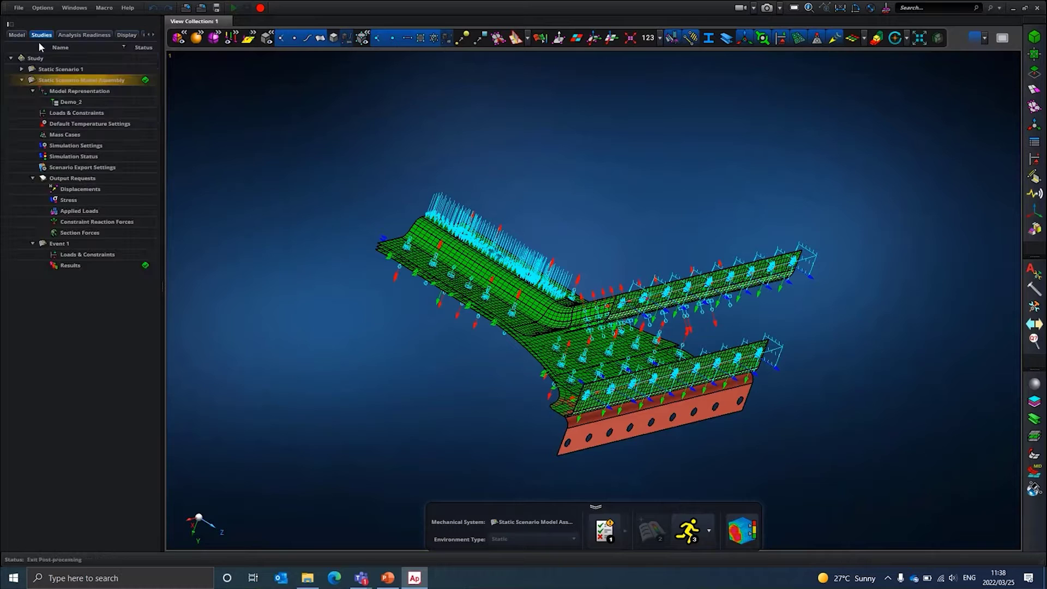
# - Open the loads and constraints of Event 1 in Static Scenario Model Assembly and duplicate the event
pyautogui.click(65, 102)
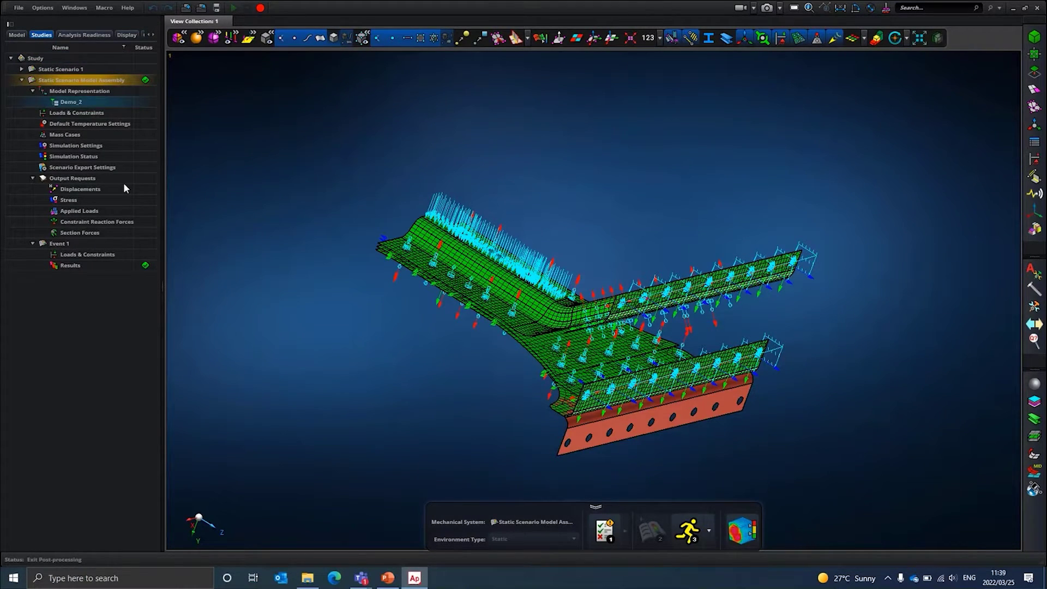
pyautogui.click(686, 533)
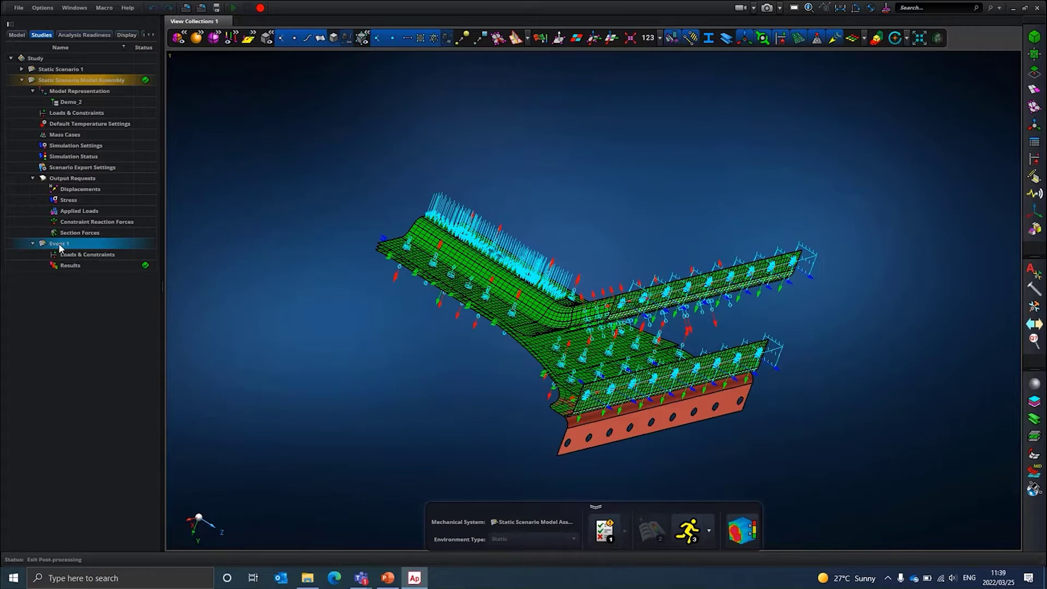
pyautogui.click(76, 255)
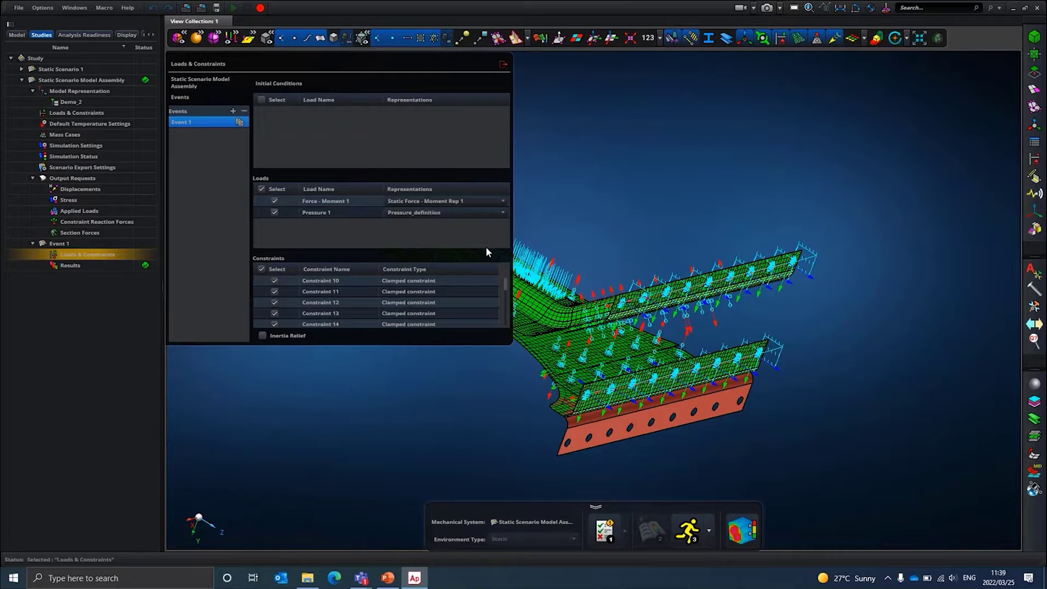
pyautogui.click(240, 123)
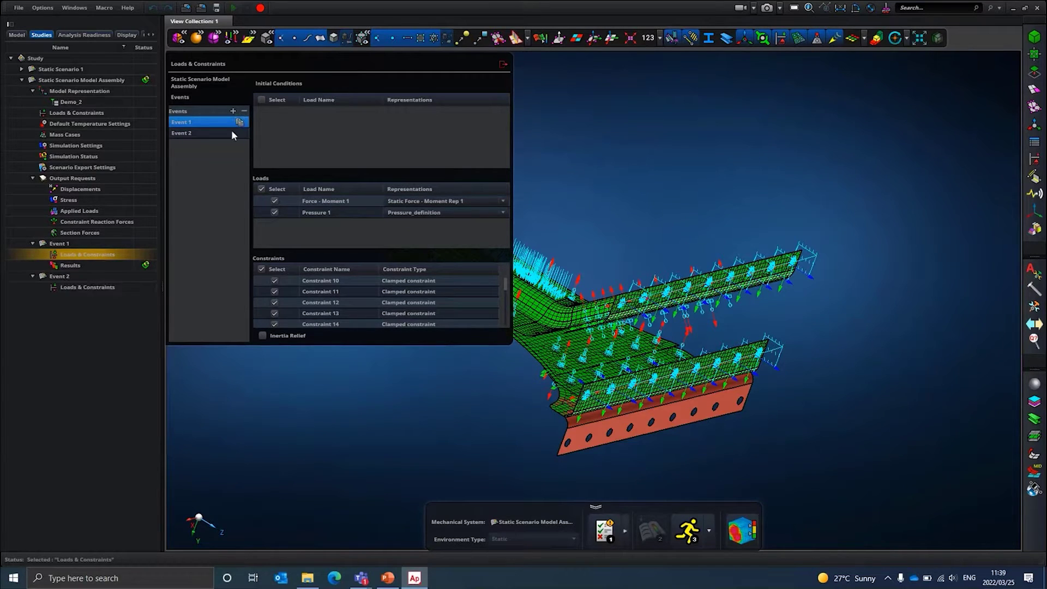
# - Exclude Force - Moment 1 from Event 2 and Pressure 1 from Event 1, and close the loads and constraints
pyautogui.click(224, 134)
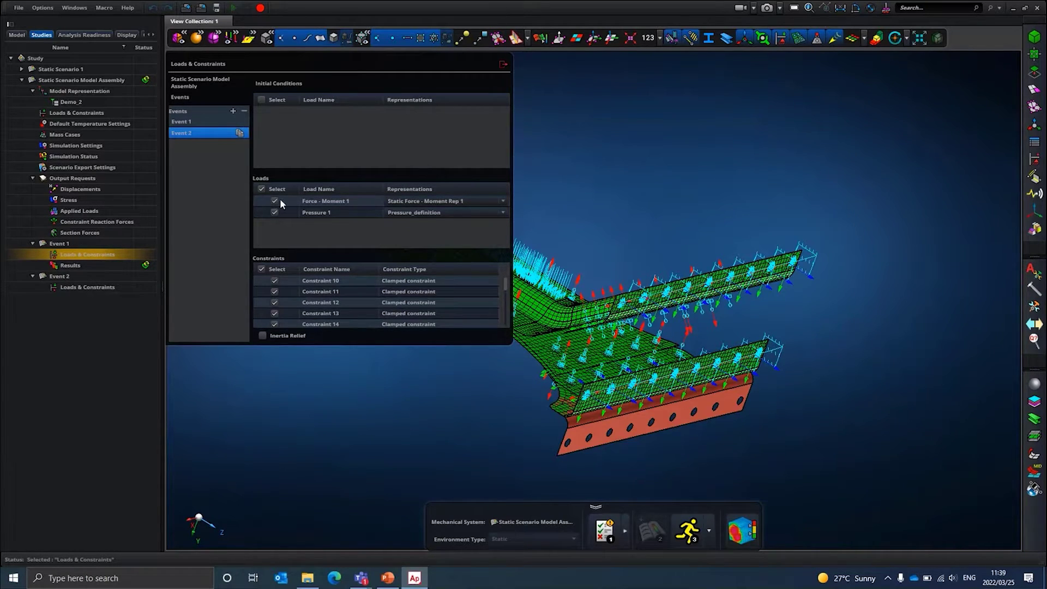
pyautogui.click(275, 201)
pyautogui.click(200, 124)
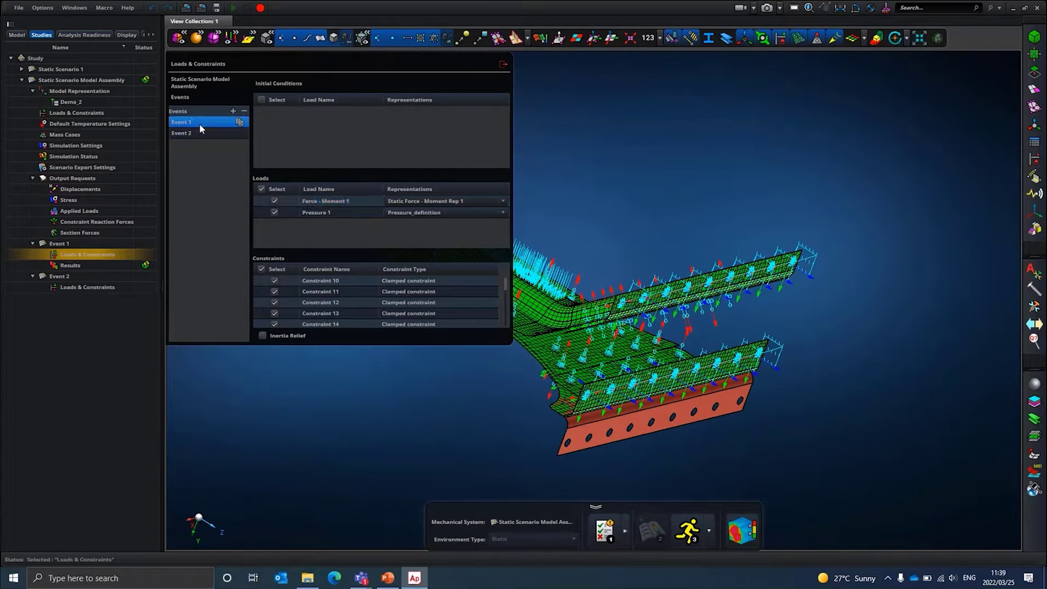
pyautogui.click(275, 212)
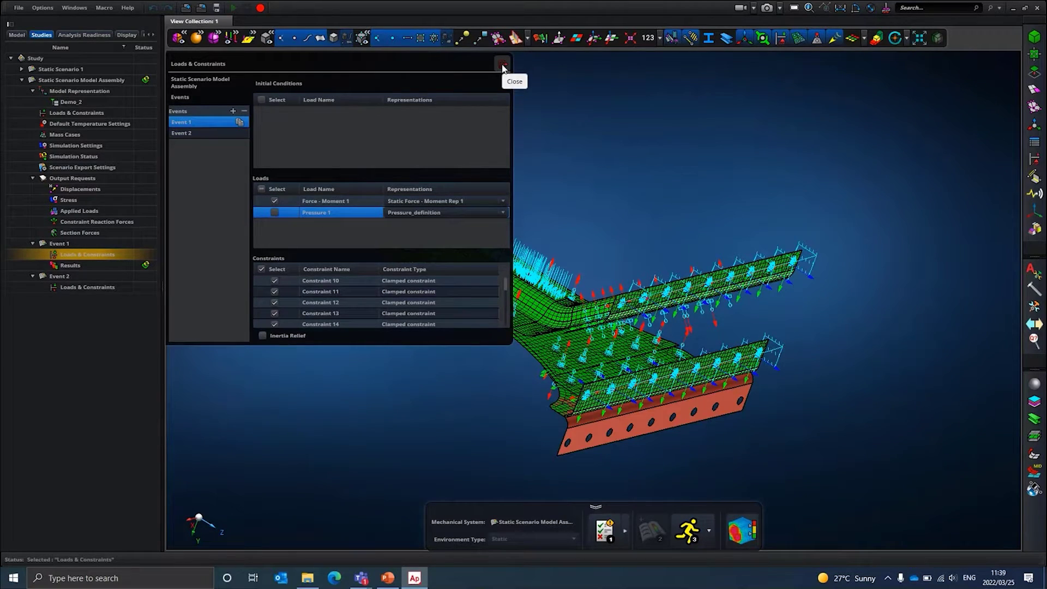
pyautogui.click(503, 66)
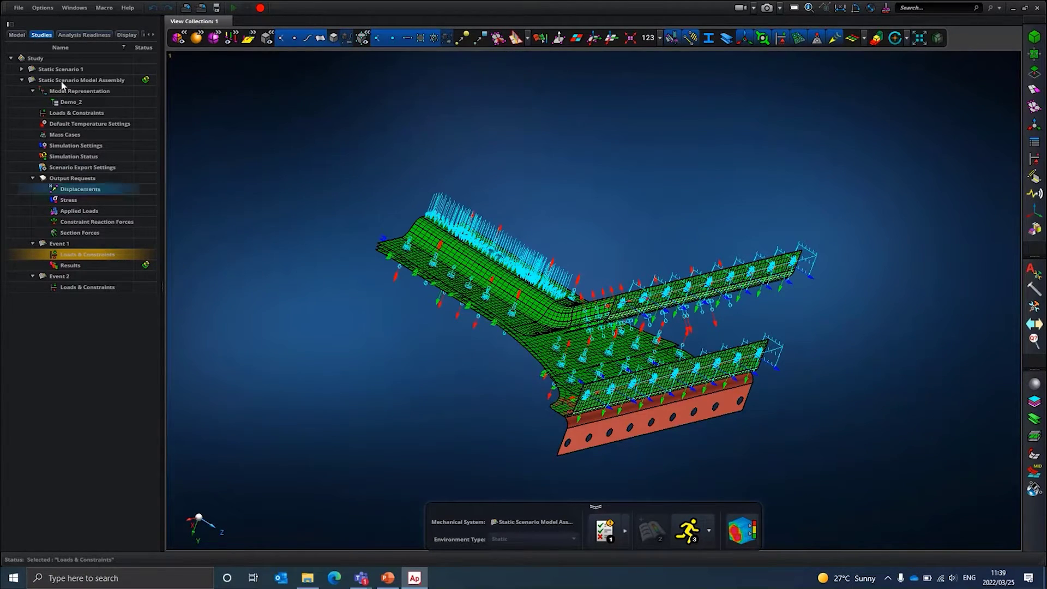
# - Run the simulation of Static Scenario Model Assembly with its two separate load events
pyautogui.click(70, 102)
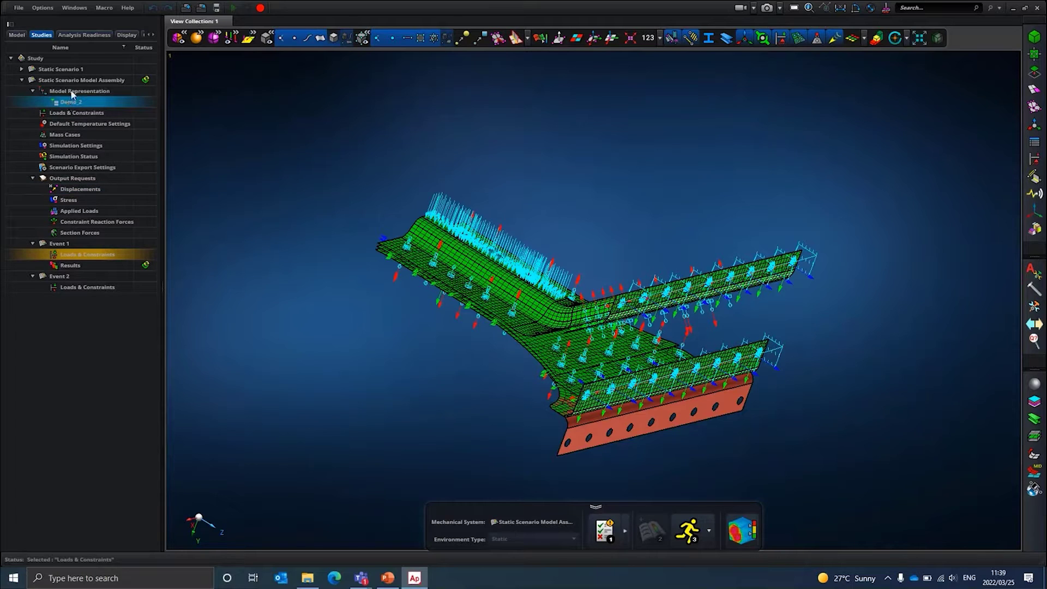
pyautogui.click(73, 92)
pyautogui.click(63, 84)
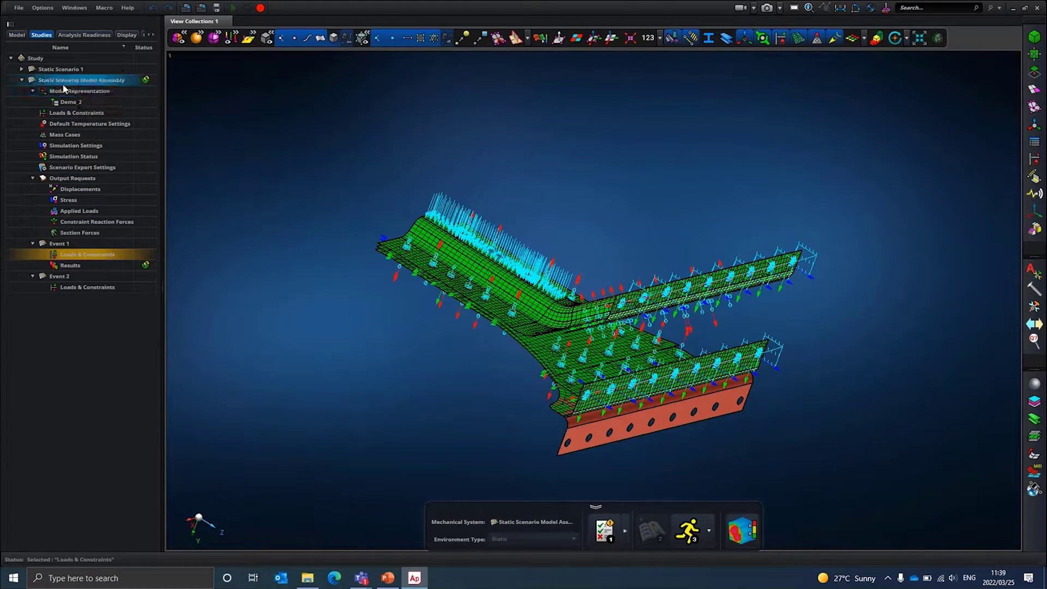
pyautogui.rightClick(62, 84)
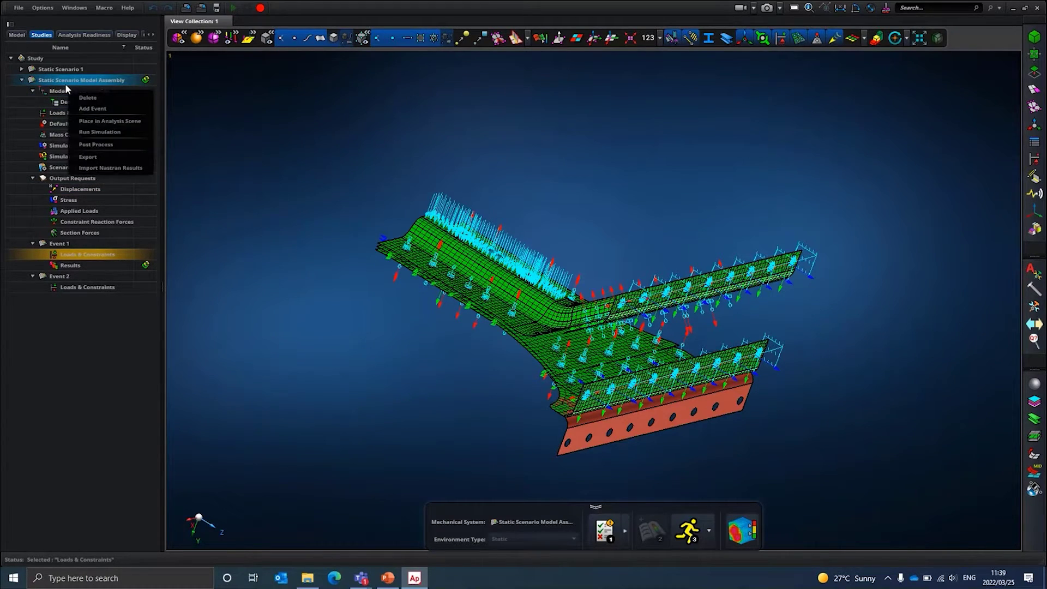
pyautogui.click(111, 140)
pyautogui.click(108, 133)
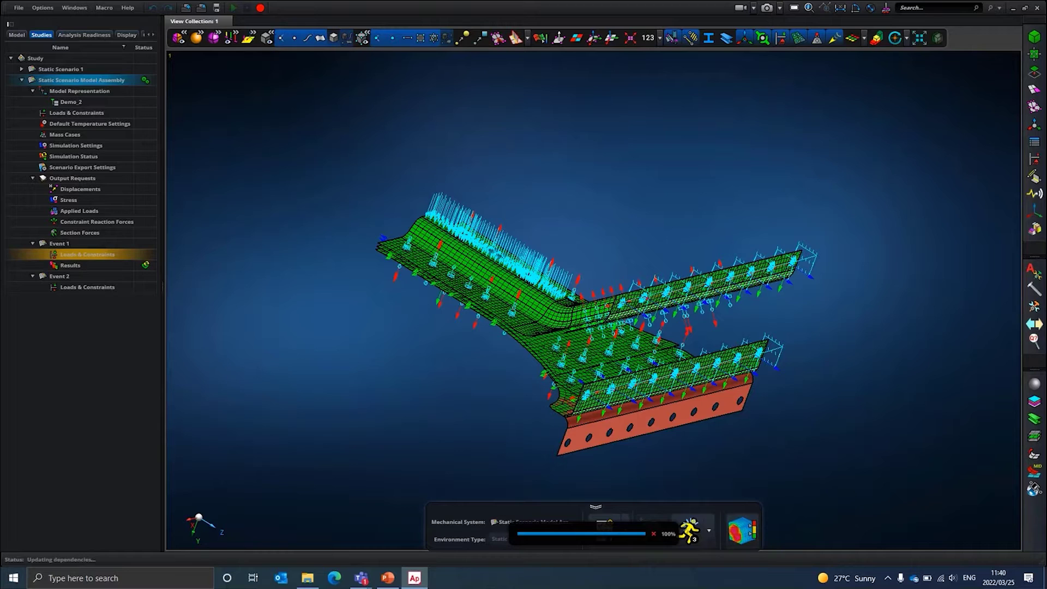
# - Open the two-event simulation results in post-processing with Event 1 as the event to view
pyautogui.click(740, 539)
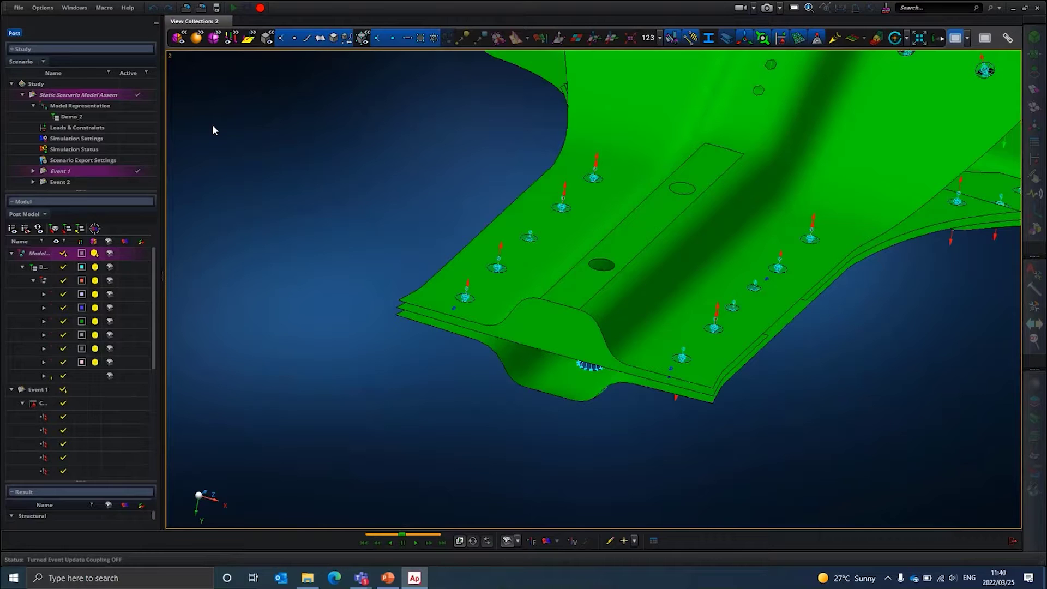
pyautogui.click(61, 181)
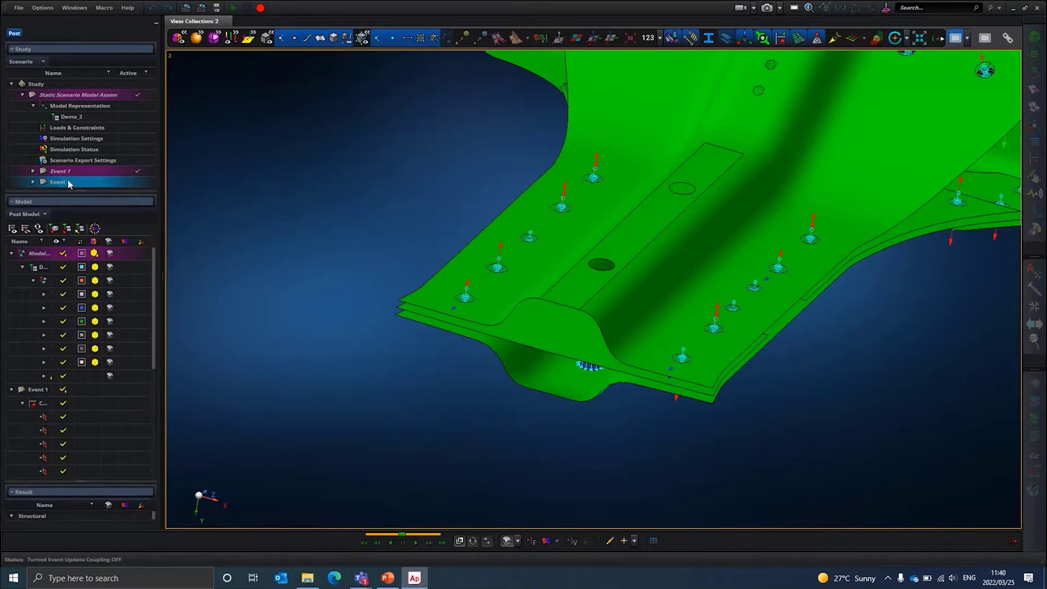
pyautogui.click(64, 171)
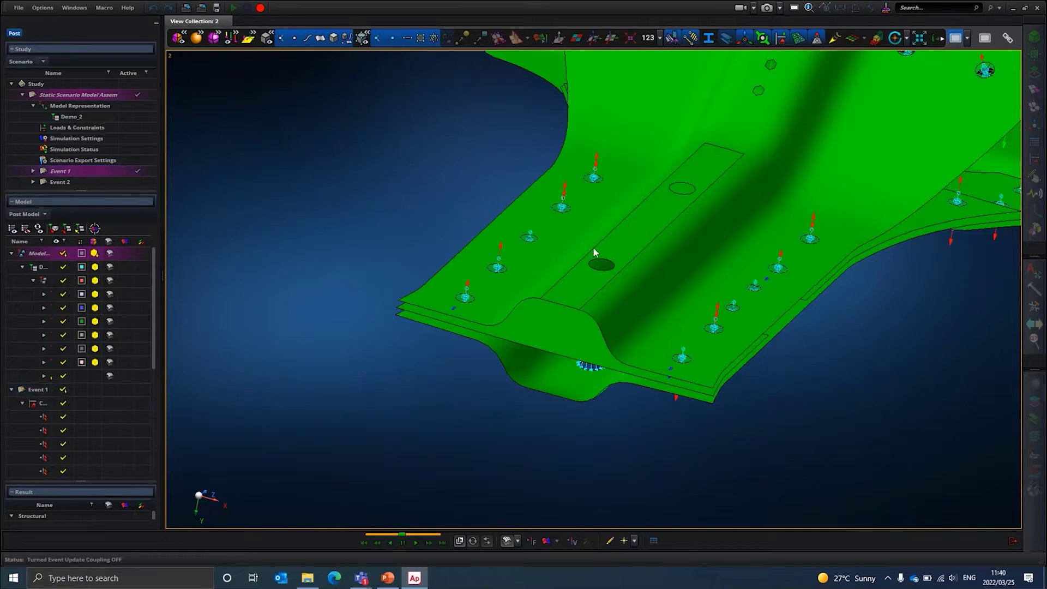
pyautogui.moveTo(593, 247); pyautogui.dragTo(612, 238, button='middle')
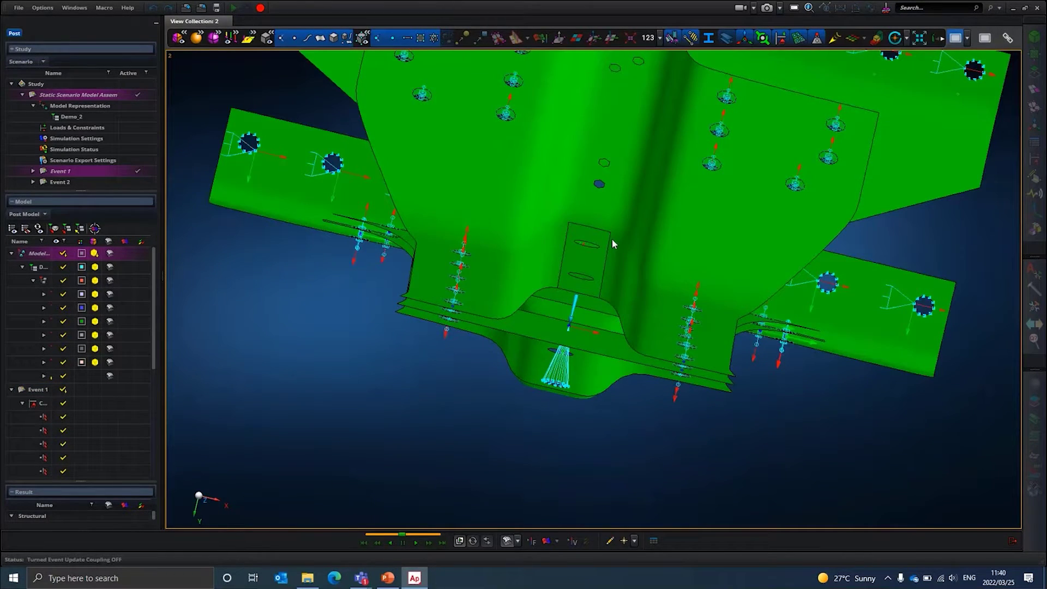
# - Mask the deformed shape plot and examine Event 1's force at the hole in the bracket's end
pyautogui.click(506, 540)
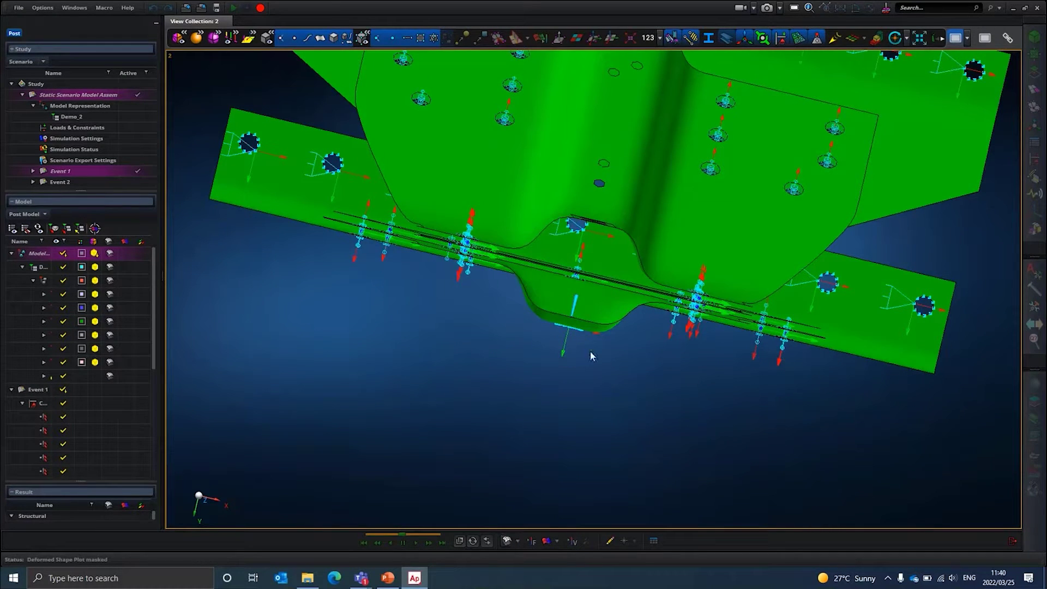
pyautogui.moveTo(591, 353); pyautogui.dragTo(599, 320, button='middle')
pyautogui.scroll(5, 609, 409)
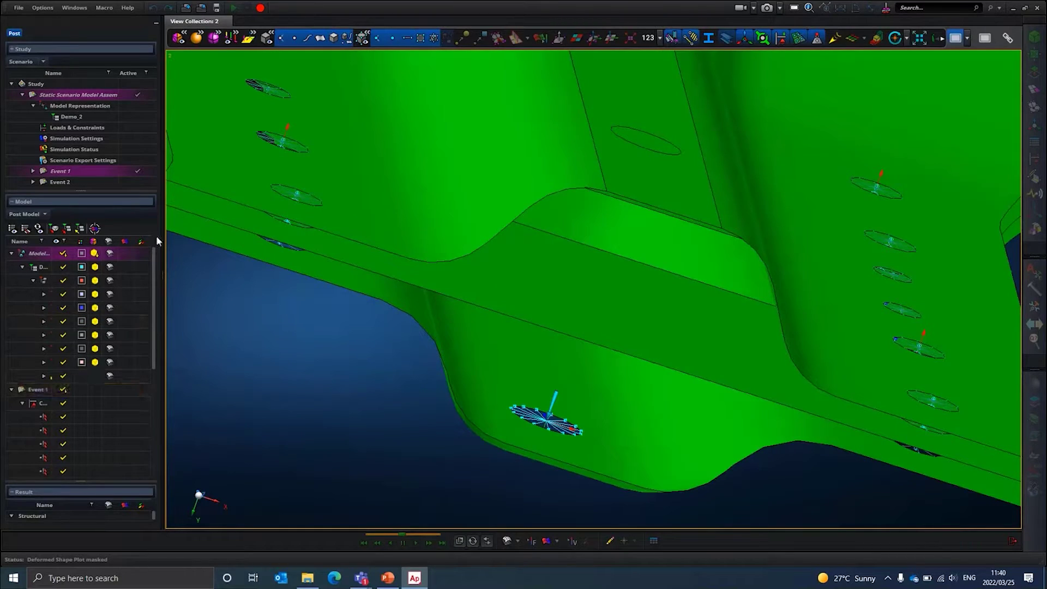
# - Make Event 2 the active event and examine its pressure load on the bracket
pyautogui.click(62, 186)
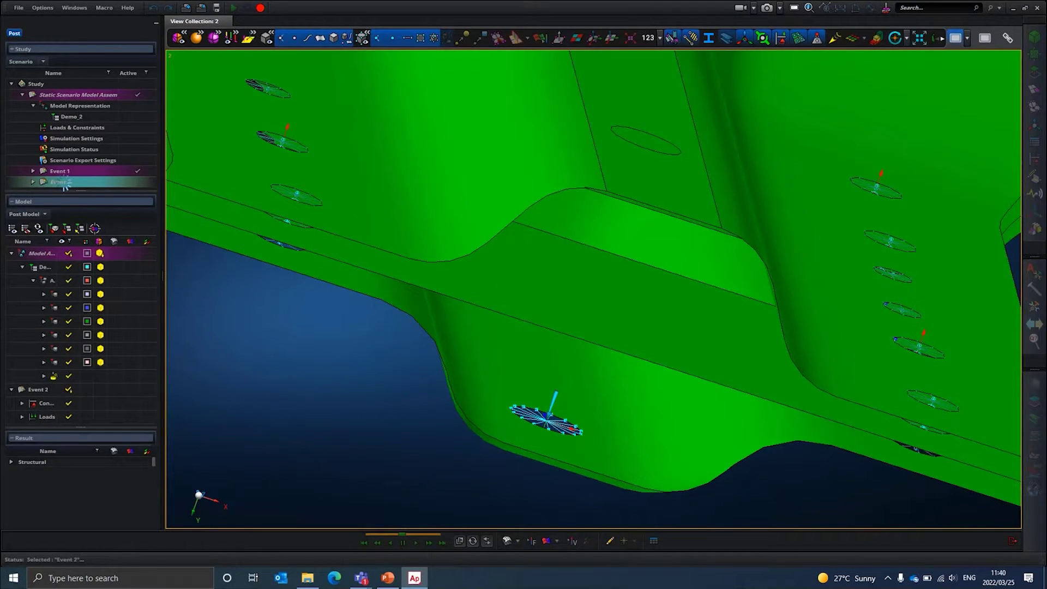
pyautogui.scroll(-6, 612, 228)
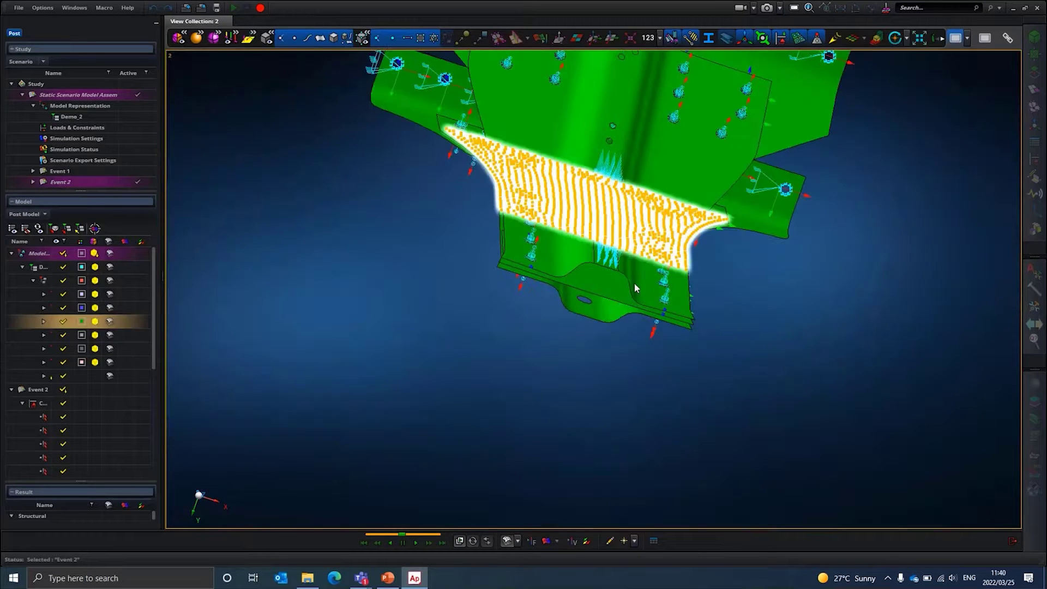
# - Leave post-processing and delete the Static Scenario Model Assembly scenario from the study
pyautogui.moveTo(635, 288); pyautogui.dragTo(602, 278, button='middle')
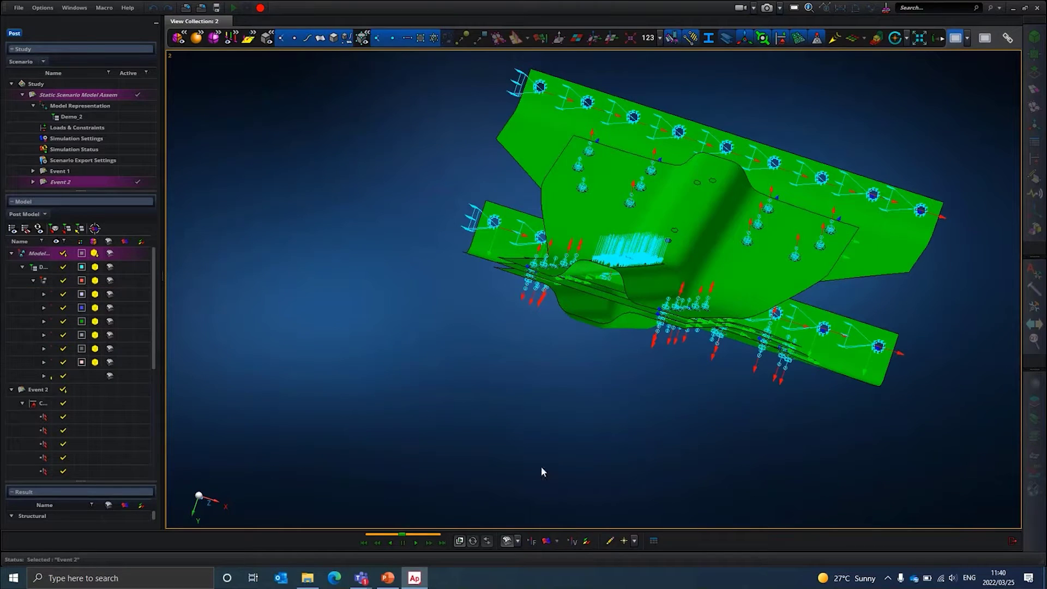
pyautogui.click(1013, 541)
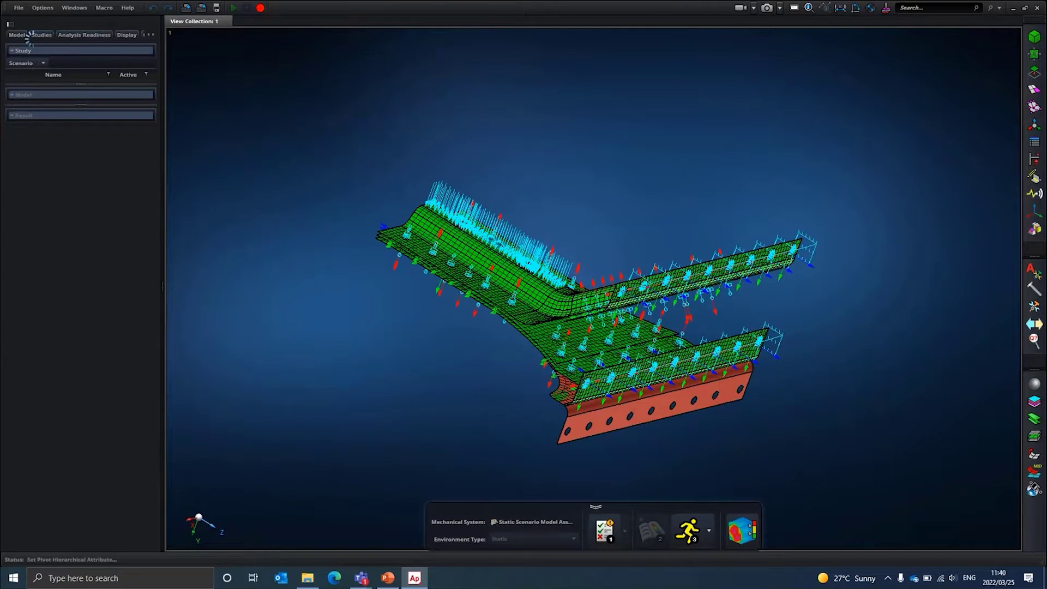
pyautogui.click(34, 38)
pyautogui.click(25, 69)
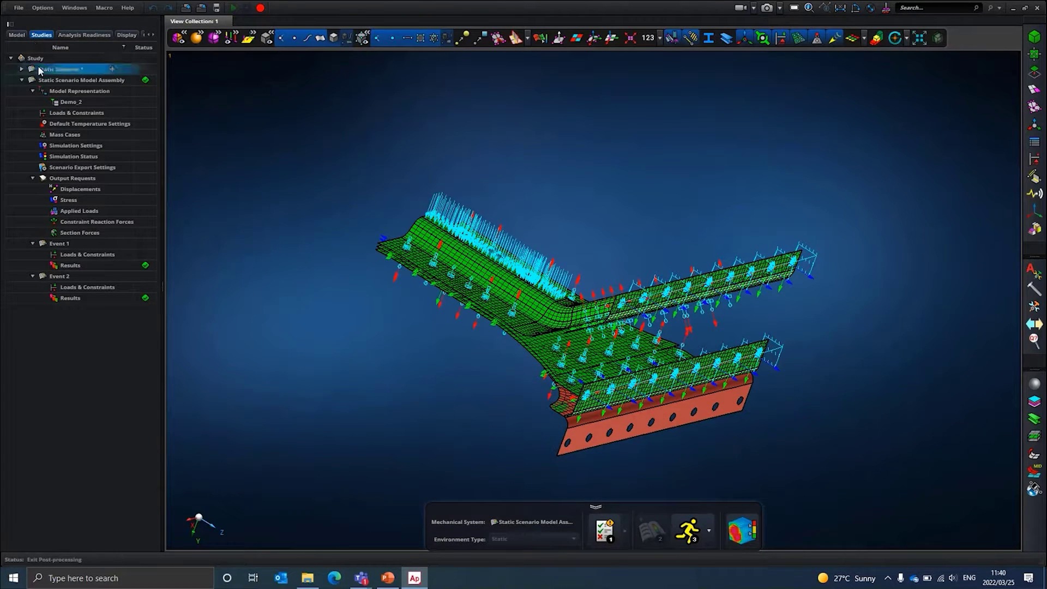
pyautogui.click(22, 69)
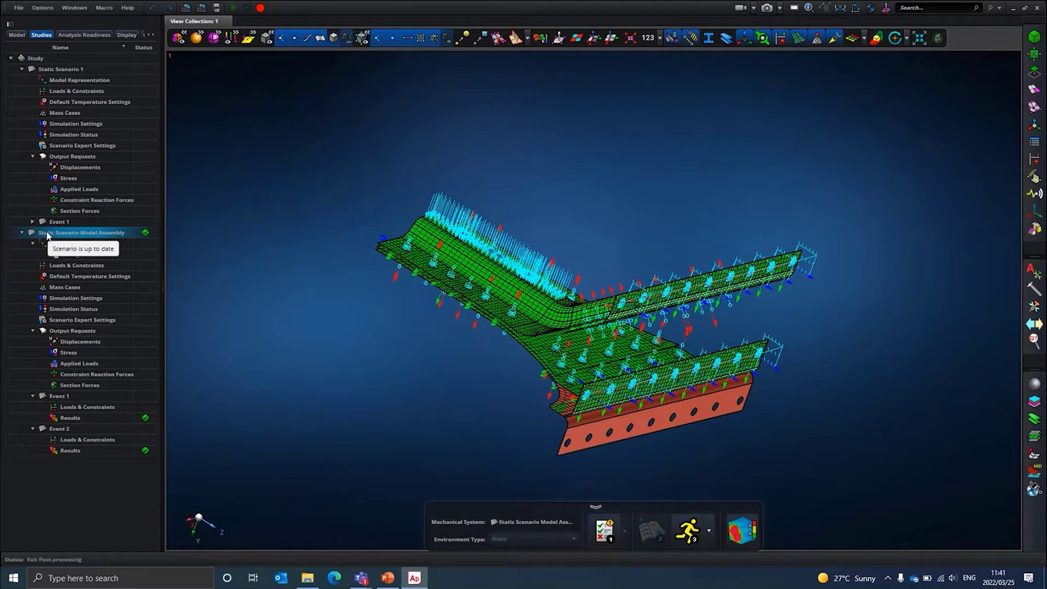
pyautogui.rightClick(46, 235)
pyautogui.click(58, 245)
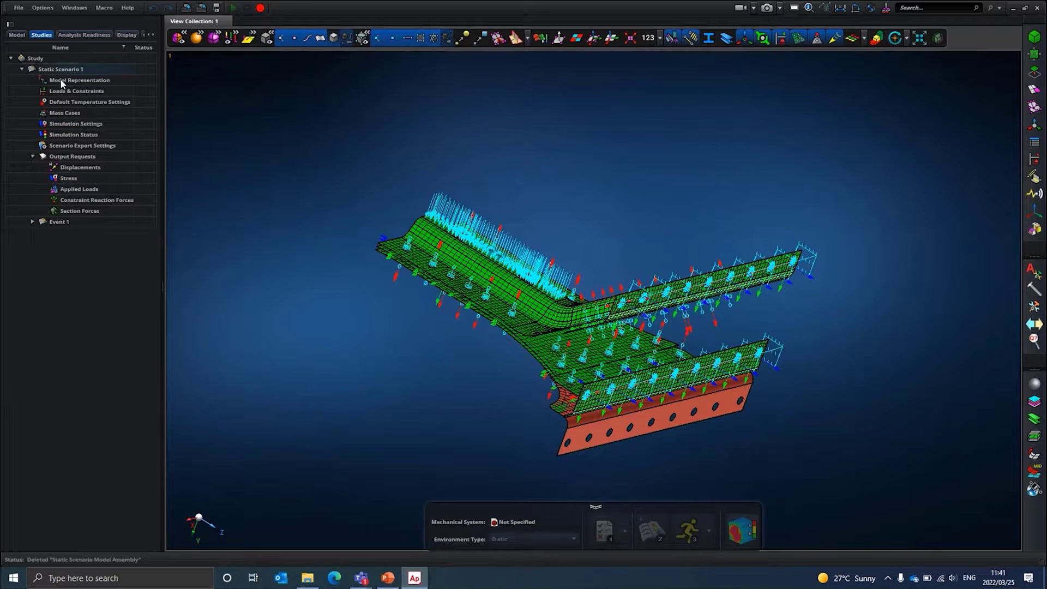
pyautogui.click(70, 134)
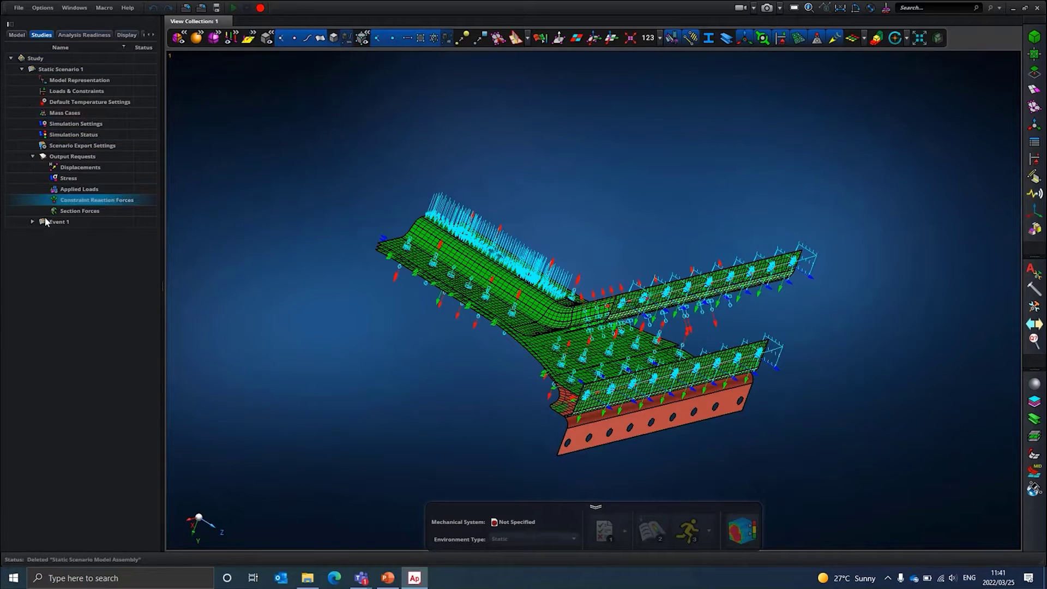
pyautogui.click(112, 82)
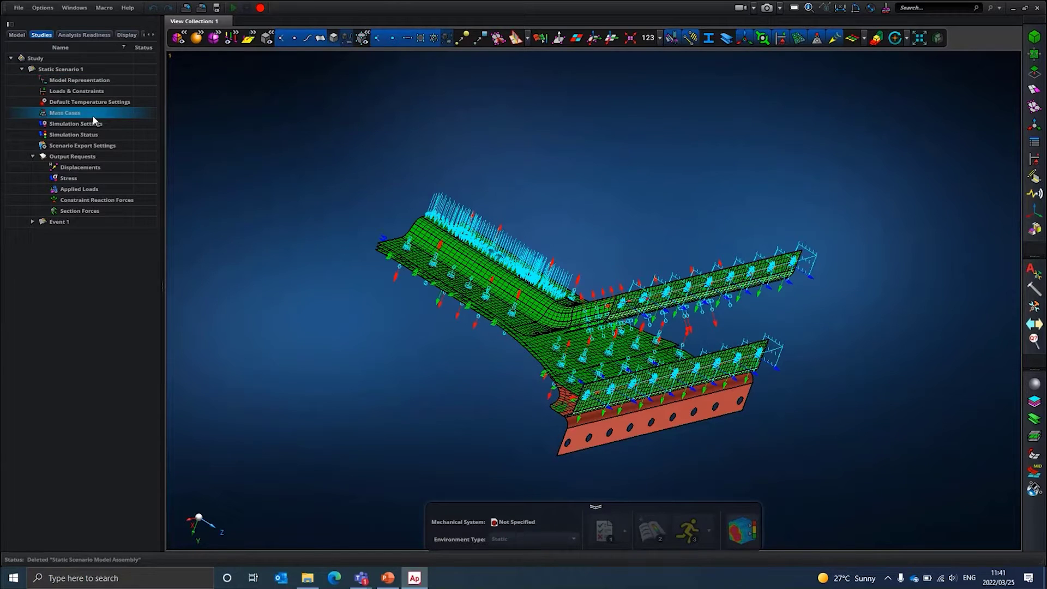
pyautogui.click(16, 36)
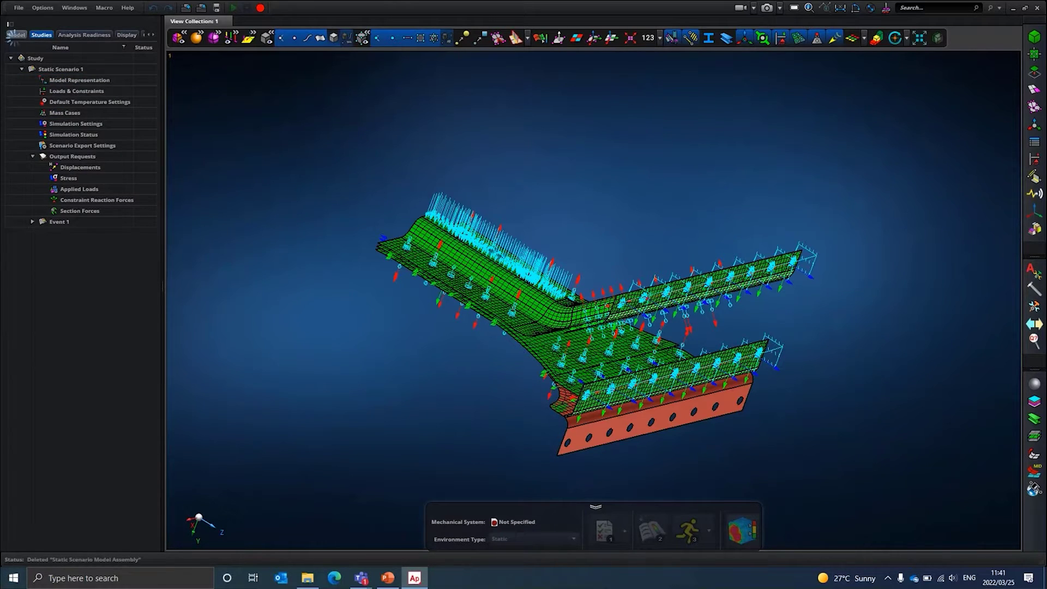
pyautogui.click(41, 34)
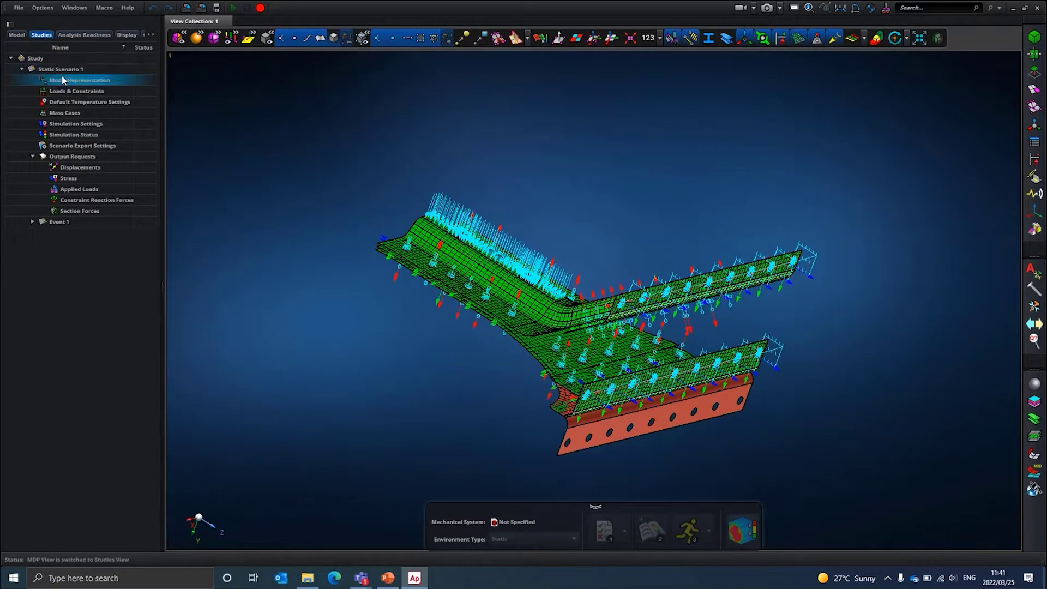
pyautogui.click(81, 92)
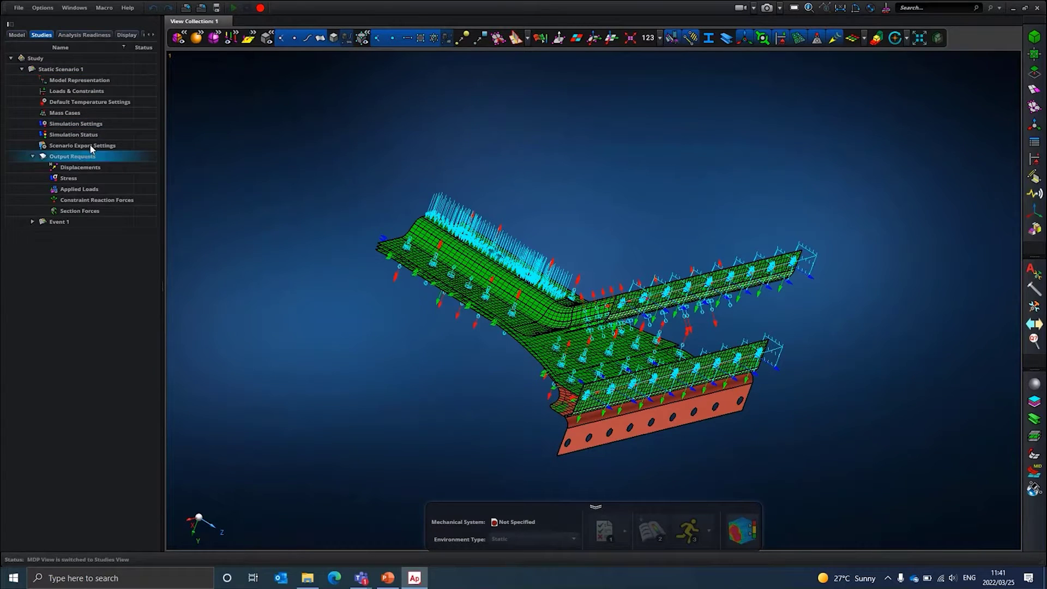
# - Place the Demo_2 model in the analysis scene, check its analysis readiness and generate a static scenario from it
pyautogui.click(17, 34)
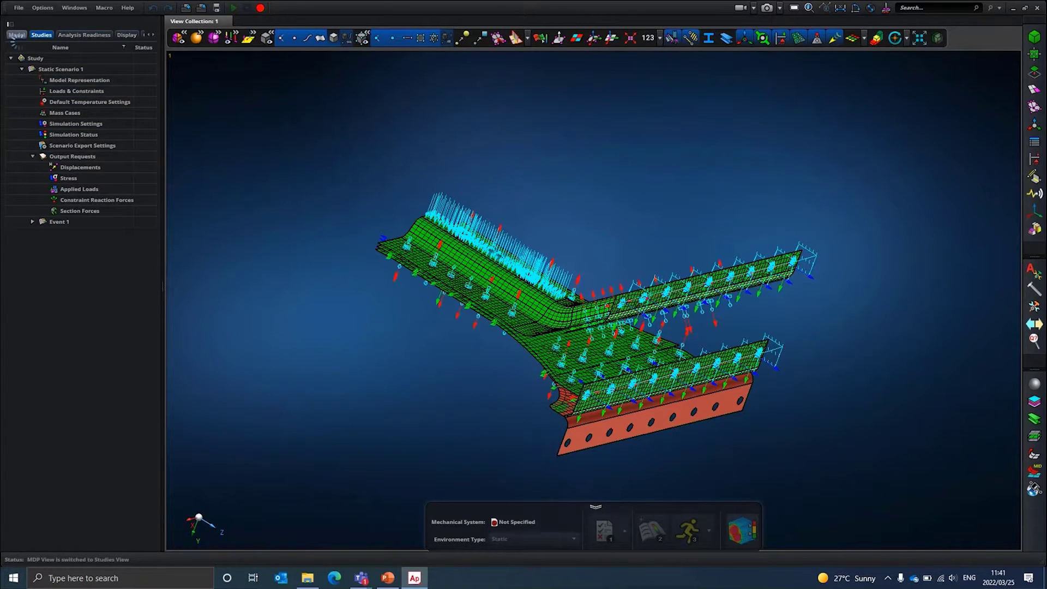
pyautogui.click(40, 75)
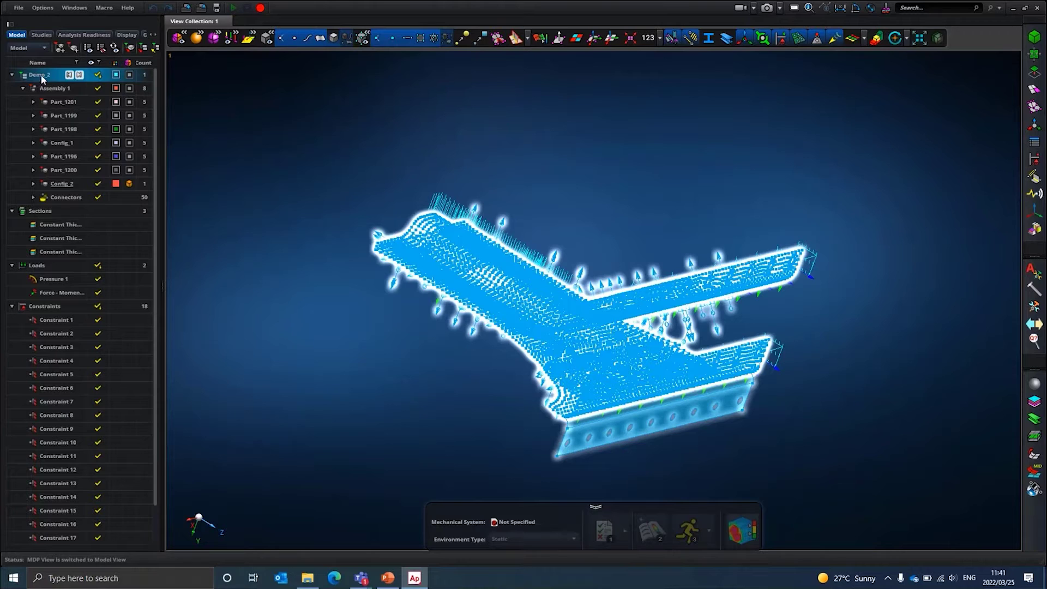
pyautogui.rightClick(42, 79)
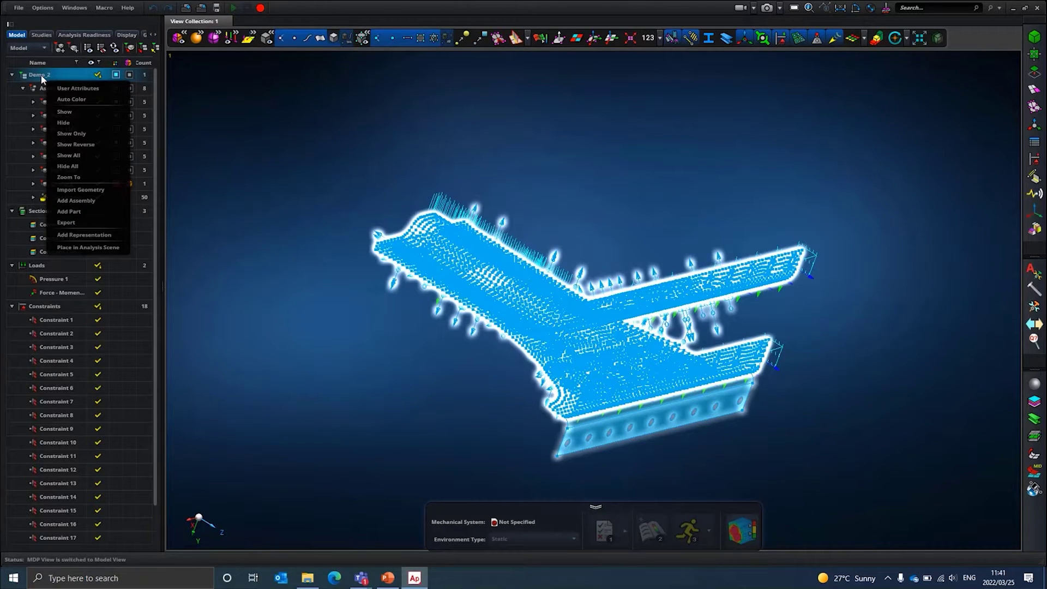
pyautogui.click(75, 248)
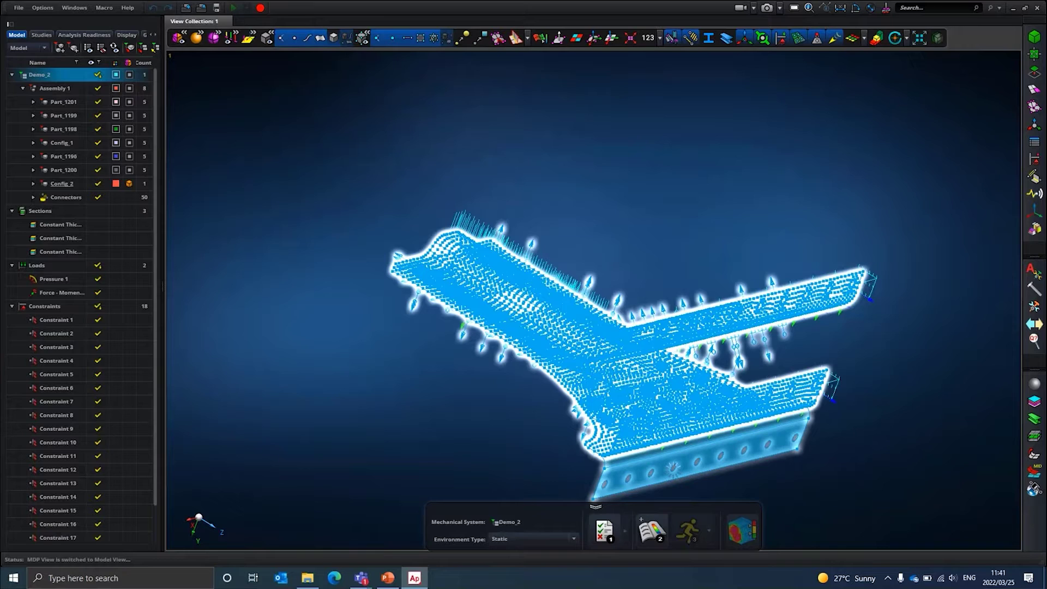
pyautogui.click(605, 527)
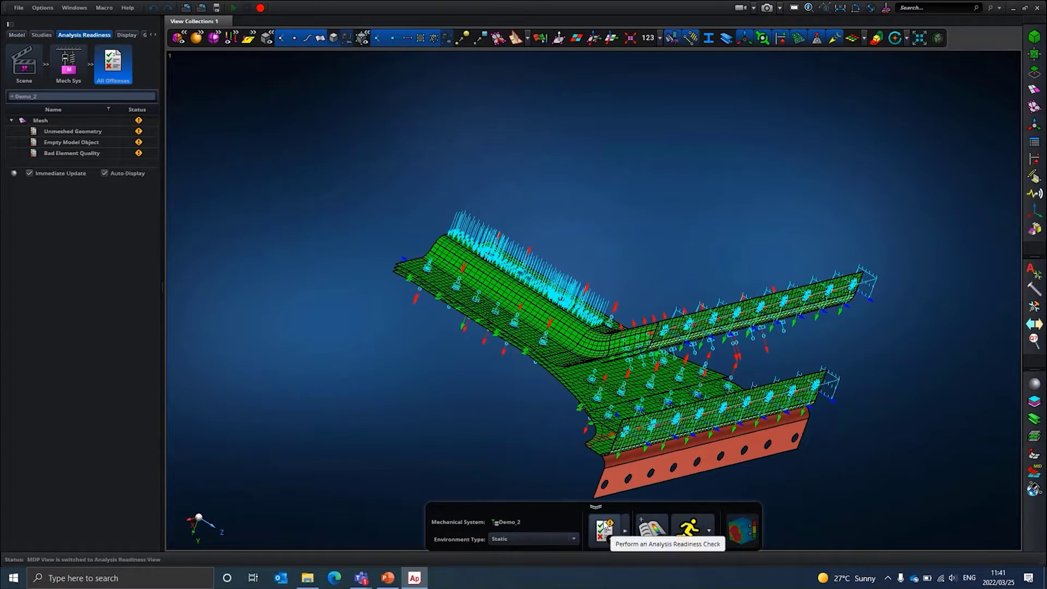
pyautogui.click(650, 530)
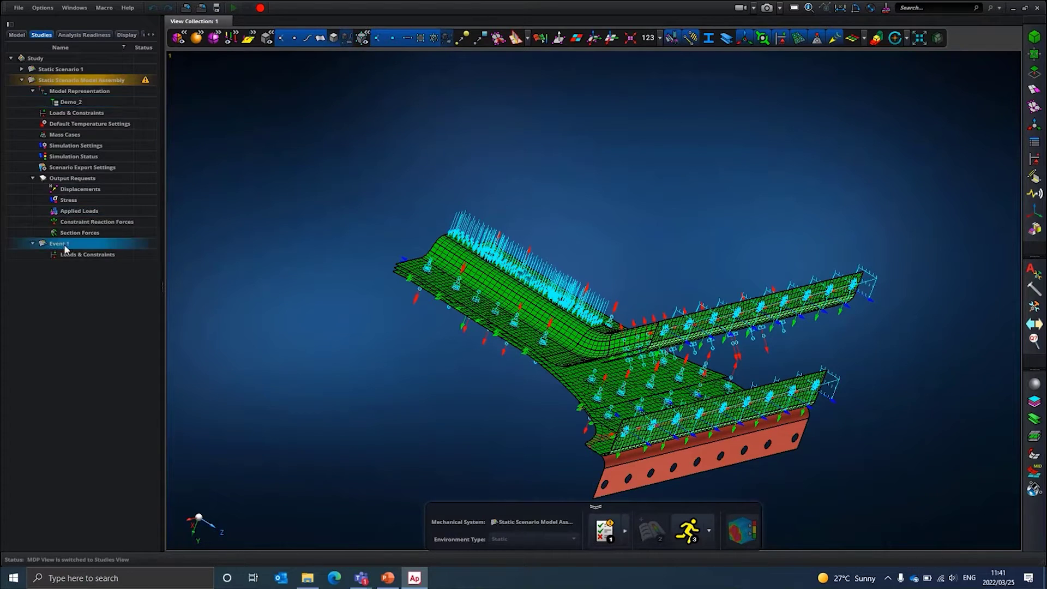
# - Delete the Static Scenario Model Assembly scenario just generated from Demo_2
pyautogui.rightClick(84, 83)
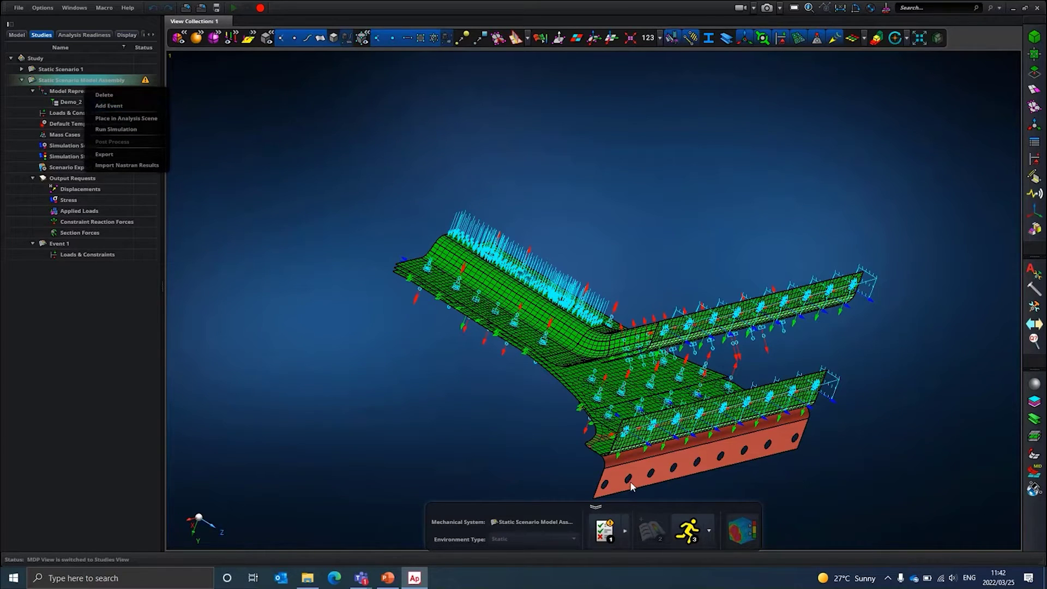
pyautogui.rightClick(46, 86)
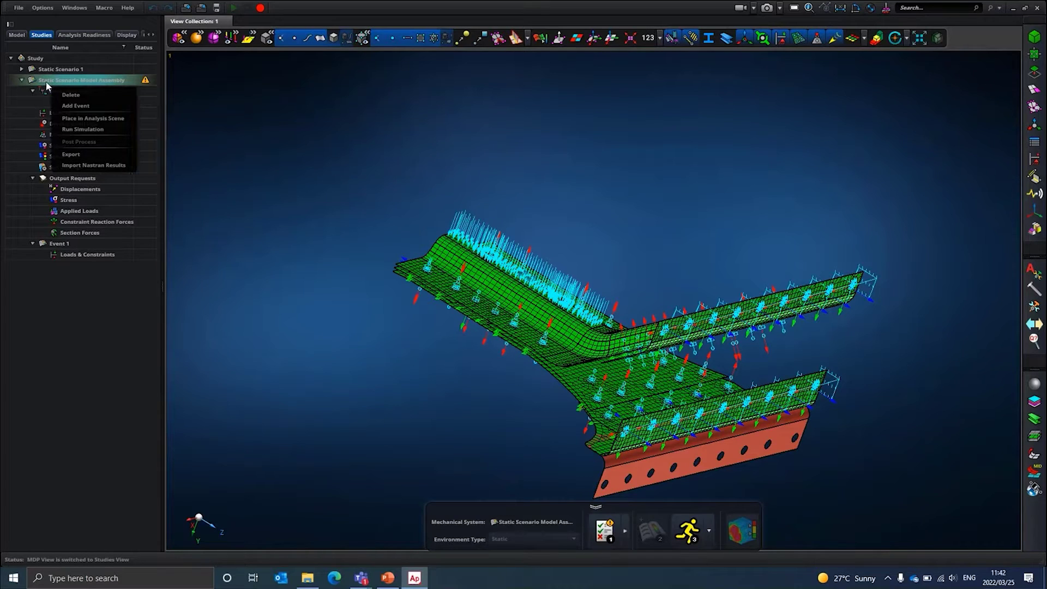
pyautogui.click(66, 93)
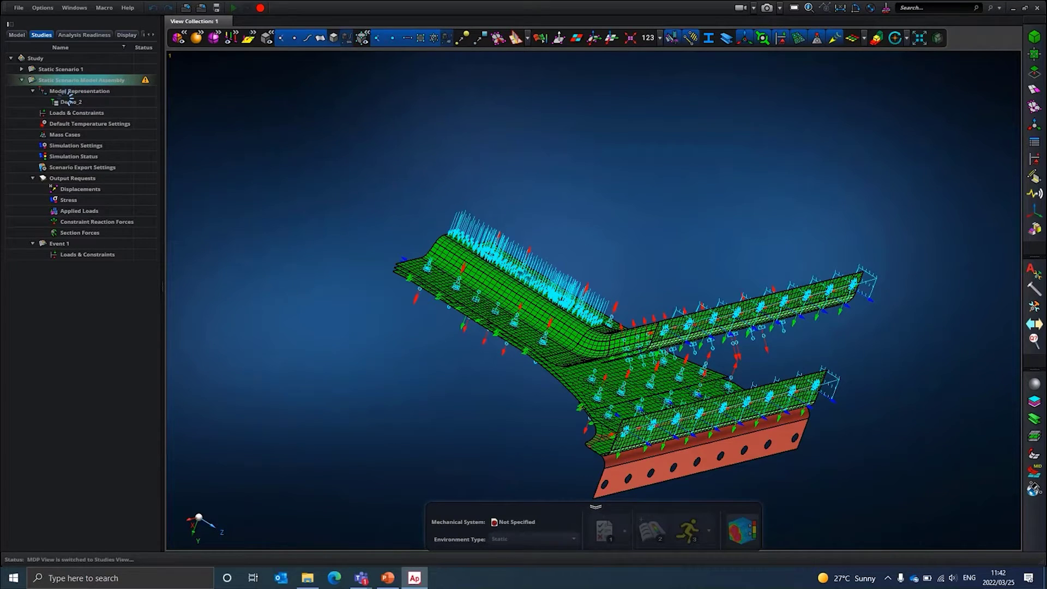
# - Delete the remaining Static Scenario 1 so the study contains no scenarios
pyautogui.click(16, 35)
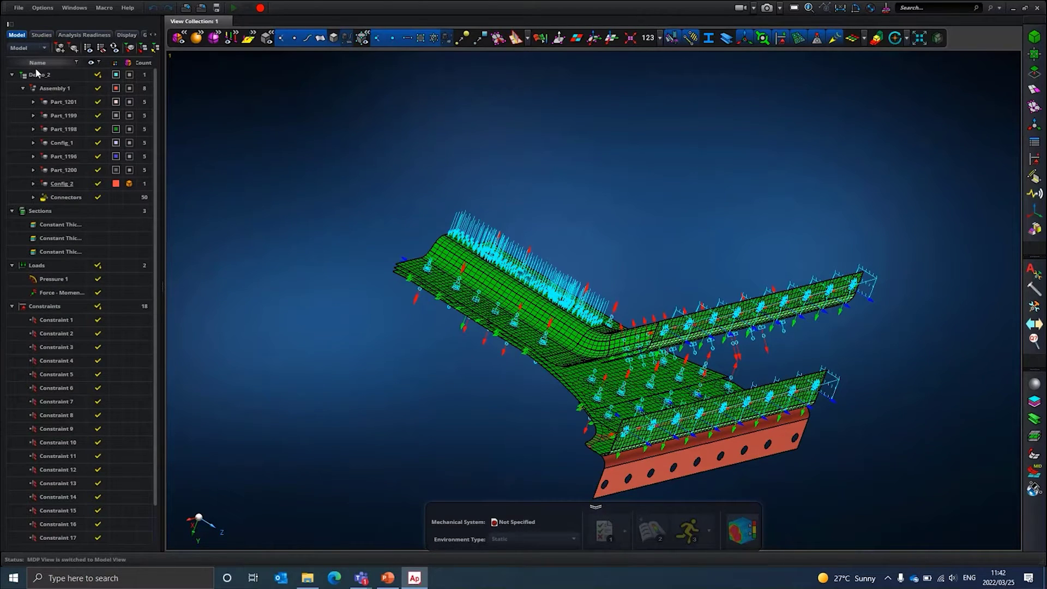
pyautogui.moveTo(447, 245); pyautogui.dragTo(479, 270, button='right')
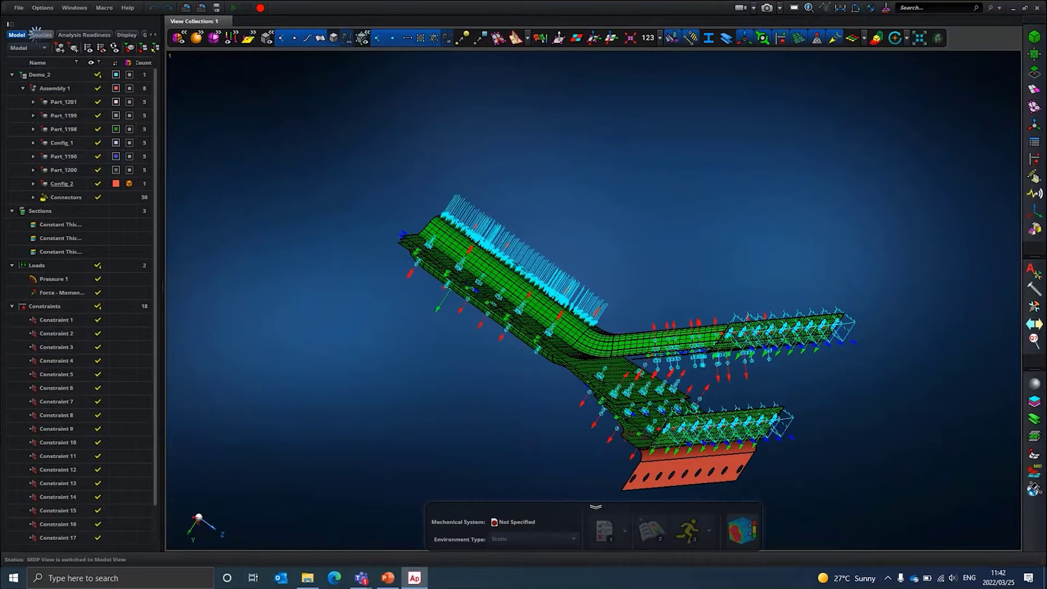
pyautogui.click(38, 34)
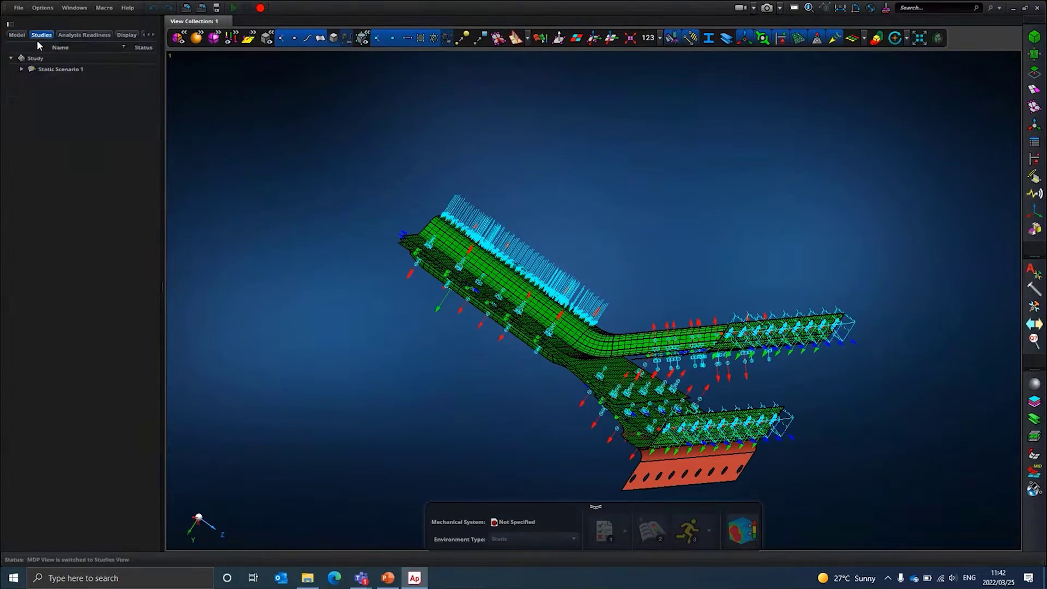
pyautogui.click(21, 69)
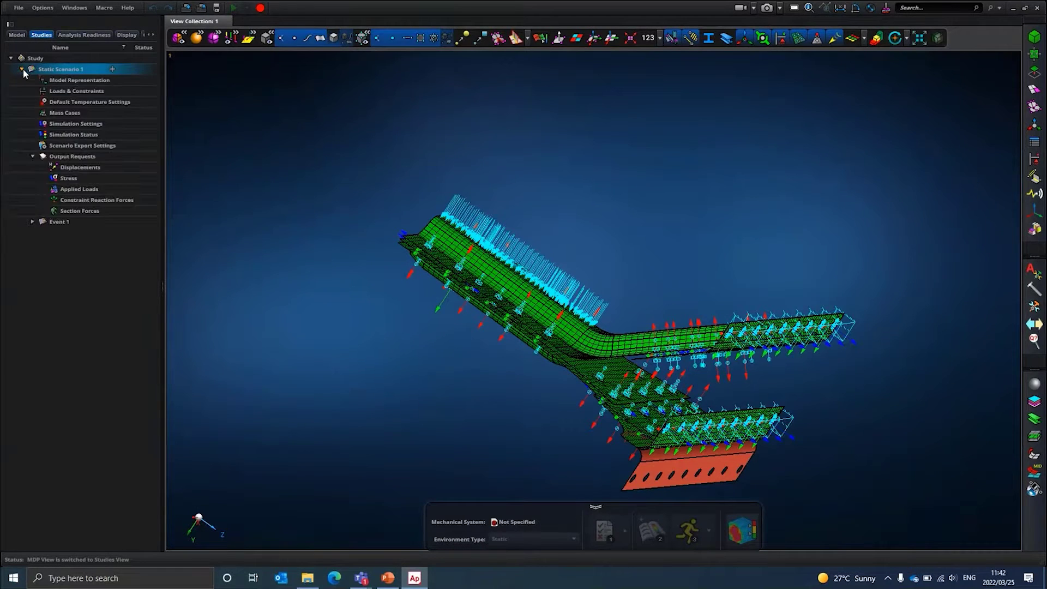
pyautogui.rightClick(52, 73)
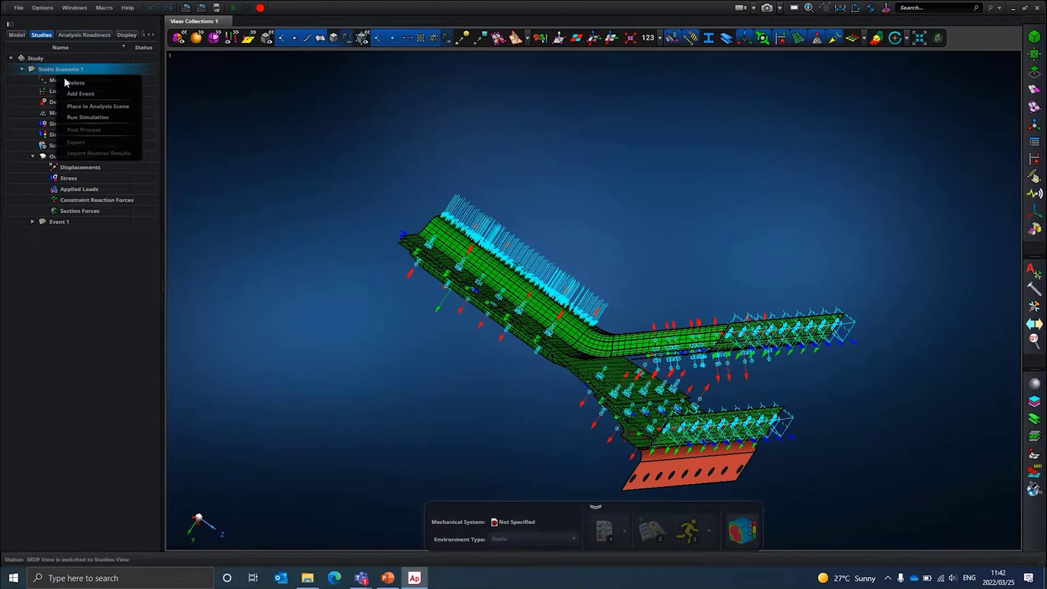
pyautogui.click(69, 84)
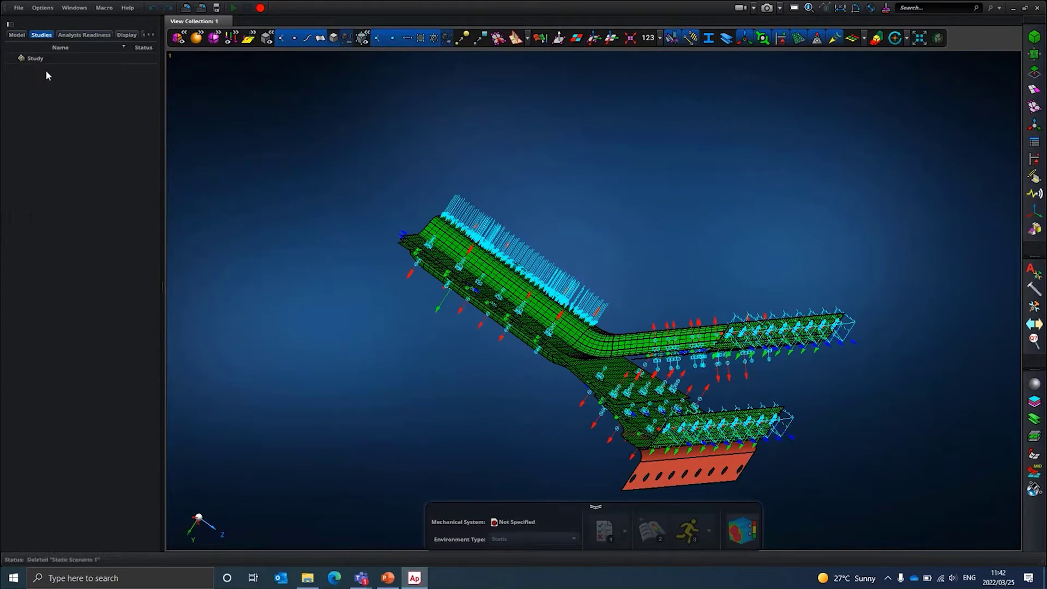
# - Create a new scenario under the study, named Static Scenario, of type Static with 2 events
pyautogui.click(34, 58)
pyautogui.rightClick(35, 59)
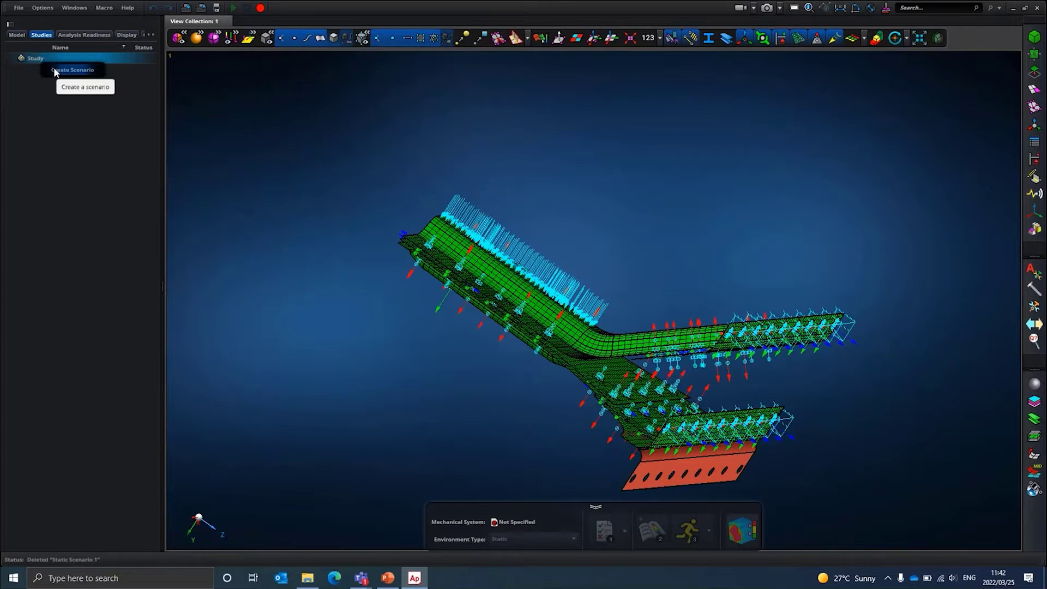
pyautogui.click(55, 71)
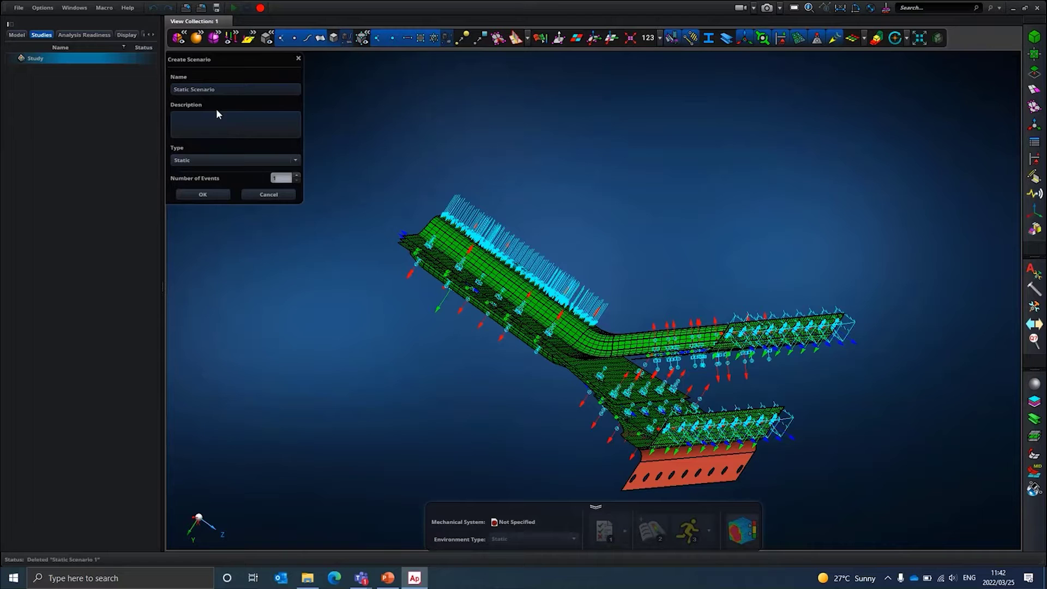
pyautogui.click(211, 163)
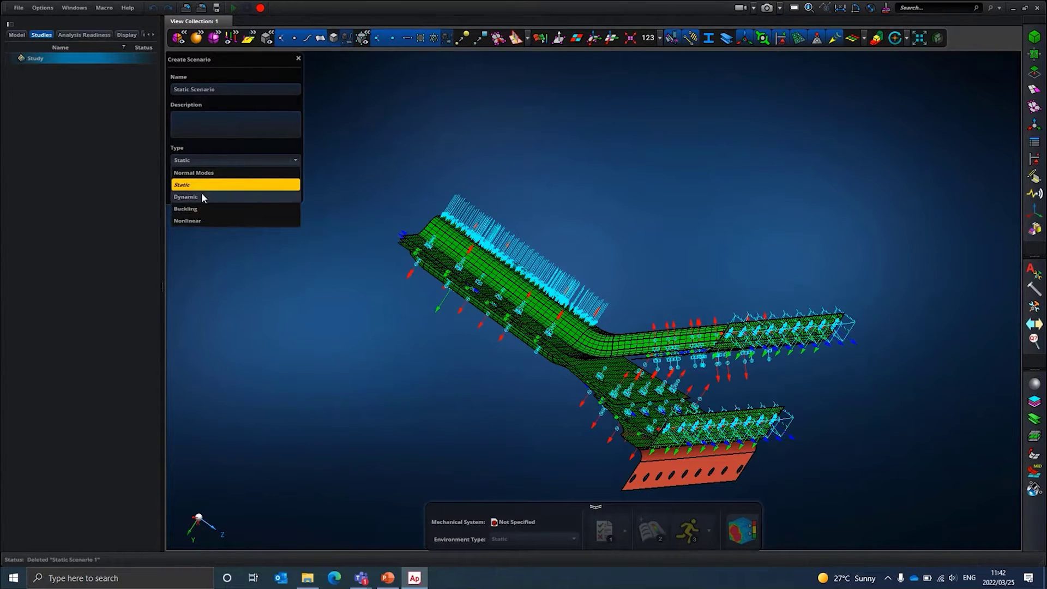
pyautogui.click(203, 183)
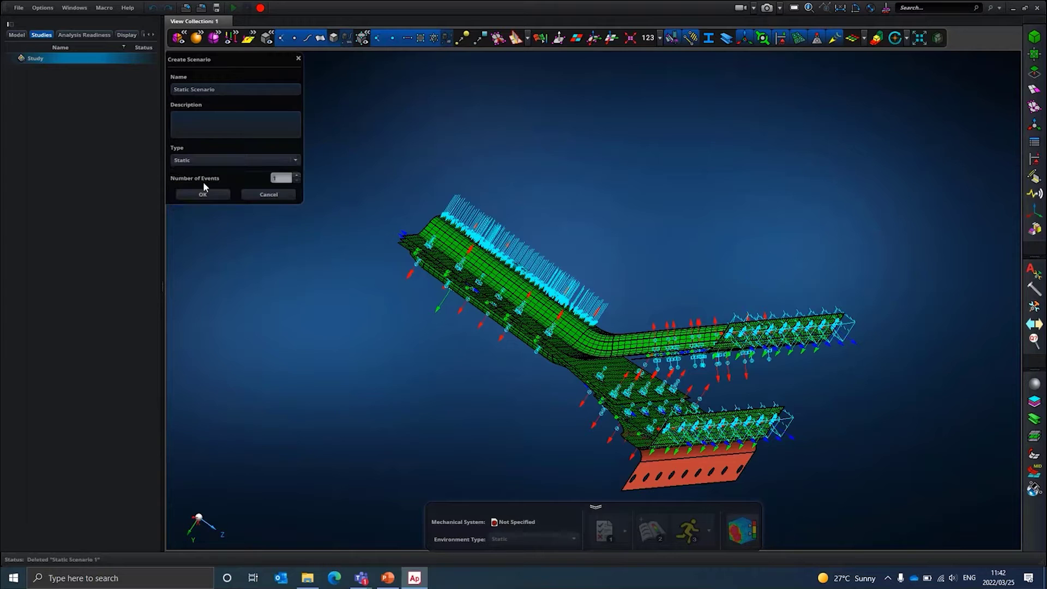
pyautogui.click(297, 177)
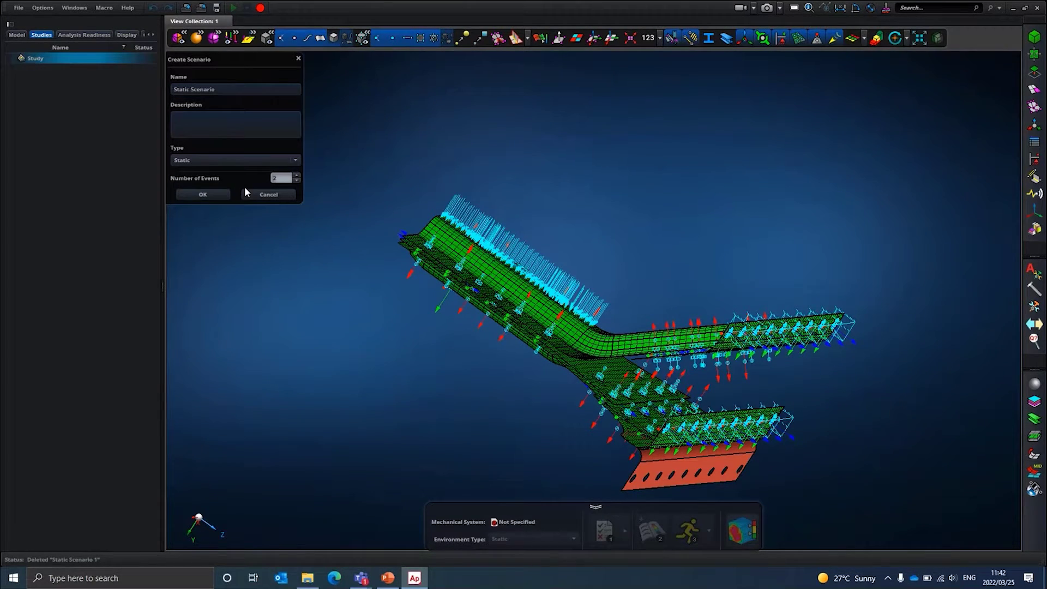
pyautogui.click(206, 196)
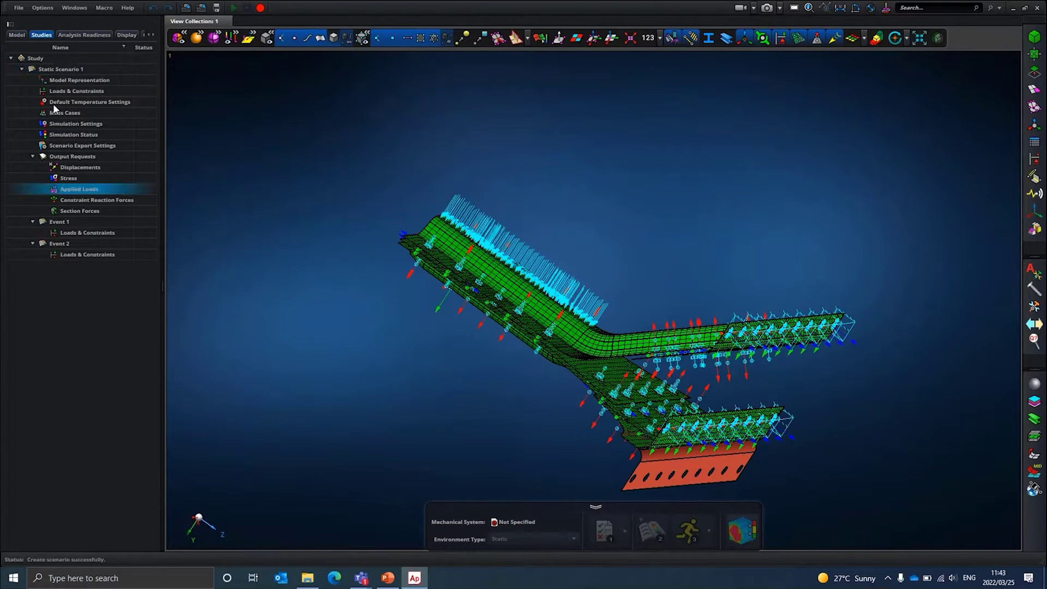
# - Place the new Static Scenario 1 in the analysis scene, then examine its mesh readiness offense
pyautogui.rightClick(54, 73)
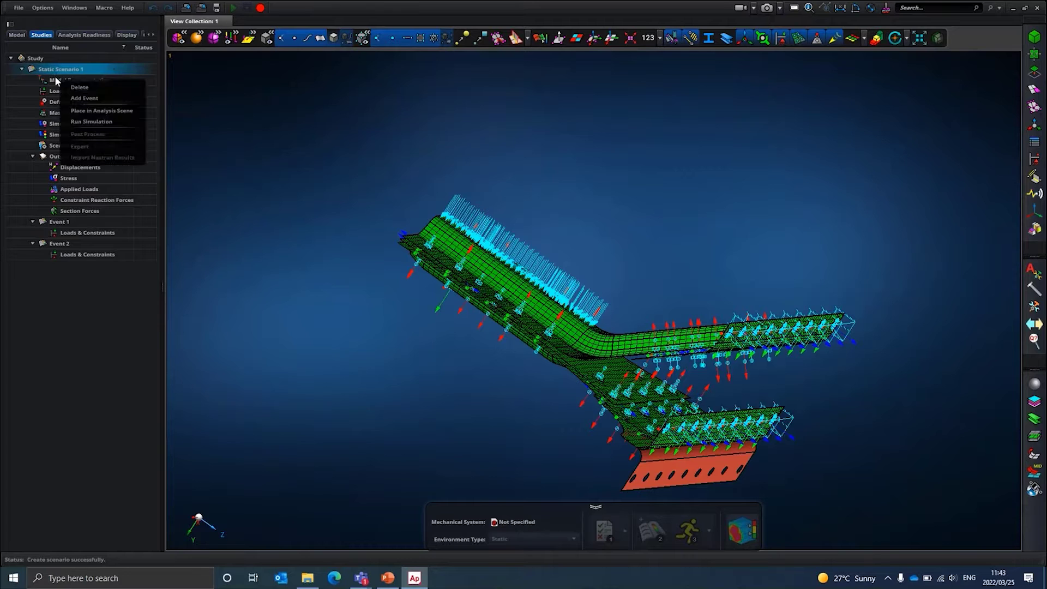
pyautogui.click(85, 111)
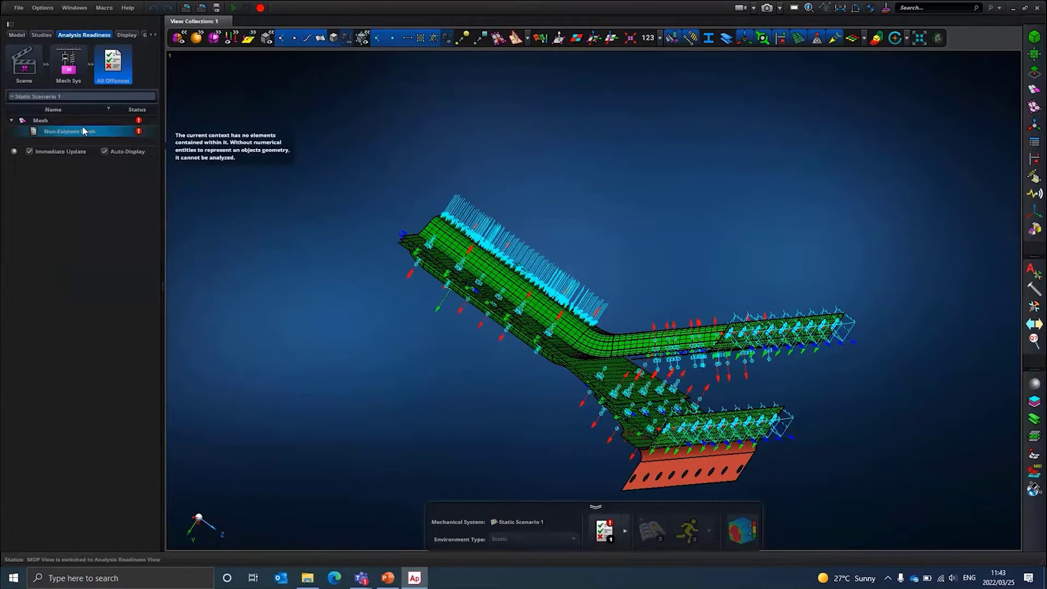
pyautogui.click(69, 132)
pyautogui.click(64, 111)
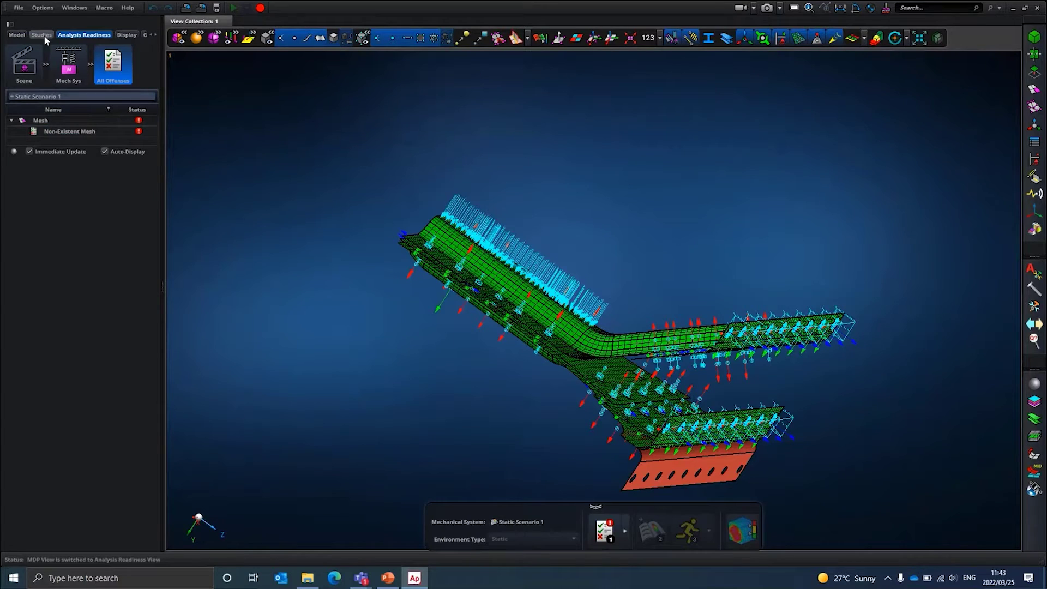
pyautogui.click(41, 35)
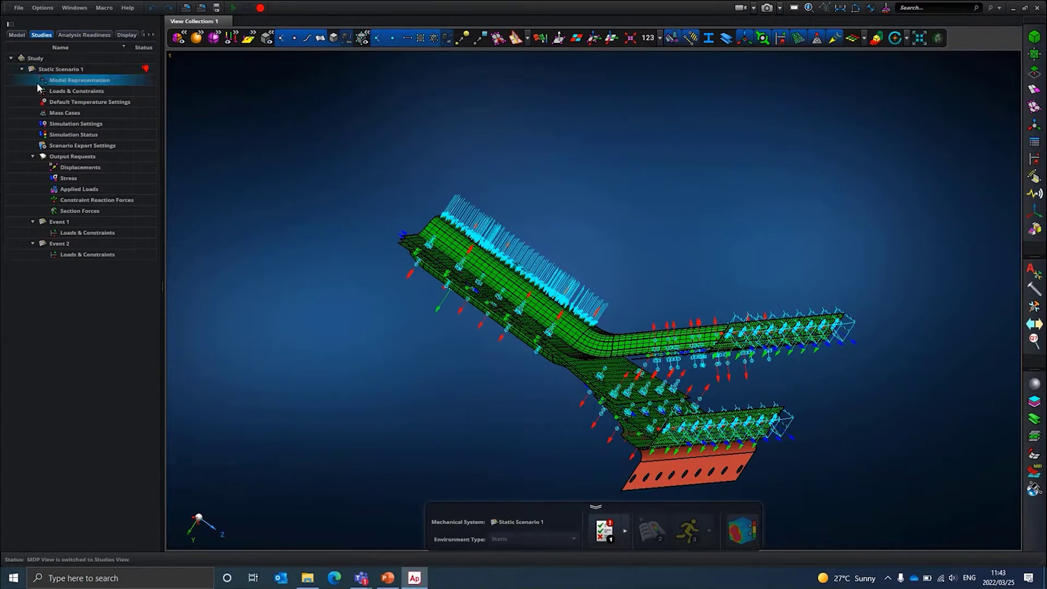
# - Associate the Demo_2 model with Static Scenario 1 as its model representation
pyautogui.click(60, 81)
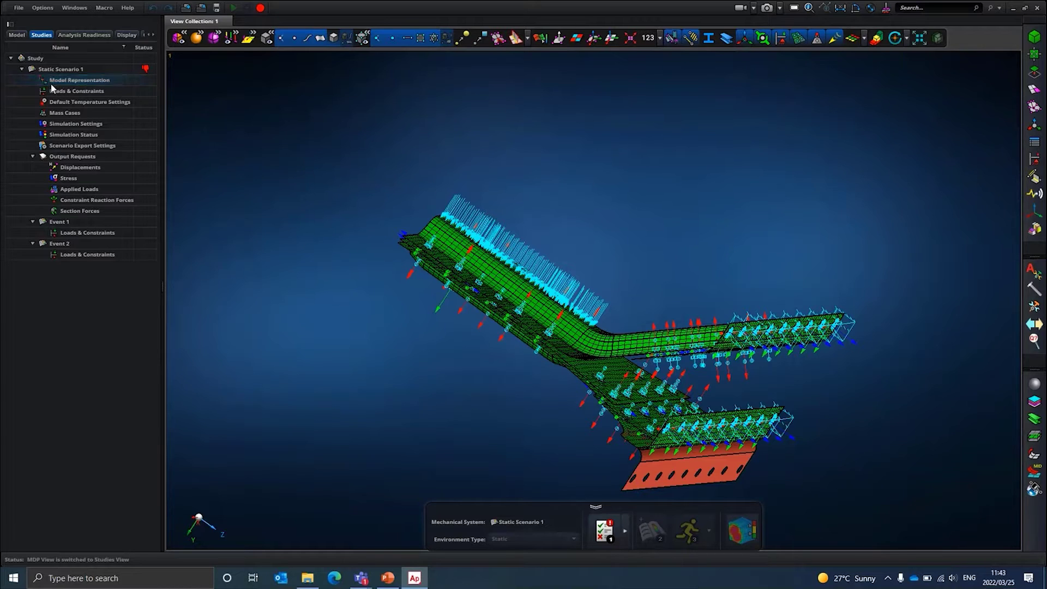
pyautogui.click(86, 79)
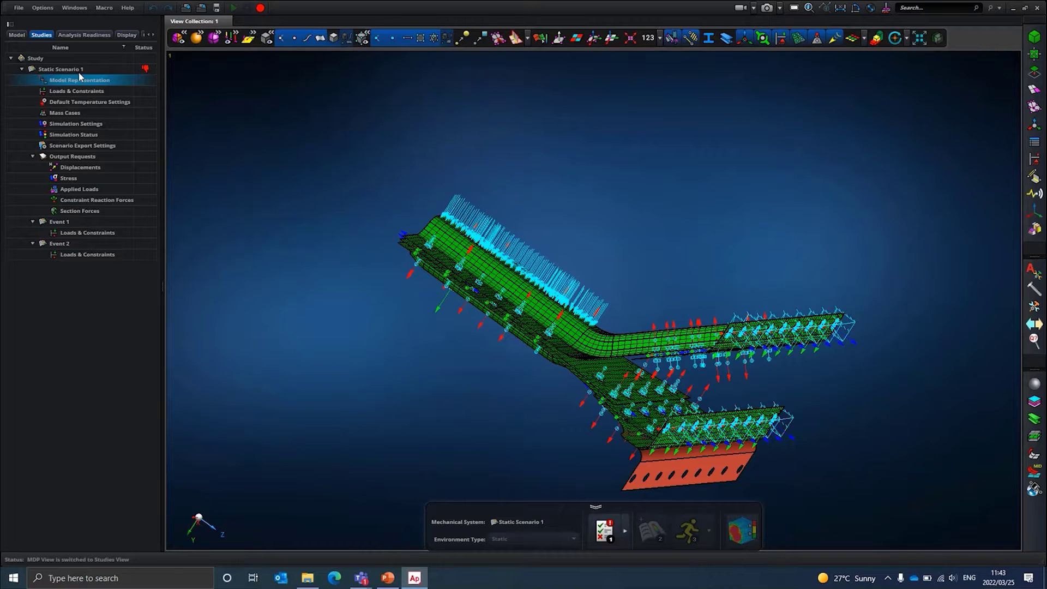
pyautogui.click(74, 70)
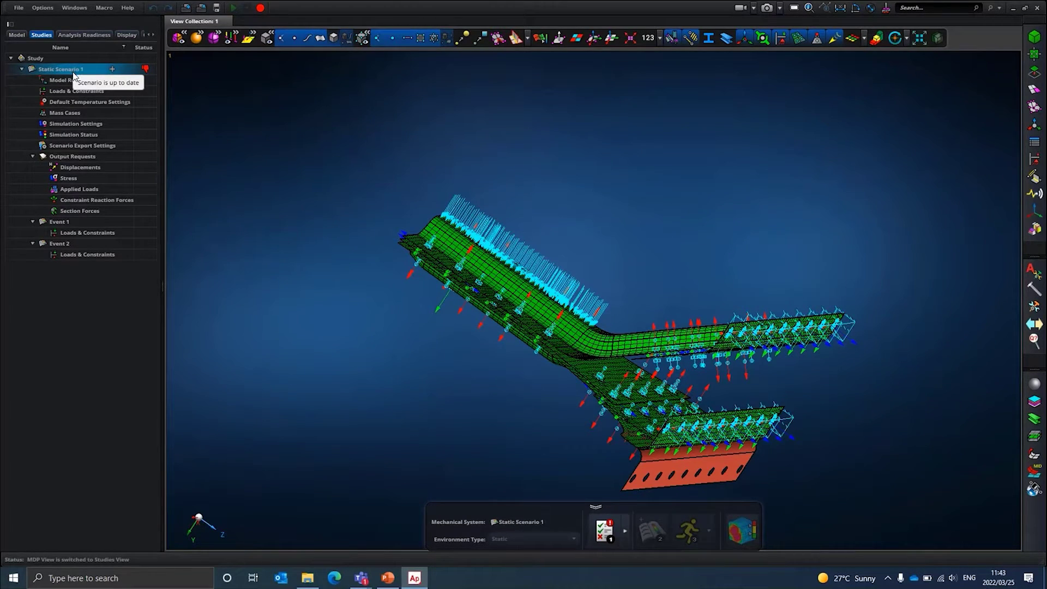
pyautogui.click(74, 81)
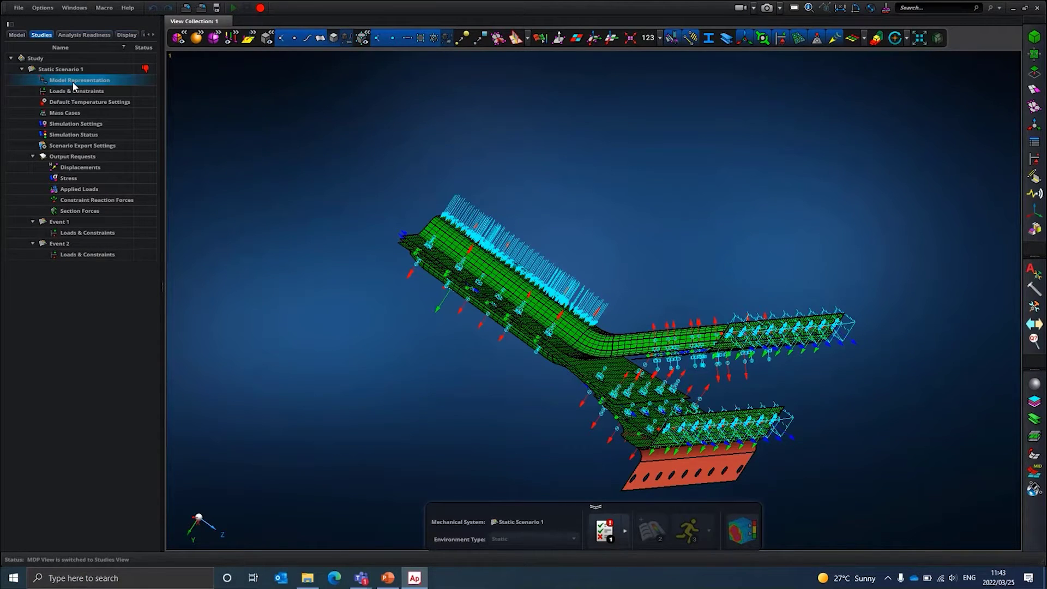
pyautogui.rightClick(73, 81)
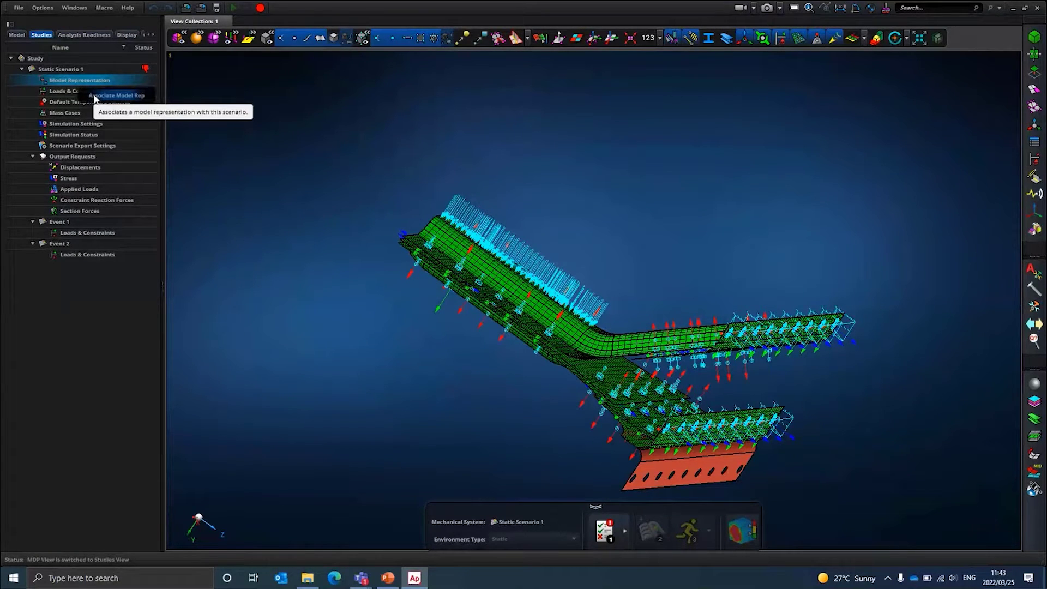
pyautogui.click(95, 96)
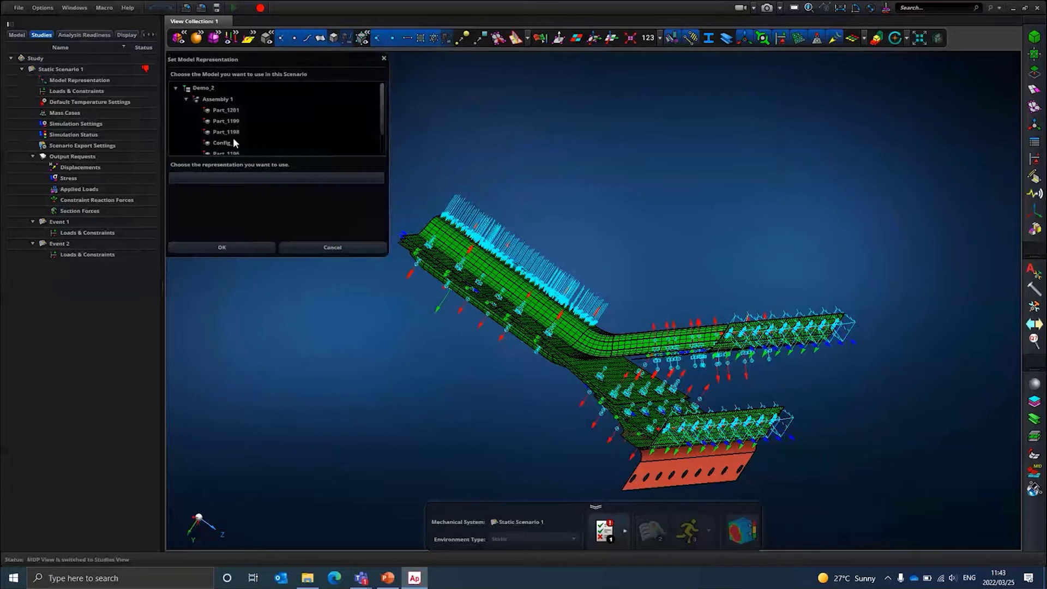
pyautogui.click(218, 178)
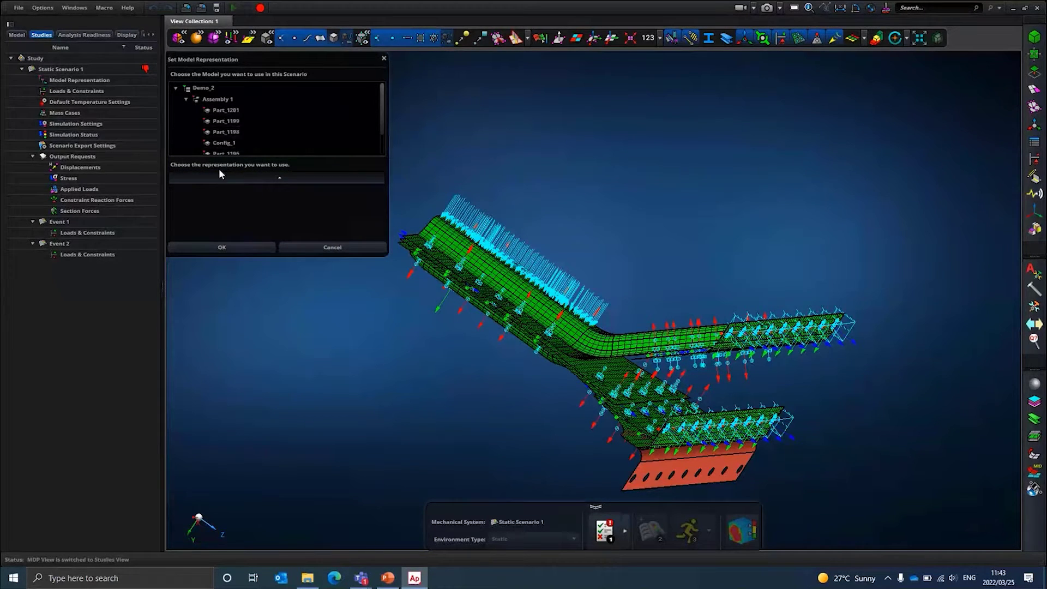
pyautogui.click(204, 89)
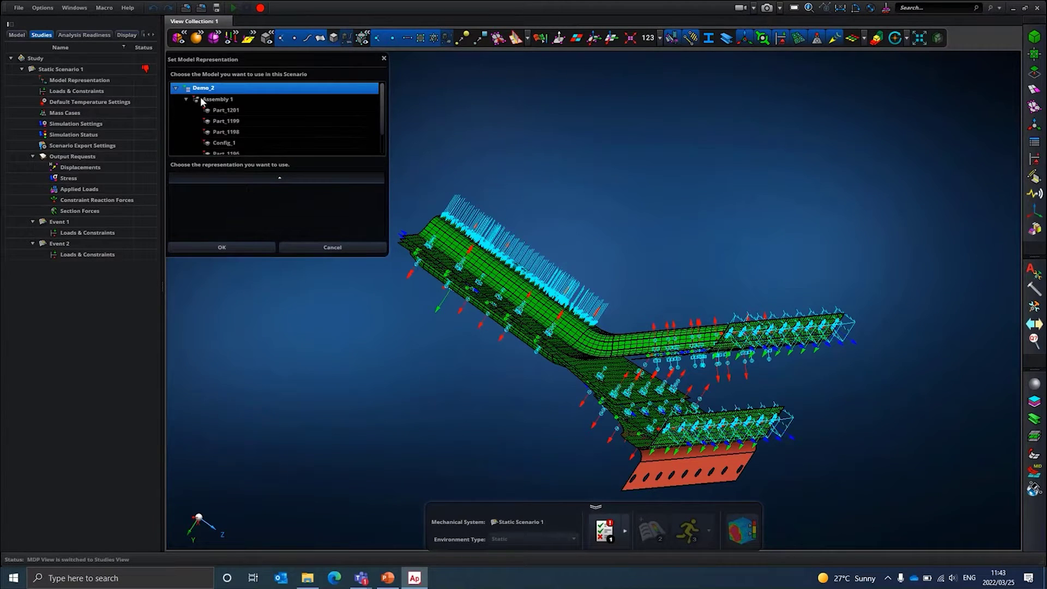
pyautogui.click(243, 245)
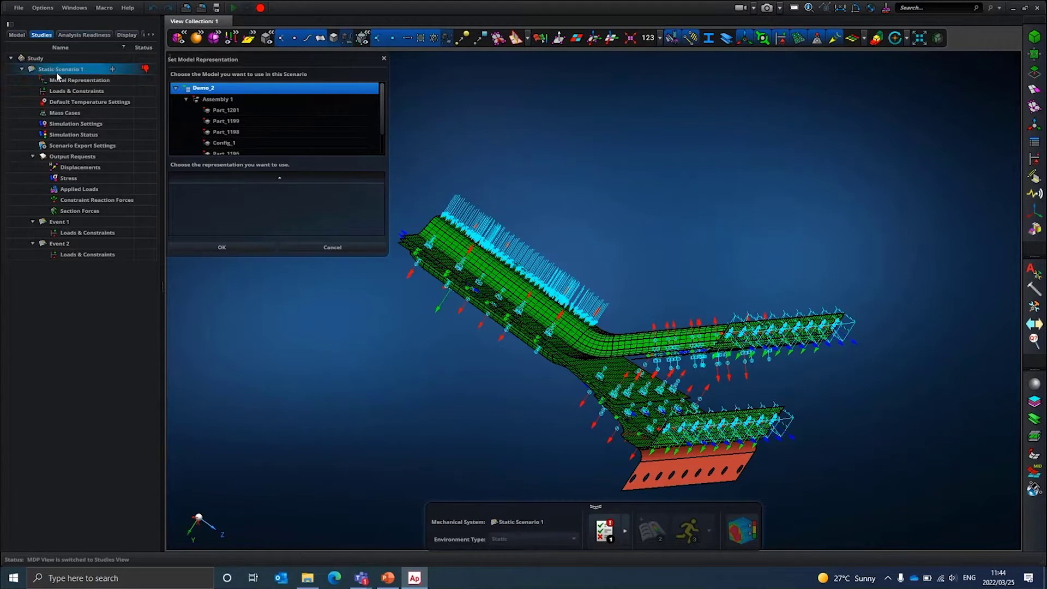
pyautogui.click(213, 122)
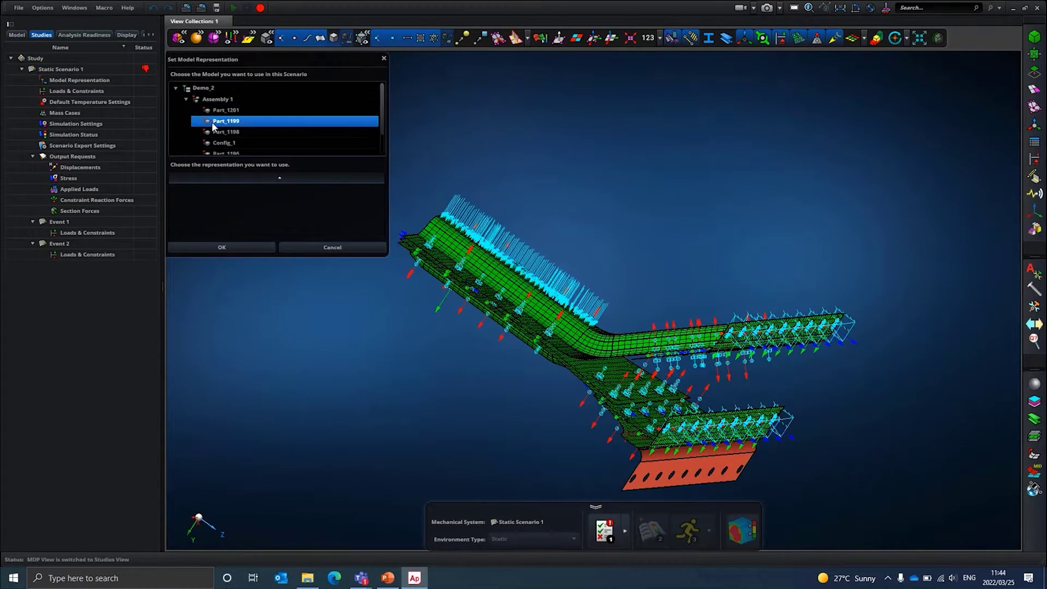
pyautogui.click(198, 92)
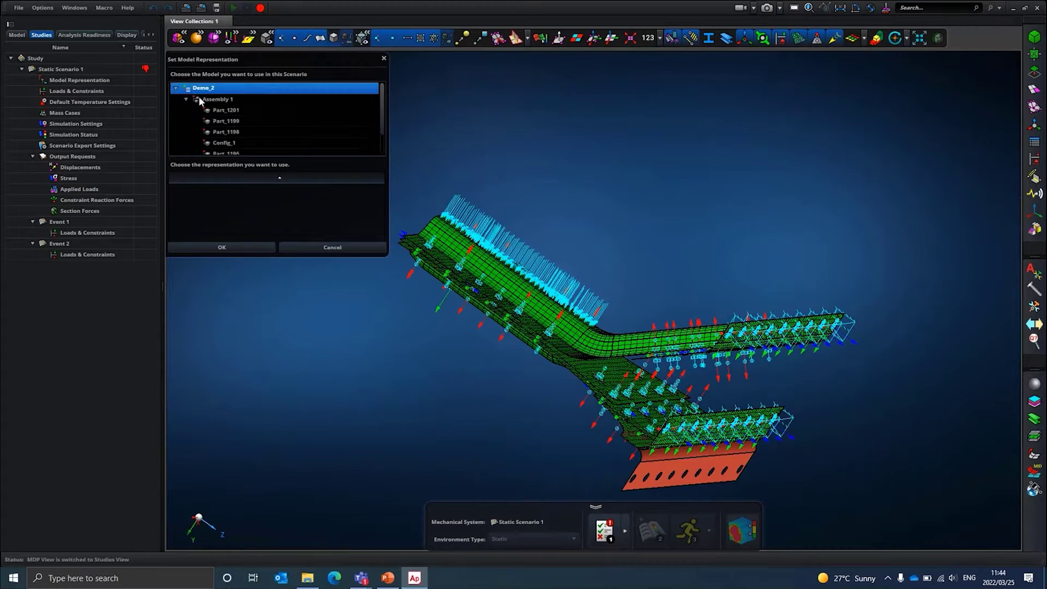
pyautogui.click(230, 249)
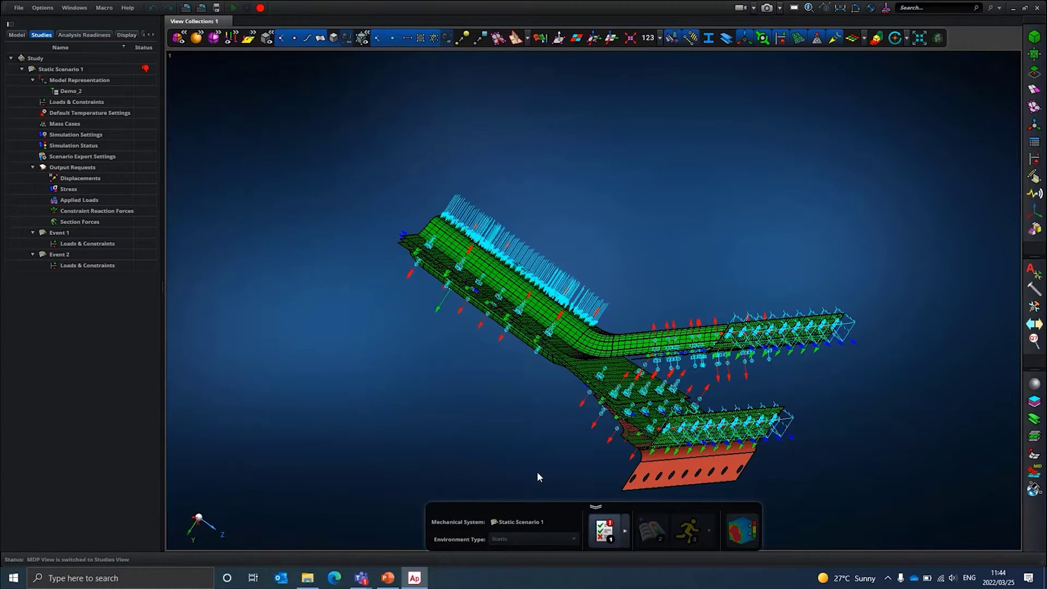
# - Check the scenario's readiness offenses, and assign all constraints and the Force - Moment 1 load to Event 1
pyautogui.click(85, 34)
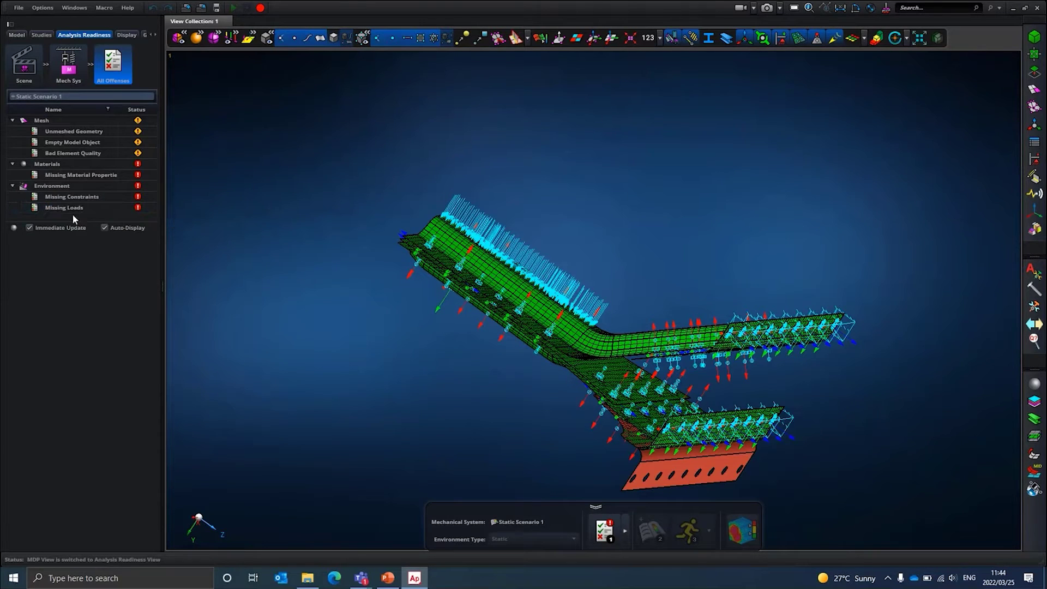
pyautogui.click(42, 35)
pyautogui.click(53, 100)
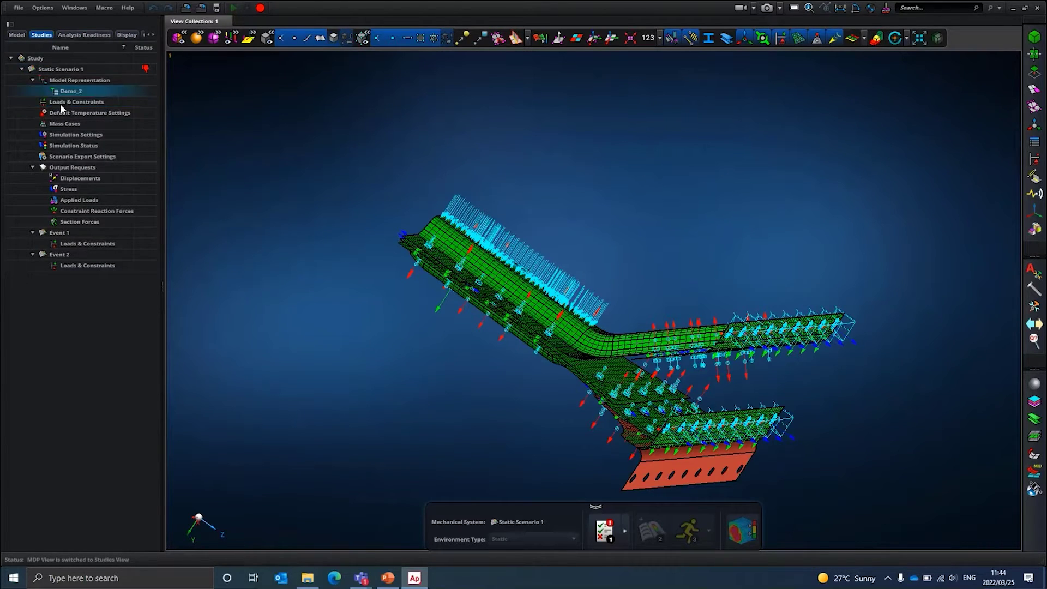
pyautogui.doubleClick(63, 106)
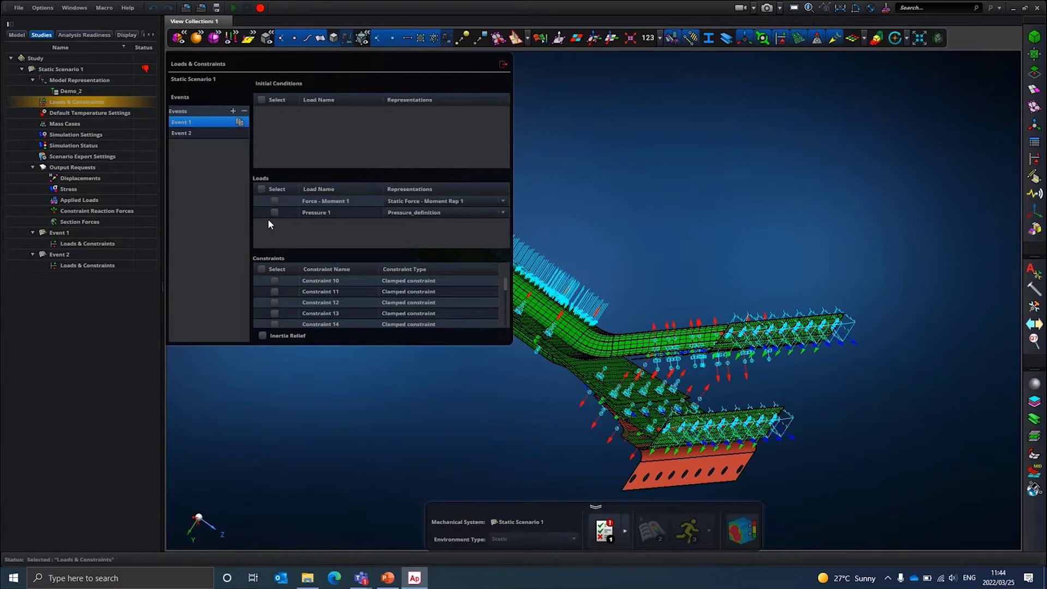
pyautogui.click(263, 270)
pyautogui.click(276, 200)
# - Assign all constraints and the Pressure 1 load to Event 2 of Static Scenario 1
pyautogui.click(204, 134)
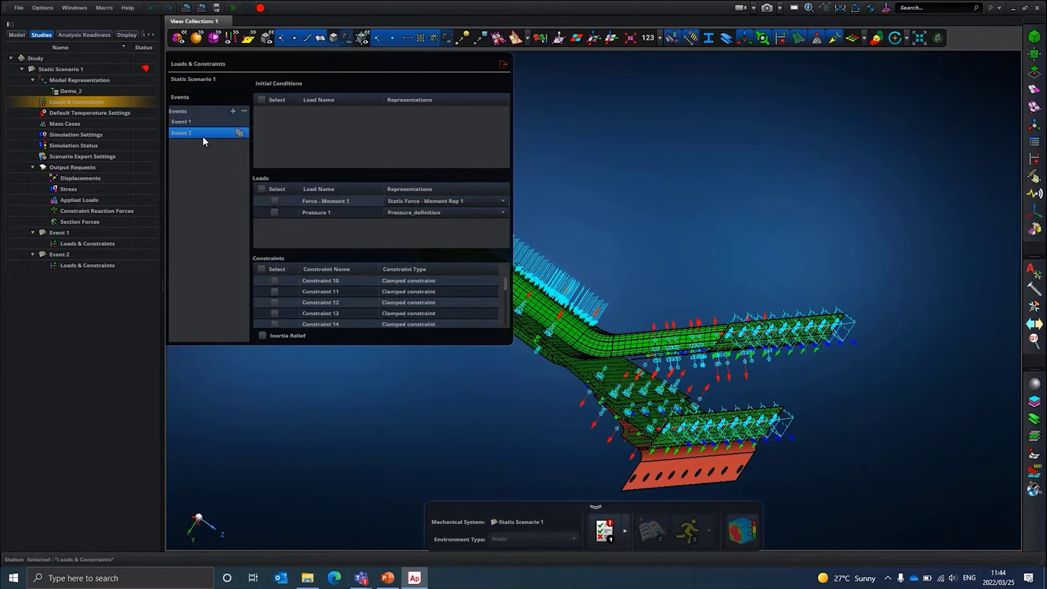
pyautogui.click(261, 269)
pyautogui.click(274, 212)
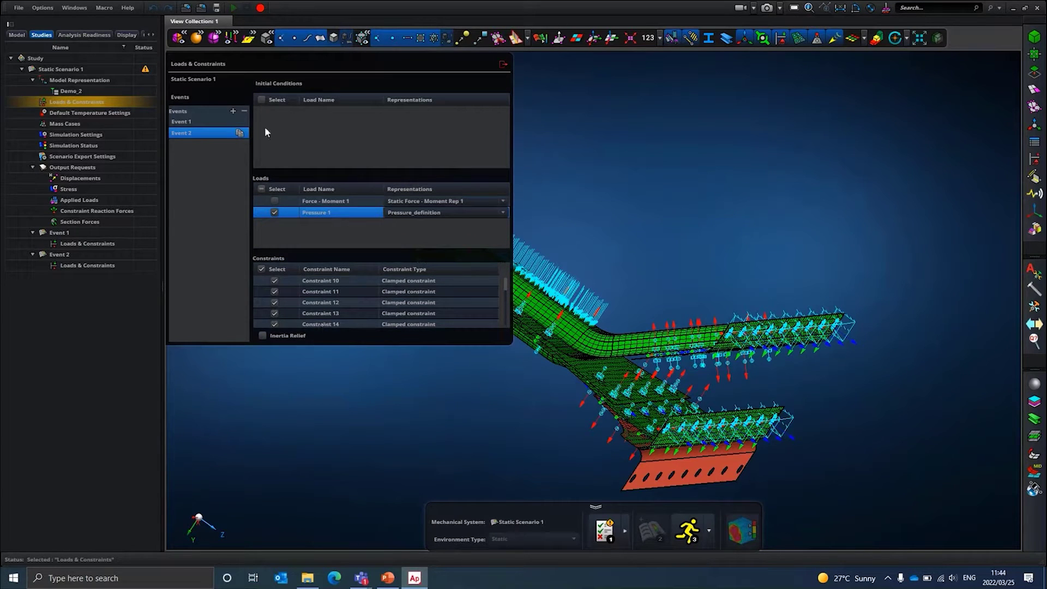
pyautogui.click(504, 64)
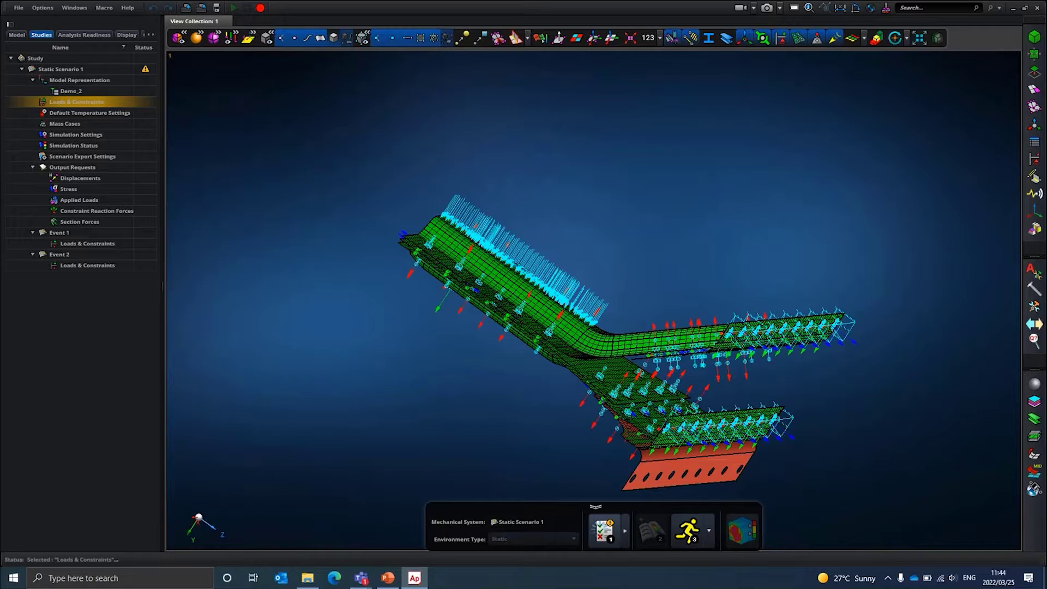
# - Recheck the analysis readiness of Static Scenario 1 and examine the Missing Material Properties offense for Steel
pyautogui.click(603, 532)
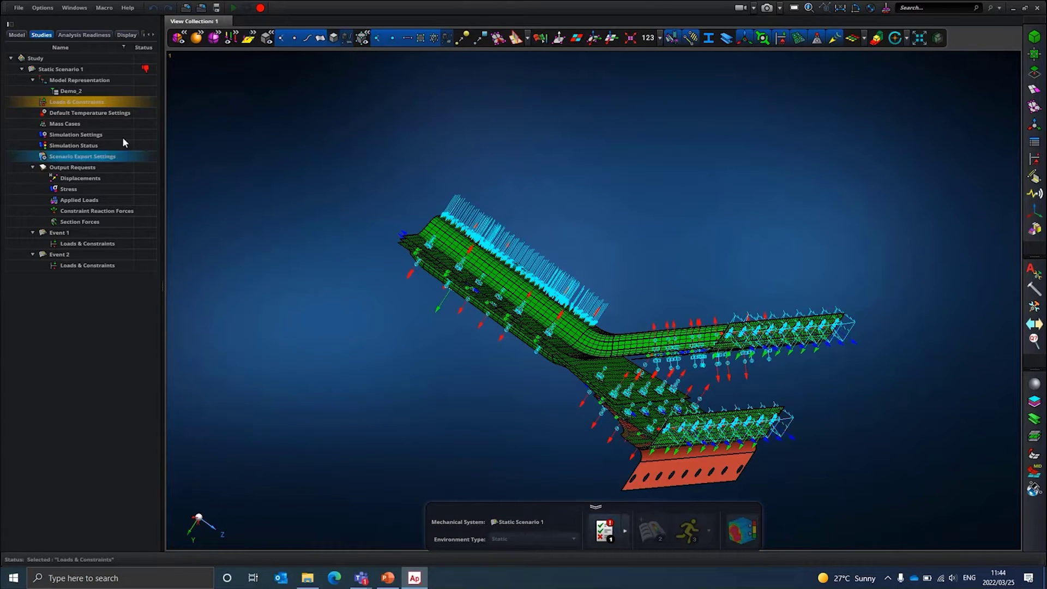
pyautogui.click(64, 35)
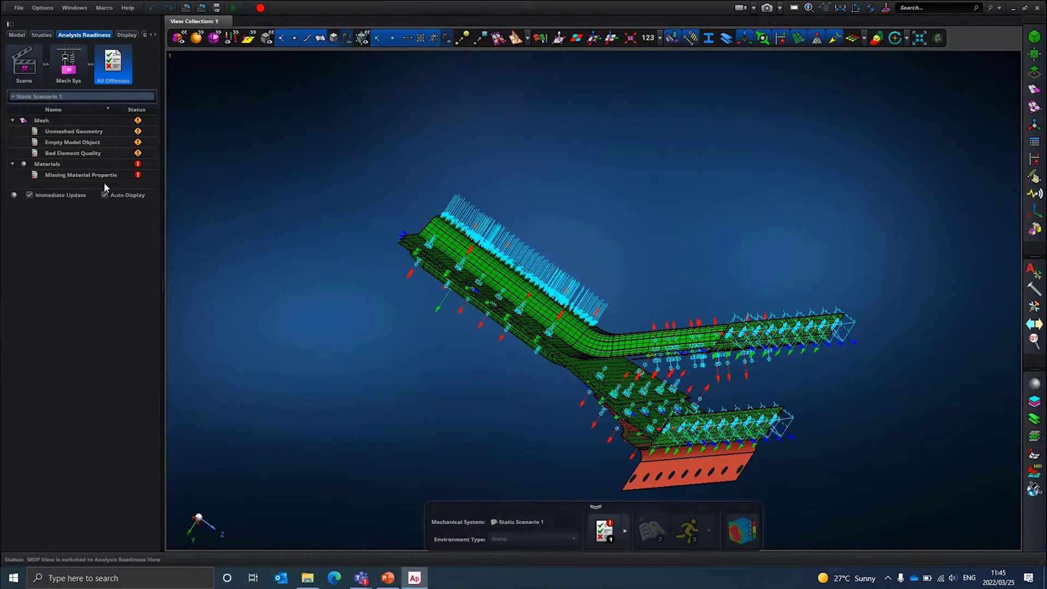
pyautogui.moveTo(103, 175)
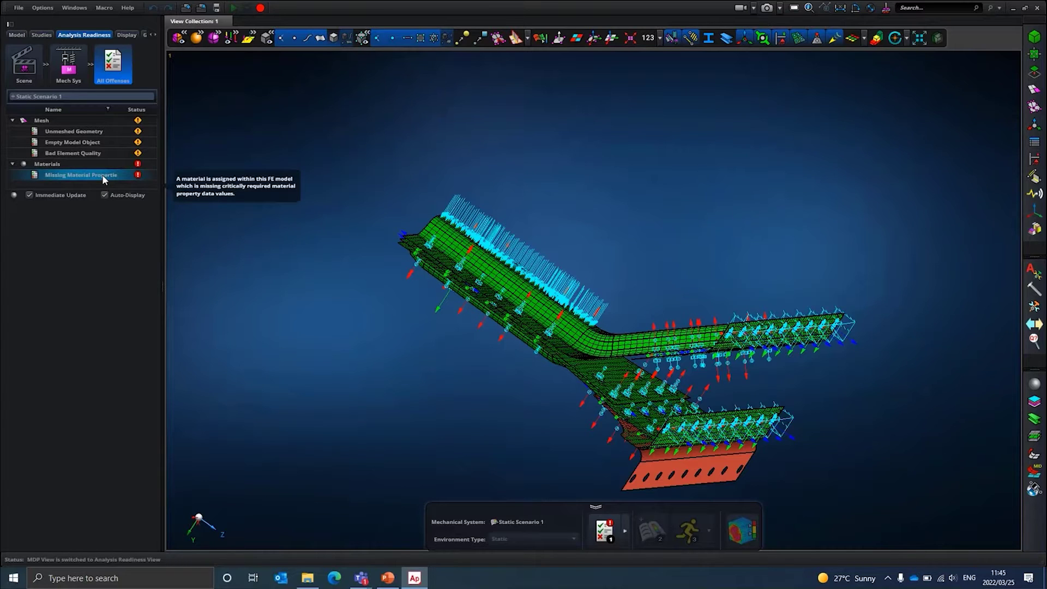
pyautogui.doubleClick(64, 175)
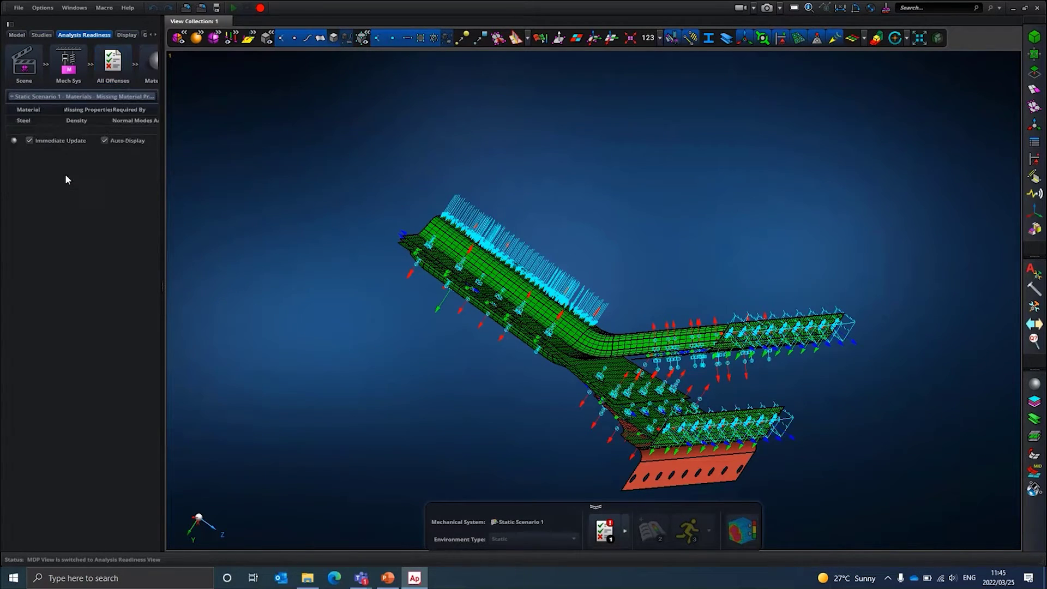
pyautogui.click(71, 121)
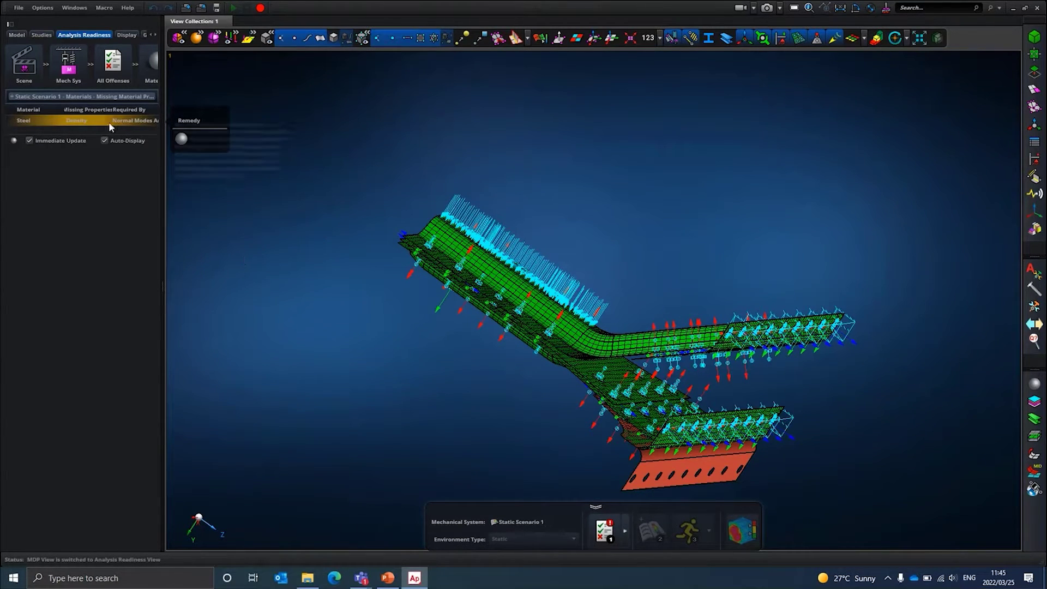
# - Delete Static Scenario 1 from the study
pyautogui.click(42, 35)
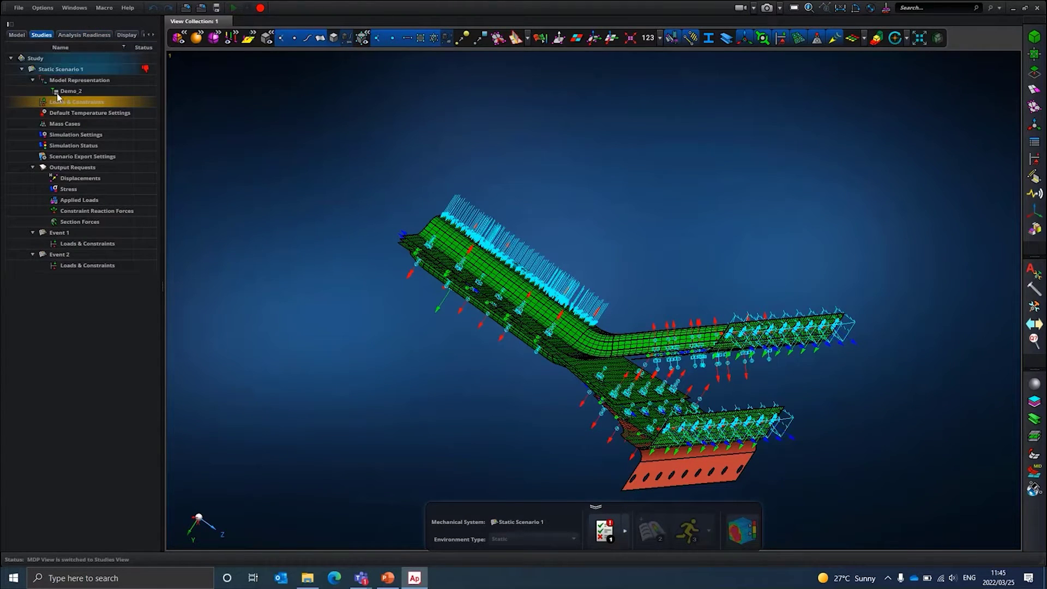
pyautogui.click(77, 103)
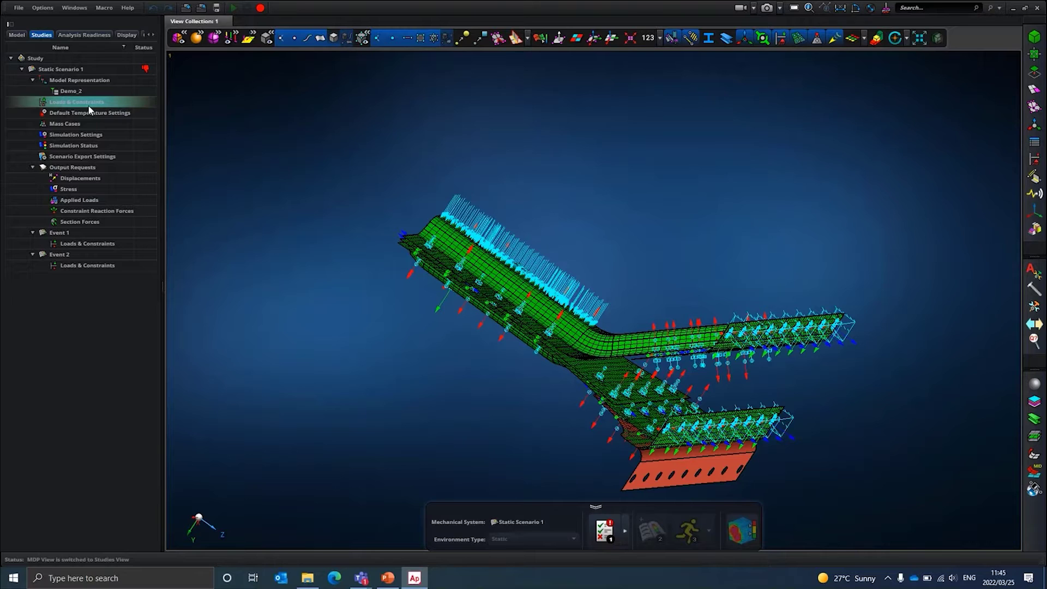
pyautogui.click(89, 81)
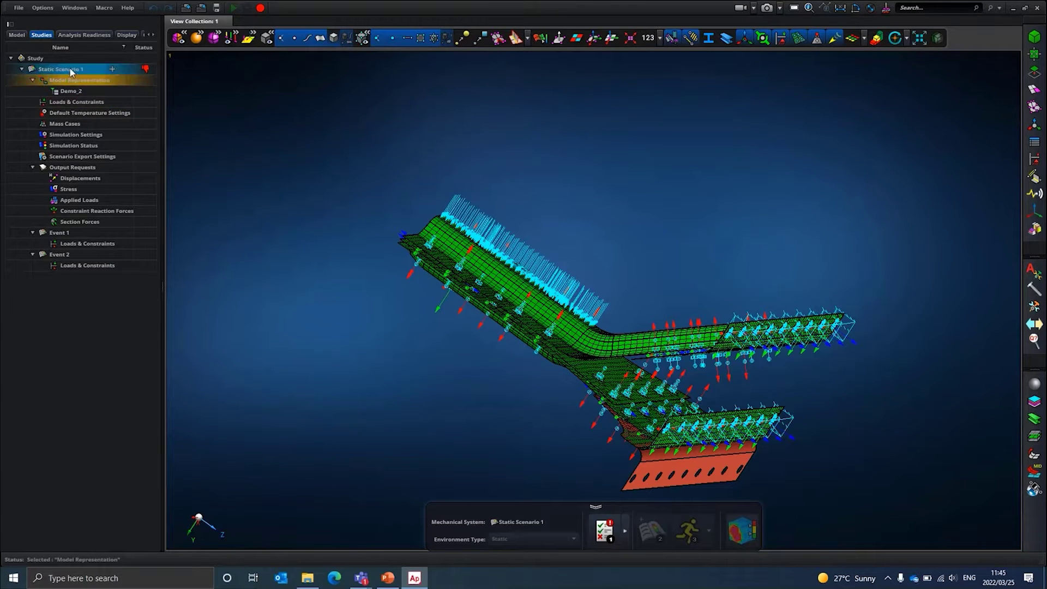
pyautogui.click(71, 71)
pyautogui.rightClick(48, 70)
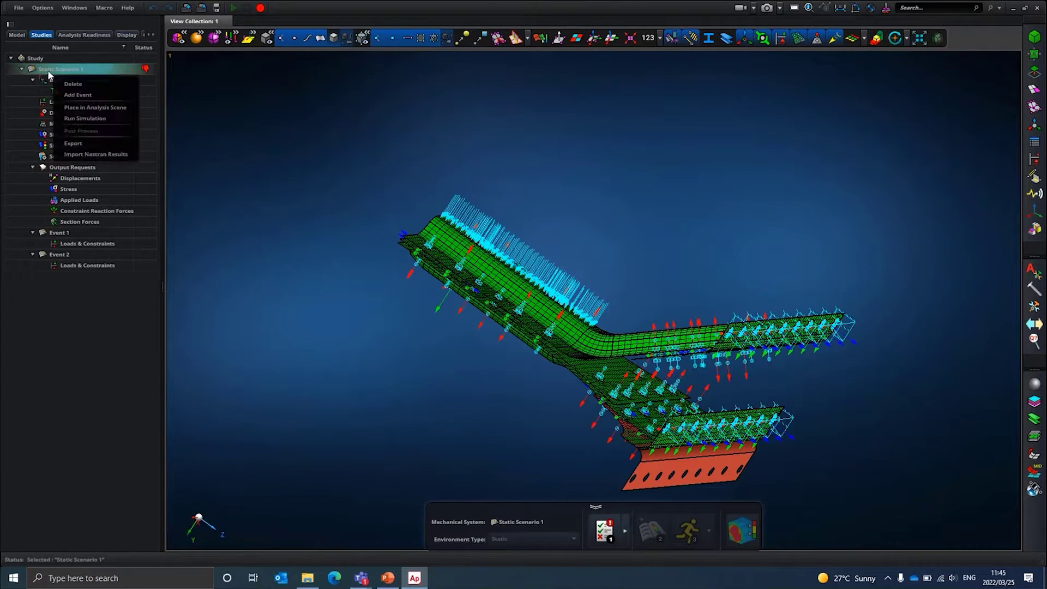
pyautogui.click(75, 89)
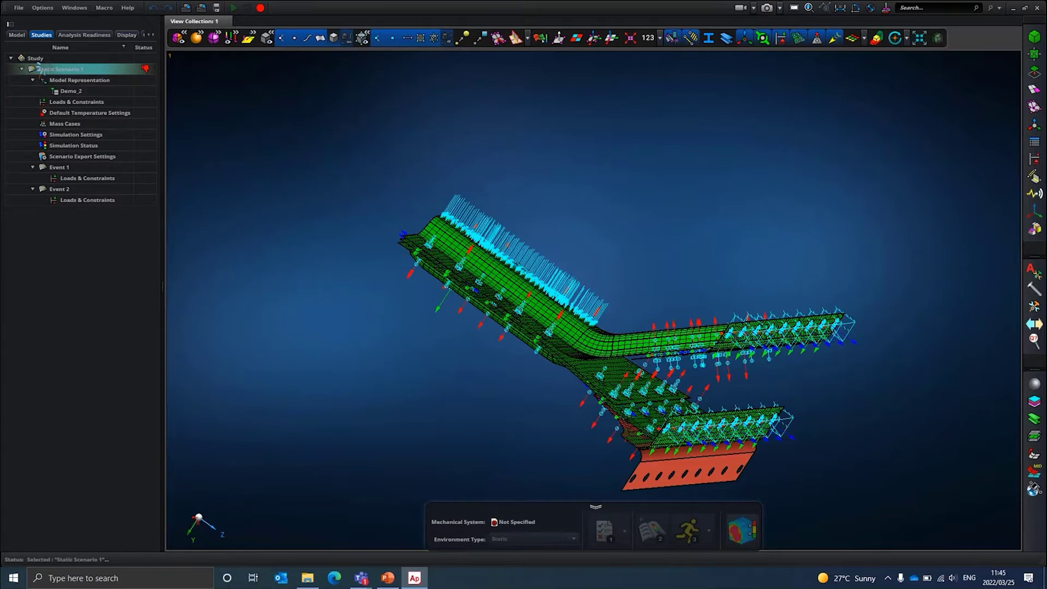
# - Create a fresh scenario under the study, named Static Scenario, of type Static with 2 events
pyautogui.rightClick(35, 60)
pyautogui.click(51, 72)
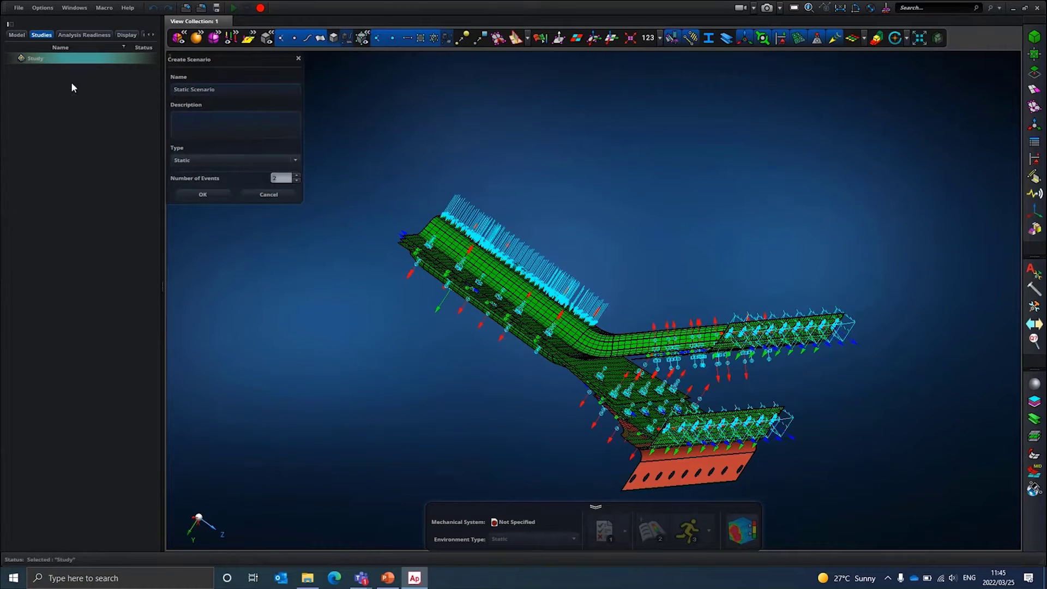
pyautogui.click(222, 191)
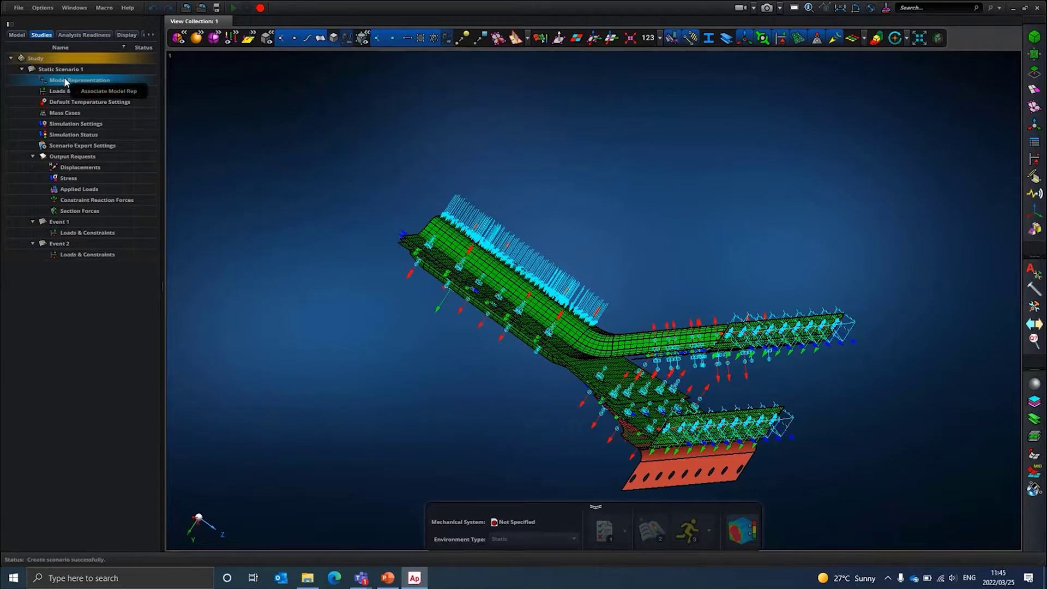
# - Add an assembly representation named 1 to Demo_2, with the part Config_2 deactivated
pyautogui.click(15, 35)
pyautogui.moveTo(550, 360); pyautogui.dragTo(476, 388, button='middle')
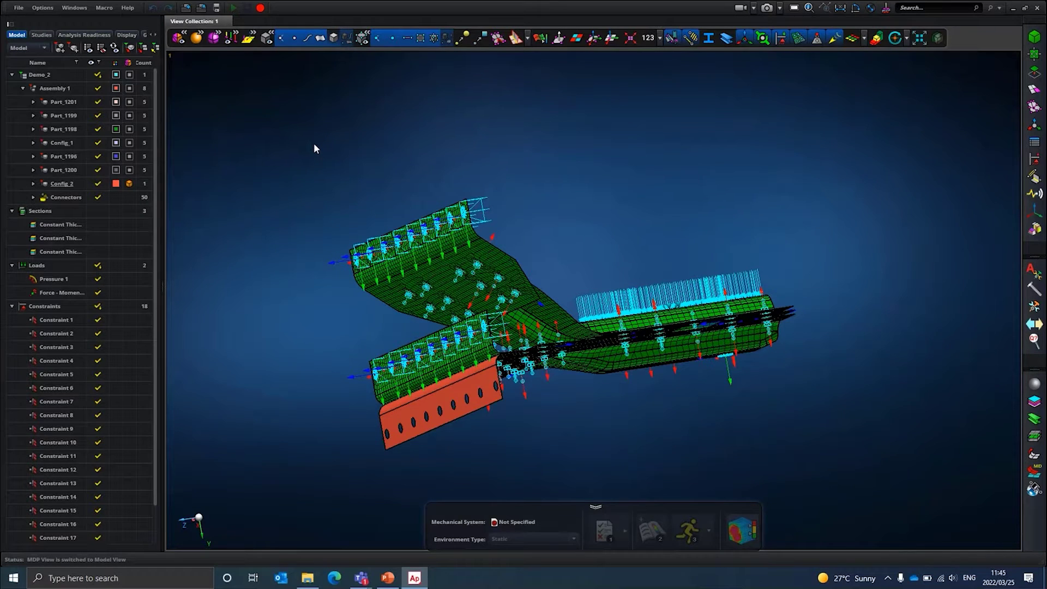
pyautogui.moveTo(374, 235); pyautogui.dragTo(503, 383, button='middle')
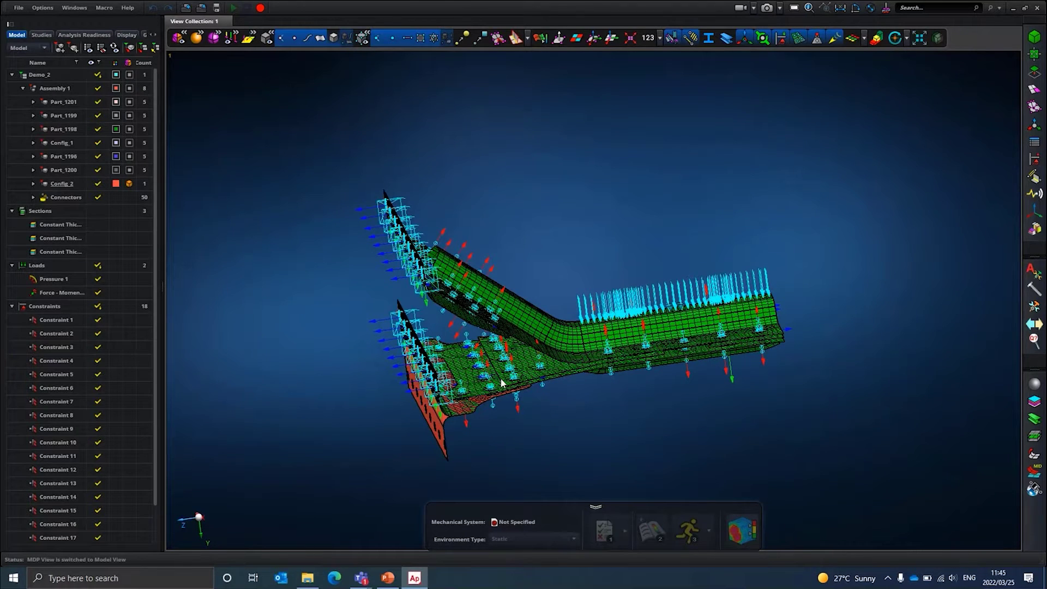
pyautogui.scroll(3, 452, 456)
pyautogui.moveTo(453, 456); pyautogui.dragTo(397, 254, button='middle')
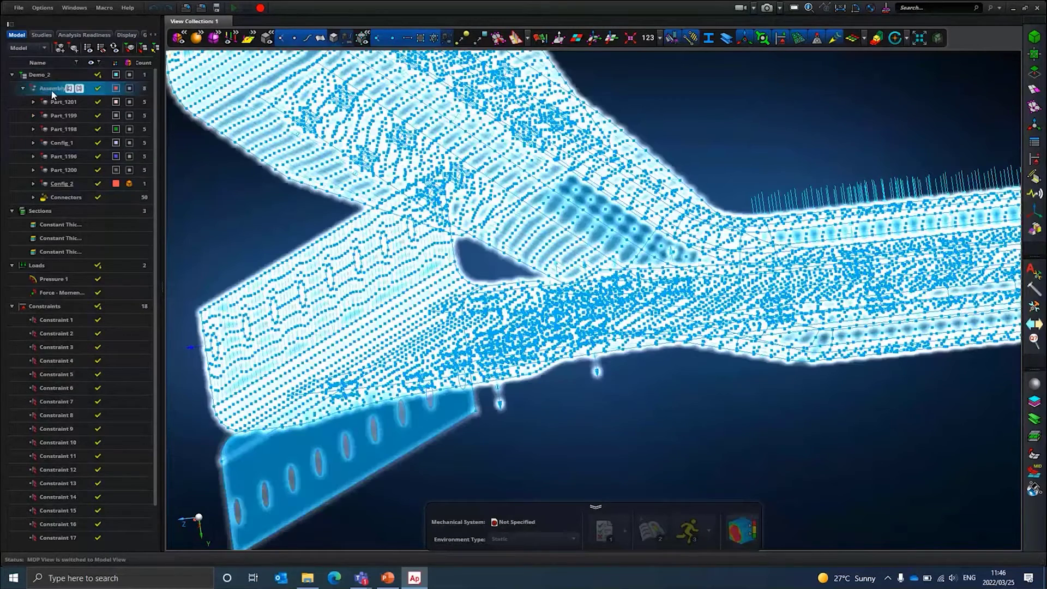
pyautogui.rightClick(31, 75)
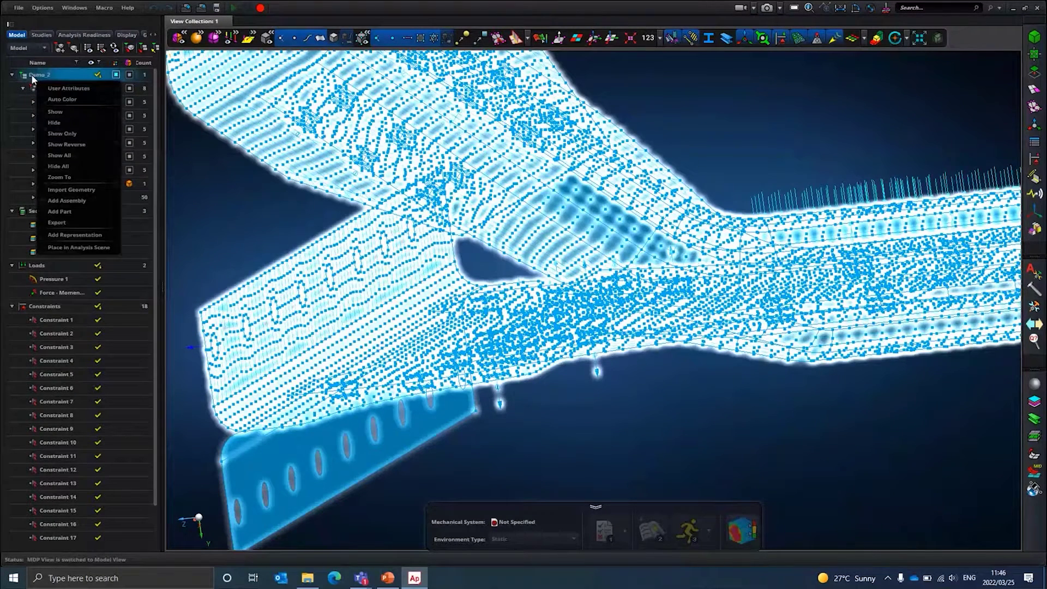
pyautogui.click(89, 238)
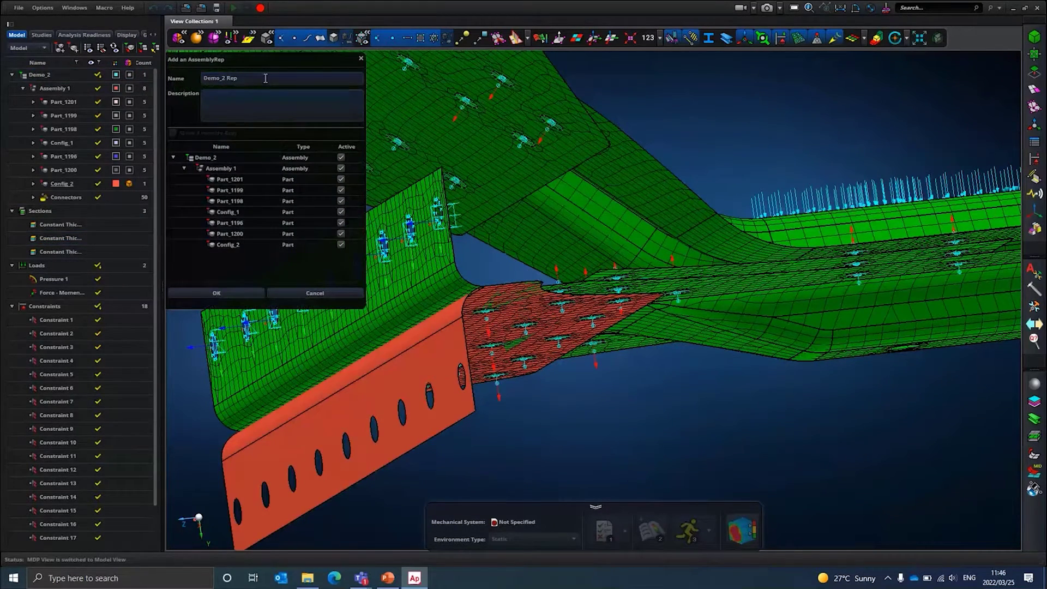
pyautogui.tripleClick(267, 78)
pyautogui.write('1')
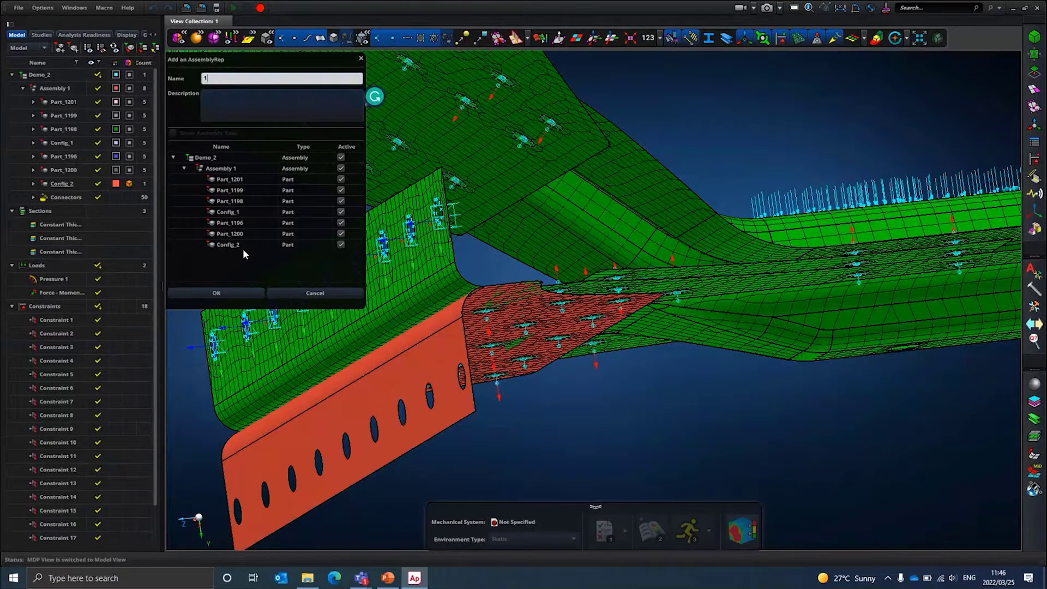
pyautogui.click(342, 245)
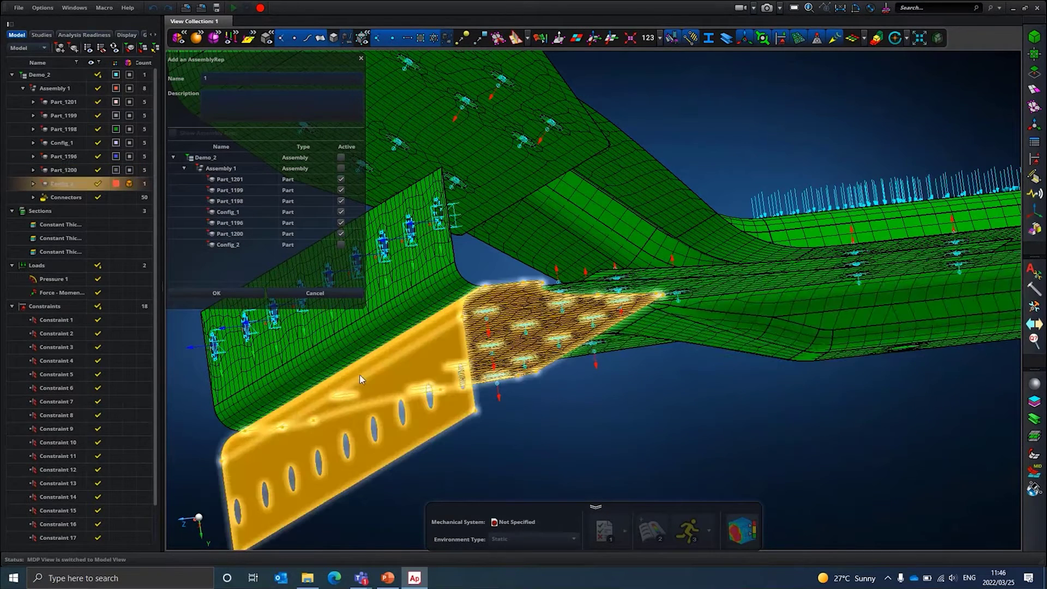
pyautogui.click(189, 295)
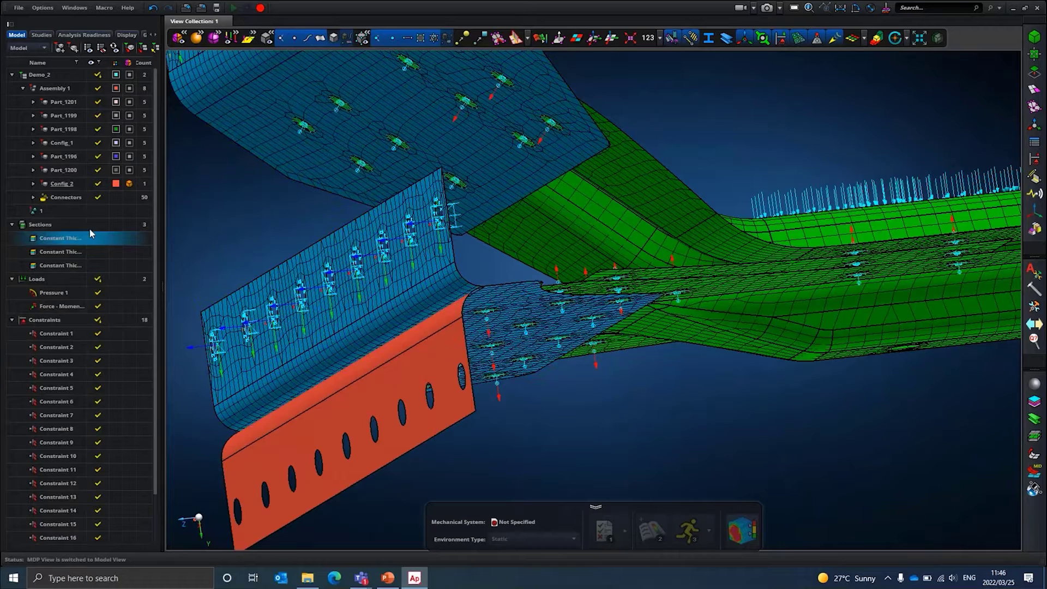
# - Add a second assembly representation named 2 to Demo_2, with Config_1 deactivated and Config_2 kept active
pyautogui.click(26, 74)
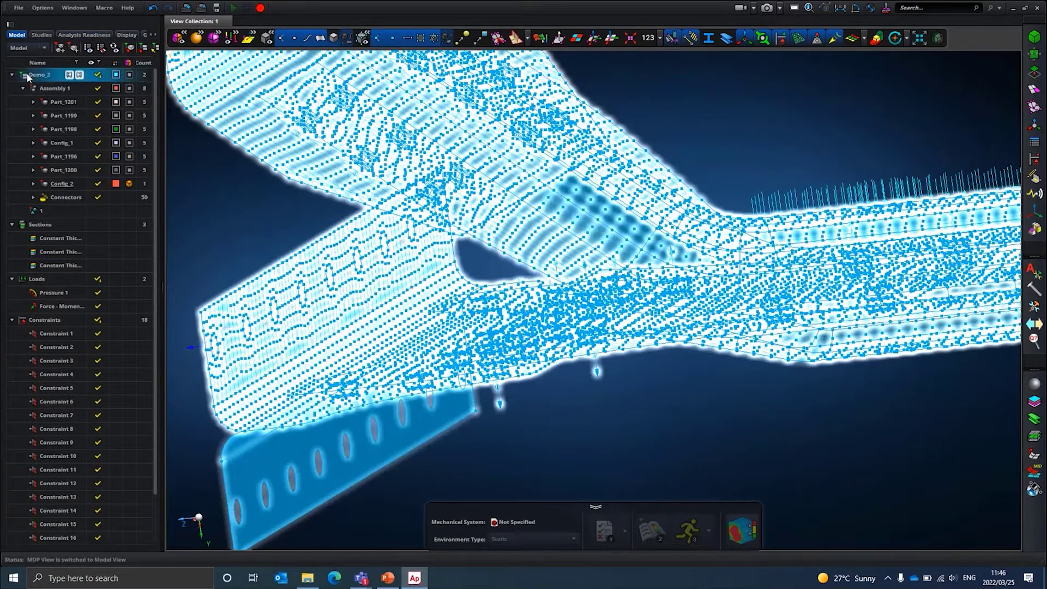
pyautogui.rightClick(26, 74)
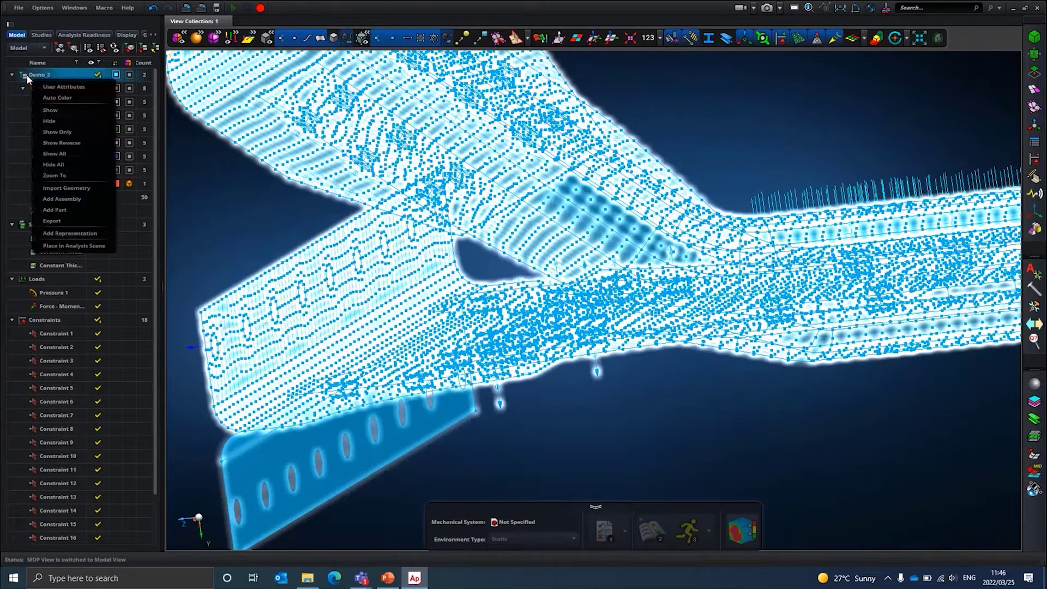
pyautogui.click(62, 235)
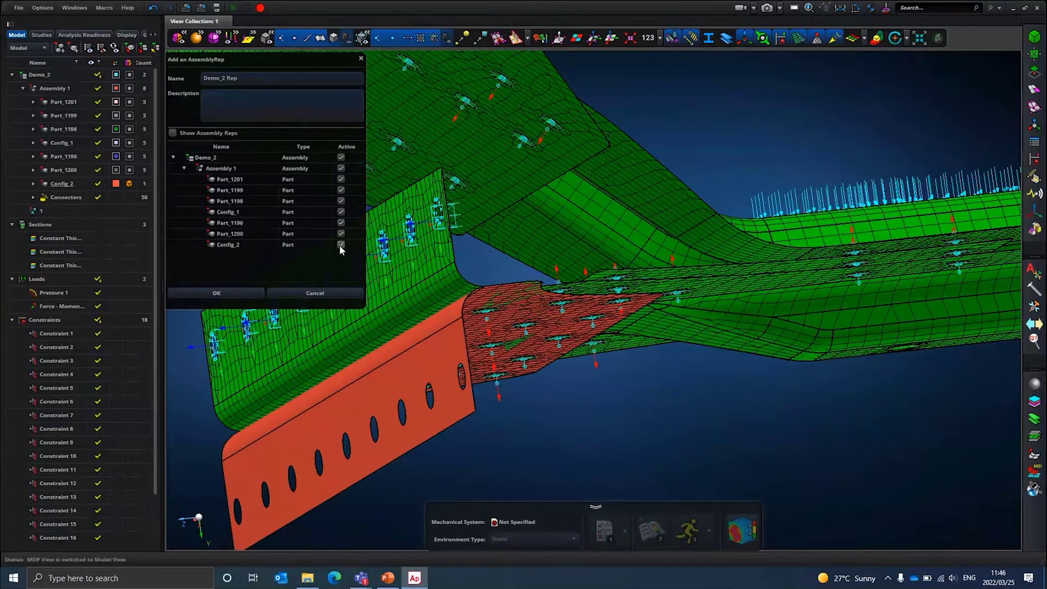
pyautogui.click(341, 244)
pyautogui.click(341, 212)
pyautogui.tripleClick(242, 78)
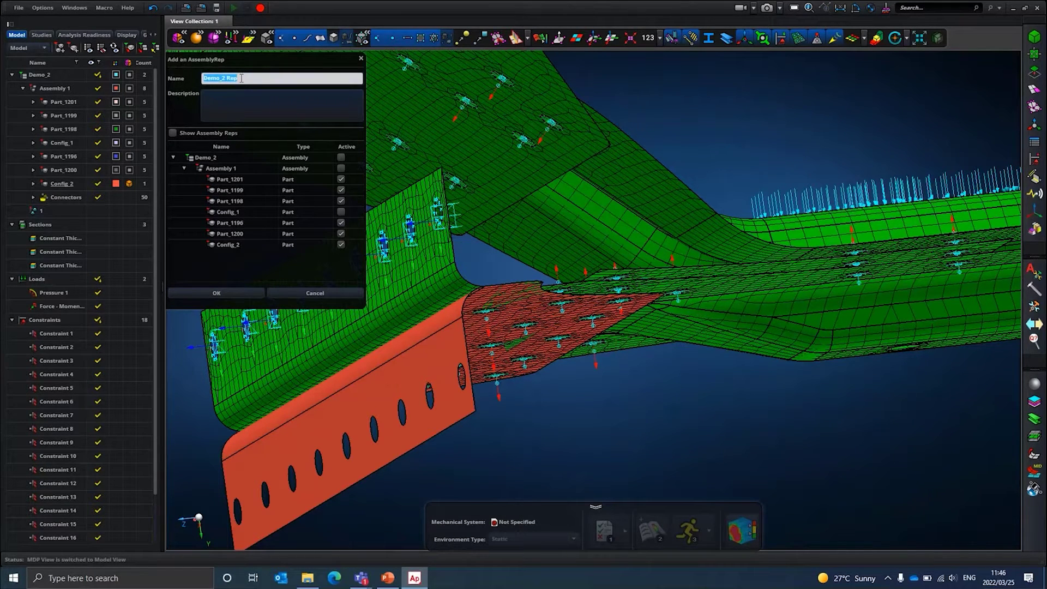
pyautogui.write('2')
pyautogui.click(223, 291)
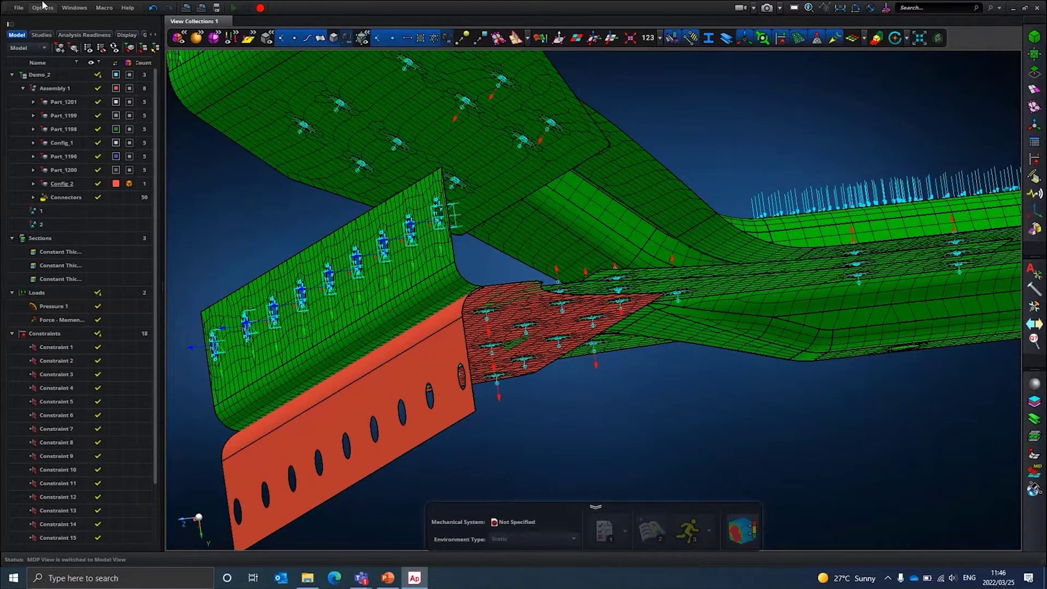
# - Associate Demo_2's representation 2 with Static Scenario 1 as its model representation and inspect the Config_2 part
pyautogui.click(41, 34)
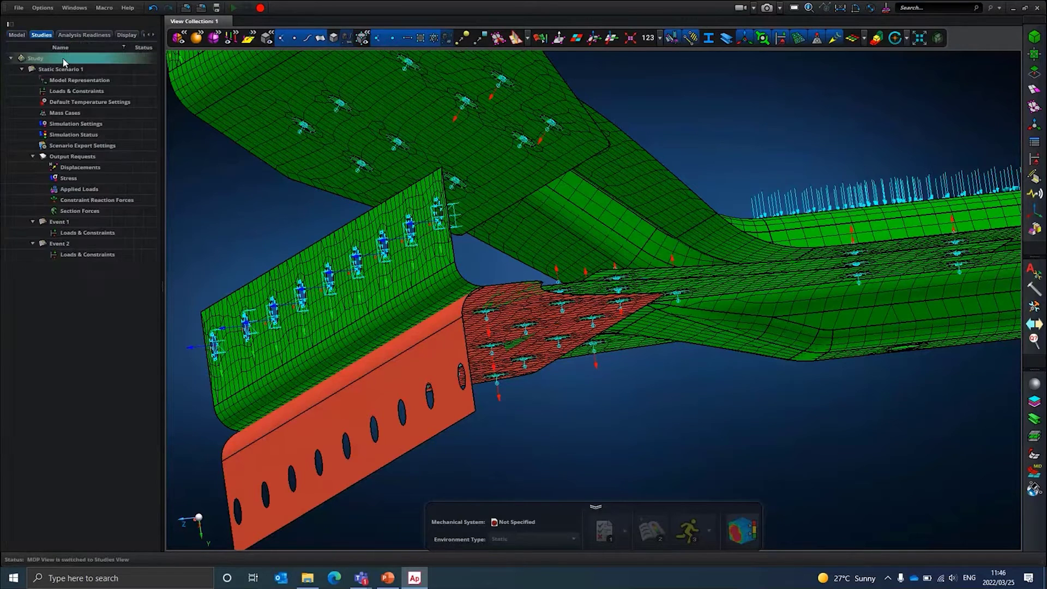
pyautogui.click(64, 59)
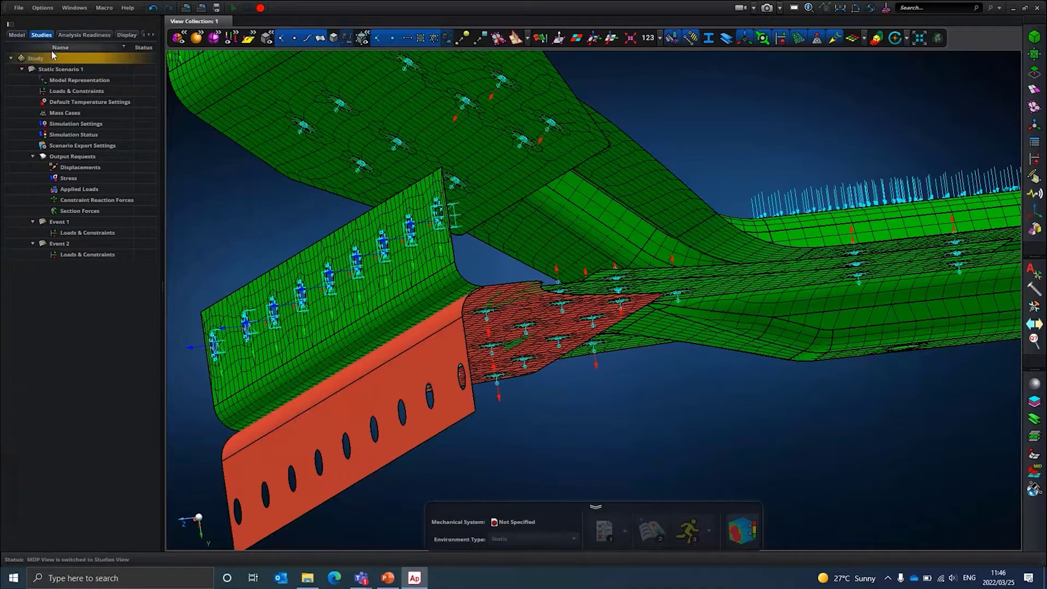
pyautogui.doubleClick(82, 80)
pyautogui.click(205, 88)
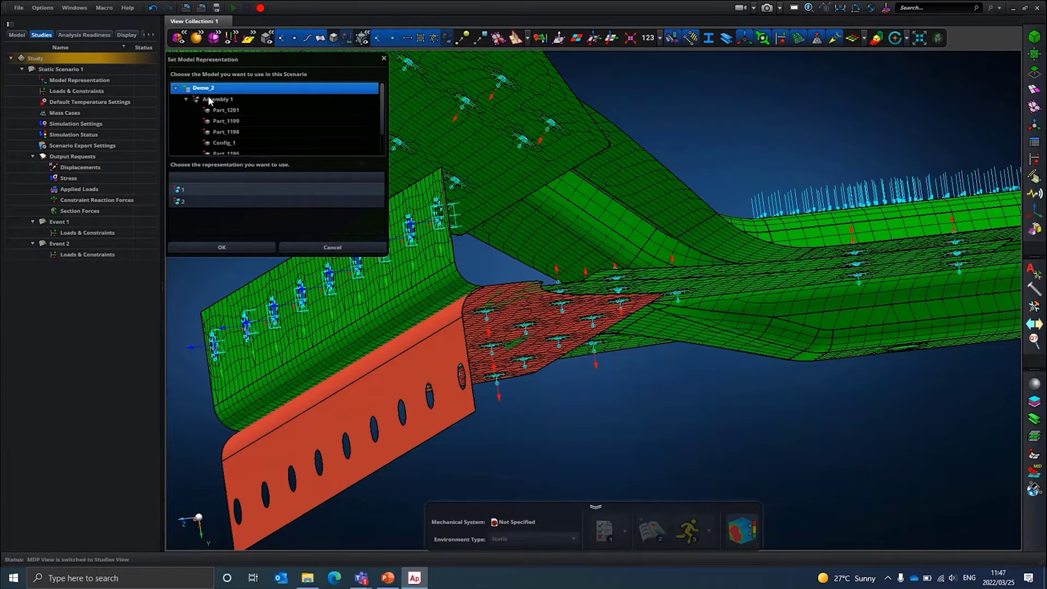
pyautogui.click(189, 203)
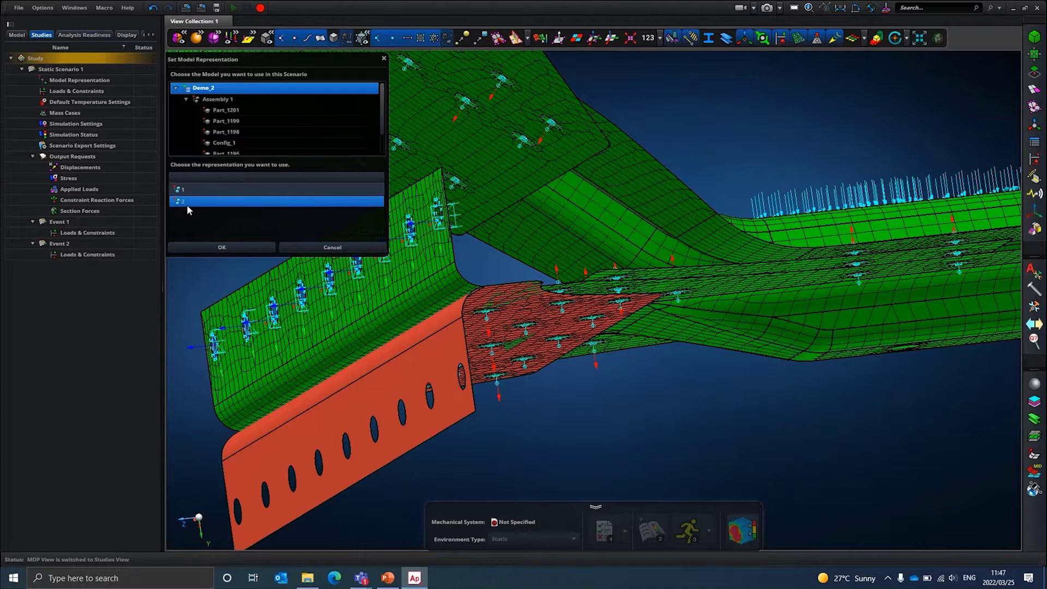
pyautogui.click(209, 251)
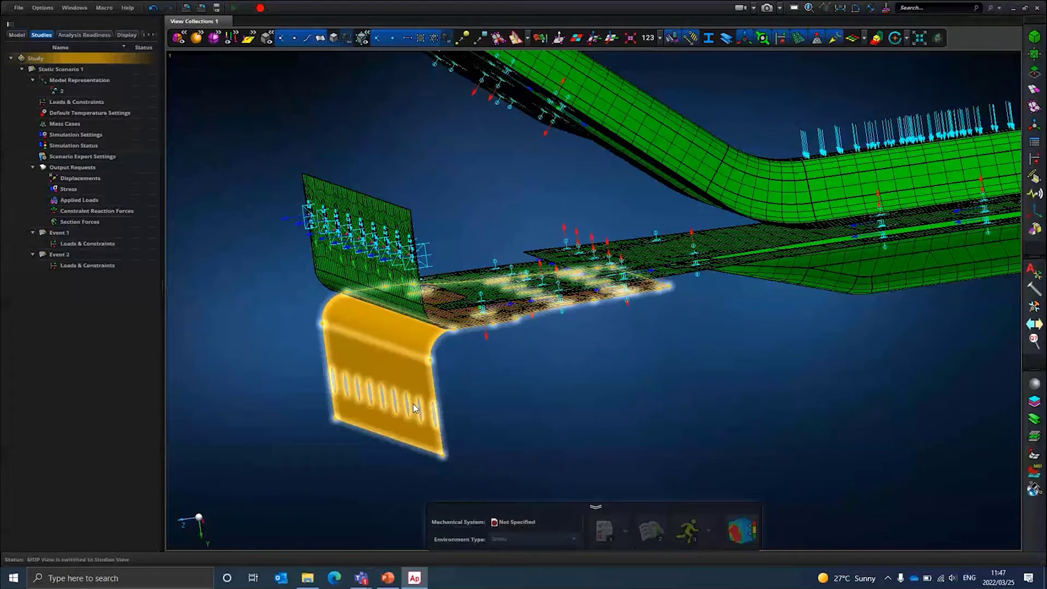
pyautogui.click(413, 403)
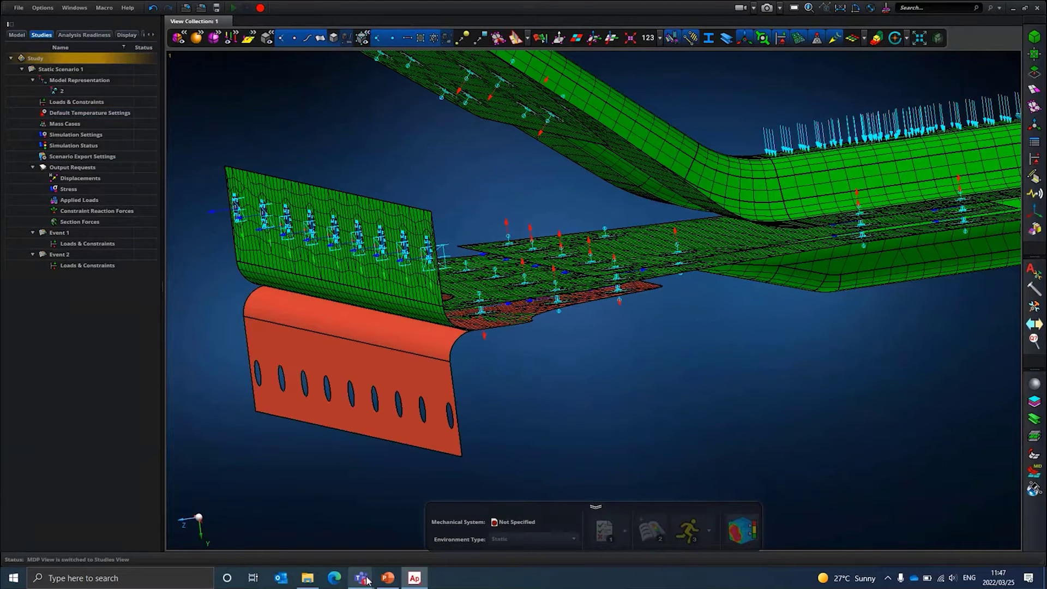
# - Switch to the Microsoft Teams meeting window, look through the participant list, and minimize it again
pyautogui.moveTo(367, 580)
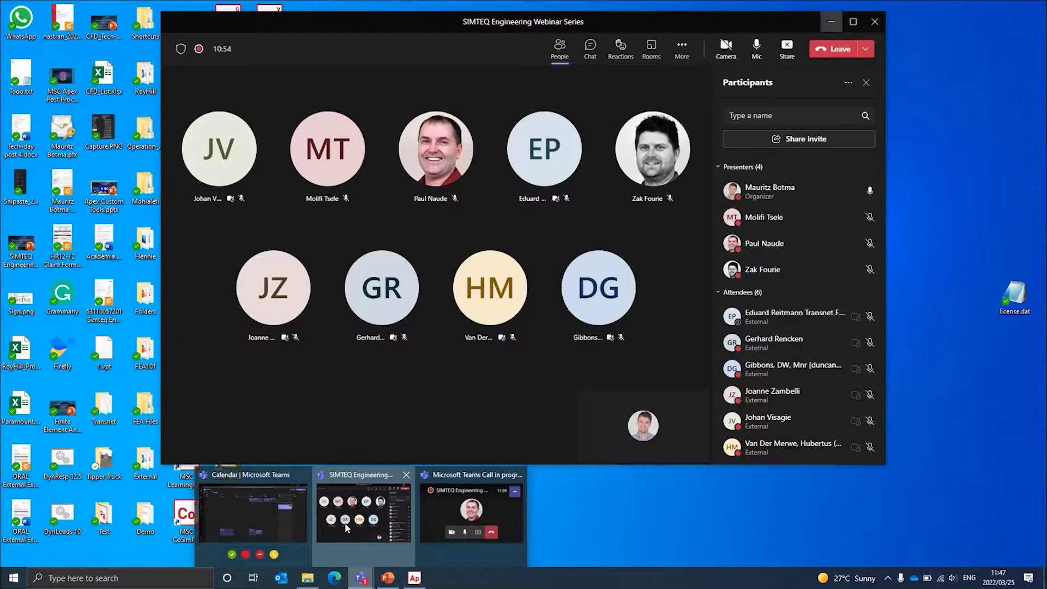
pyautogui.click(345, 524)
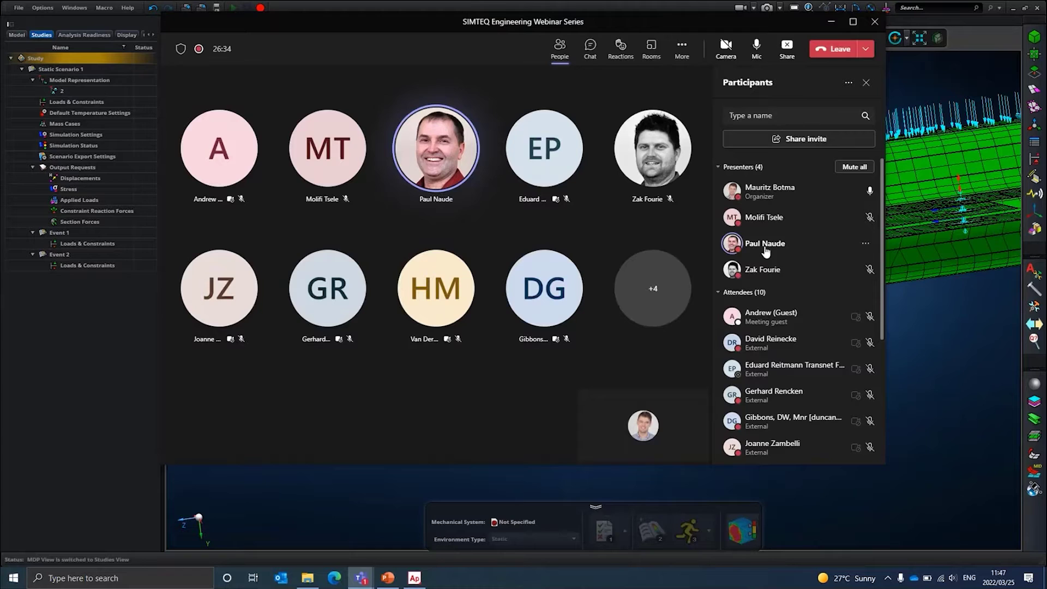
pyautogui.scroll(-1, 781, 291)
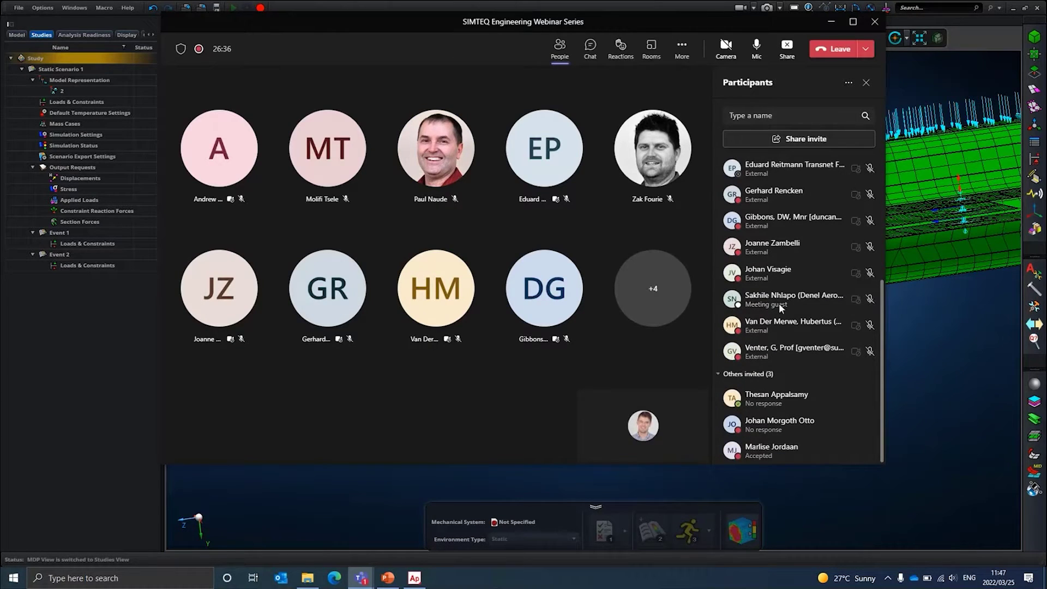
pyautogui.scroll(3, 779, 303)
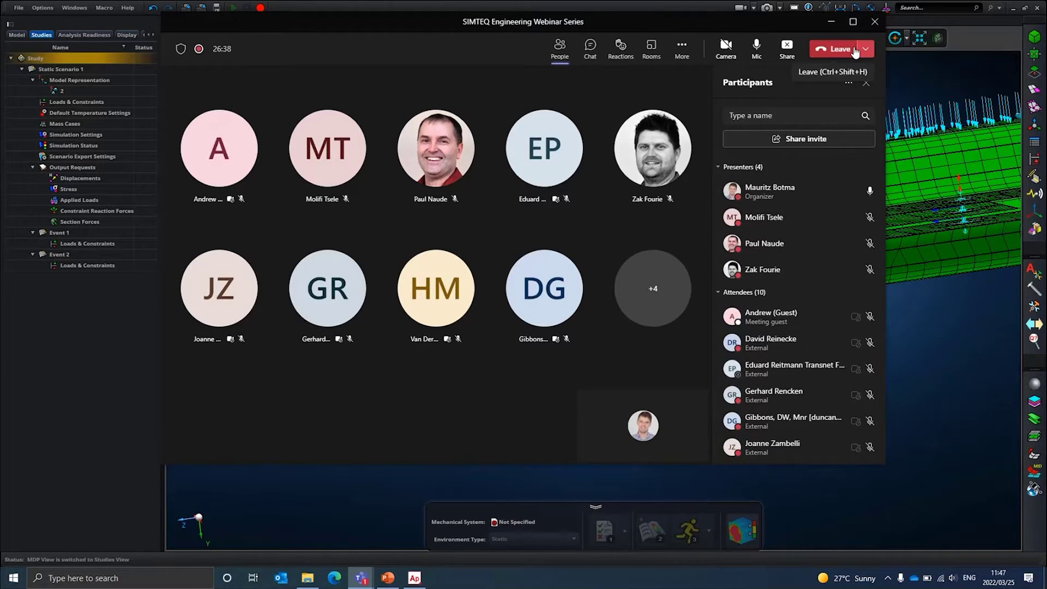
pyautogui.click(823, 22)
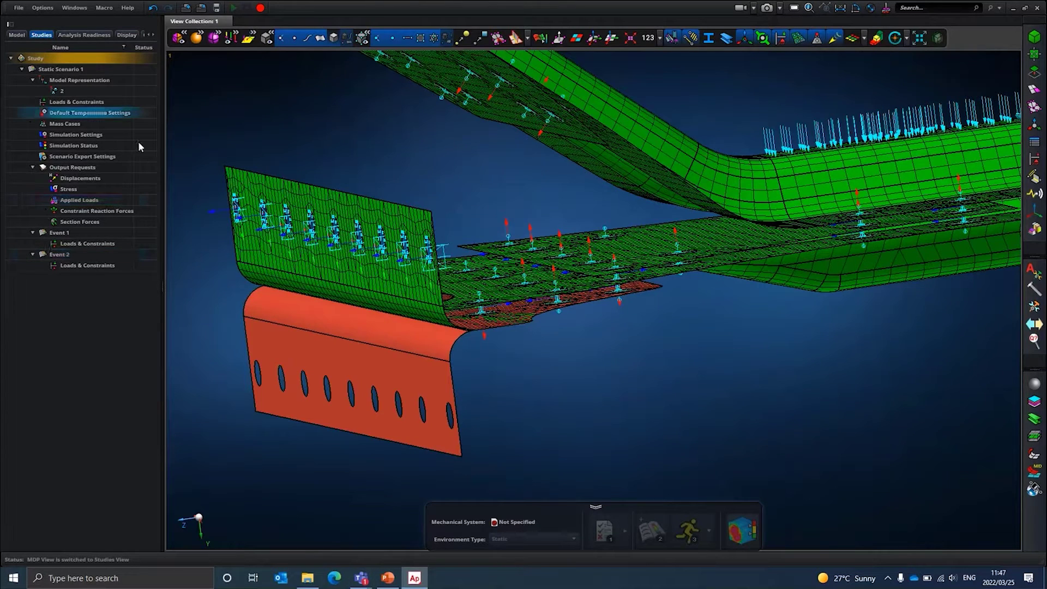
# - Assign the Pressure 1 load and all constraints to Event 1 of Static Scenario 1
pyautogui.doubleClick(74, 104)
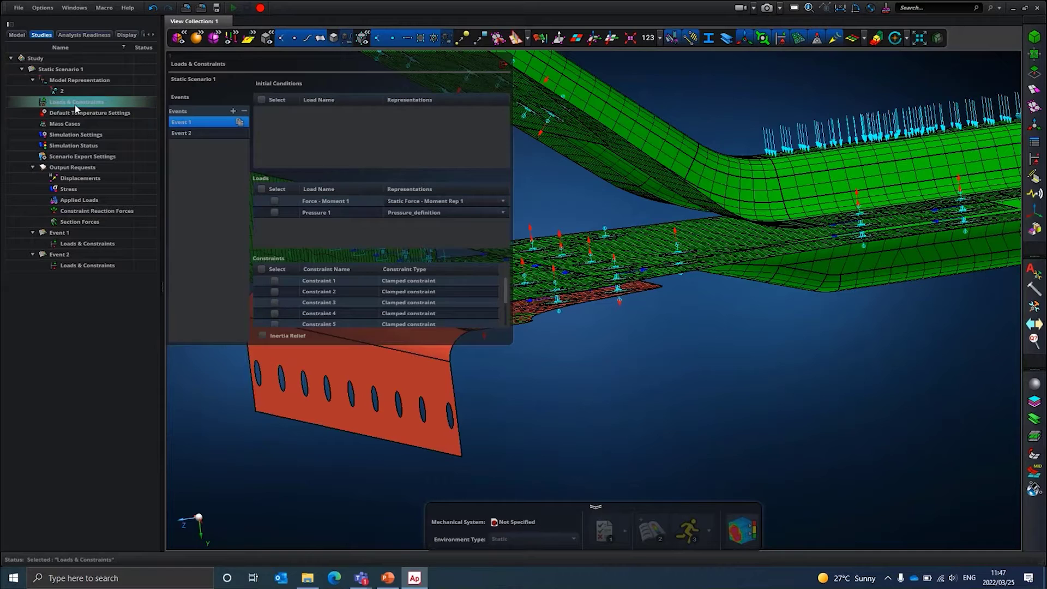
pyautogui.click(274, 200)
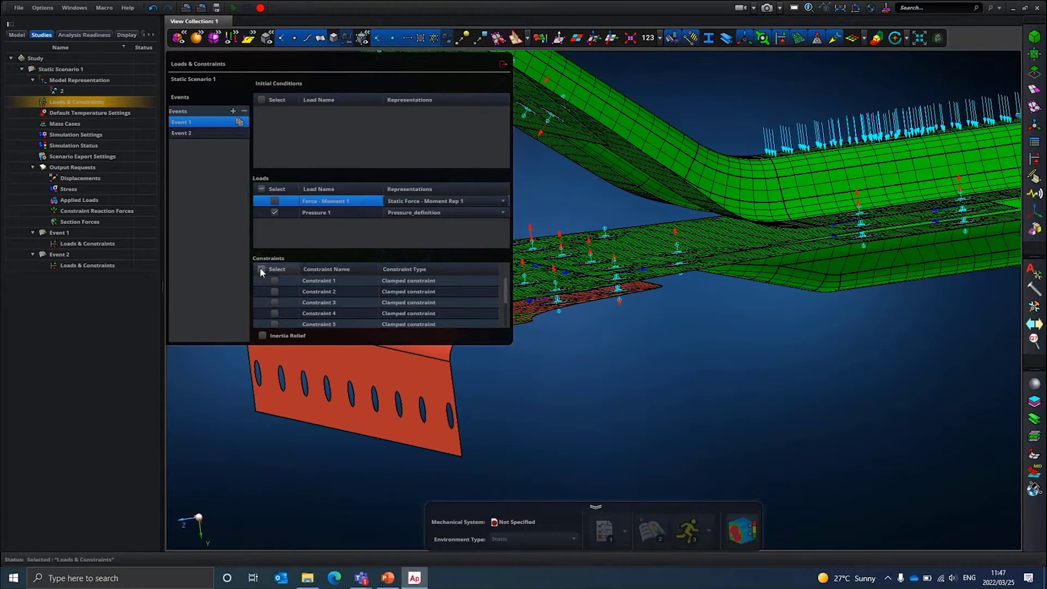
pyautogui.click(261, 269)
# - Assign the Pressure 1 and Force - Moment 1 loads and all constraints to Event 2, and close the loads and constraints settings
pyautogui.click(195, 133)
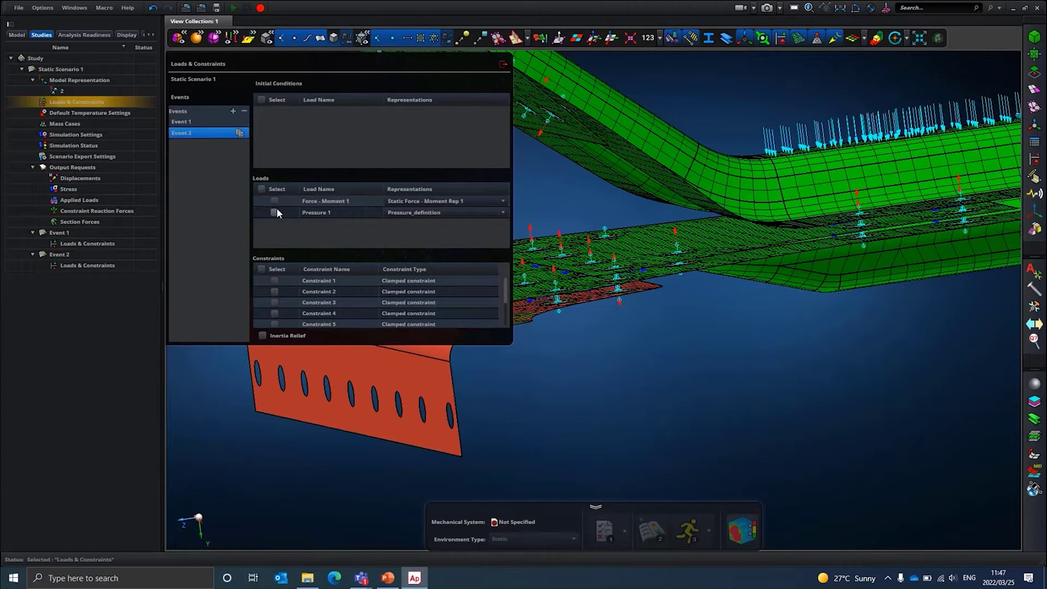
pyautogui.click(274, 212)
pyautogui.click(262, 268)
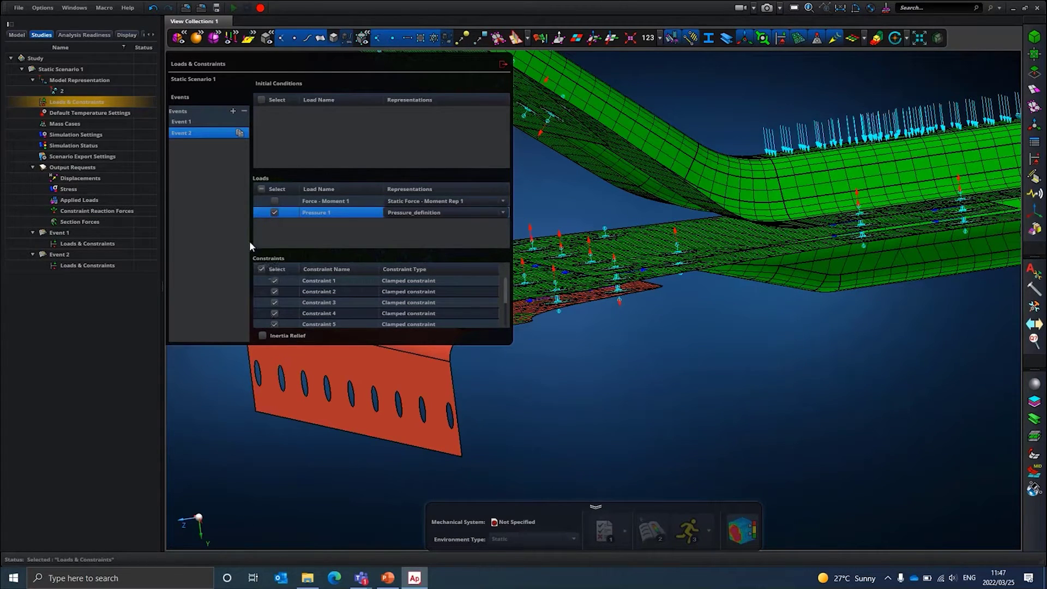
pyautogui.click(189, 123)
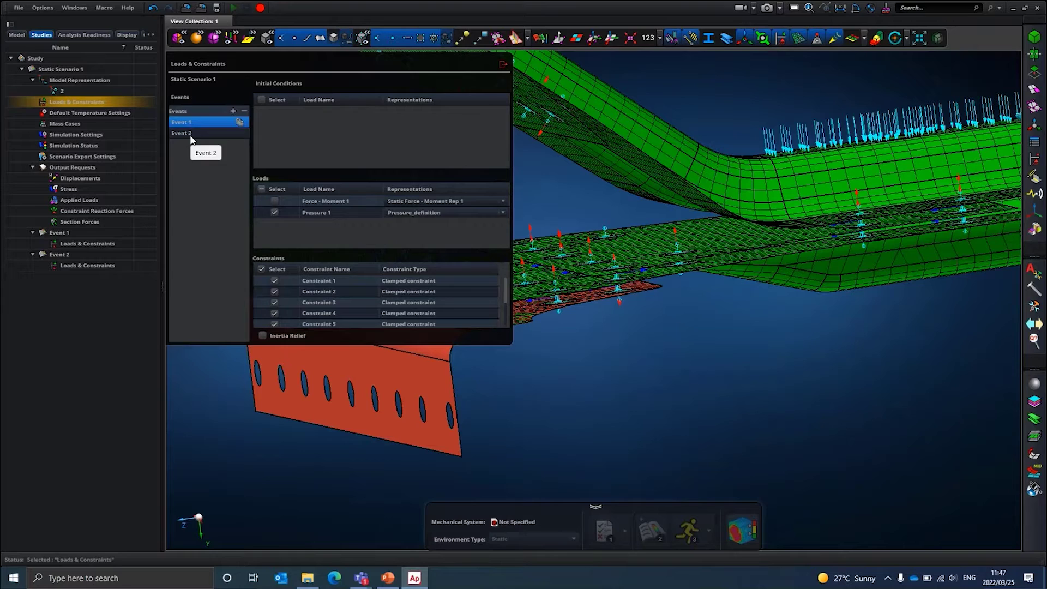
pyautogui.click(186, 133)
pyautogui.click(275, 200)
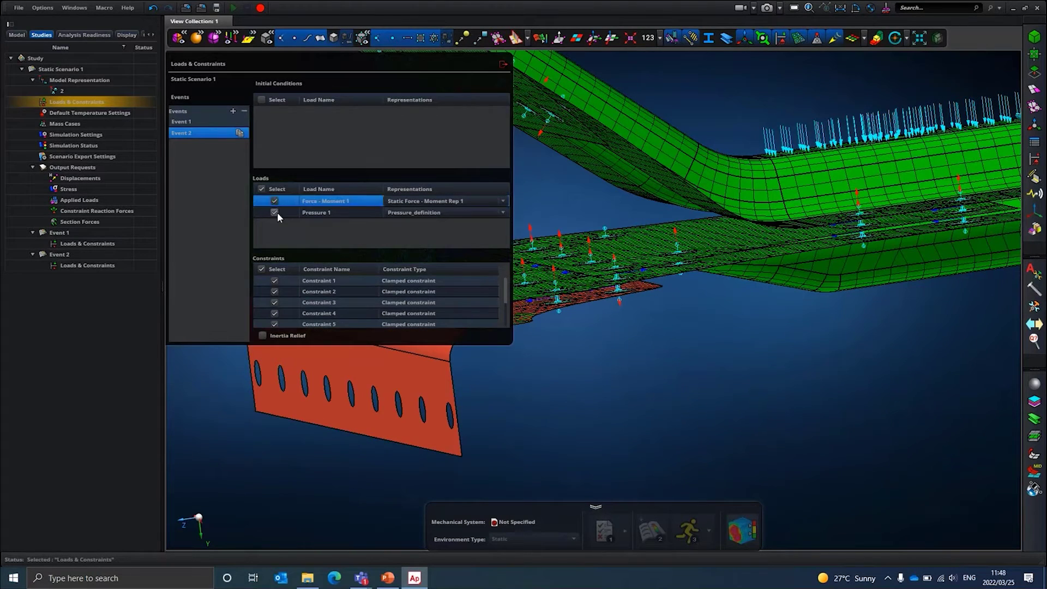
pyautogui.click(182, 120)
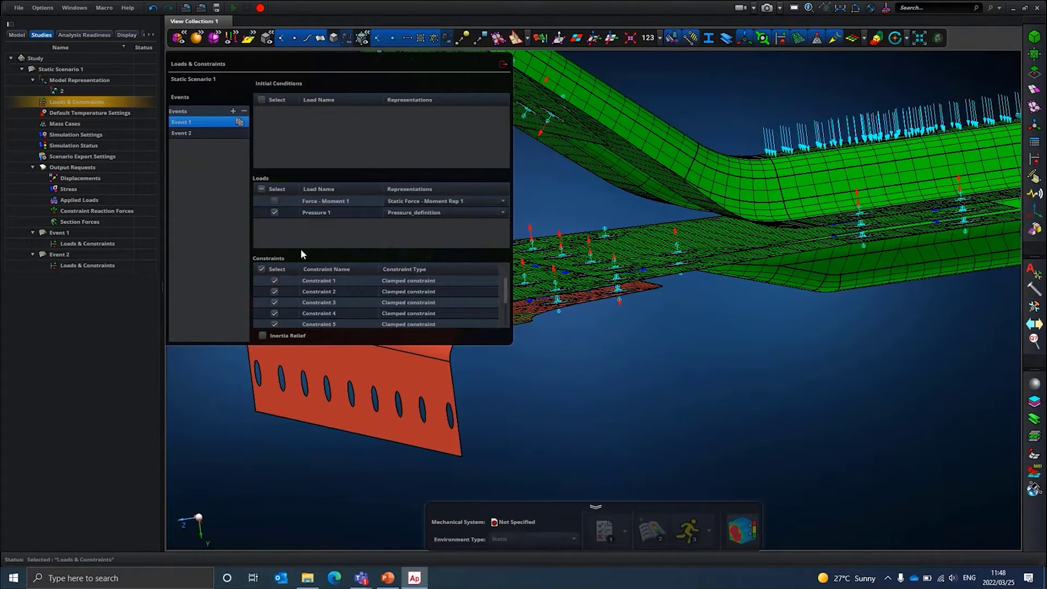
pyautogui.click(502, 64)
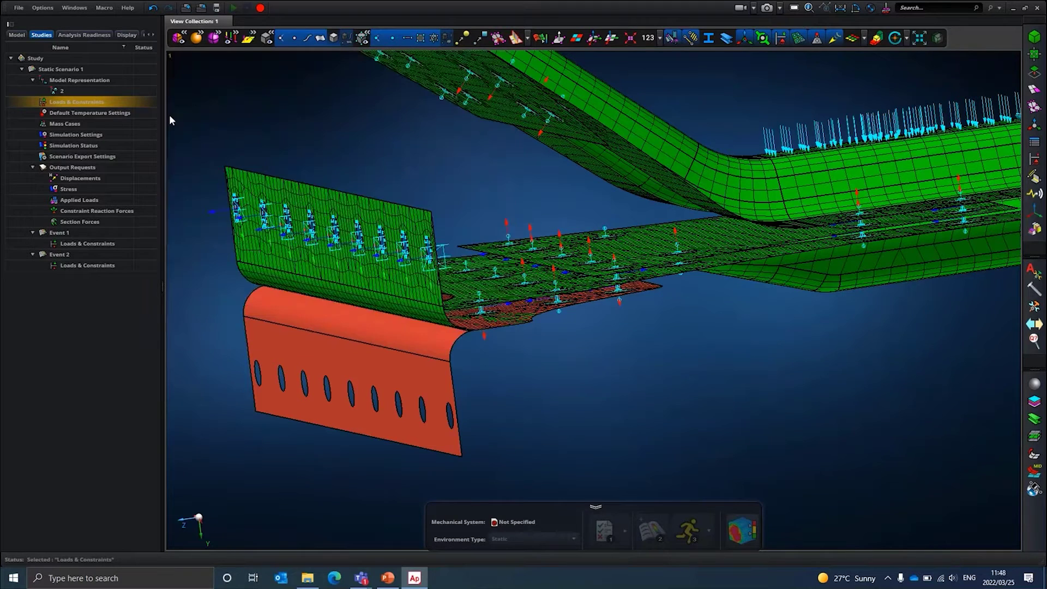
# - Review Static Scenario 1's default temperatures, mass cases, simulation settings and simulation status
pyautogui.click(69, 113)
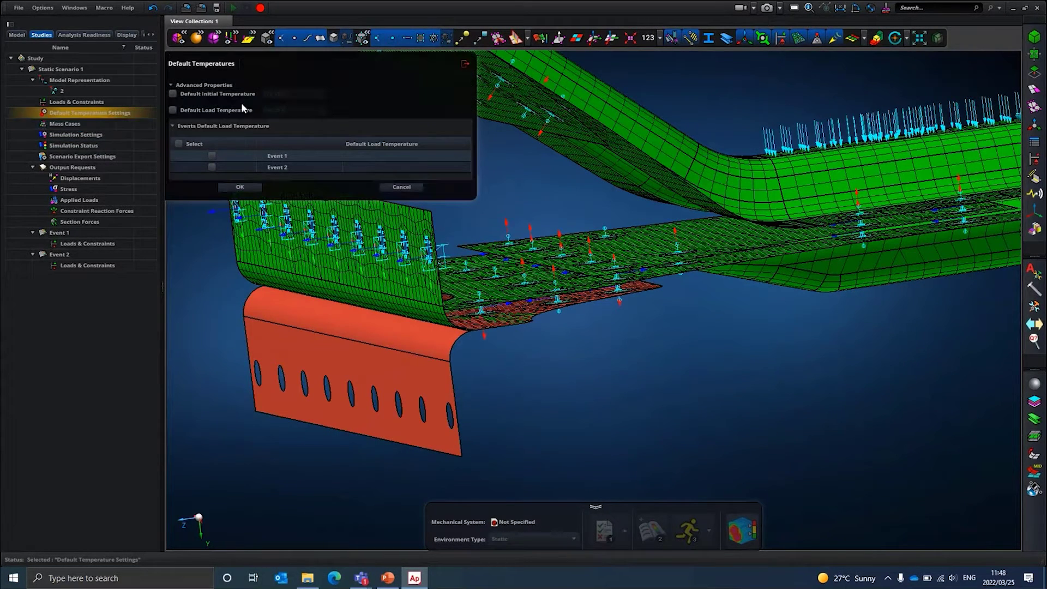
pyautogui.click(58, 123)
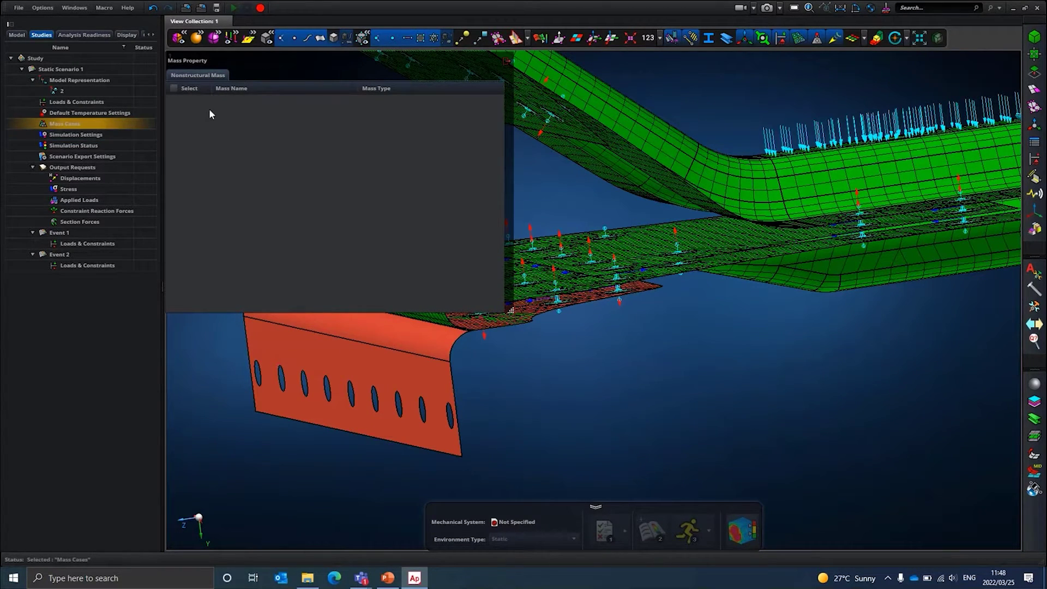
pyautogui.click(69, 135)
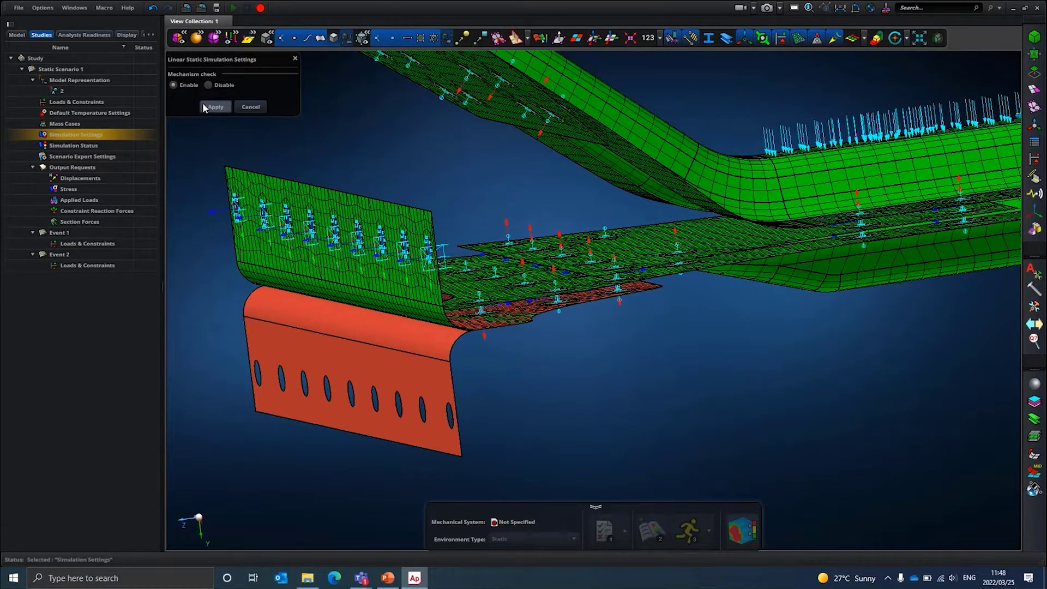
pyautogui.click(252, 106)
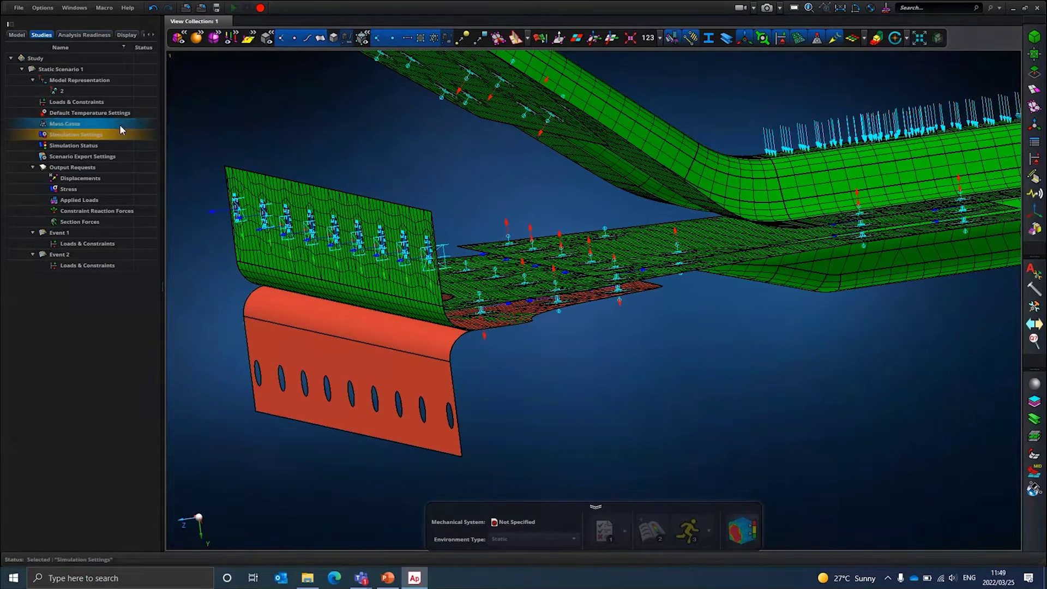
pyautogui.click(85, 149)
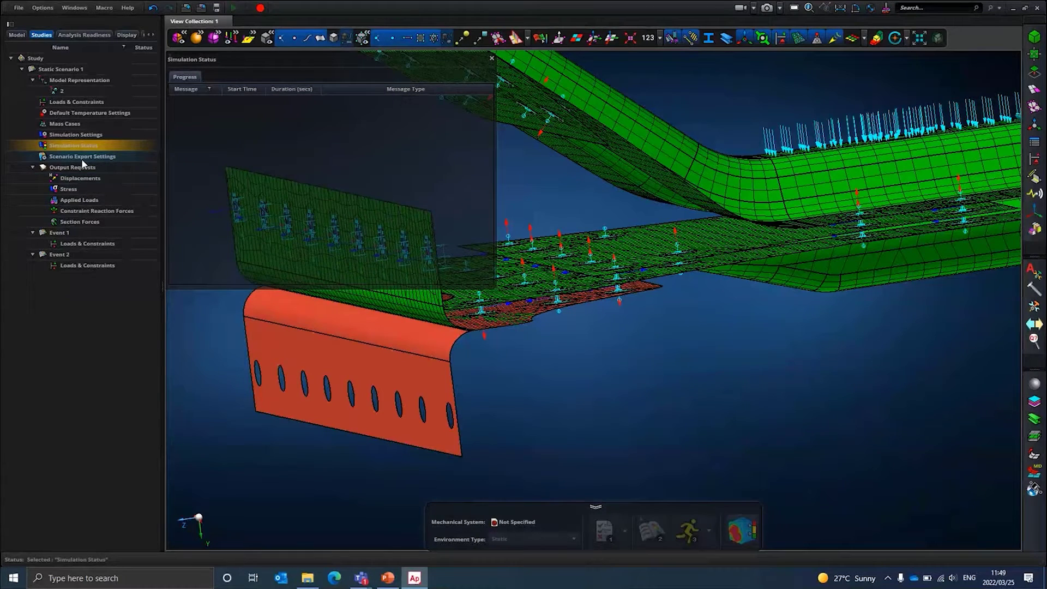
# - Expand all sections of Static Scenario 1's export settings, examine the file management and executive control statement fields, and cancel
pyautogui.click(84, 157)
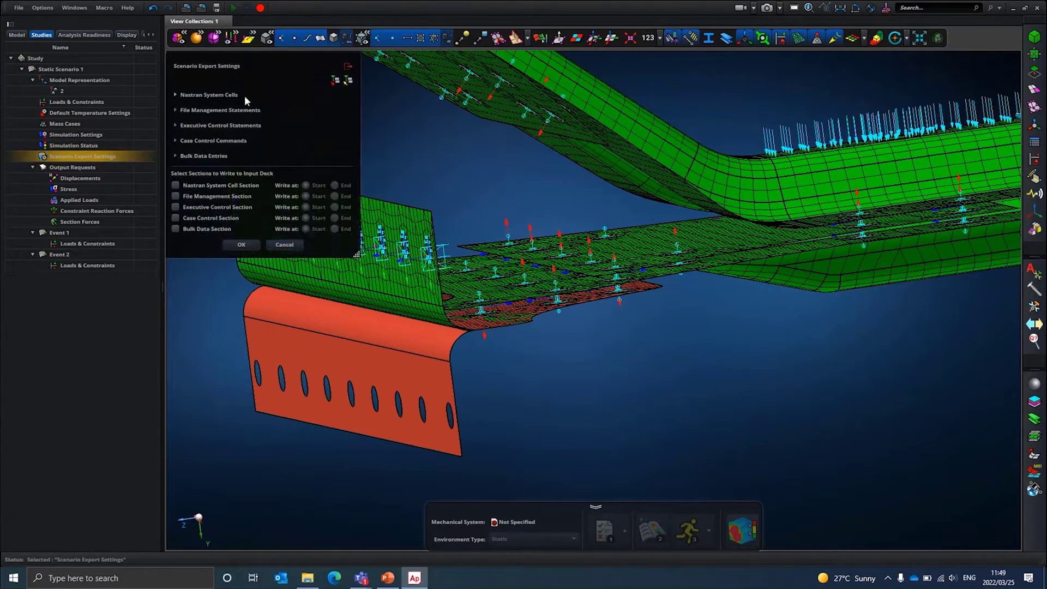
pyautogui.click(337, 81)
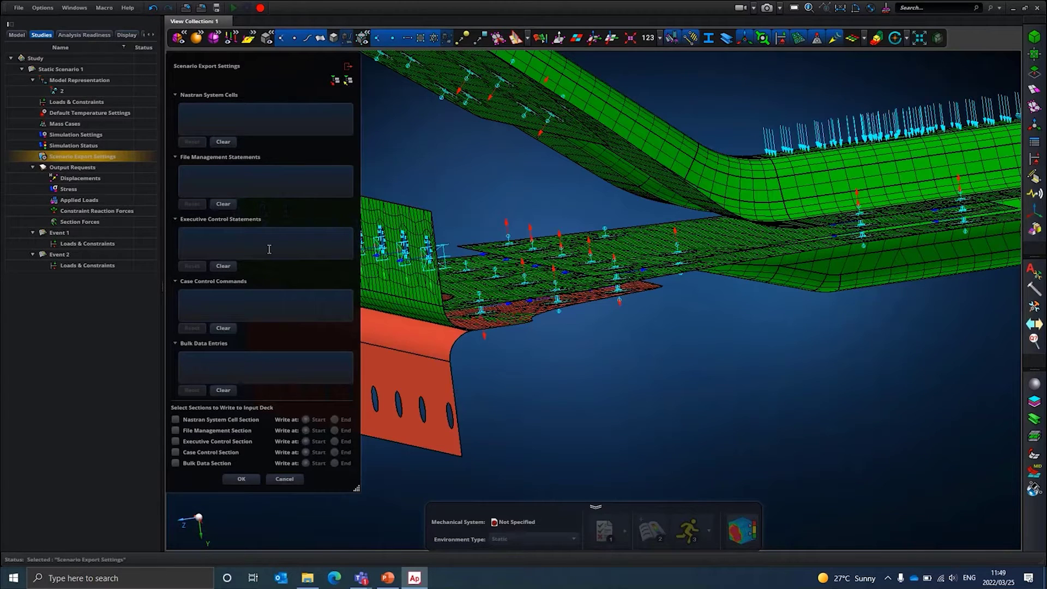
pyautogui.click(182, 173)
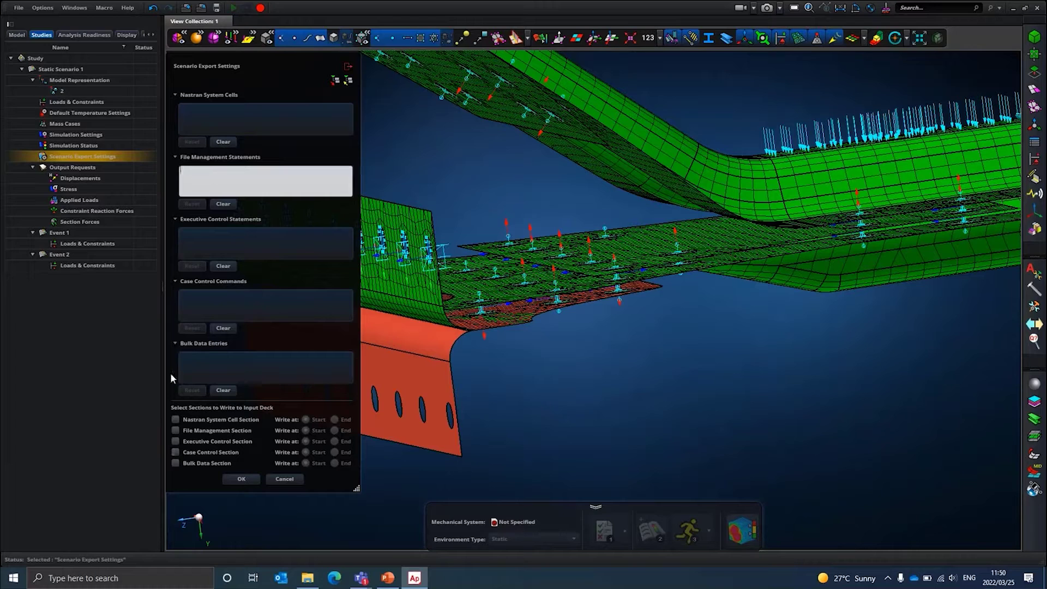
pyautogui.click(187, 232)
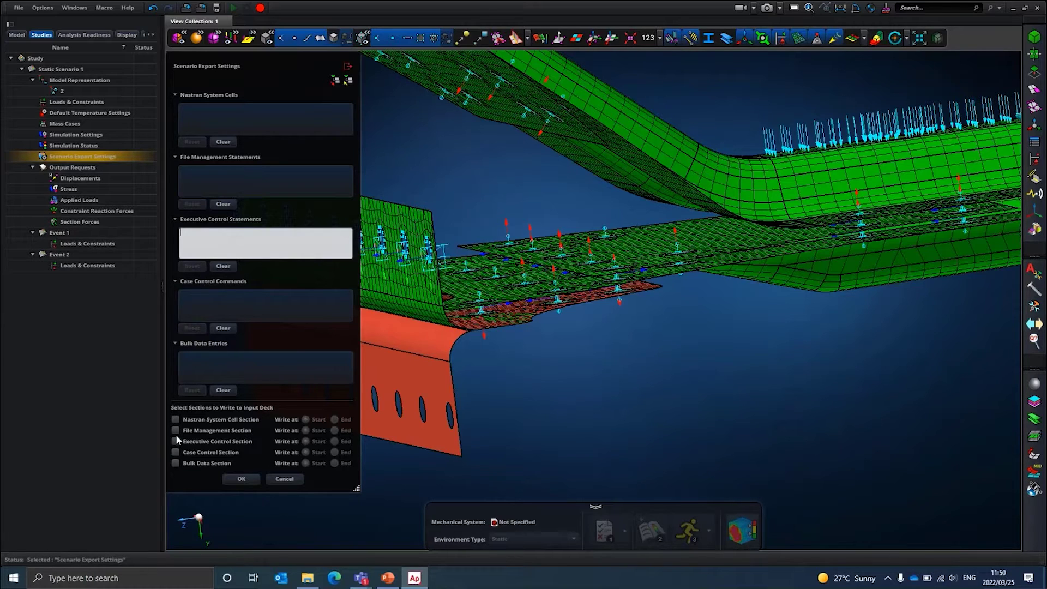
pyautogui.click(279, 481)
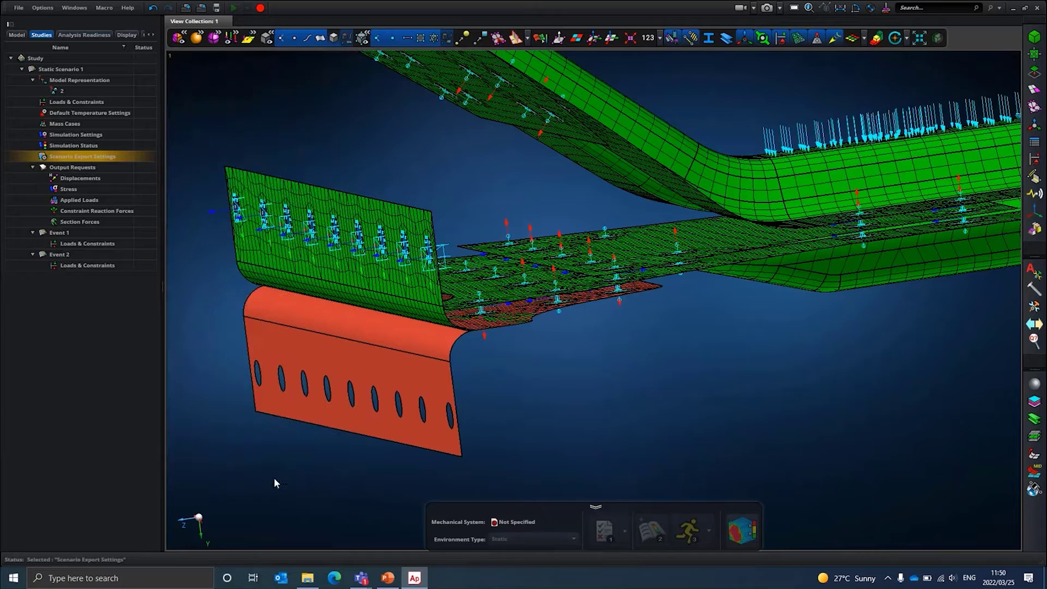
# - Review the output requests of Static Scenario 1, add a Strain request, and close the output requests
pyautogui.doubleClick(79, 168)
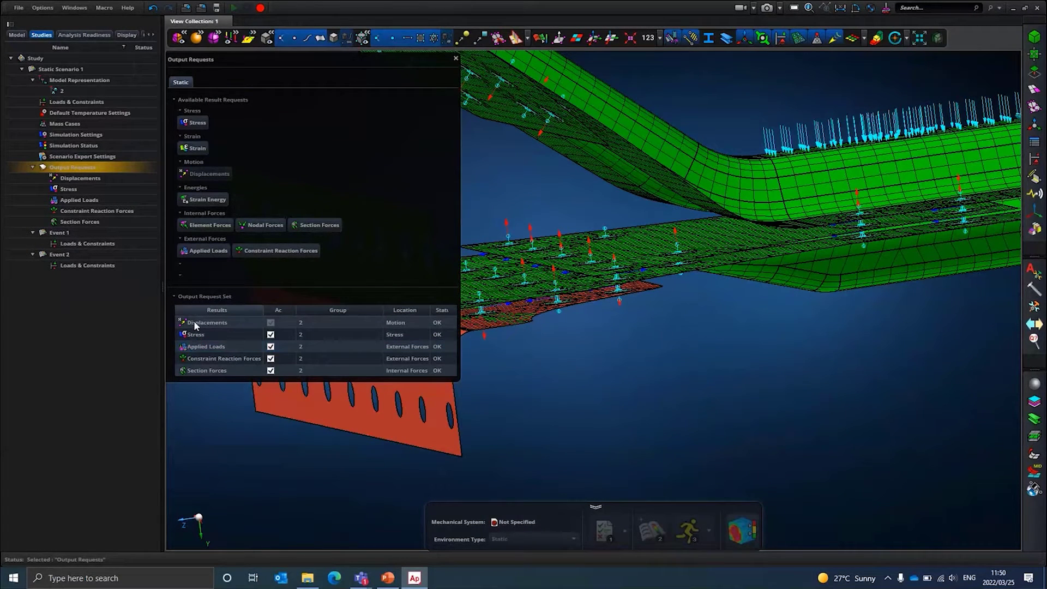
pyautogui.click(199, 337)
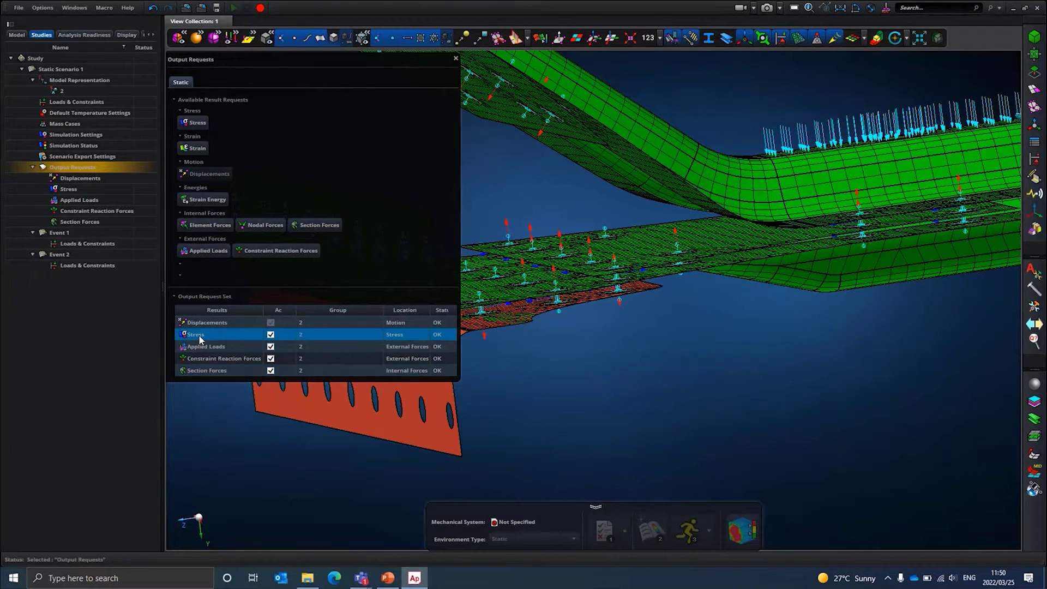
pyautogui.click(209, 348)
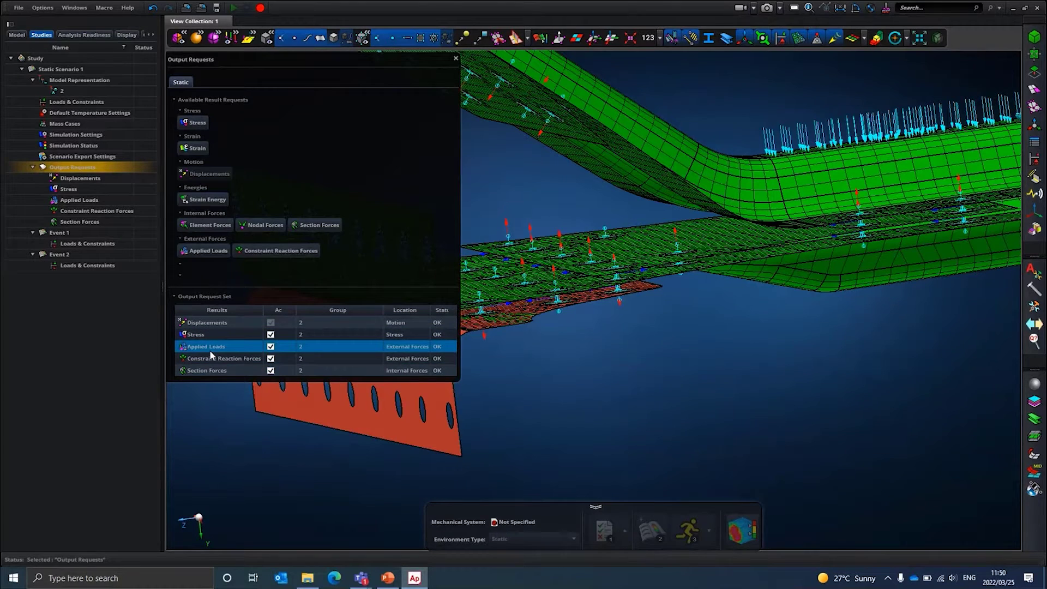
pyautogui.click(210, 370)
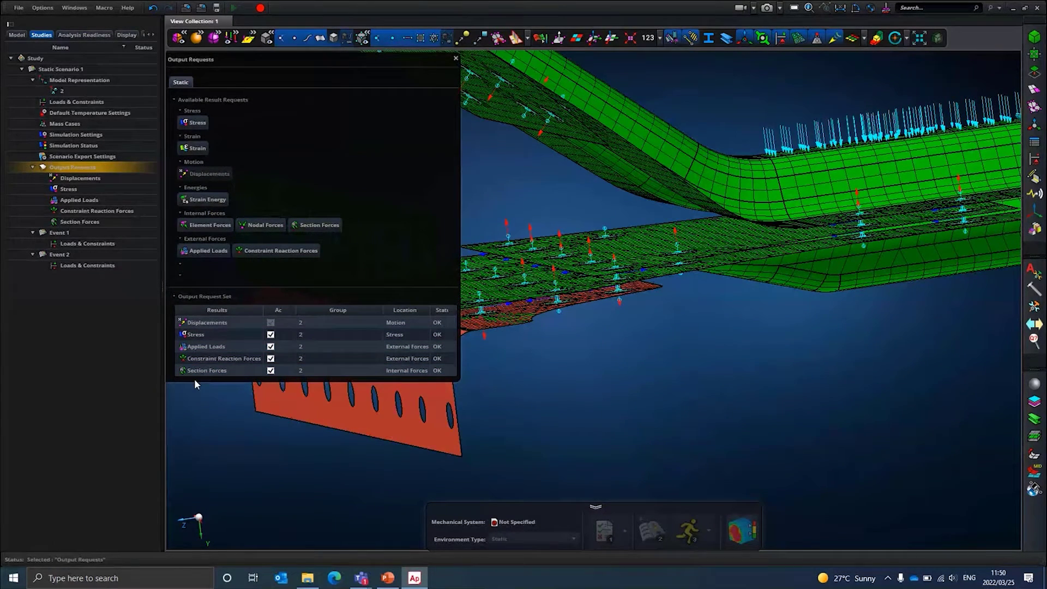
pyautogui.click(198, 149)
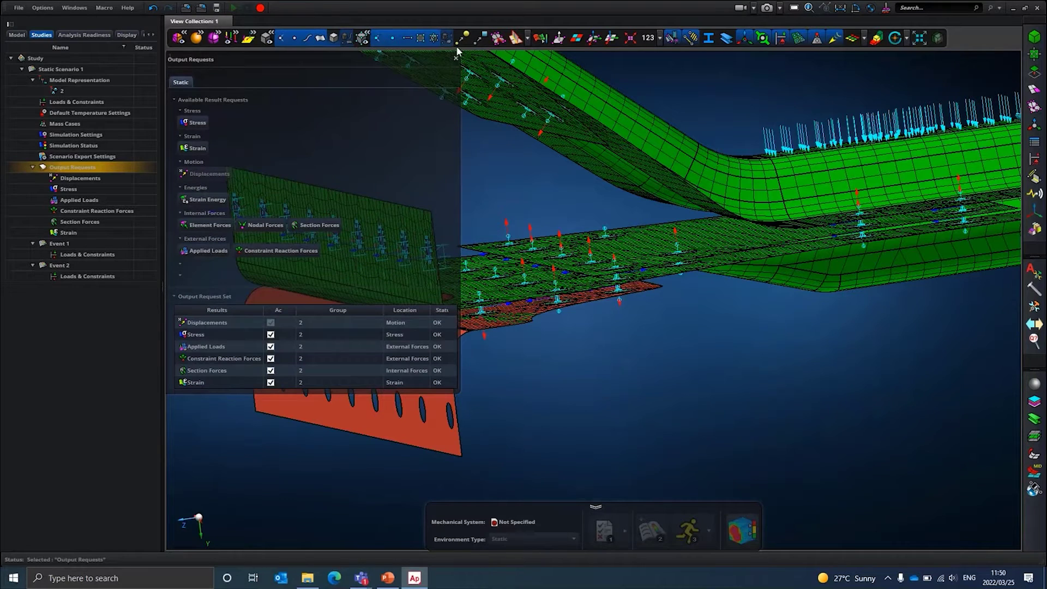
pyautogui.click(456, 59)
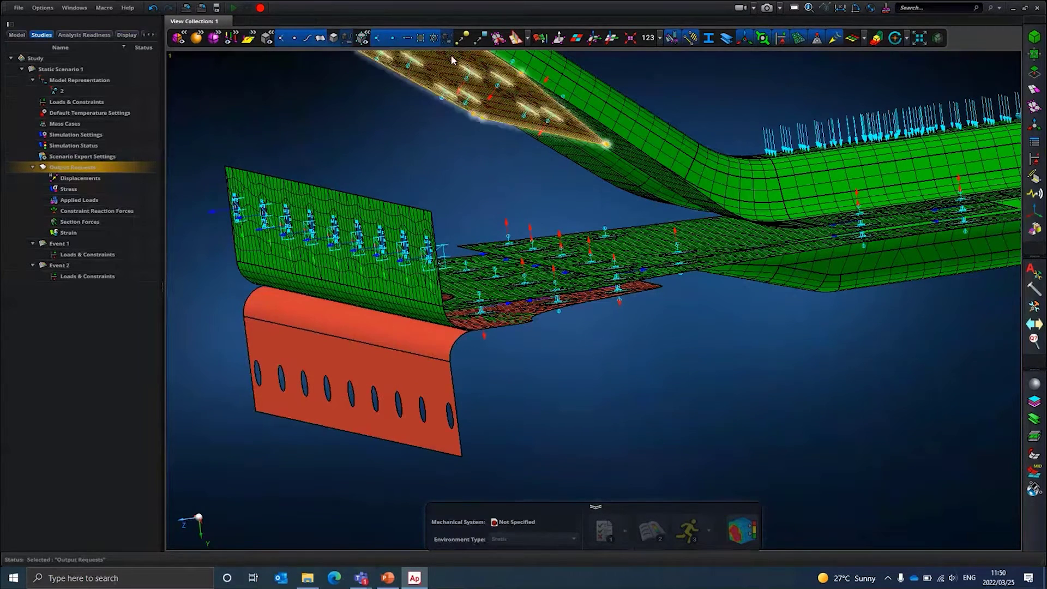
# - Create an additional scenario of type Normal Modes in the study
pyautogui.rightClick(48, 60)
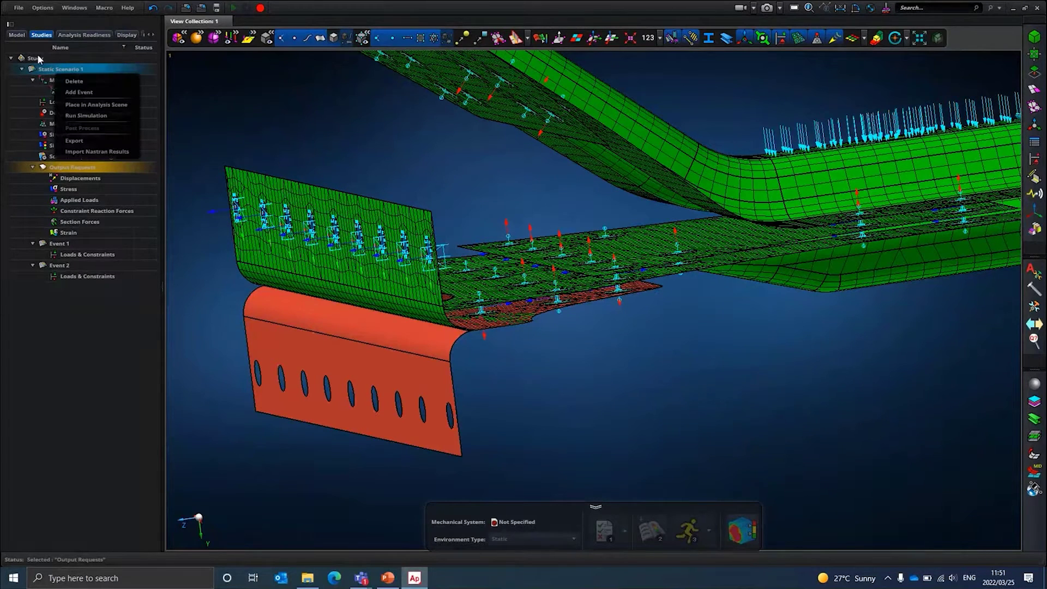
pyautogui.click(57, 69)
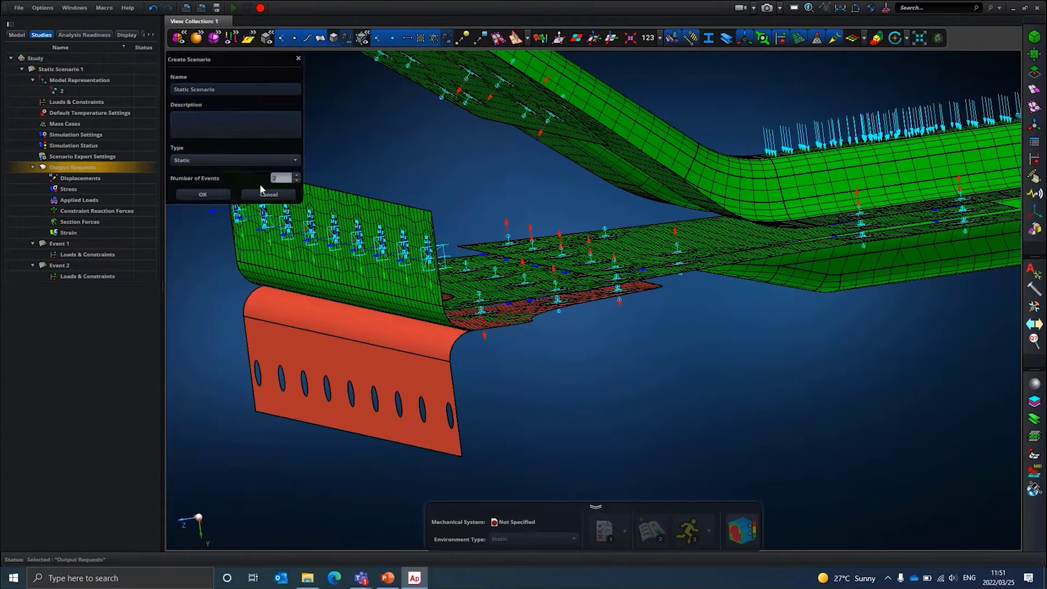
pyautogui.click(215, 160)
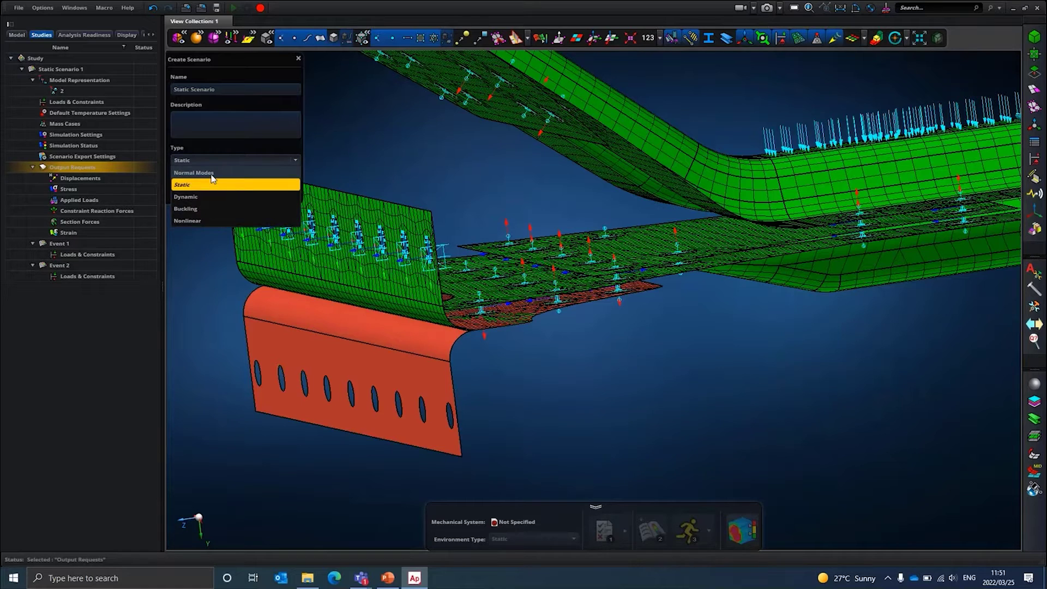
pyautogui.click(211, 173)
pyautogui.click(214, 187)
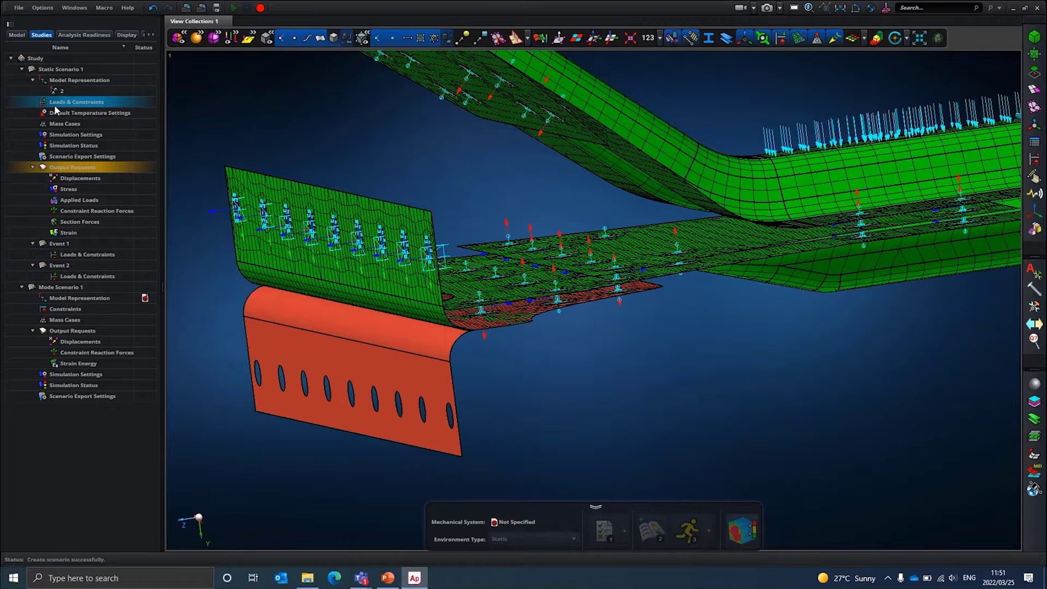
# - Look through Mode Scenario 1's entries, examine its frequency range and mode limit in the simulation settings, and cancel
pyautogui.click(62, 318)
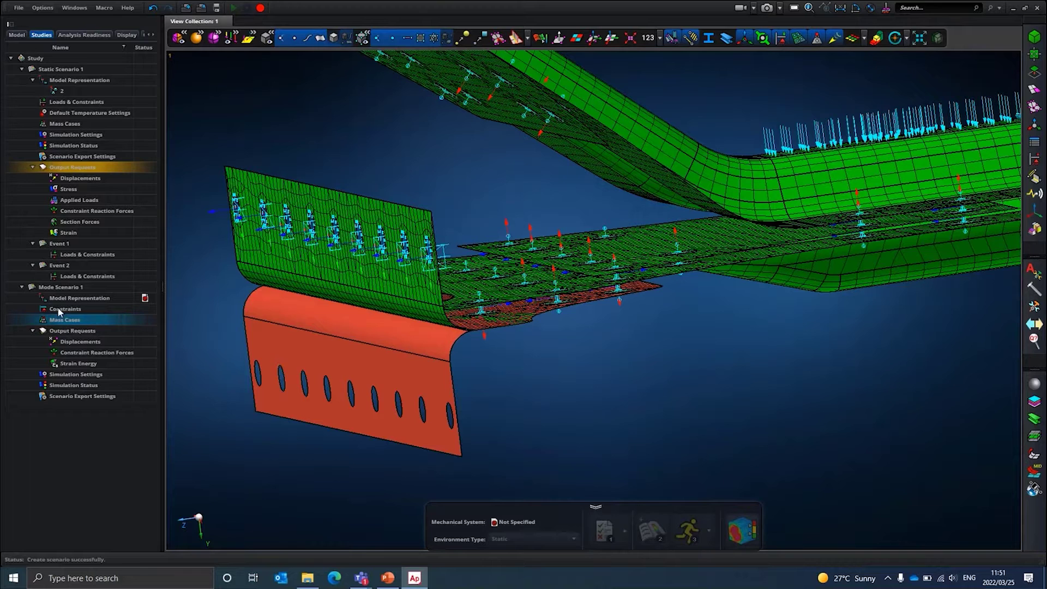
pyautogui.click(58, 308)
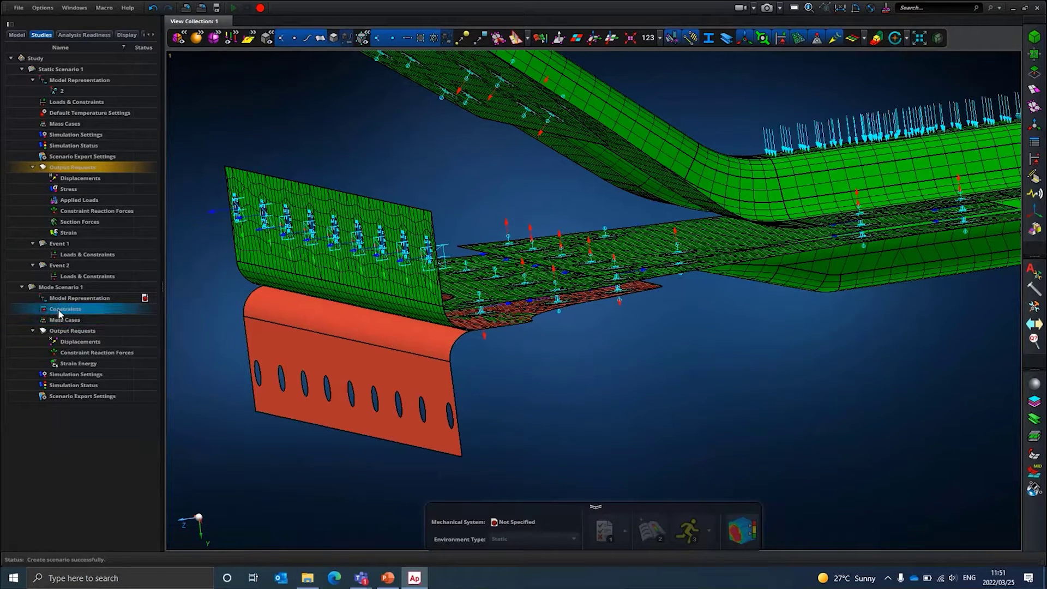
pyautogui.click(56, 321)
pyautogui.click(56, 331)
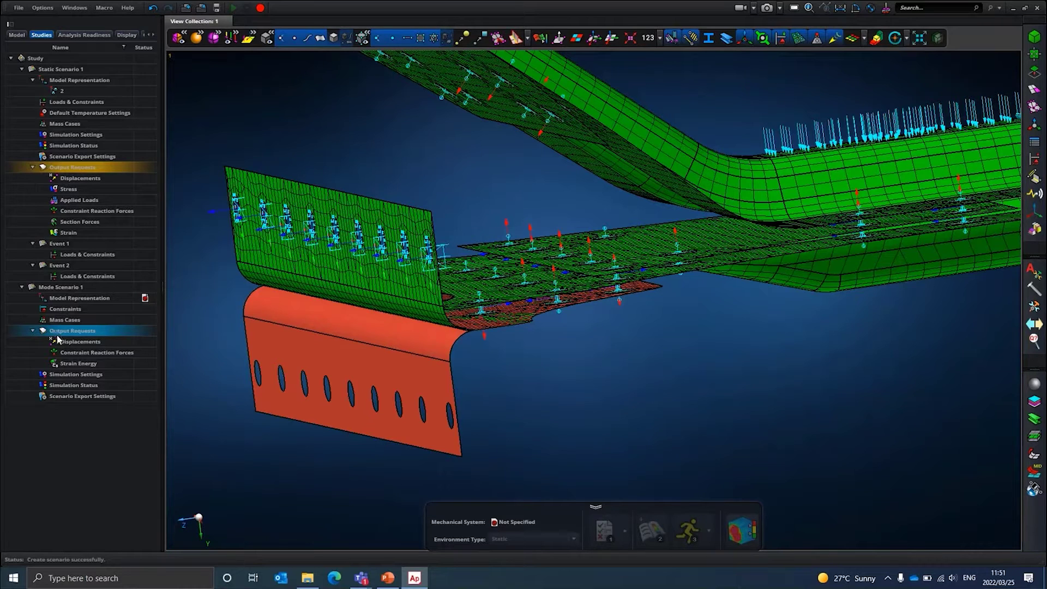
pyautogui.click(61, 319)
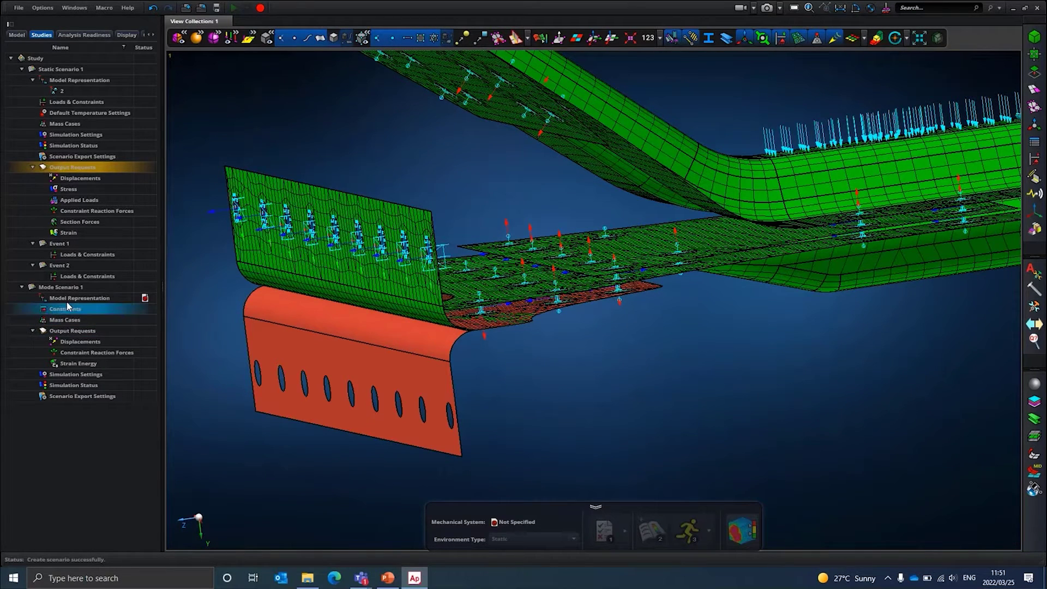
pyautogui.click(70, 302)
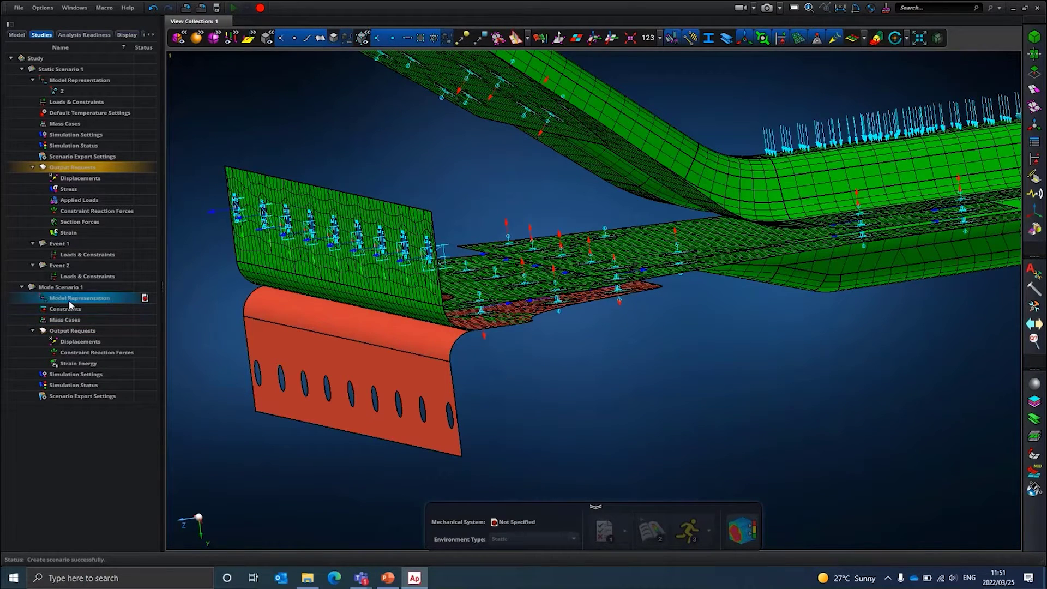
pyautogui.doubleClick(85, 375)
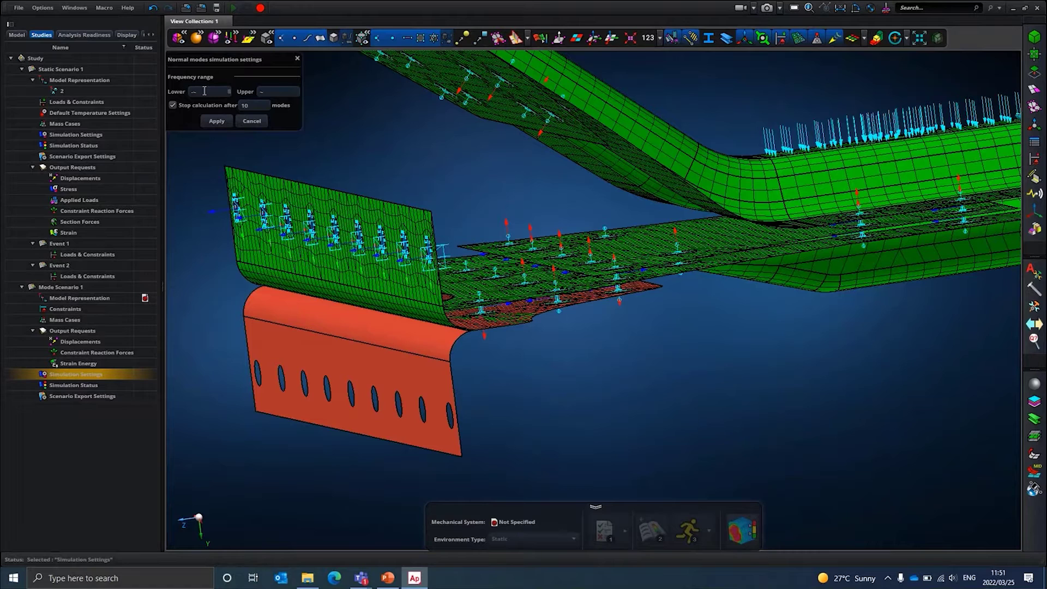
pyautogui.click(251, 120)
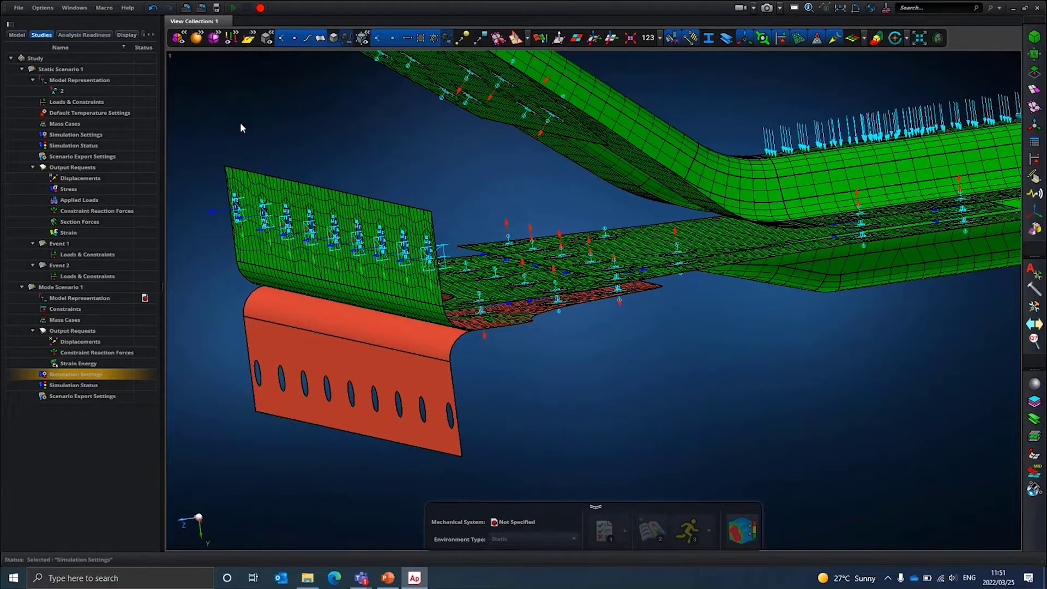
# - Check the available output requests of Mode Scenario 1, close them, and delete that scenario from the study
pyautogui.rightClick(64, 289)
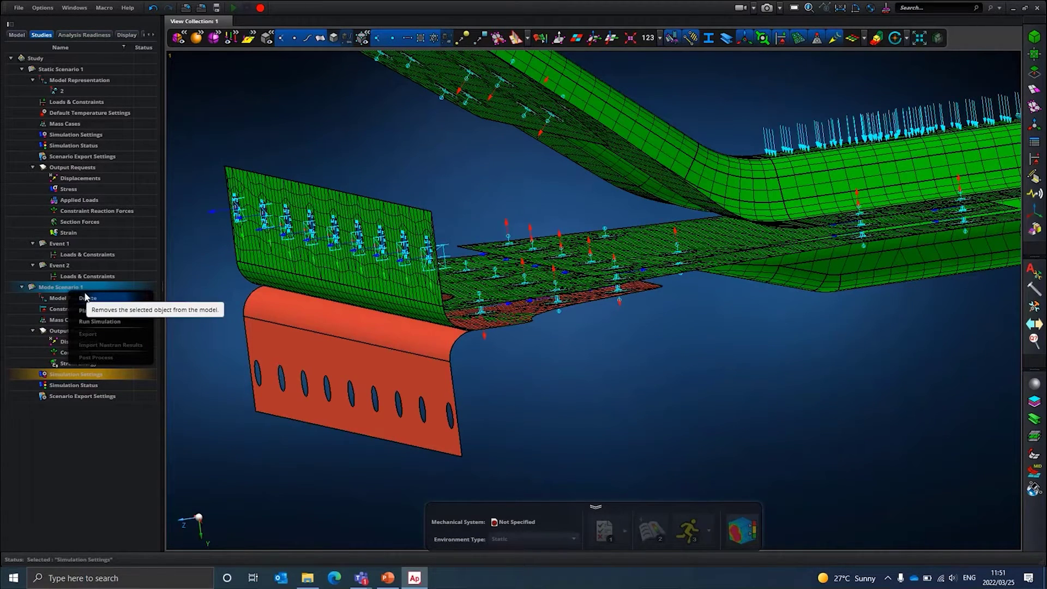
pyautogui.click(31, 340)
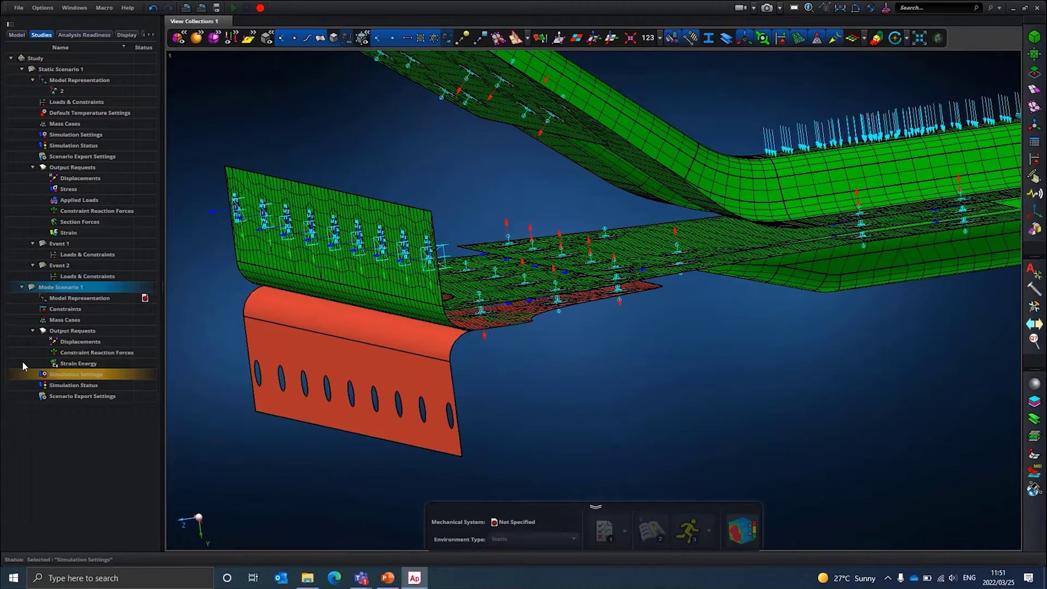
pyautogui.click(65, 332)
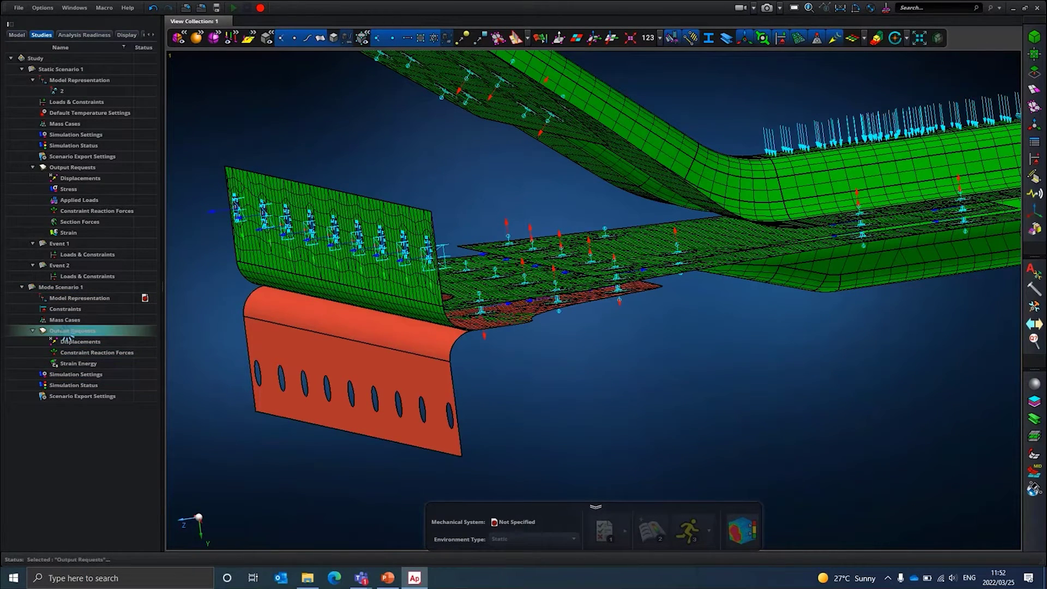
pyautogui.doubleClick(68, 331)
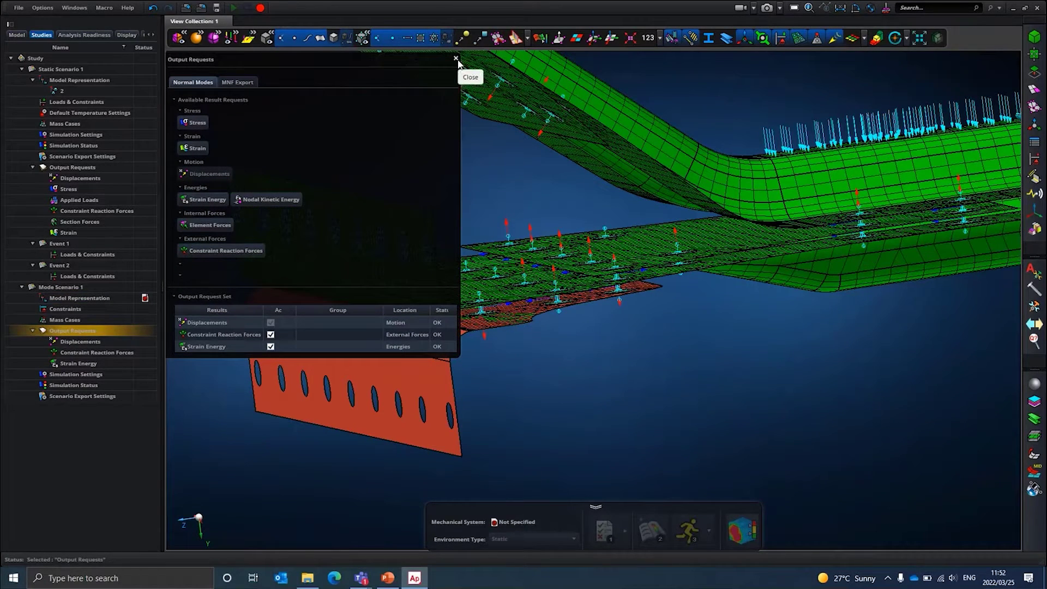
pyautogui.click(456, 58)
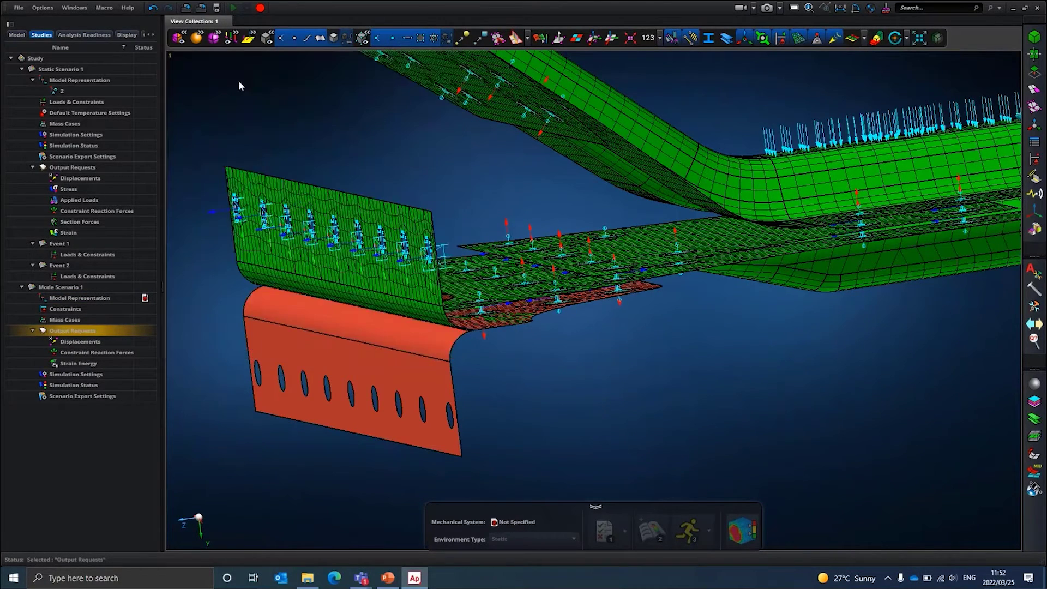
pyautogui.rightClick(76, 289)
pyautogui.click(91, 299)
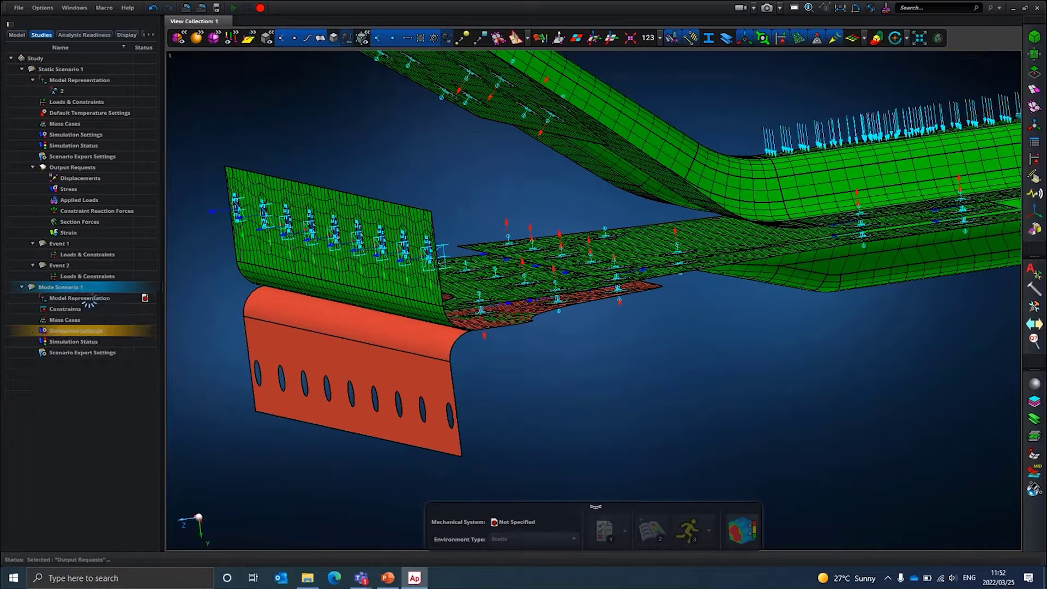
# - Place Static Scenario 1 in the analysis scene
pyautogui.rightClick(58, 71)
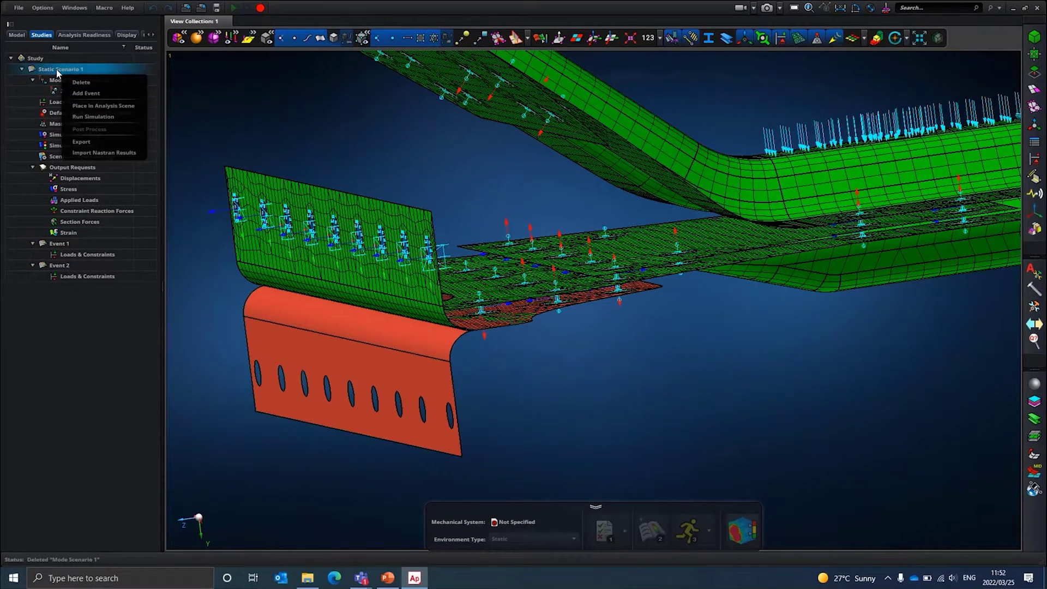
pyautogui.click(98, 106)
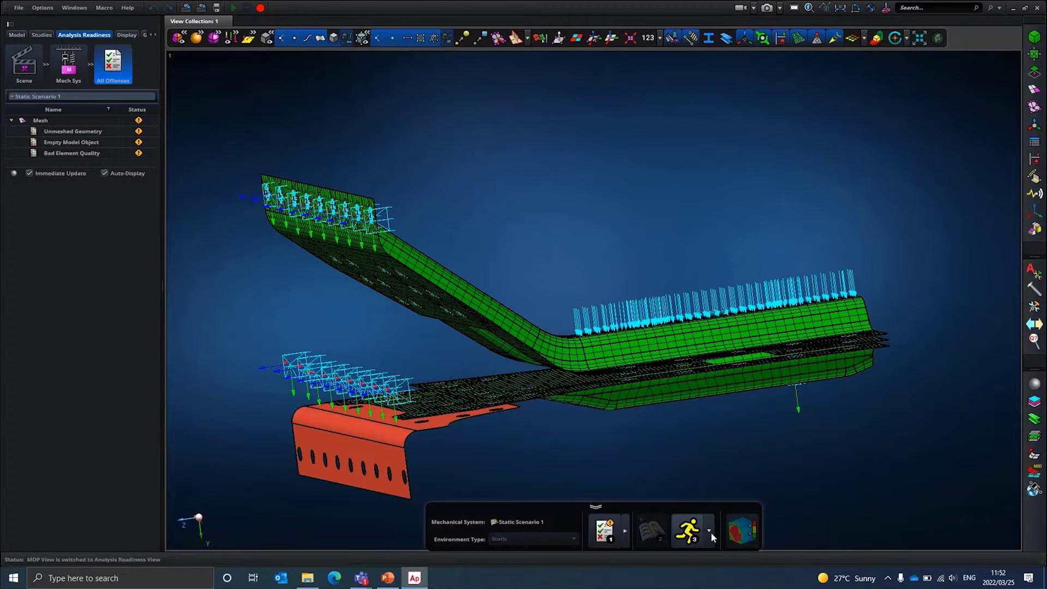
# - Run the simulation of Static Scenario 1 in the study
pyautogui.click(44, 35)
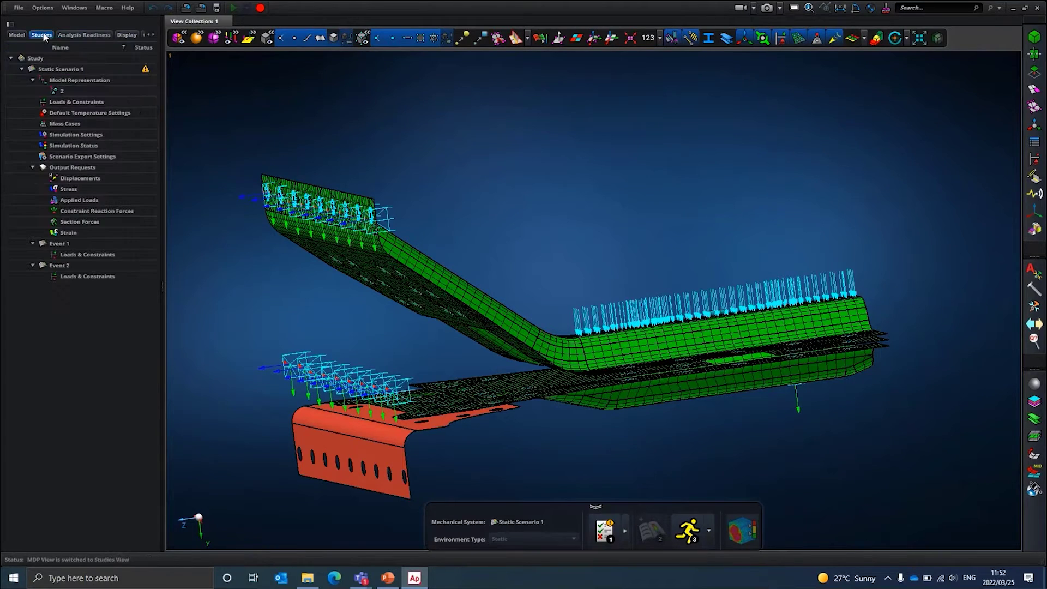
pyautogui.rightClick(61, 71)
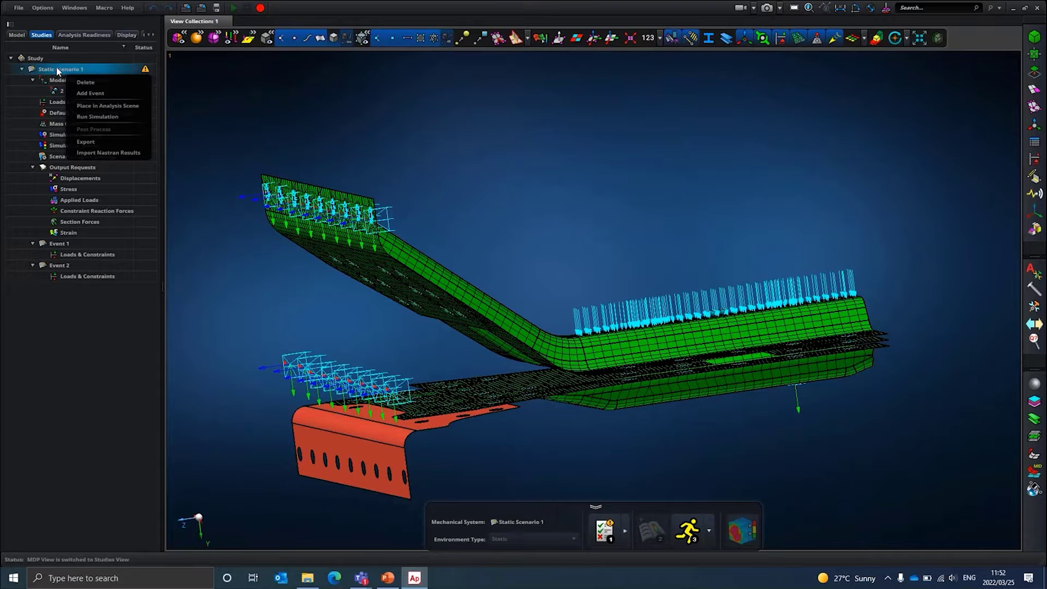
pyautogui.click(98, 117)
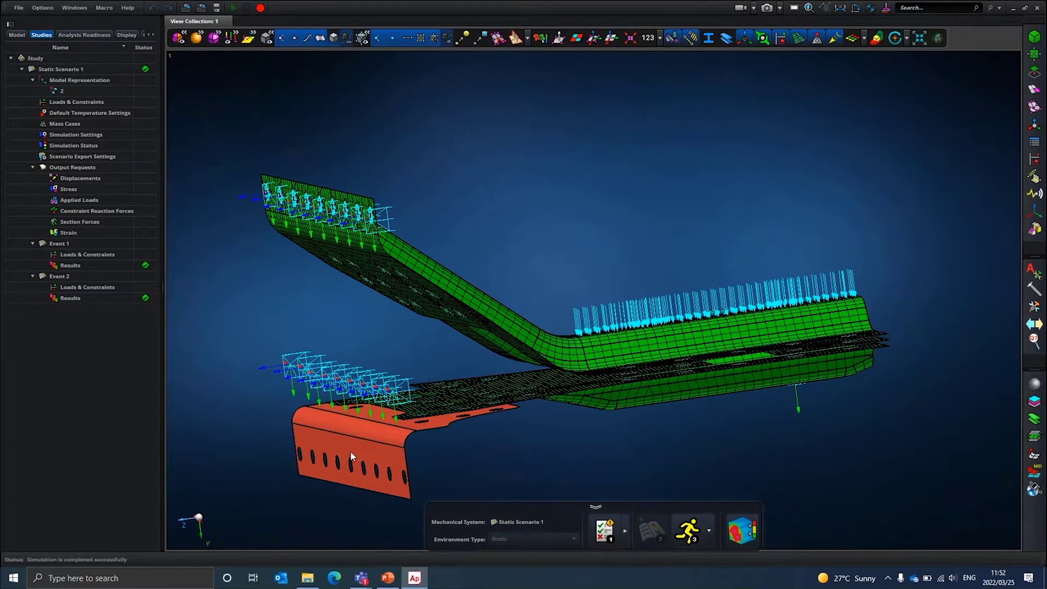
# - Open the Static Scenario 1 results in post-processing, inspect the bracket geometry included in them, and exit post-processing
pyautogui.click(741, 529)
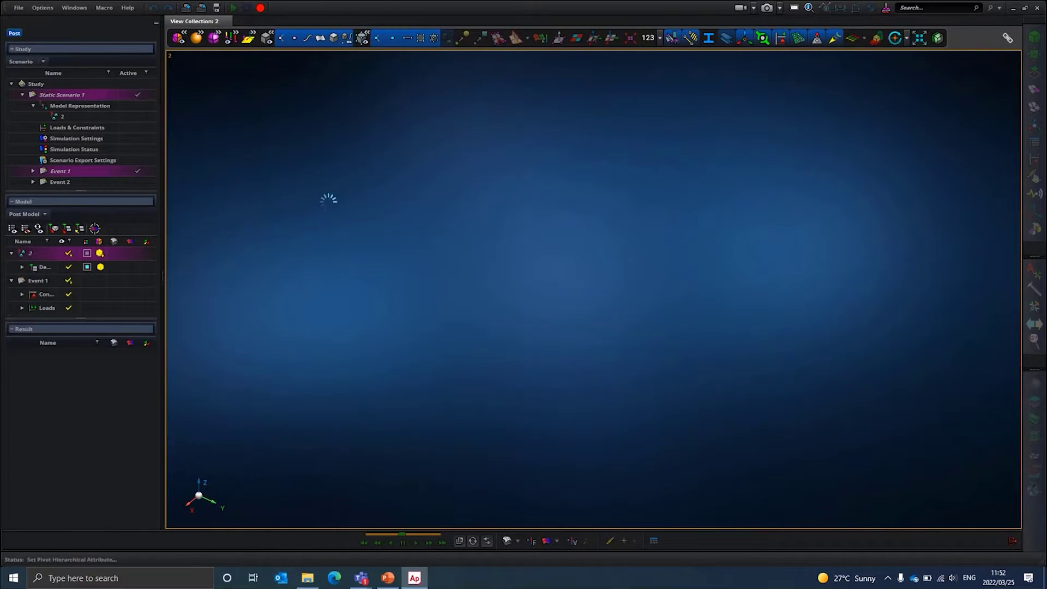
pyautogui.moveTo(462, 225); pyautogui.dragTo(509, 213, button='middle')
pyautogui.scroll(5, 594, 239)
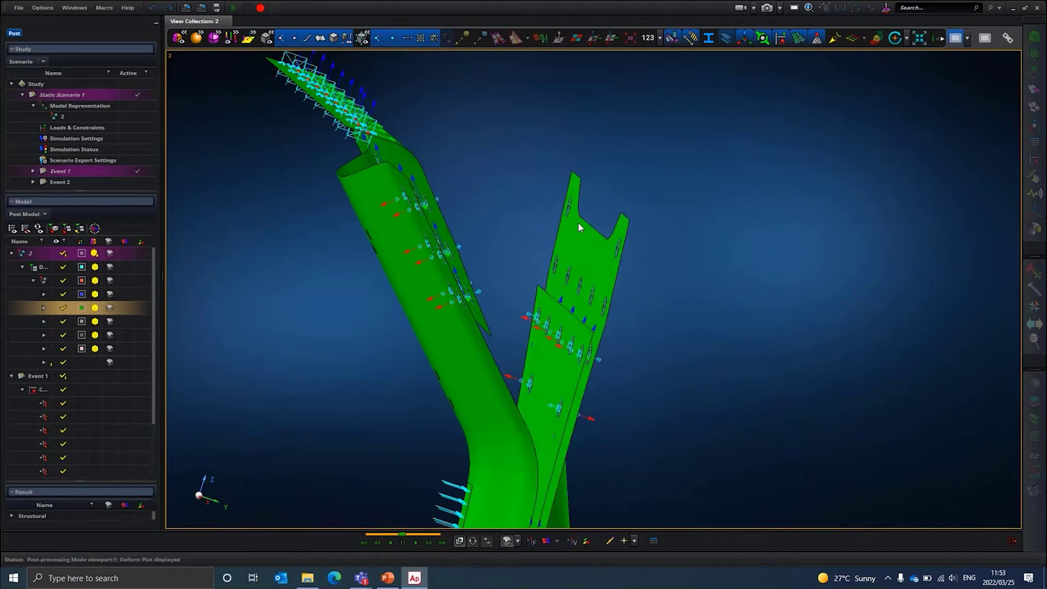
pyautogui.scroll(3, 581, 224)
pyautogui.moveTo(609, 244); pyautogui.dragTo(606, 275, button='middle')
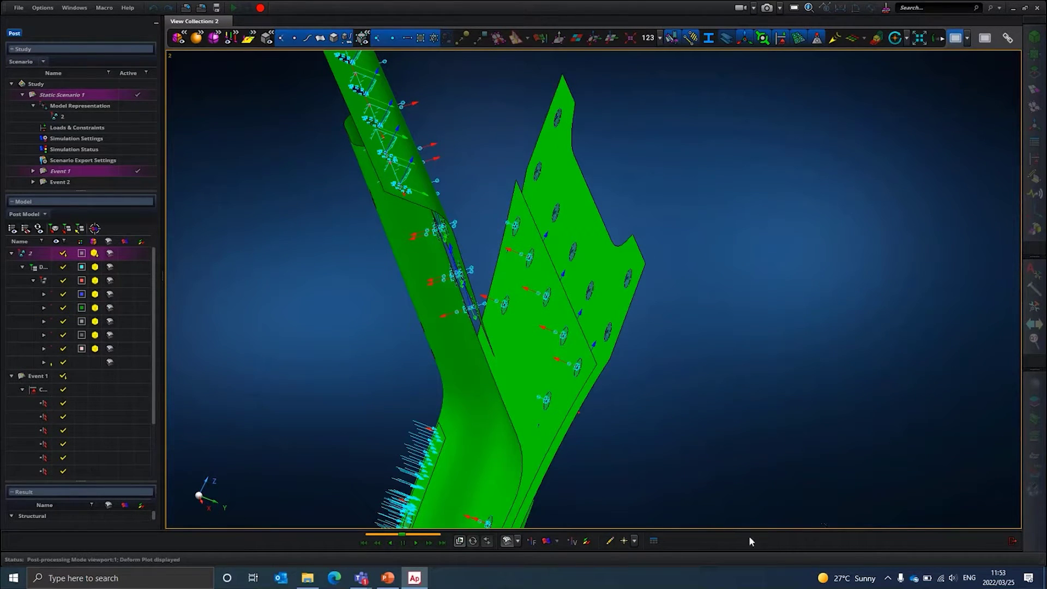
pyautogui.click(1012, 541)
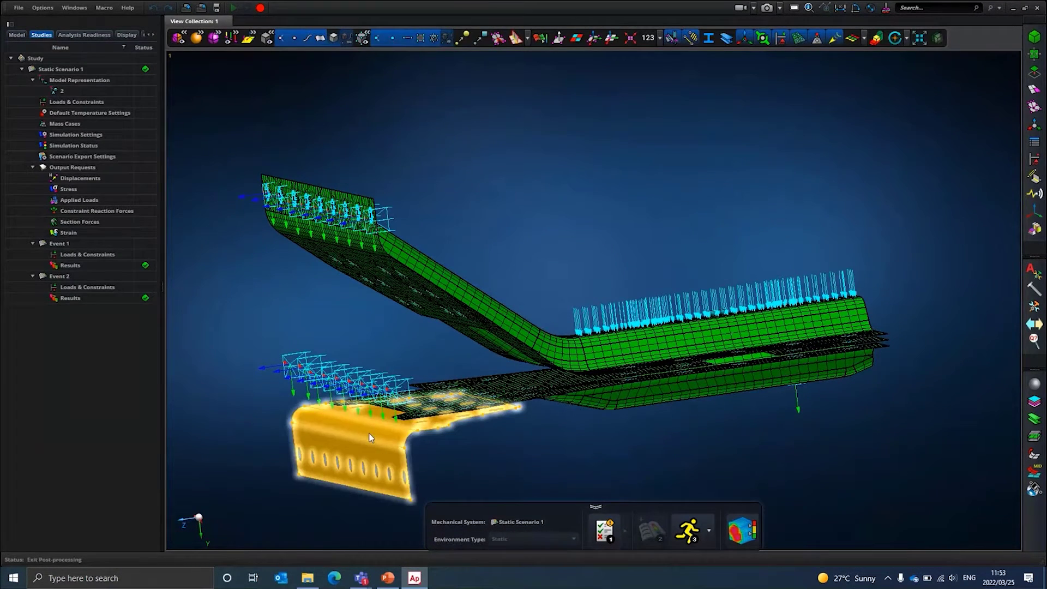
# - Examine the red unmeshed bracket and how it meets the green meshed parts of the assembly
pyautogui.moveTo(374, 424); pyautogui.dragTo(380, 441, button='middle')
pyautogui.scroll(3, 377, 433)
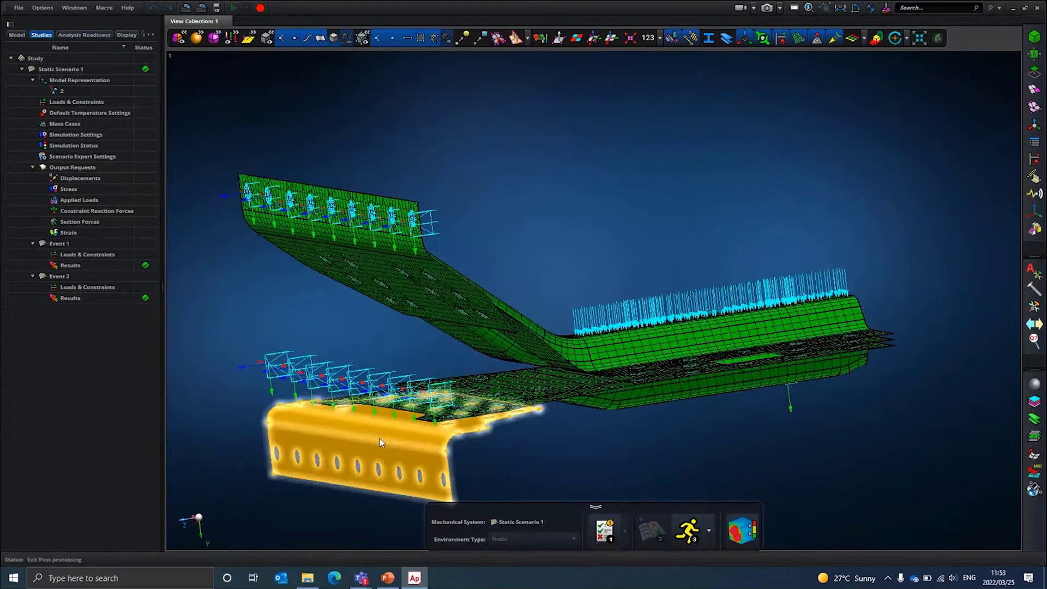
pyautogui.scroll(5, 380, 441)
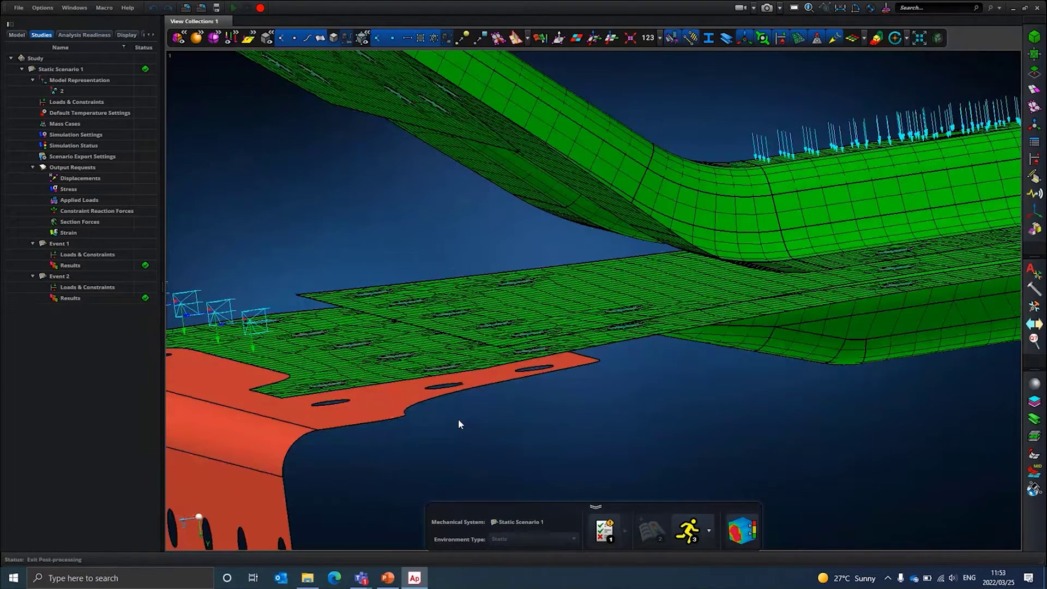
pyautogui.moveTo(459, 420); pyautogui.dragTo(421, 415, button='middle')
pyautogui.scroll(-5, 421, 413)
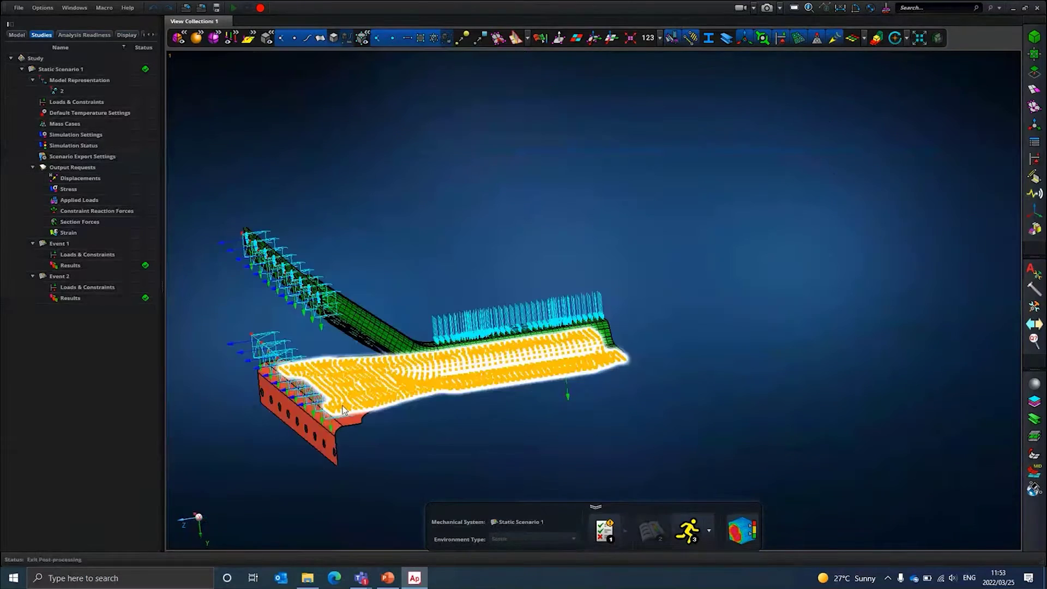
pyautogui.scroll(5, 343, 410)
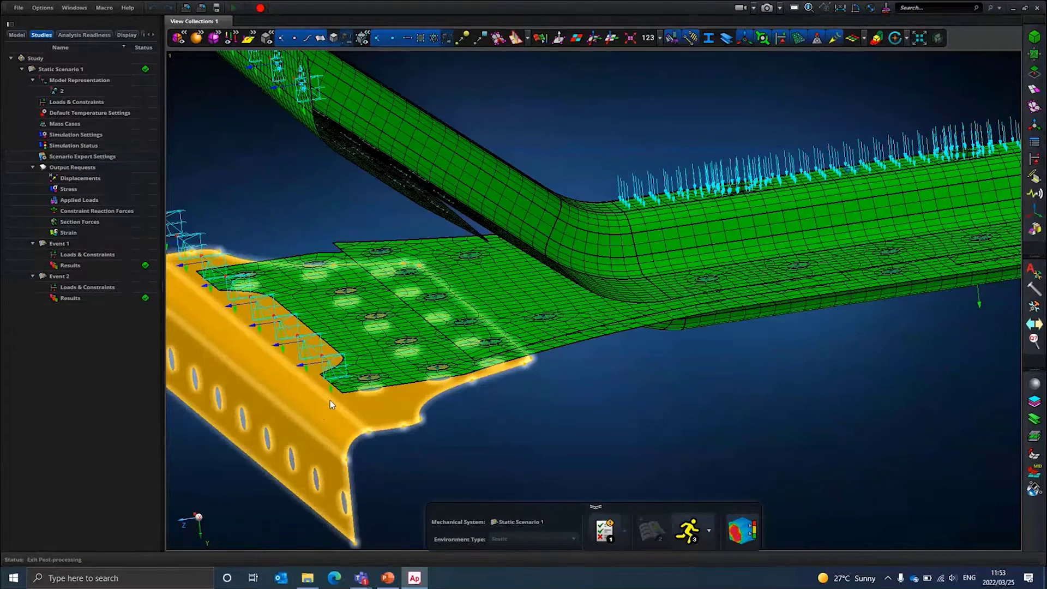
pyautogui.scroll(-5, 372, 356)
pyautogui.scroll(5, 349, 382)
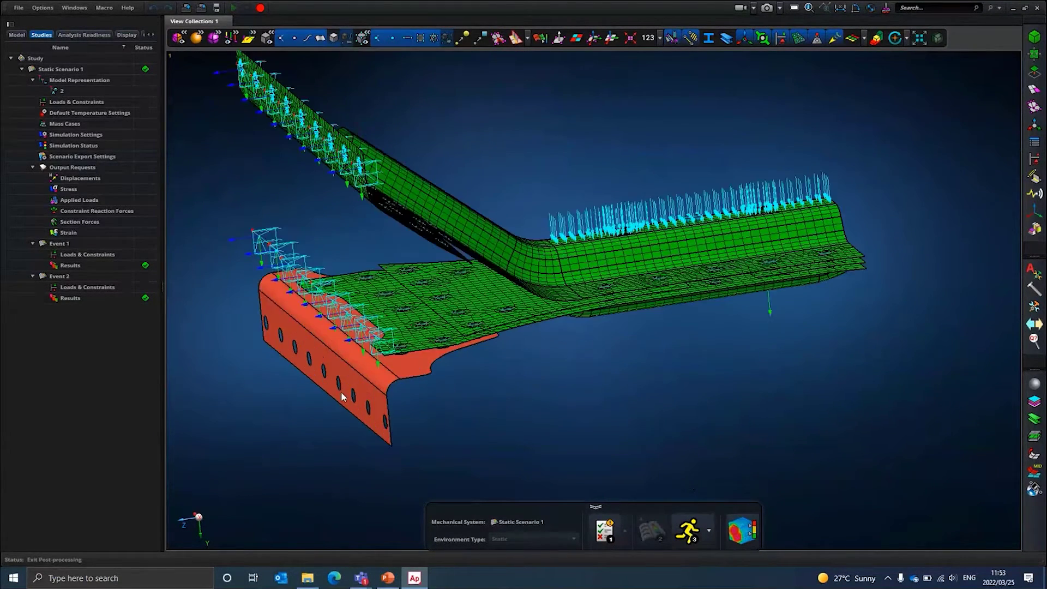
pyautogui.moveTo(349, 382); pyautogui.dragTo(367, 373, button='middle')
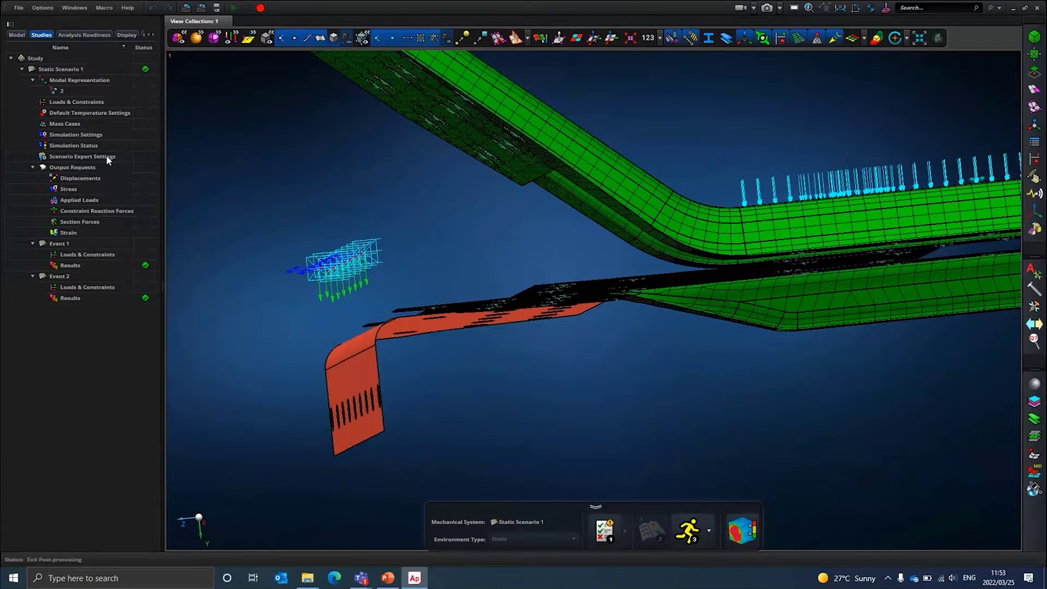
# - Delete model representation 2 from Static Scenario 1
pyautogui.click(84, 92)
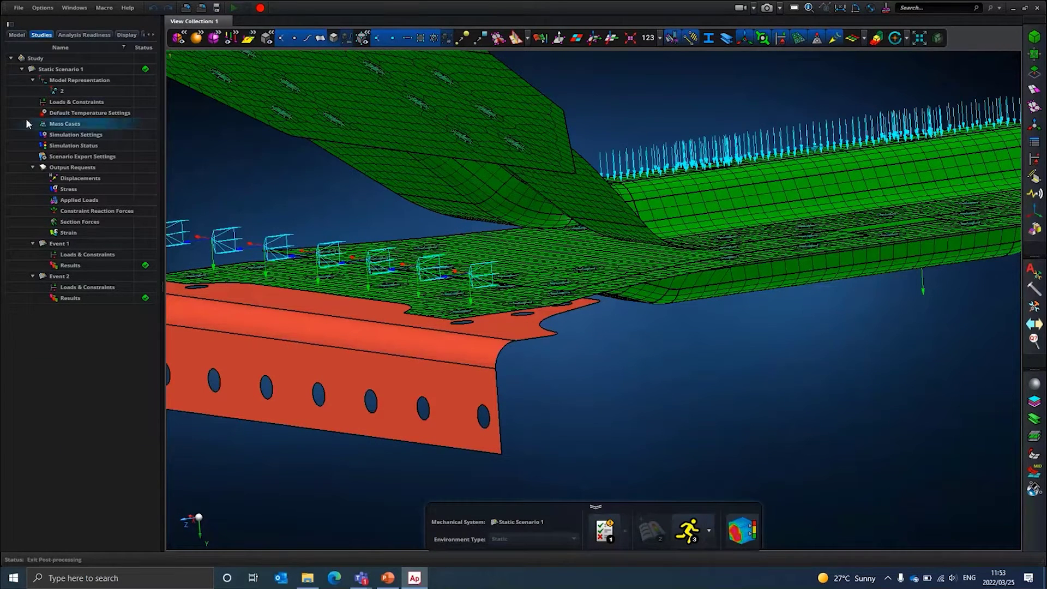
pyautogui.rightClick(60, 70)
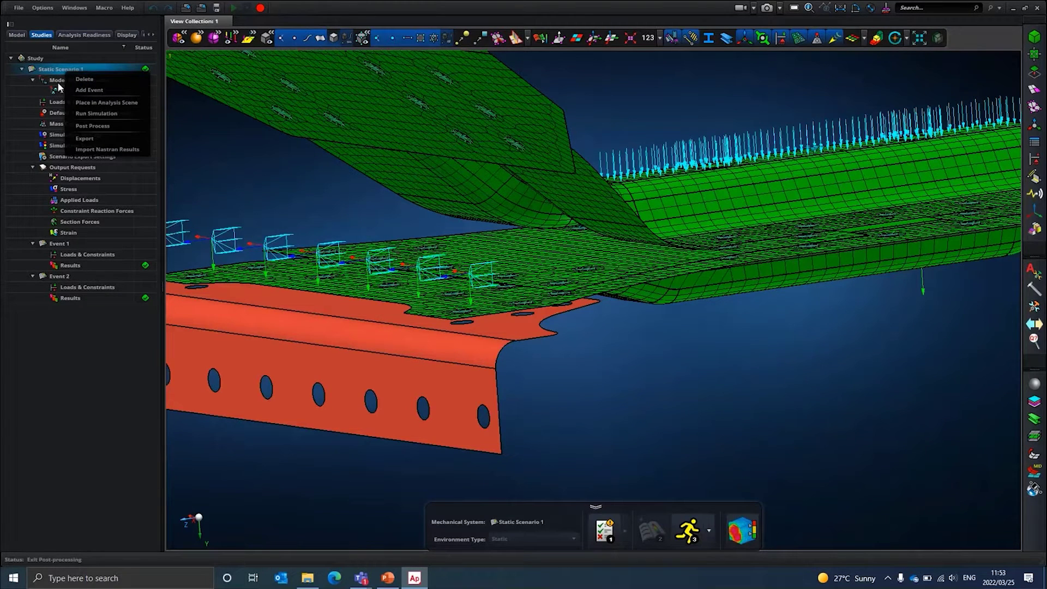
pyautogui.click(58, 83)
pyautogui.click(58, 80)
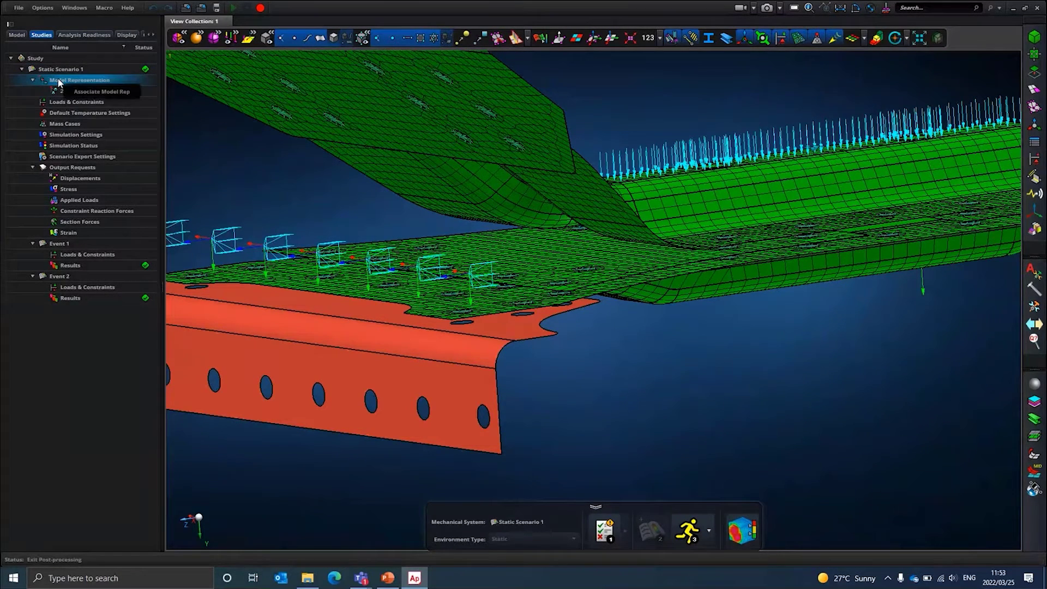
pyautogui.click(59, 89)
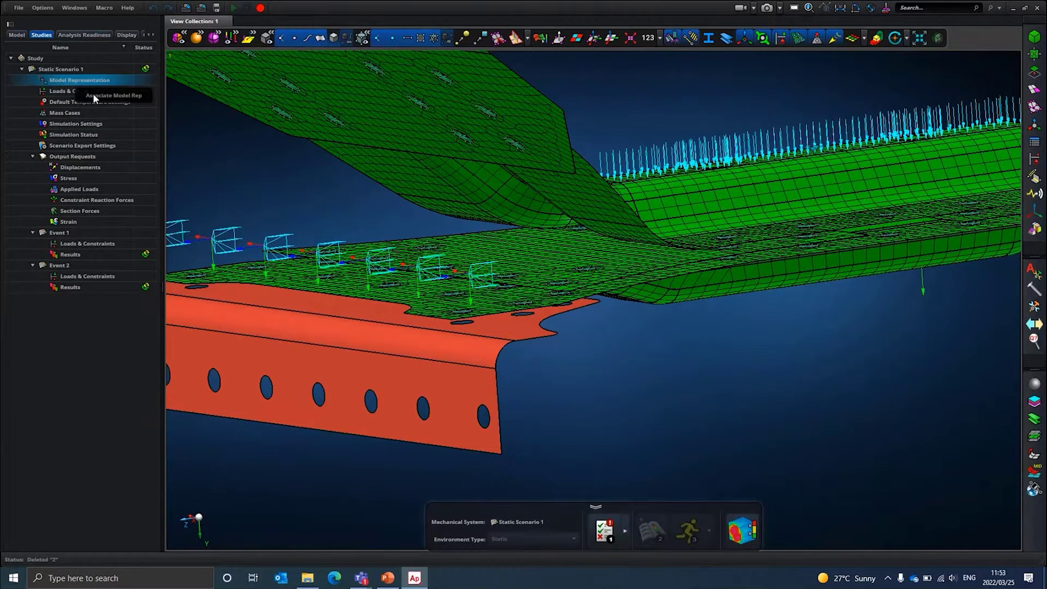
# - Associate representation 1 of the Demo_2 model with Static Scenario 1
pyautogui.click(93, 93)
pyautogui.scroll(-1, 236, 136)
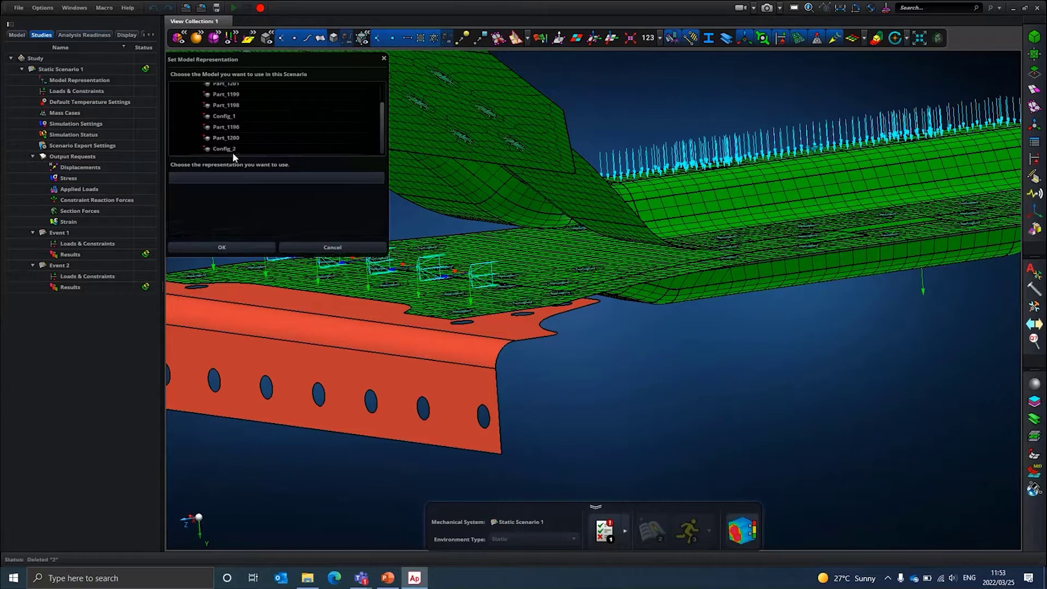
pyautogui.scroll(1, 227, 125)
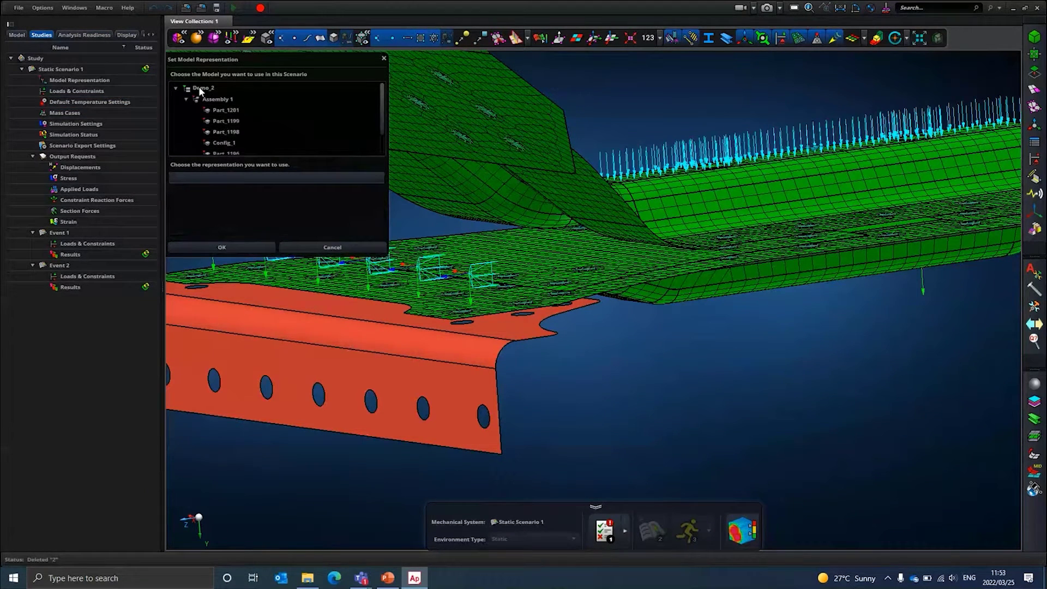
pyautogui.click(200, 89)
pyautogui.click(208, 191)
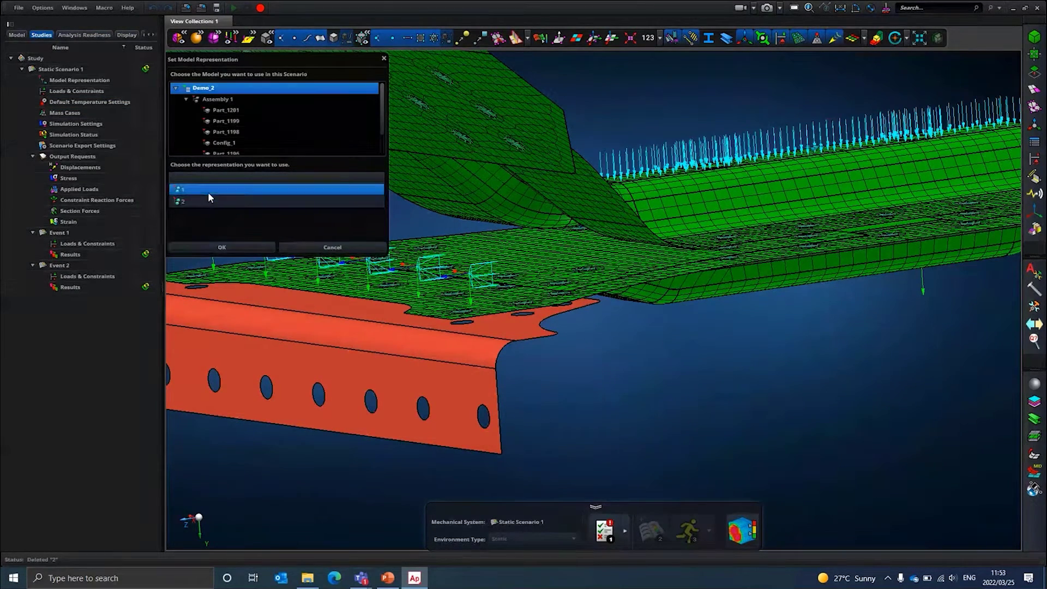
pyautogui.click(210, 248)
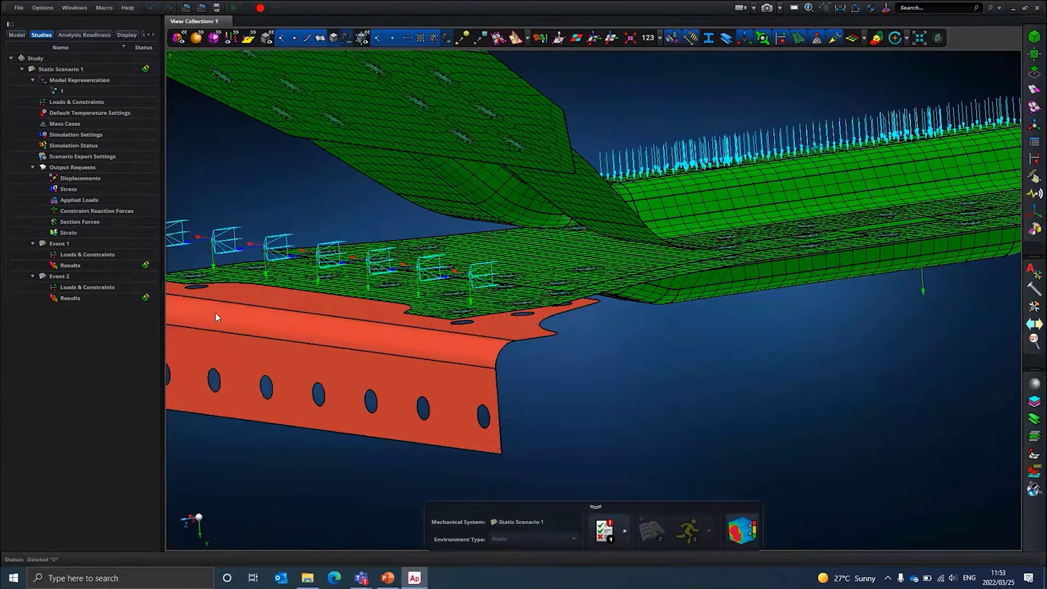
# - Place Static Scenario 1 in the analysis scene and check the Missing Constraints and Missing Loads offenses
pyautogui.click(62, 69)
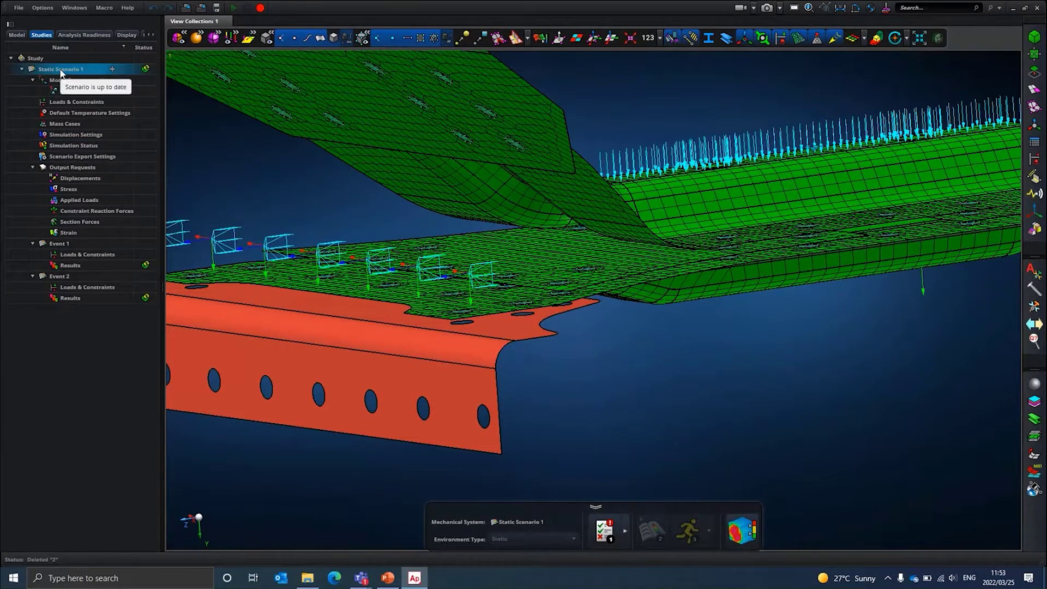
pyautogui.rightClick(61, 70)
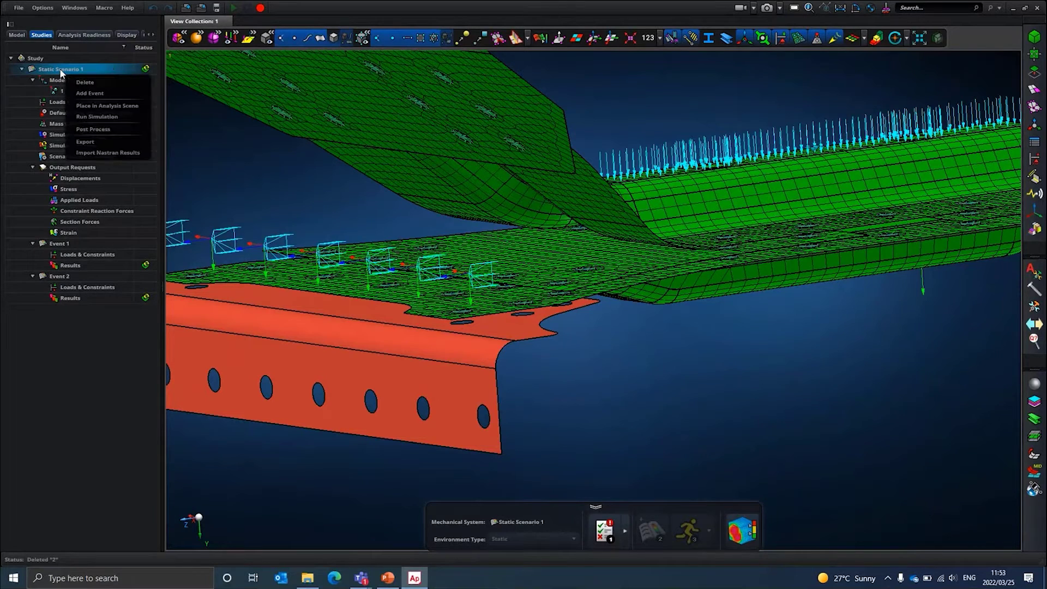
pyautogui.click(105, 110)
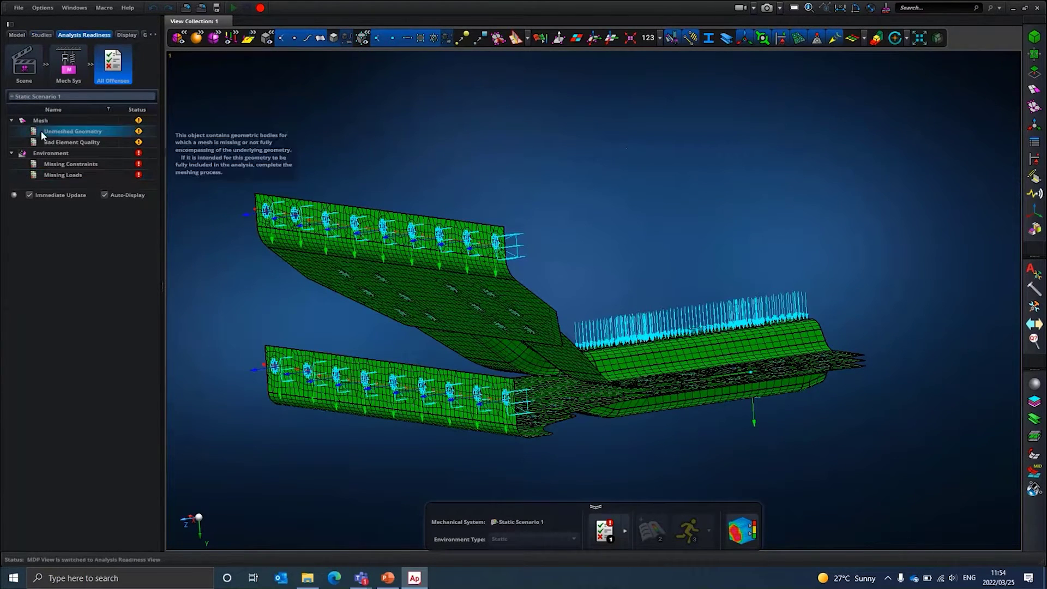
pyautogui.click(70, 164)
pyautogui.click(68, 176)
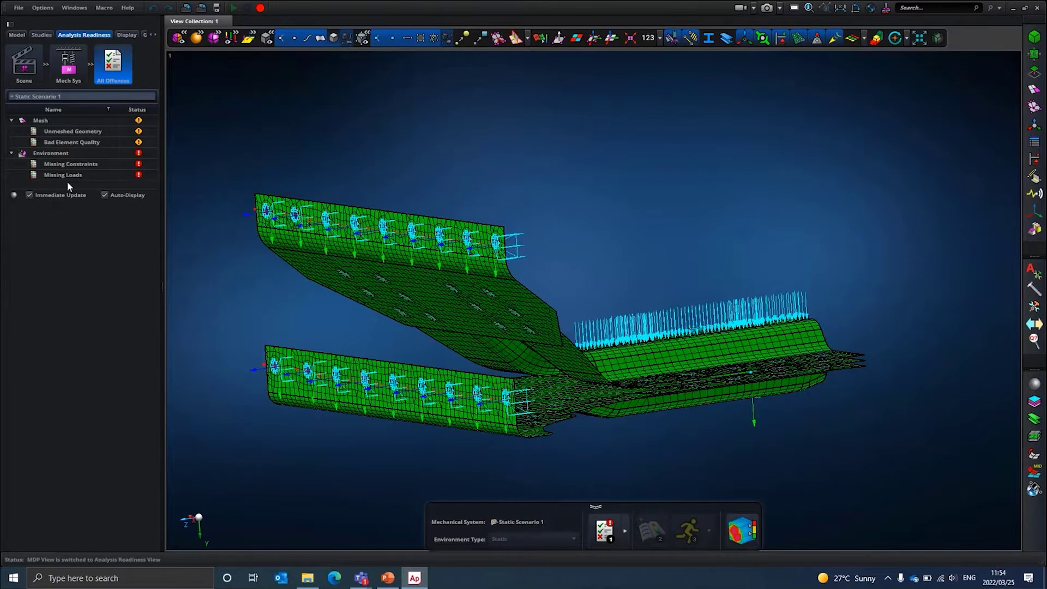
# - In the scenario's Loads & Constraints, include all constraints in Event 1 and exclude Force - Moment 1, leaving Pressure 1 selected
pyautogui.click(38, 35)
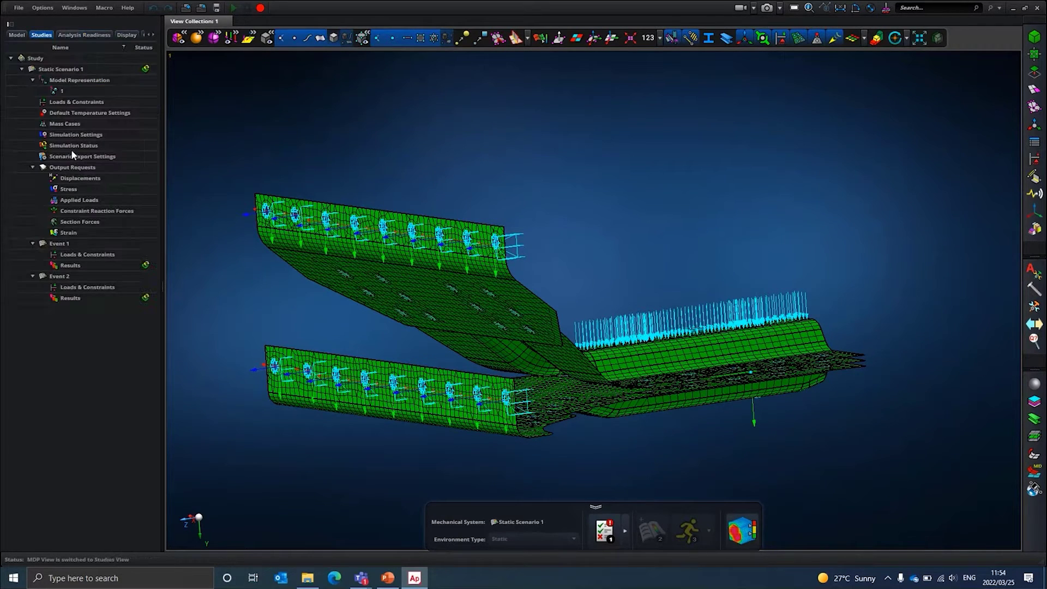
pyautogui.click(70, 103)
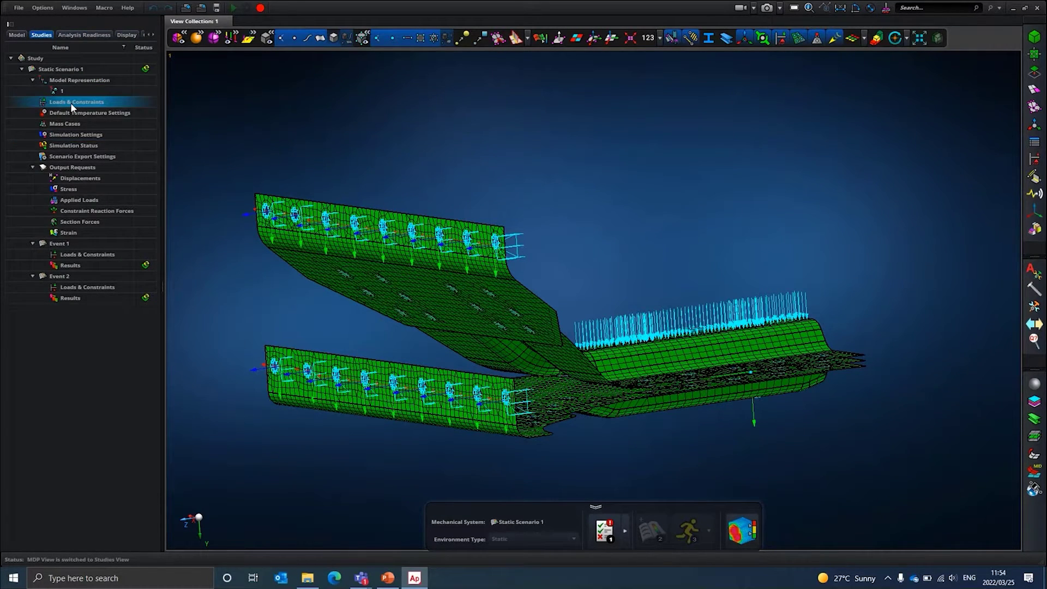
pyautogui.click(70, 102)
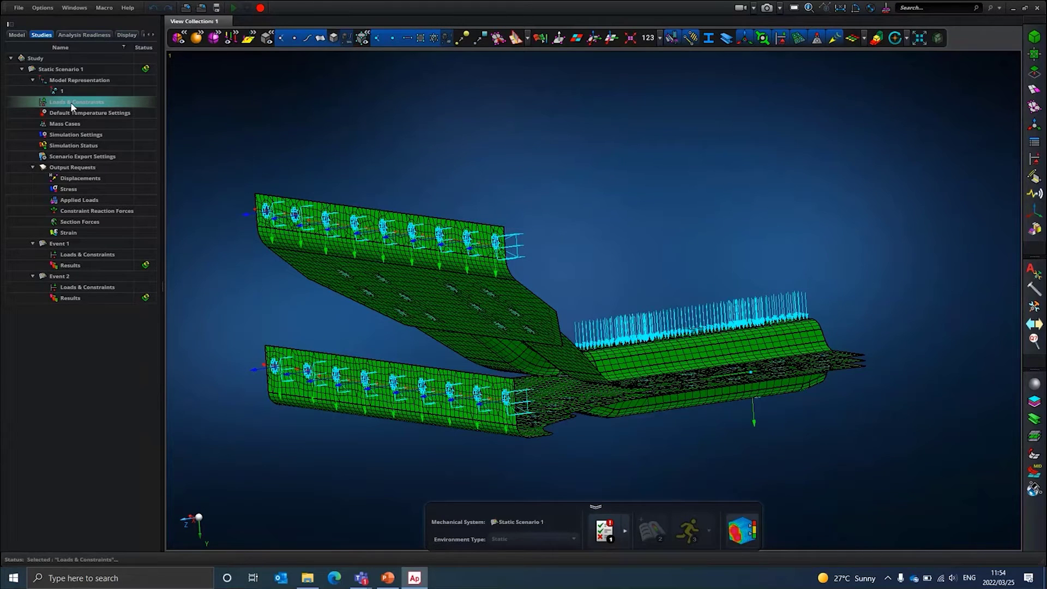
pyautogui.doubleClick(70, 103)
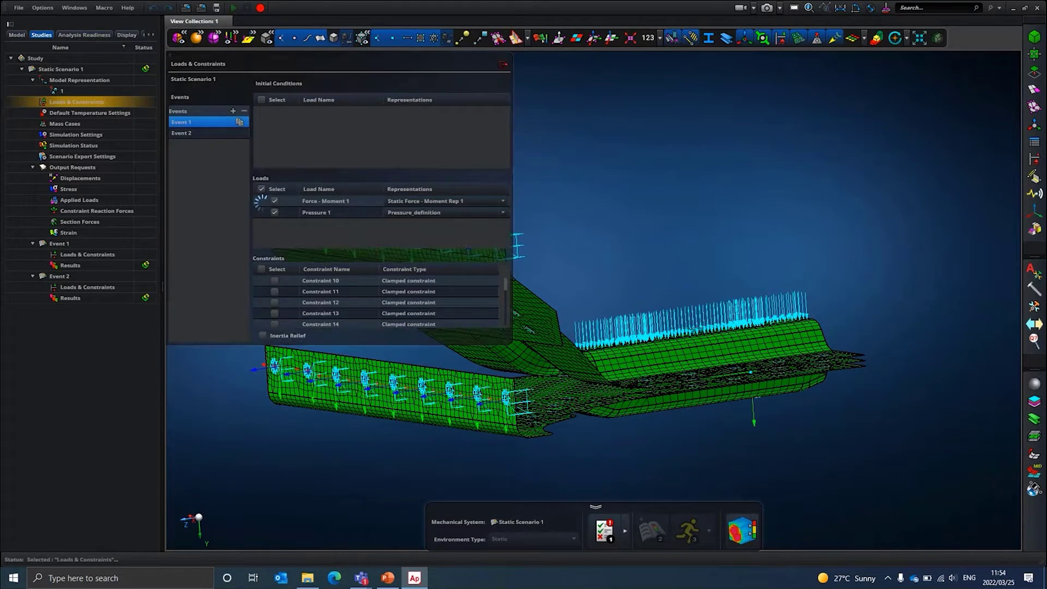
pyautogui.click(262, 270)
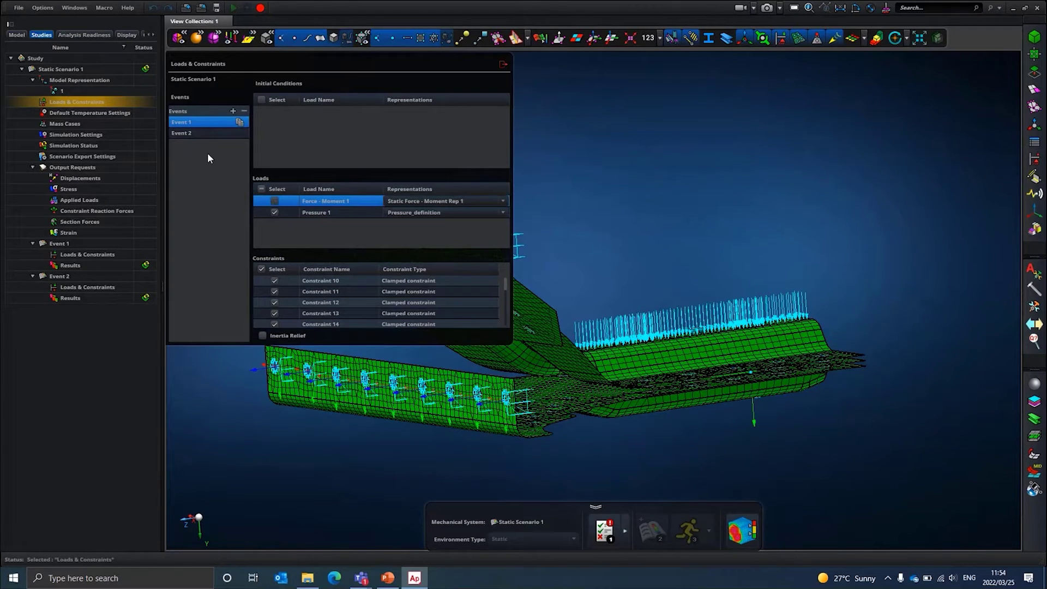
# - For Event 2, include Force - Moment 1 and all constraints, exclude Pressure 1, review Event 1, and close the loads and constraints settings
pyautogui.click(191, 132)
pyautogui.click(274, 201)
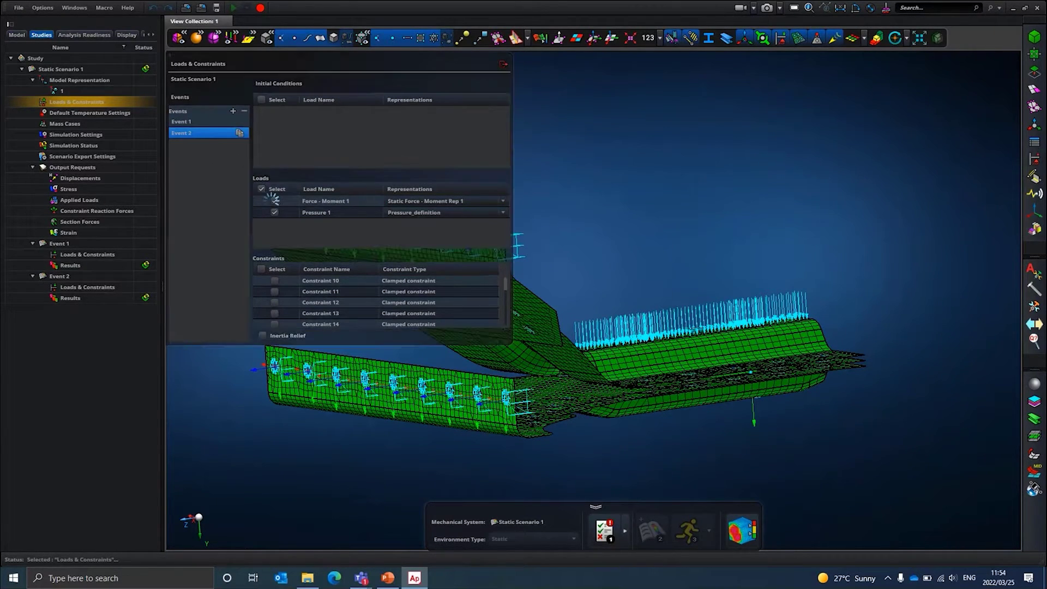
pyautogui.click(275, 213)
pyautogui.click(275, 213)
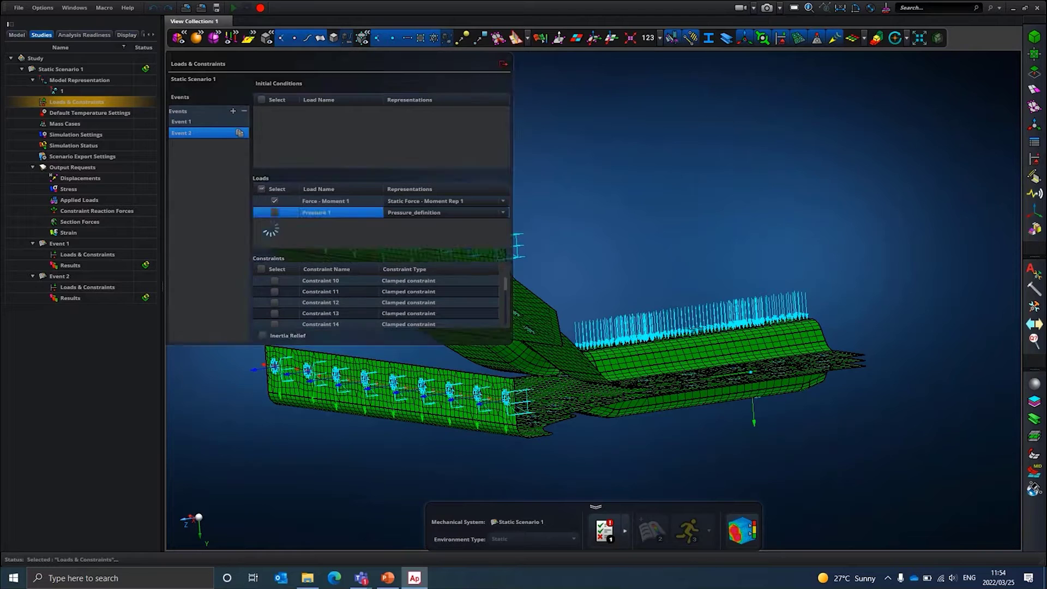
pyautogui.click(262, 270)
pyautogui.click(188, 121)
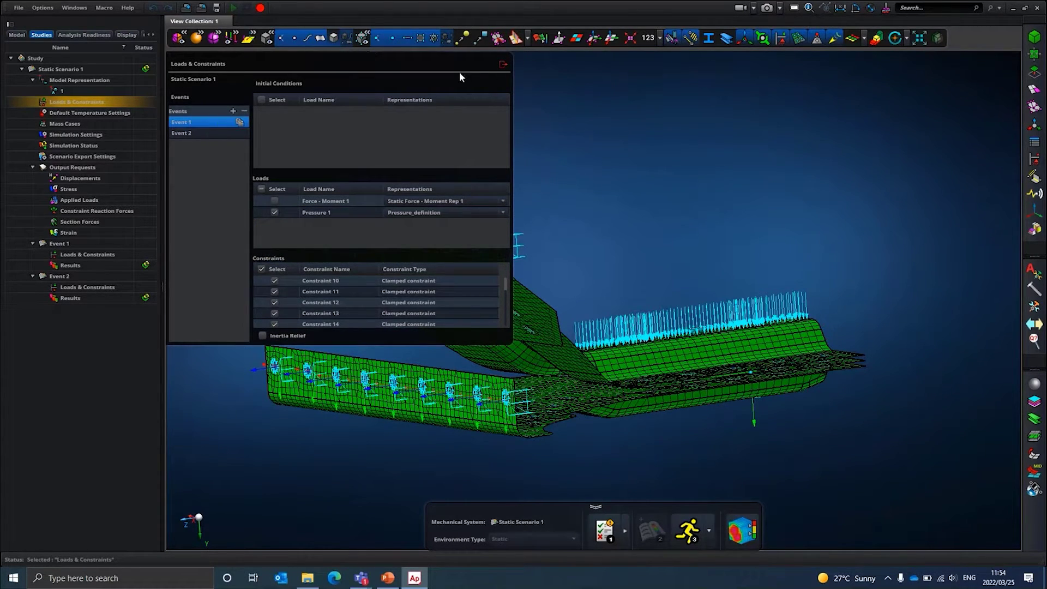
pyautogui.click(499, 65)
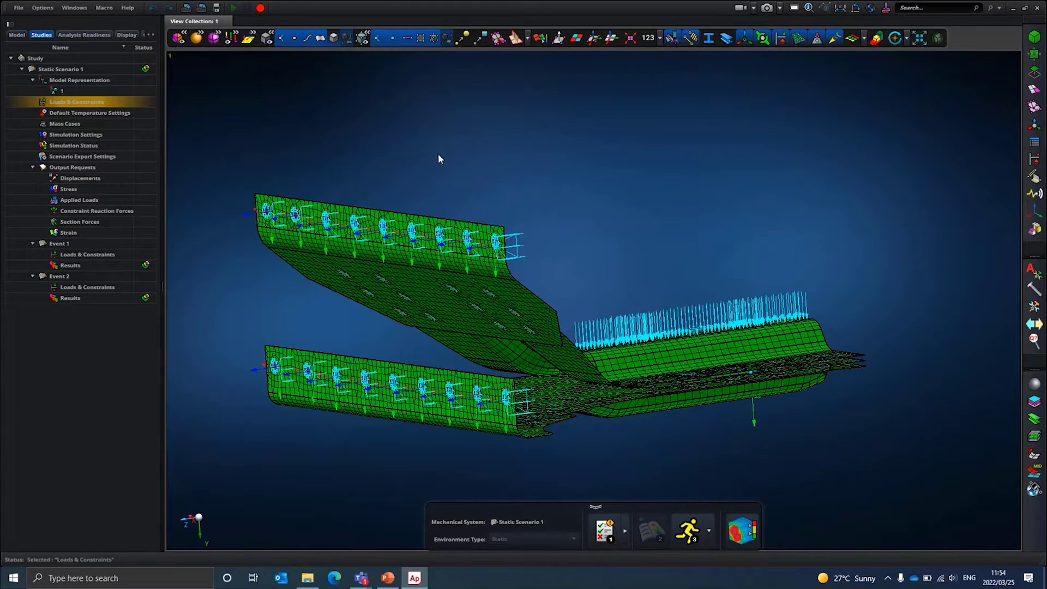
# - Place Static Scenario 1 in the analysis scene again and recheck its list of offenses
pyautogui.rightClick(64, 68)
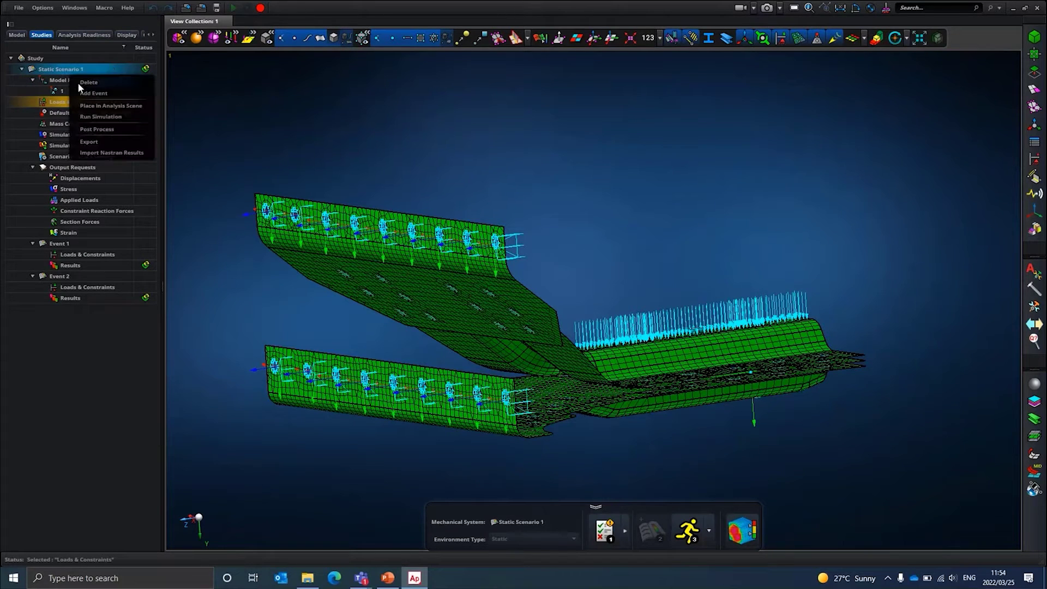
pyautogui.click(101, 106)
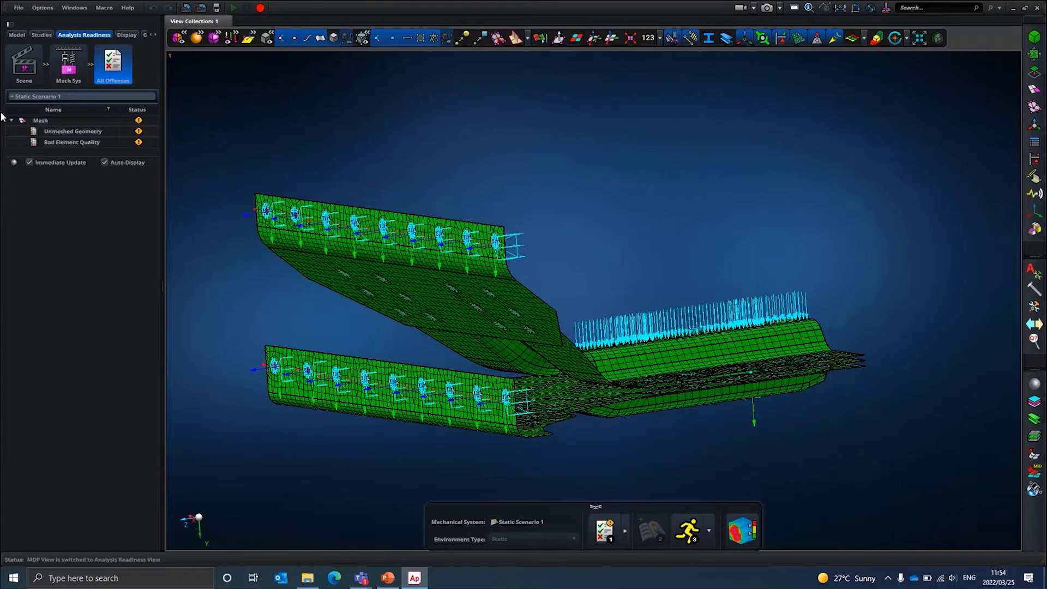
pyautogui.click(42, 35)
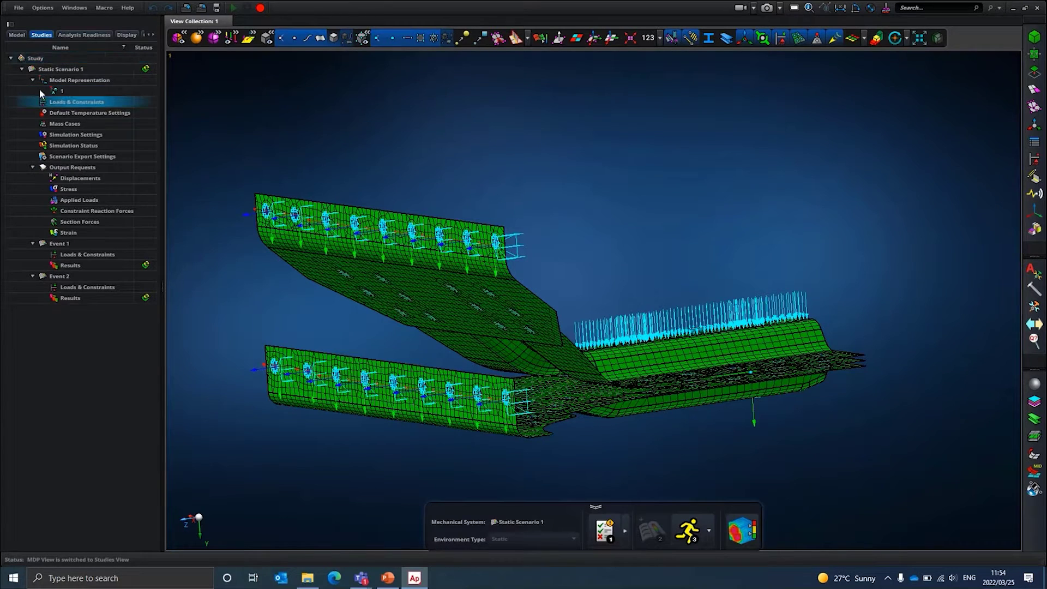
# - Create a Normal Modes scenario in the study, keeping the default name Mode Scenario
pyautogui.rightClick(44, 61)
pyautogui.click(71, 72)
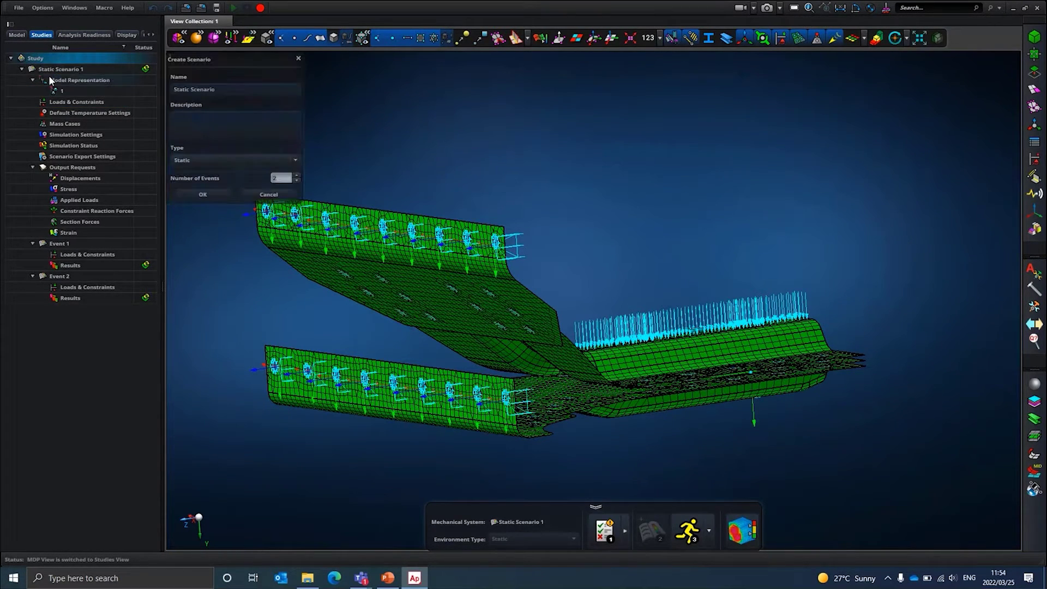
pyautogui.click(230, 160)
pyautogui.click(225, 180)
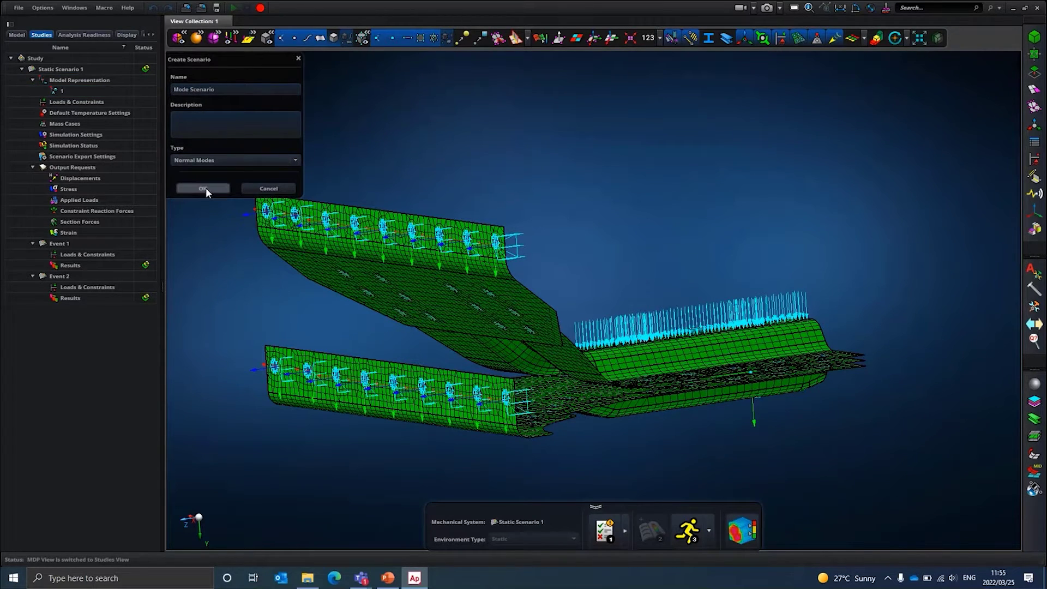
pyautogui.click(205, 188)
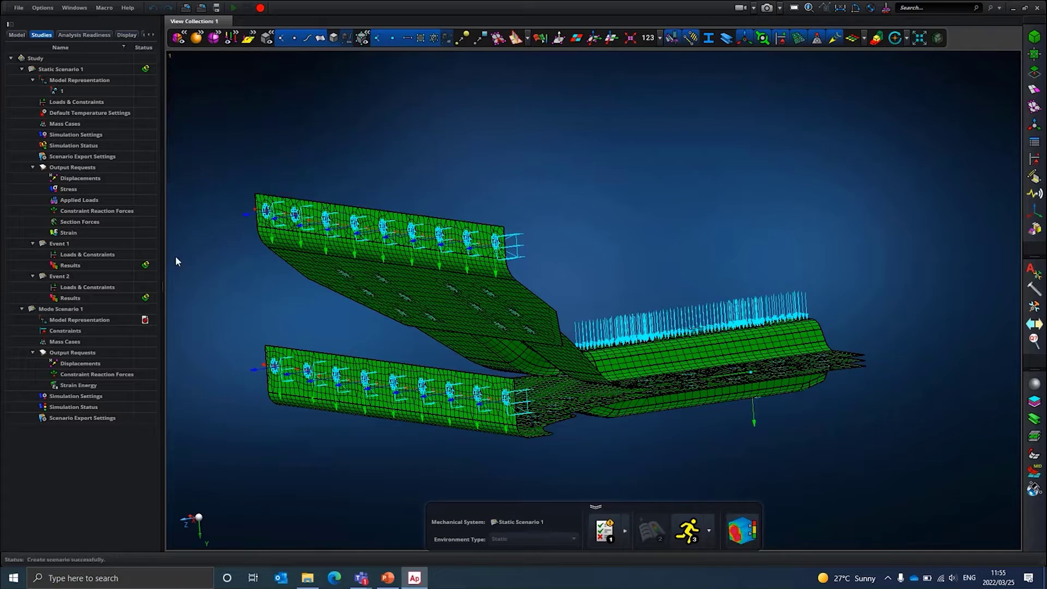
# - Set Demo_2 as the model representation of Mode Scenario 1
pyautogui.click(76, 322)
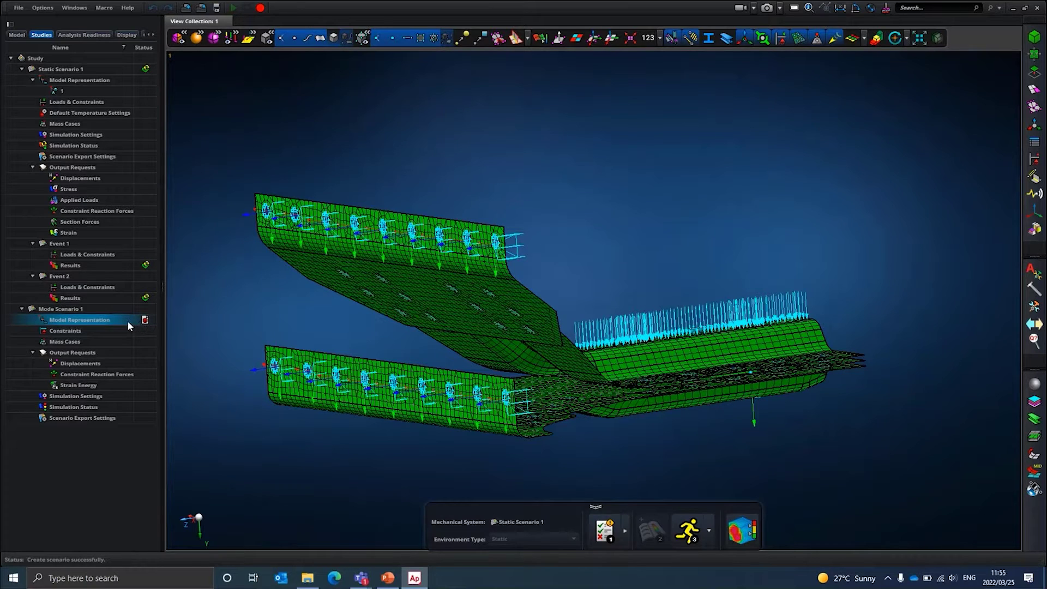
pyautogui.click(145, 327)
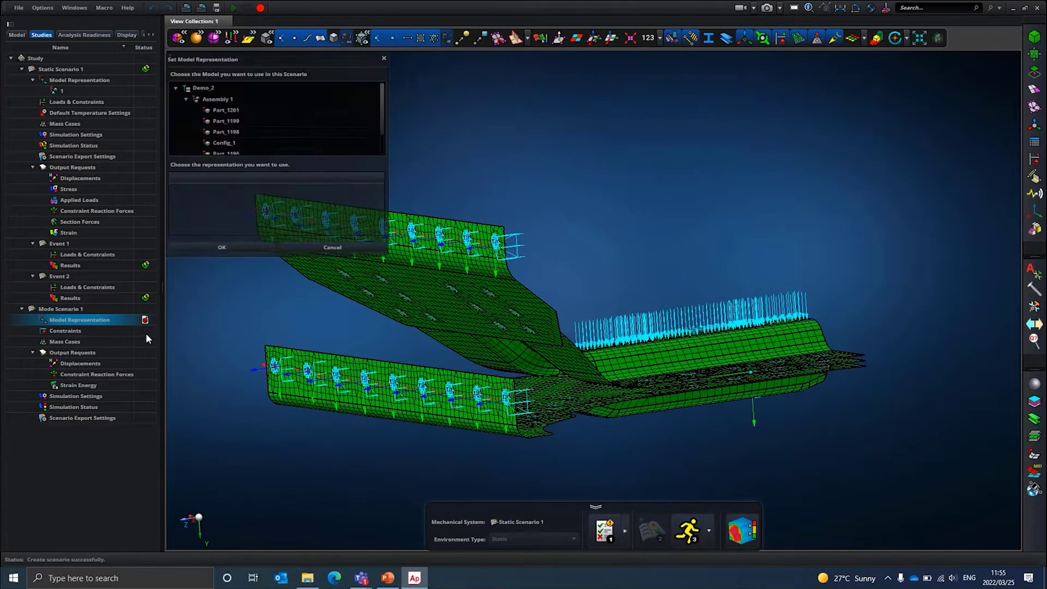
pyautogui.click(200, 89)
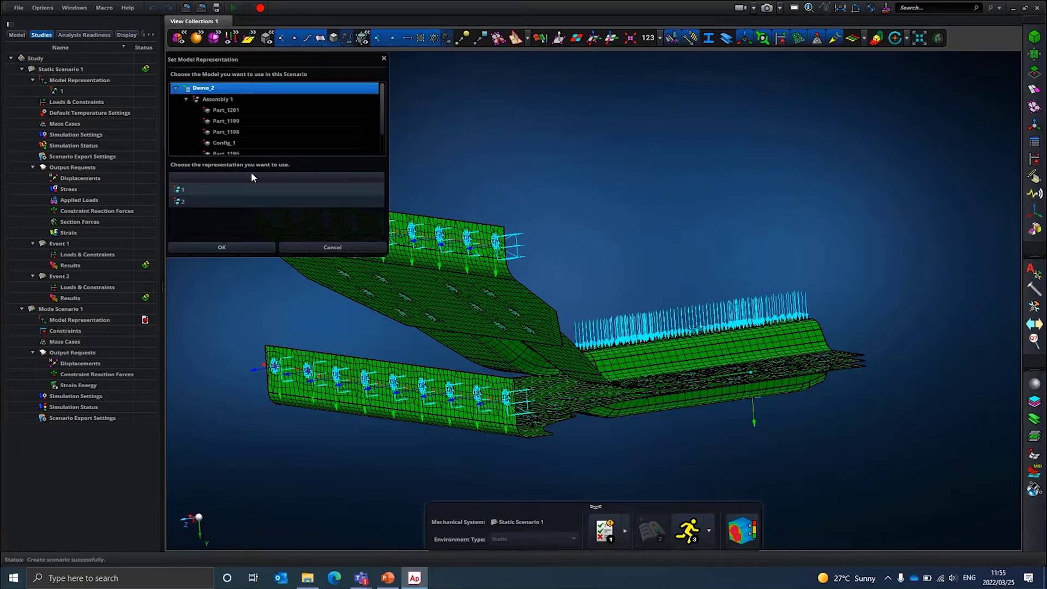
pyautogui.click(221, 247)
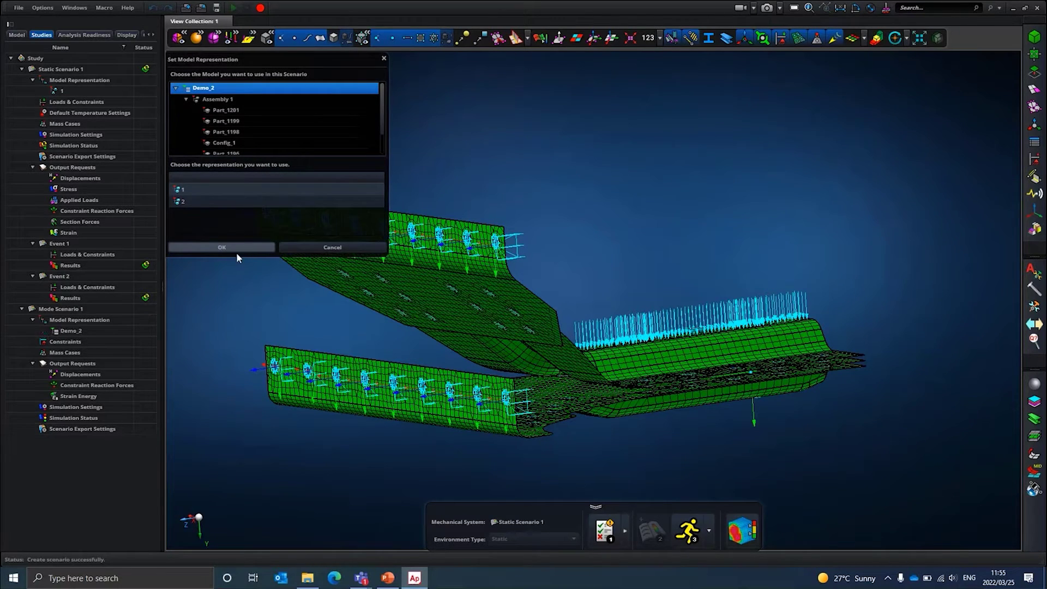
# - Associate all clamped constraints, Constraint 1 through Constraint 18, with Mode Scenario 1
pyautogui.click(63, 343)
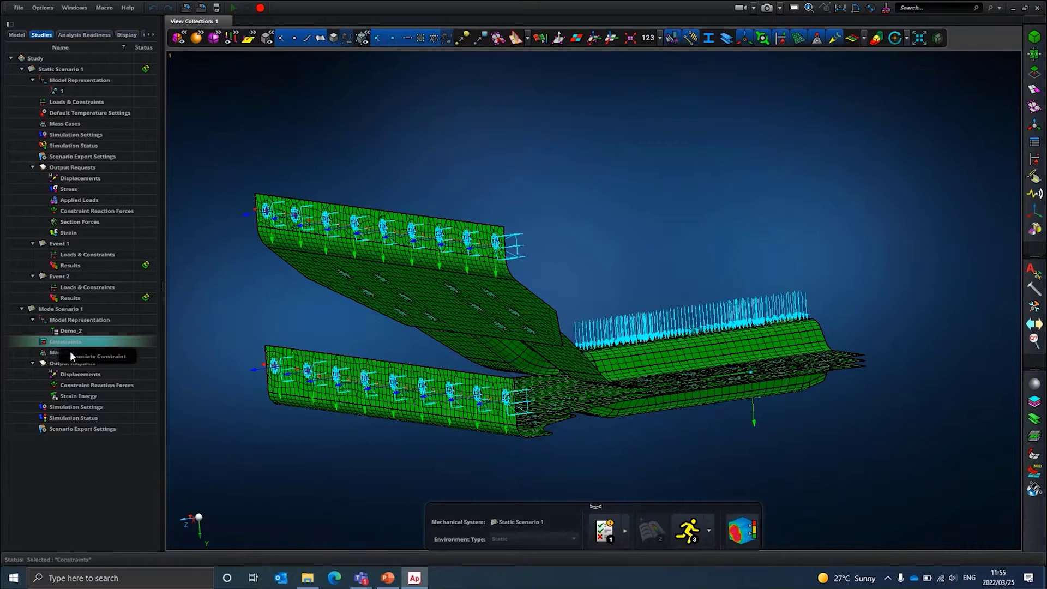
pyautogui.click(75, 353)
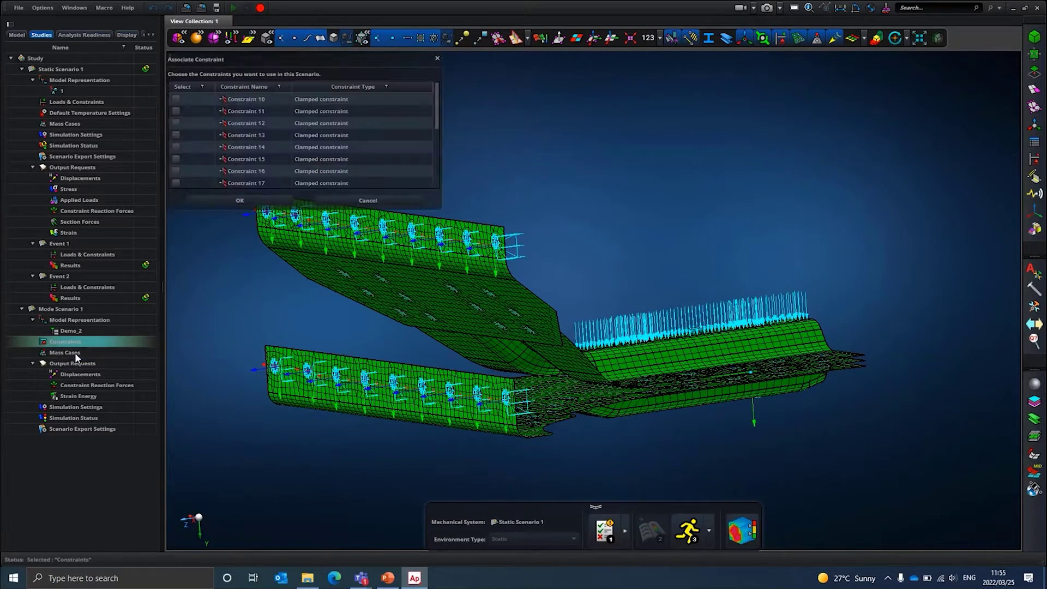
pyautogui.click(175, 111)
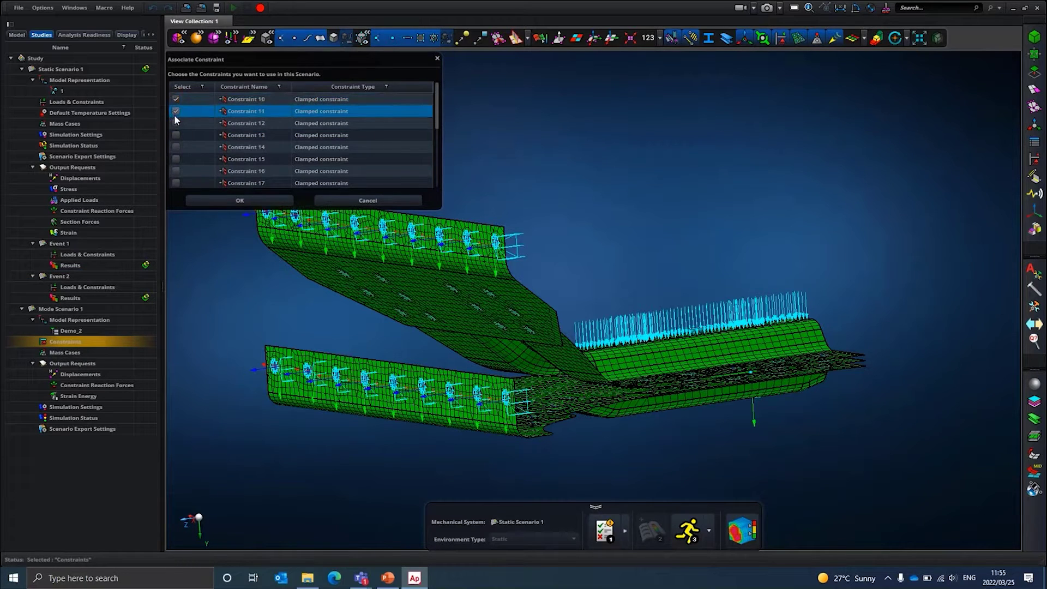
pyautogui.click(175, 123)
pyautogui.click(175, 135)
pyautogui.click(175, 147)
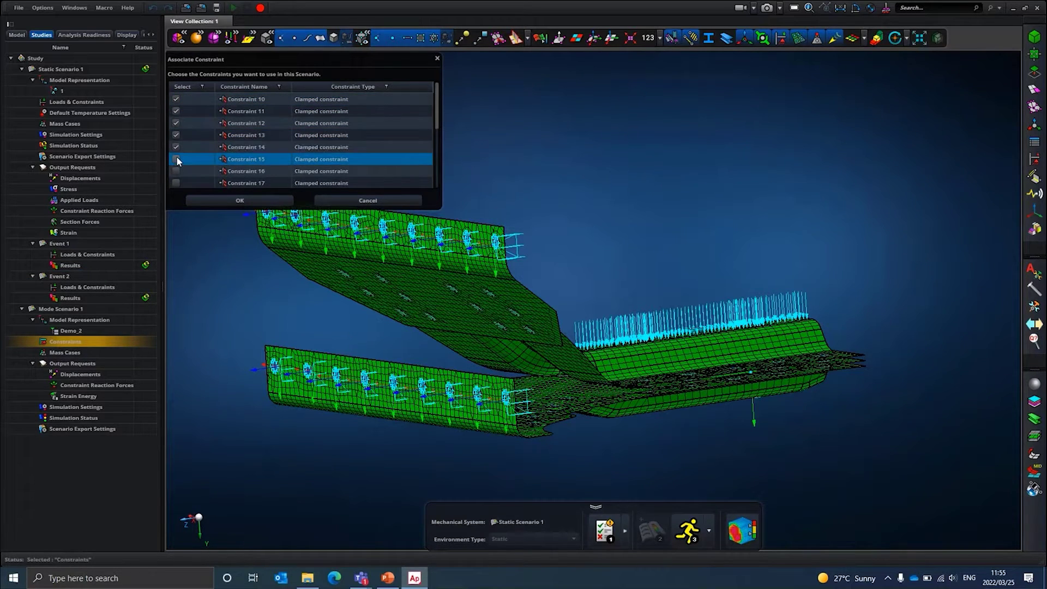
pyautogui.click(176, 161)
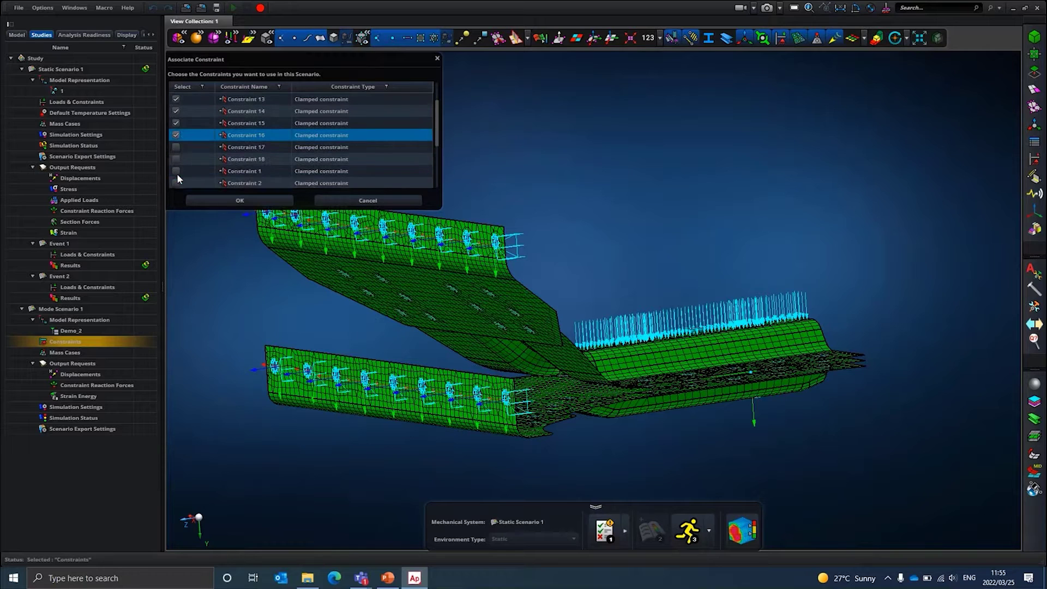
pyautogui.click(175, 170)
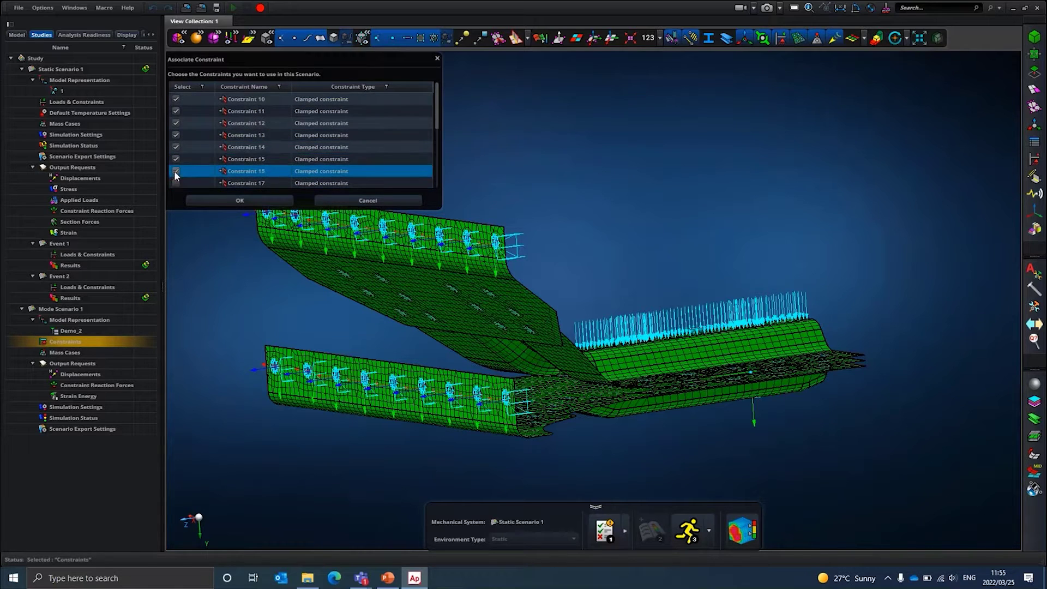
pyautogui.click(175, 182)
pyautogui.scroll(-2, 174, 179)
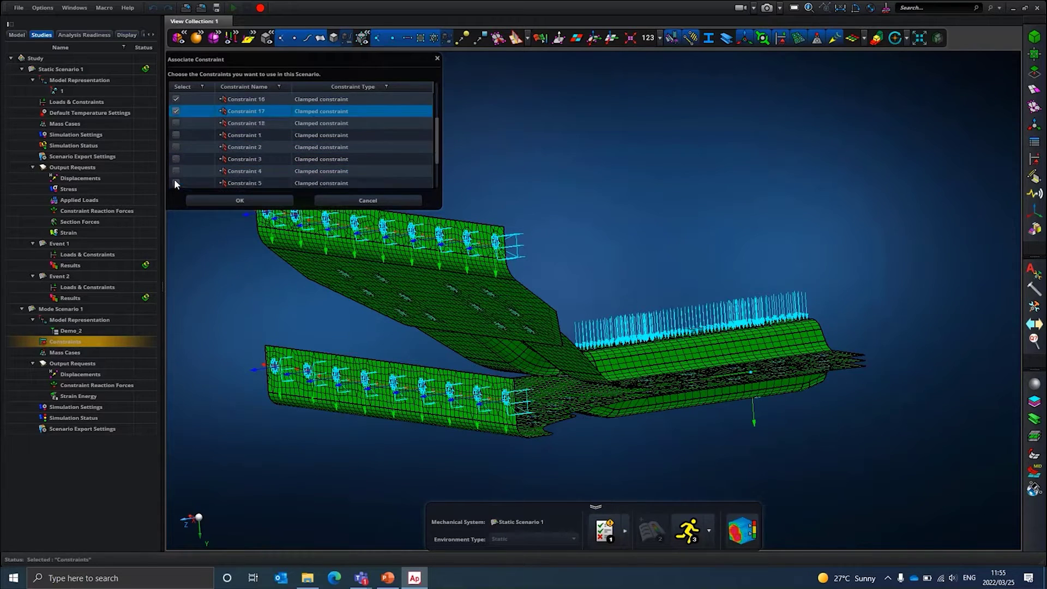
pyautogui.click(175, 122)
pyautogui.click(175, 135)
pyautogui.click(176, 147)
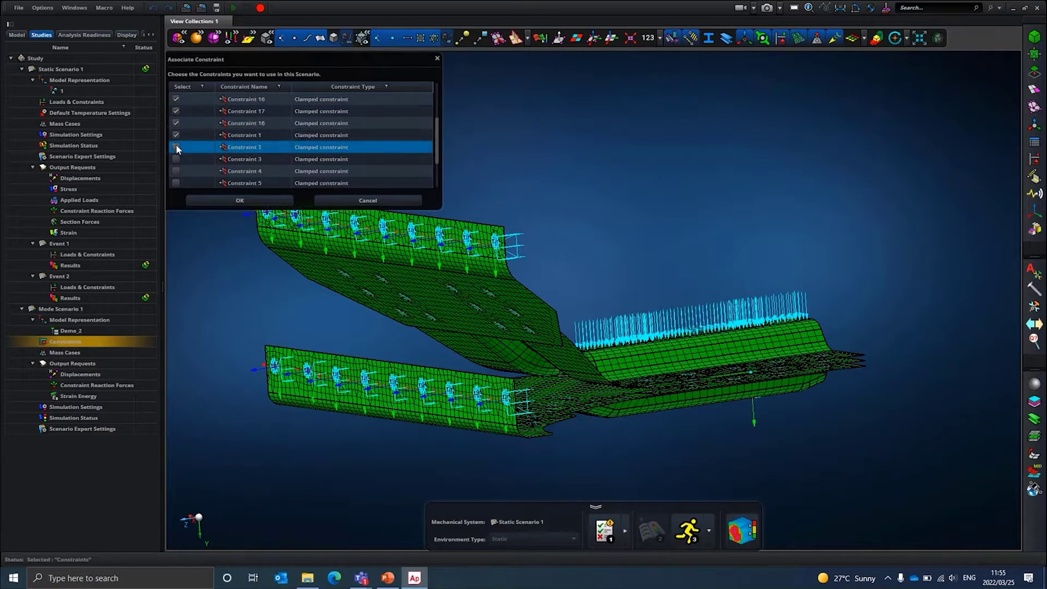
pyautogui.click(176, 159)
pyautogui.click(176, 171)
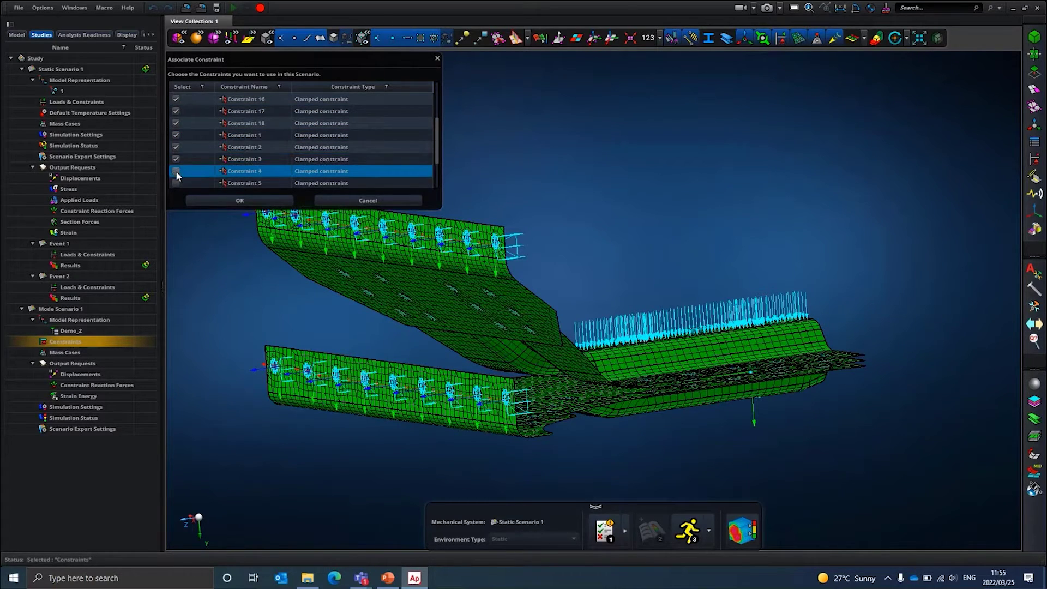
pyautogui.click(176, 182)
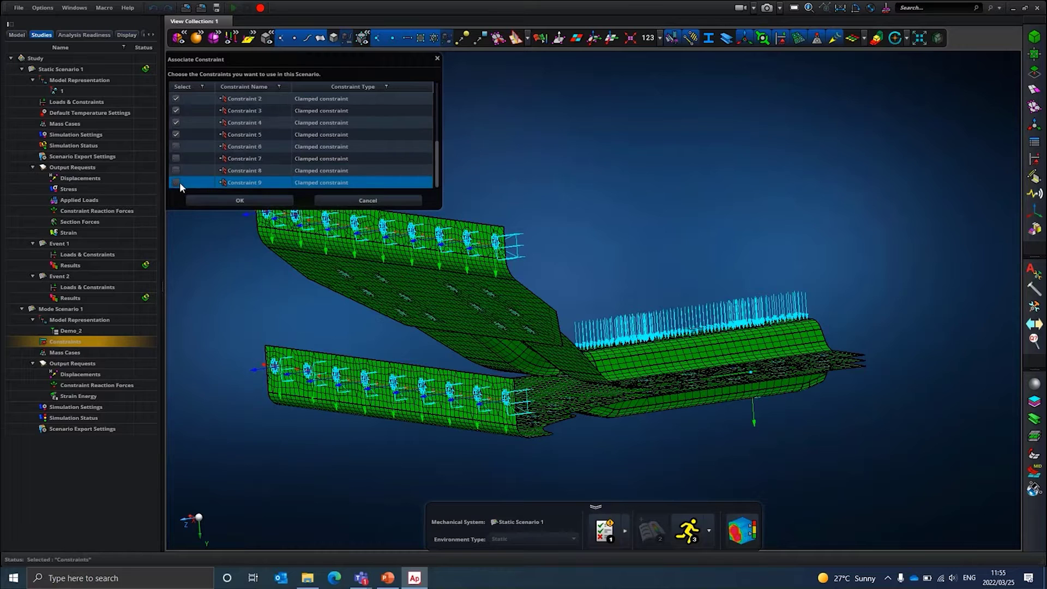
pyautogui.scroll(-4, 175, 164)
pyautogui.click(173, 146)
pyautogui.click(176, 158)
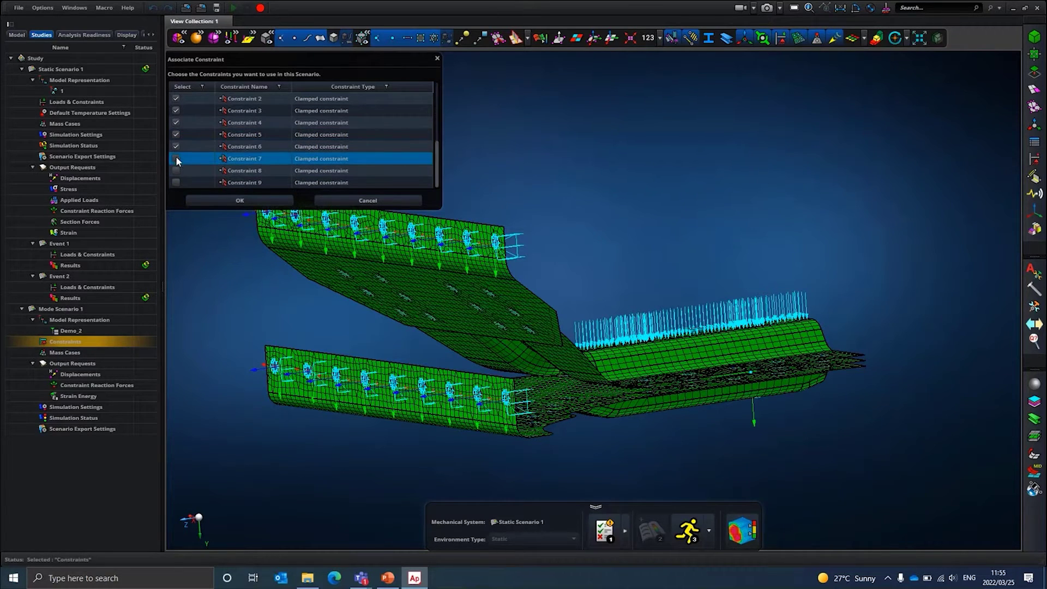
pyautogui.click(176, 170)
pyautogui.click(177, 182)
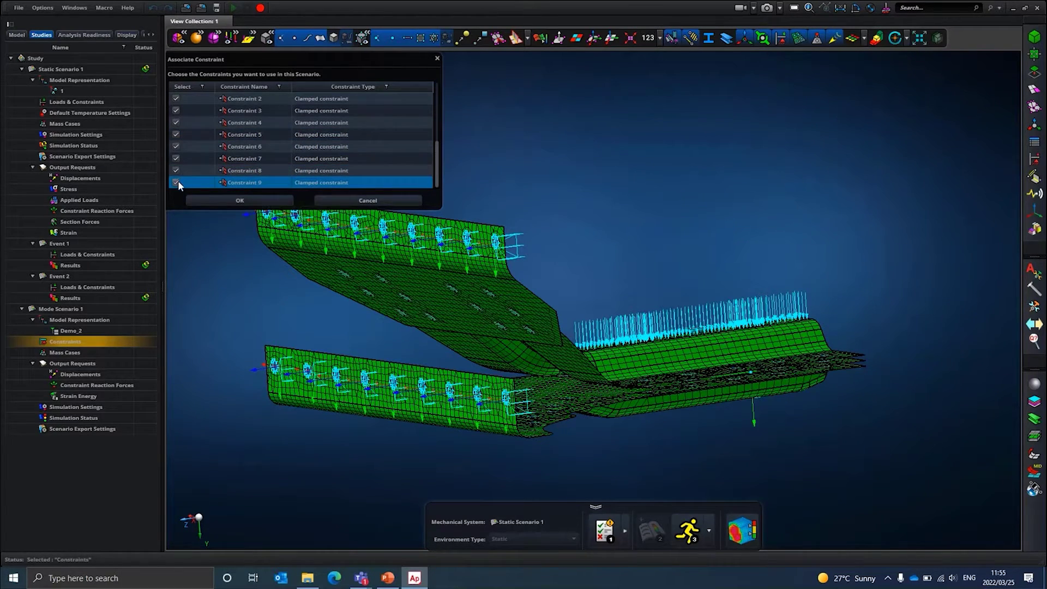
pyautogui.click(274, 200)
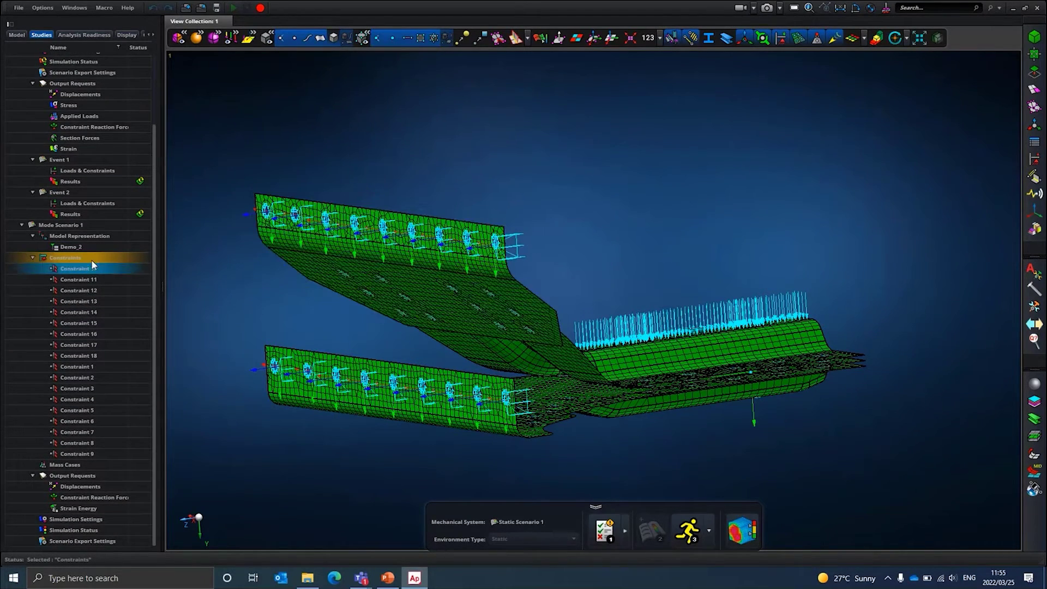
# - Place Mode Scenario 1 in the analysis scene and open its Missing Material Properties offense
pyautogui.click(65, 227)
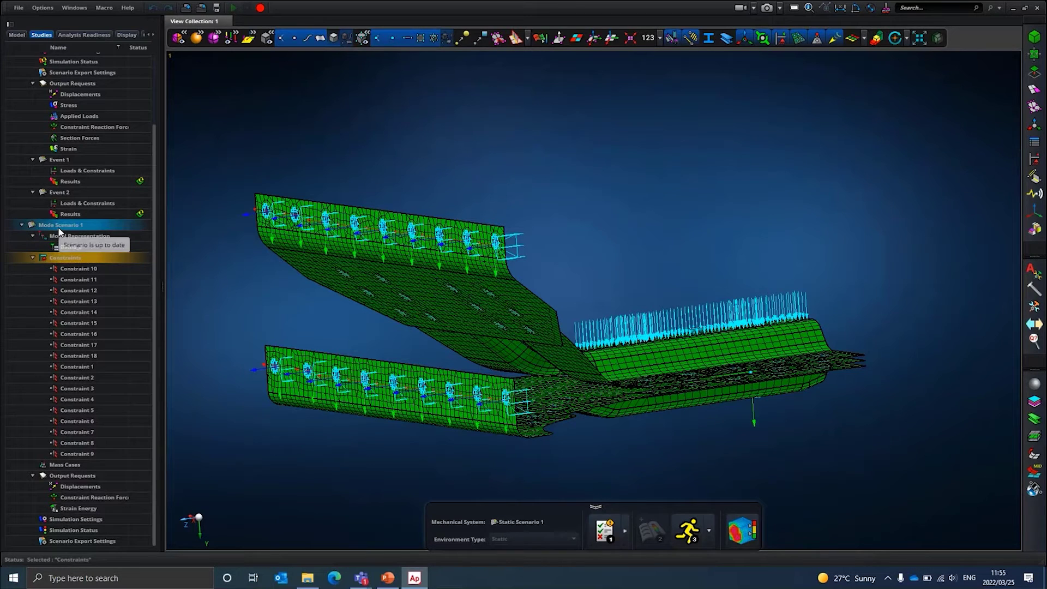
pyautogui.rightClick(66, 228)
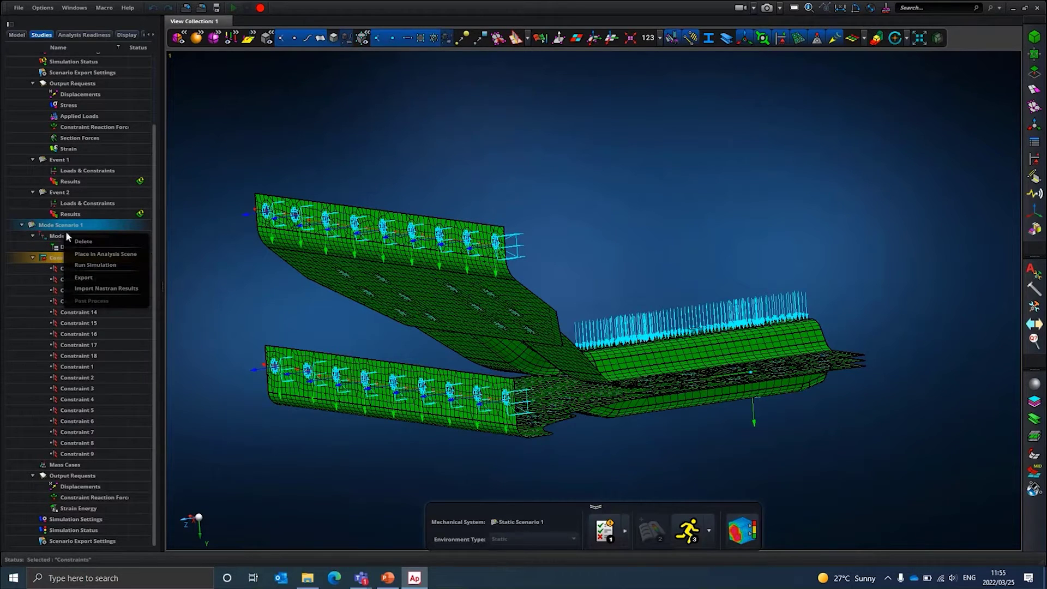
pyautogui.click(106, 254)
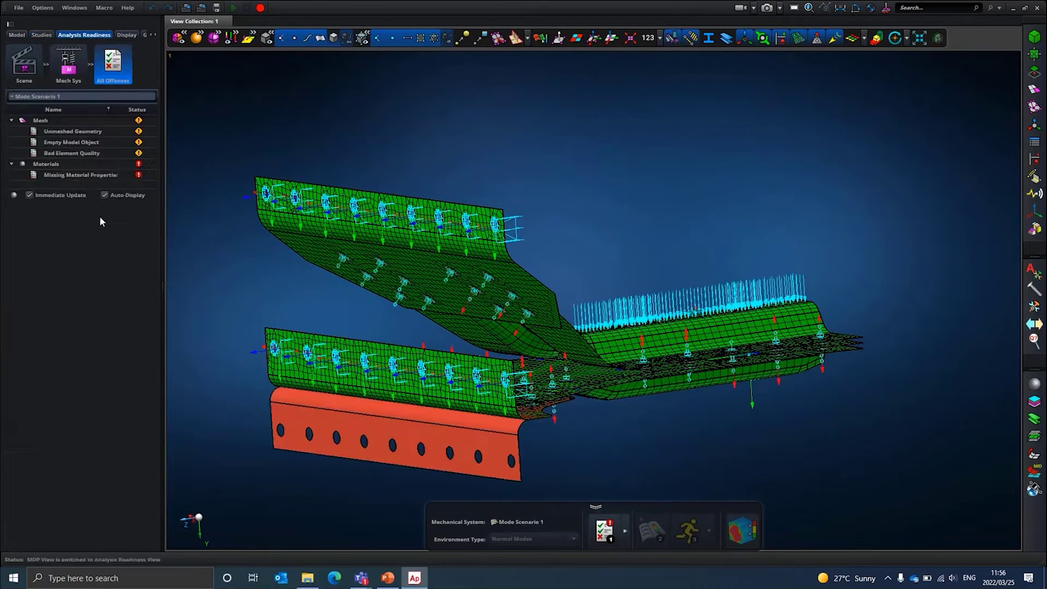
pyautogui.doubleClick(69, 175)
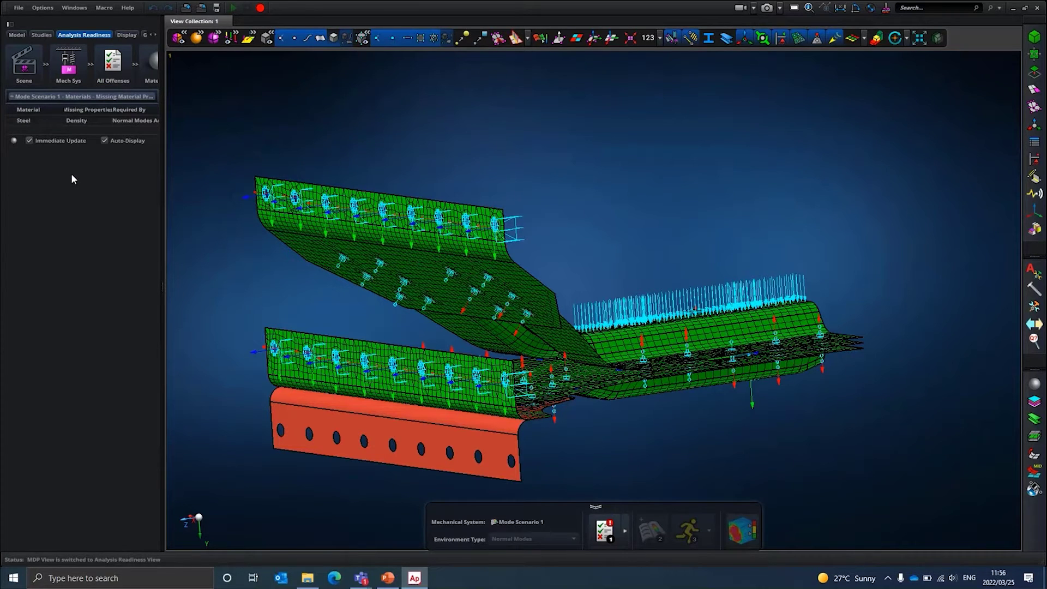
# - Use the remedy for Steel's missing density to add the Mass constitutive model to the material
pyautogui.click(26, 125)
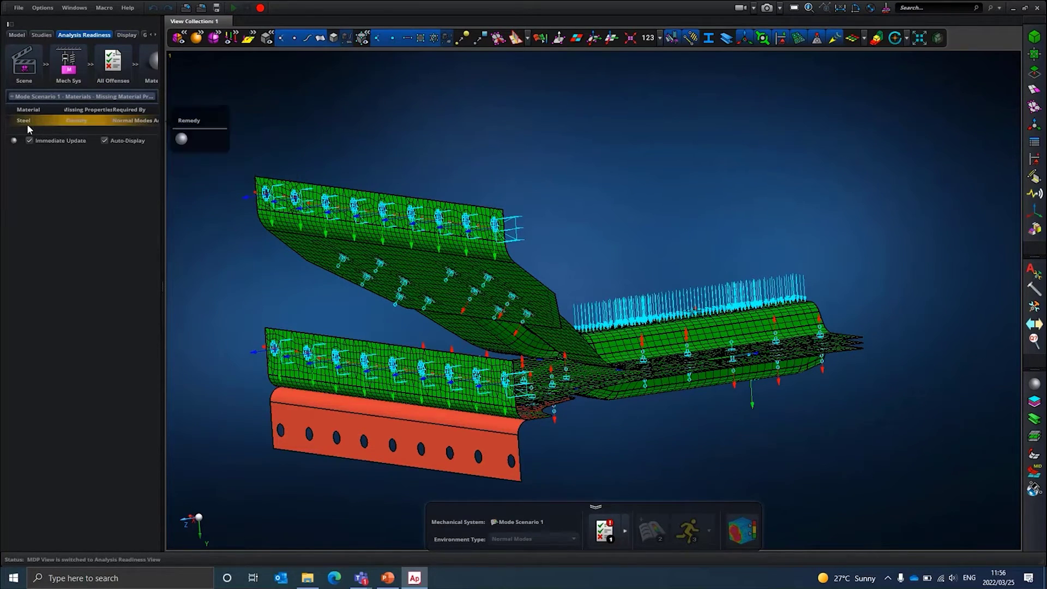
pyautogui.click(180, 138)
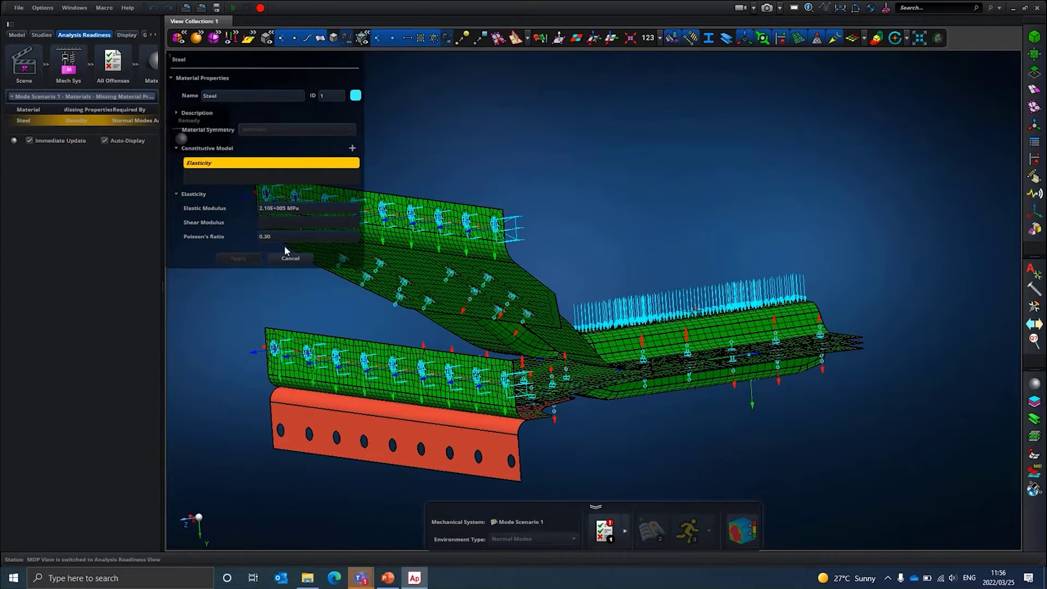
pyautogui.click(352, 149)
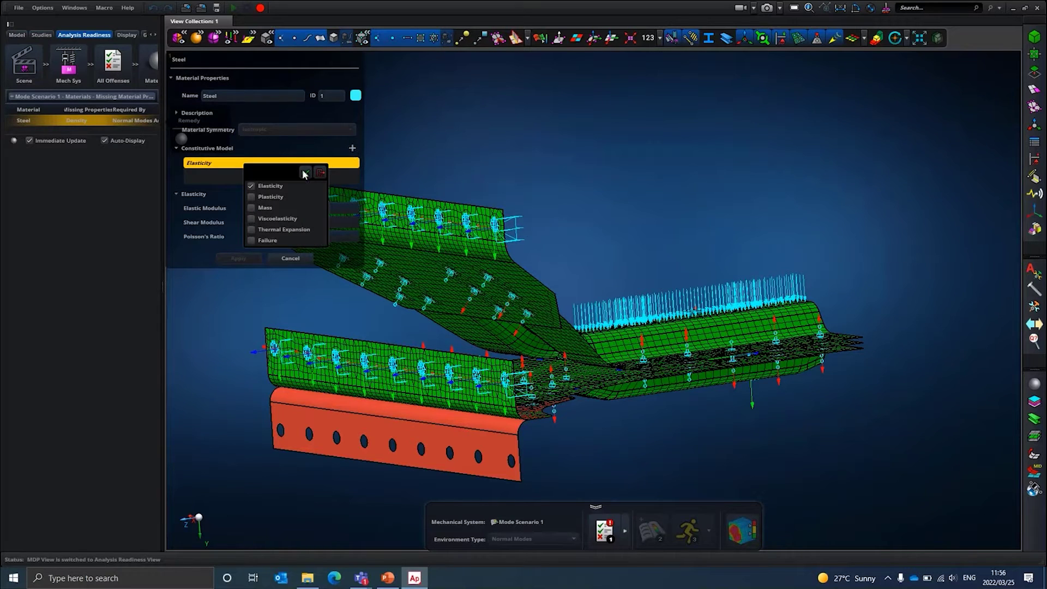
pyautogui.click(259, 208)
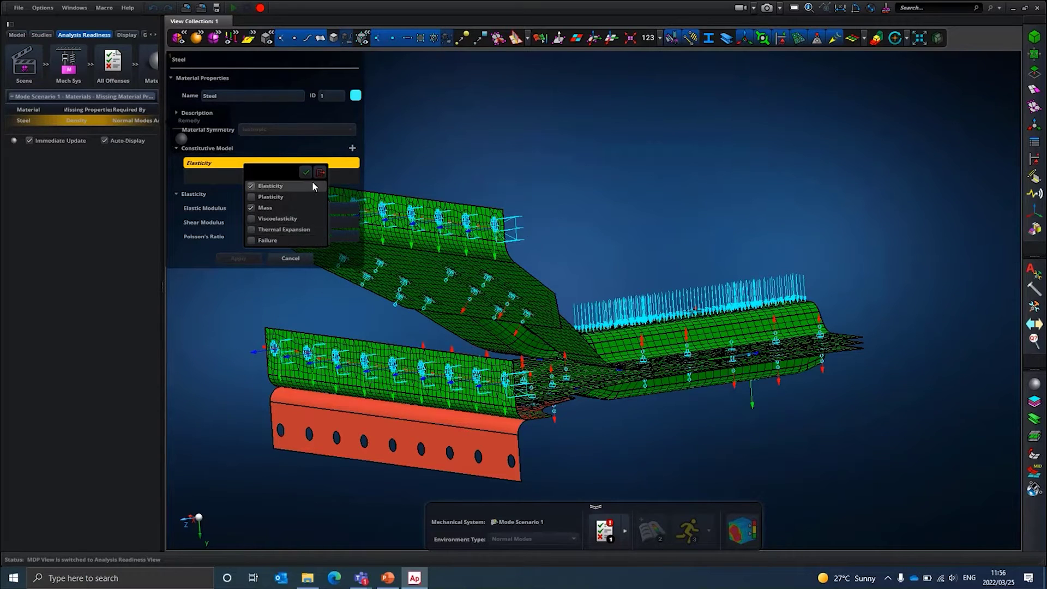
pyautogui.click(304, 173)
# - Set Steel's mass density to 7850 kg/m³, correcting the unit from kg/mm³, and apply the material change
pyautogui.click(284, 207)
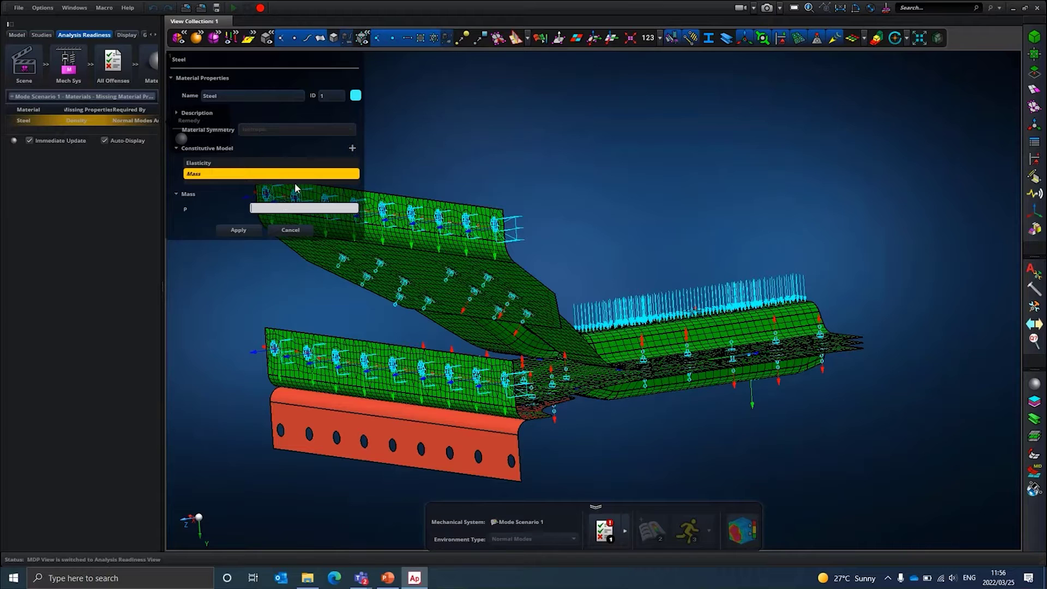
pyautogui.write('7850')
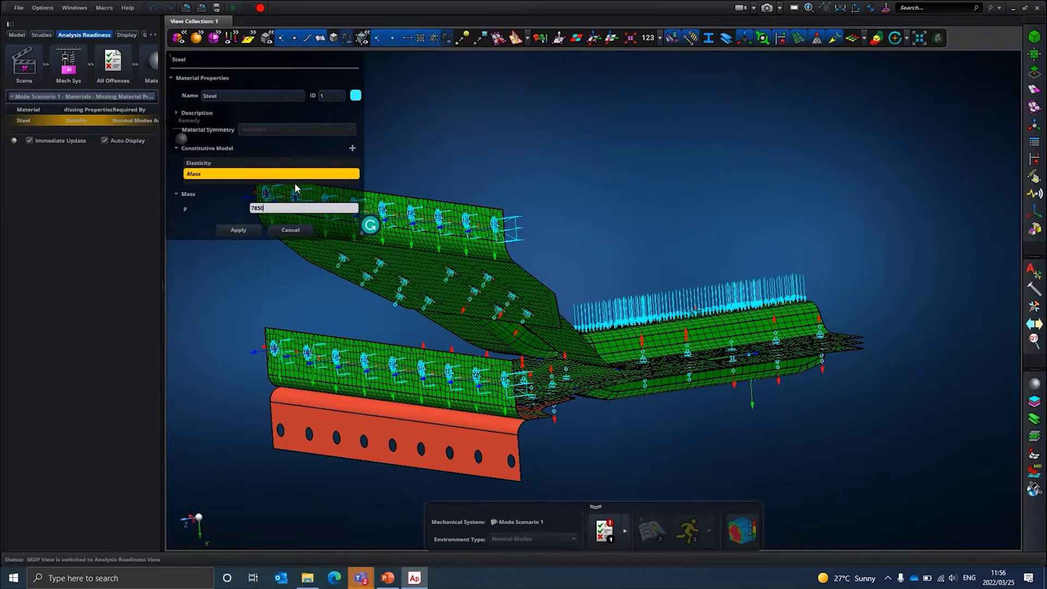
pyautogui.press('Return')
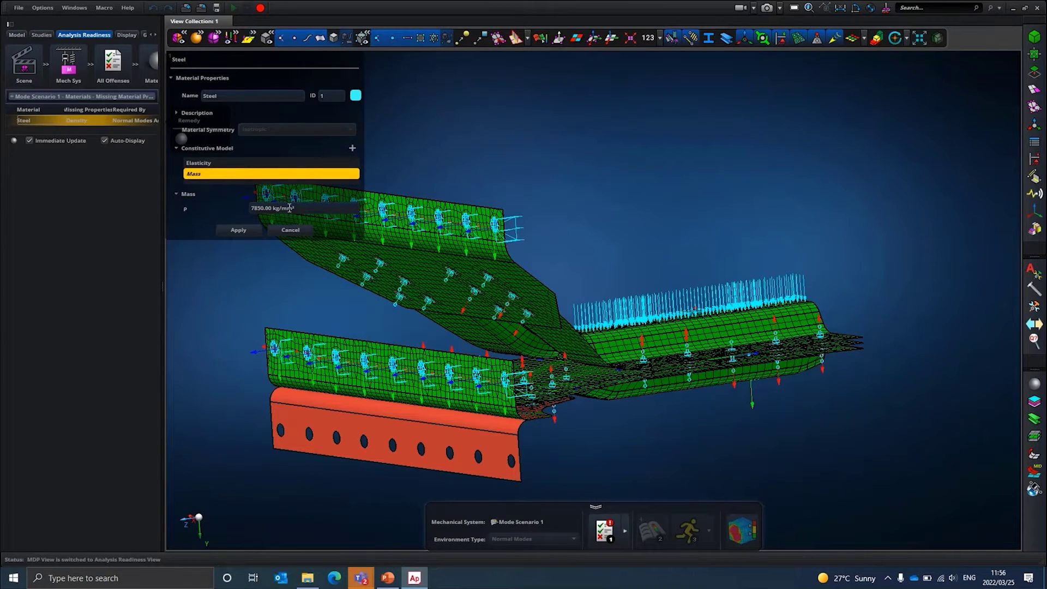
pyautogui.click(289, 208)
pyautogui.click(288, 209)
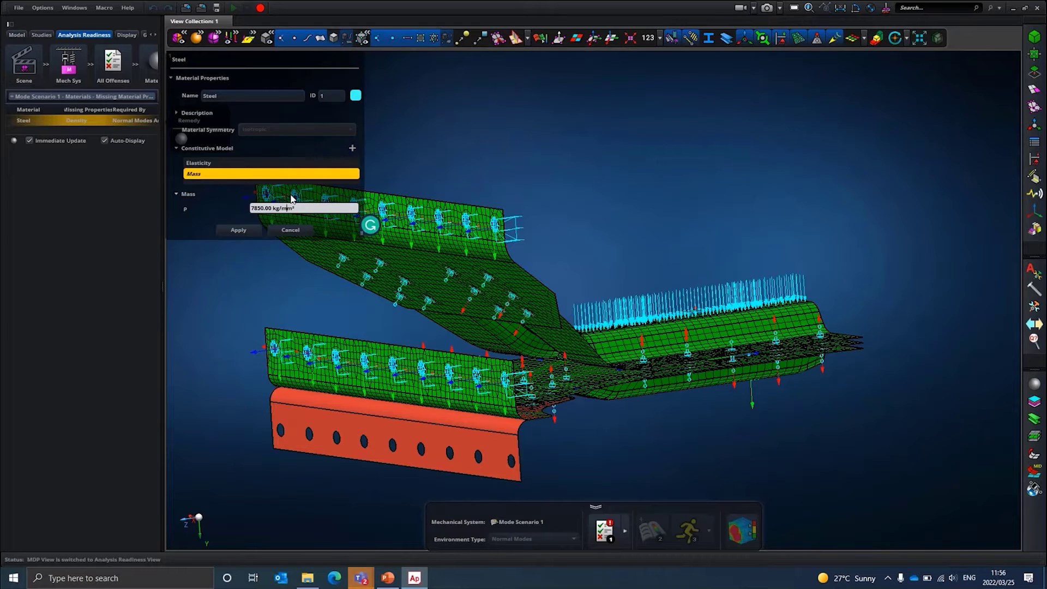
pyautogui.press('BackSpace')
pyautogui.press('Return')
pyautogui.click(240, 230)
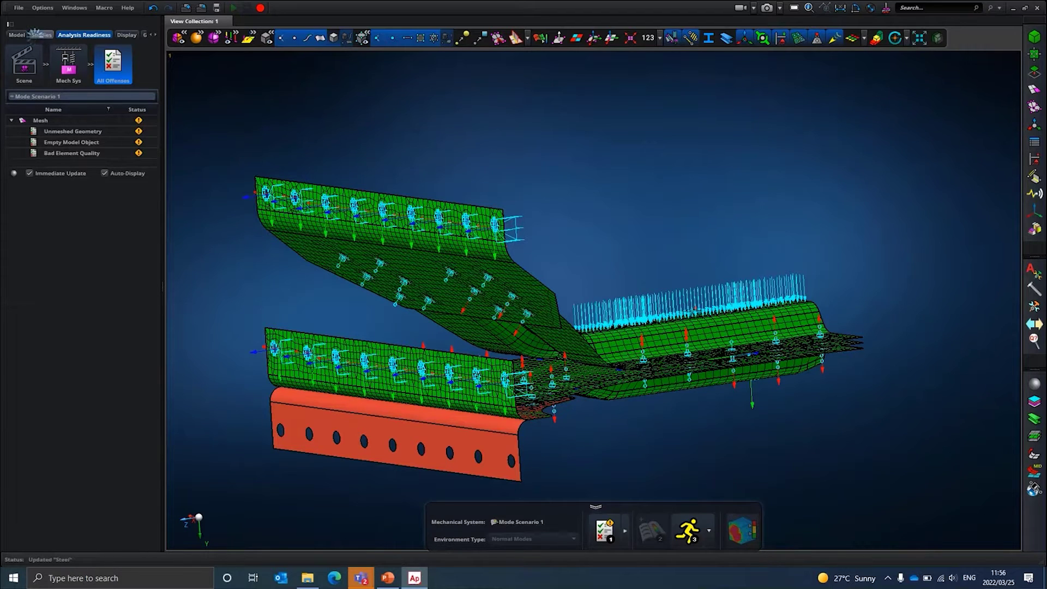
# - Run the simulation of Mode Scenario 1 from the study tree
pyautogui.click(41, 35)
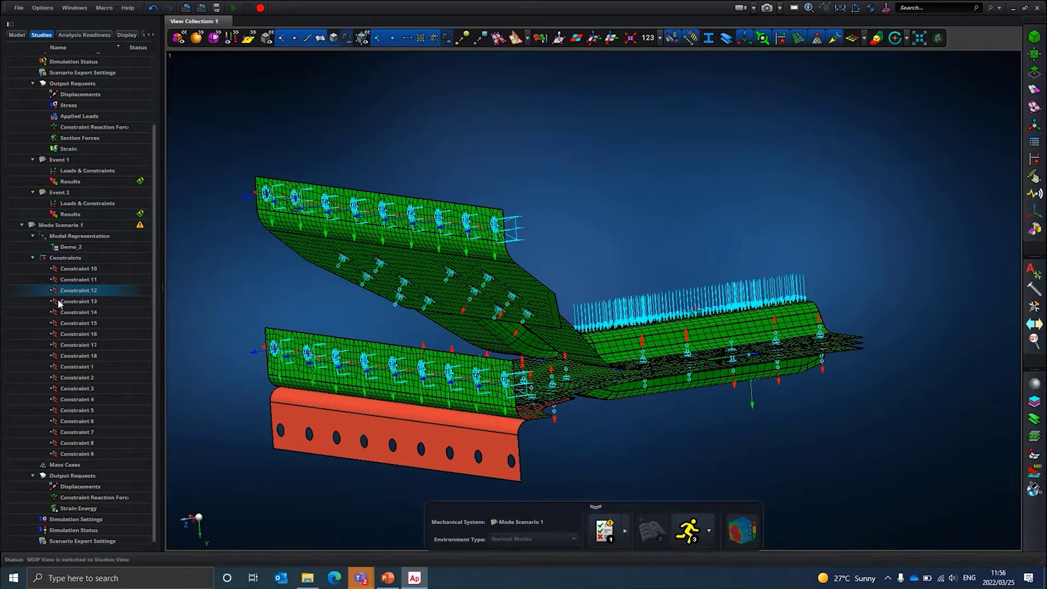
pyautogui.click(65, 225)
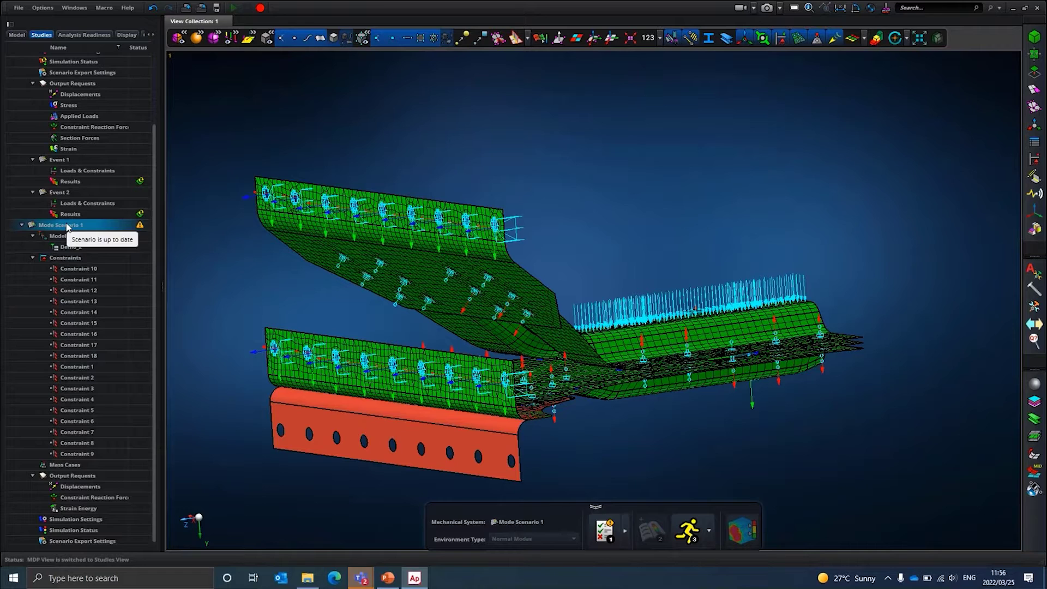
pyautogui.rightClick(68, 226)
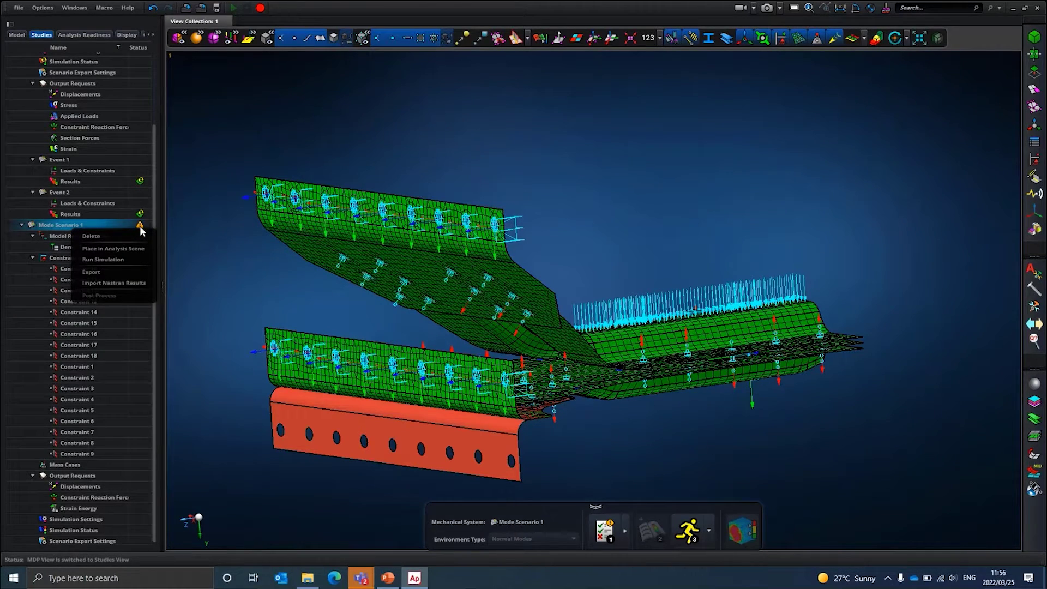
pyautogui.click(116, 259)
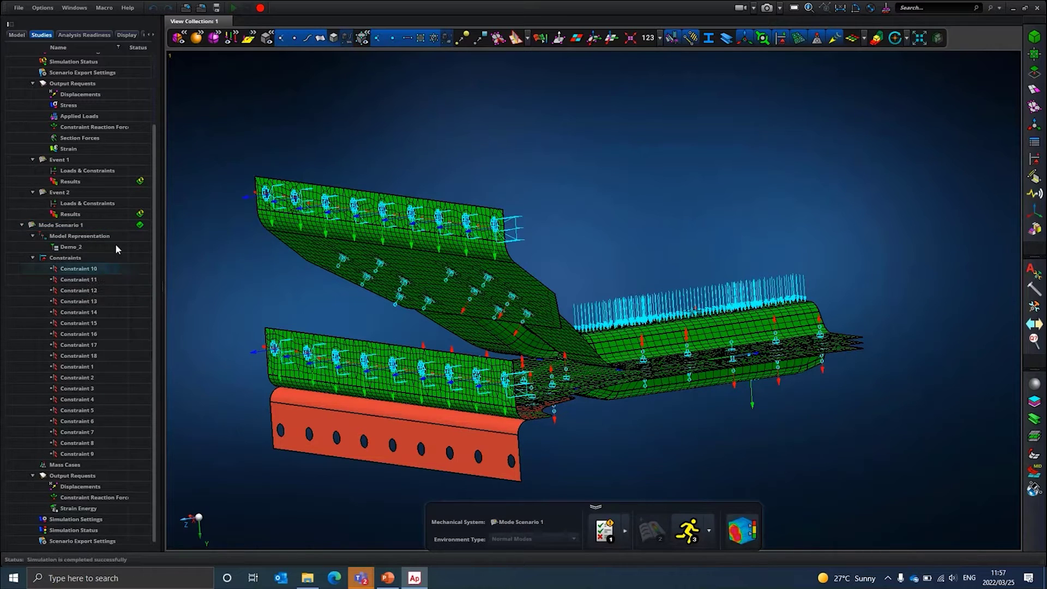
# - Run the Static Scenario 1 simulation again so its results include the updated Steel material
pyautogui.scroll(3, 110, 199)
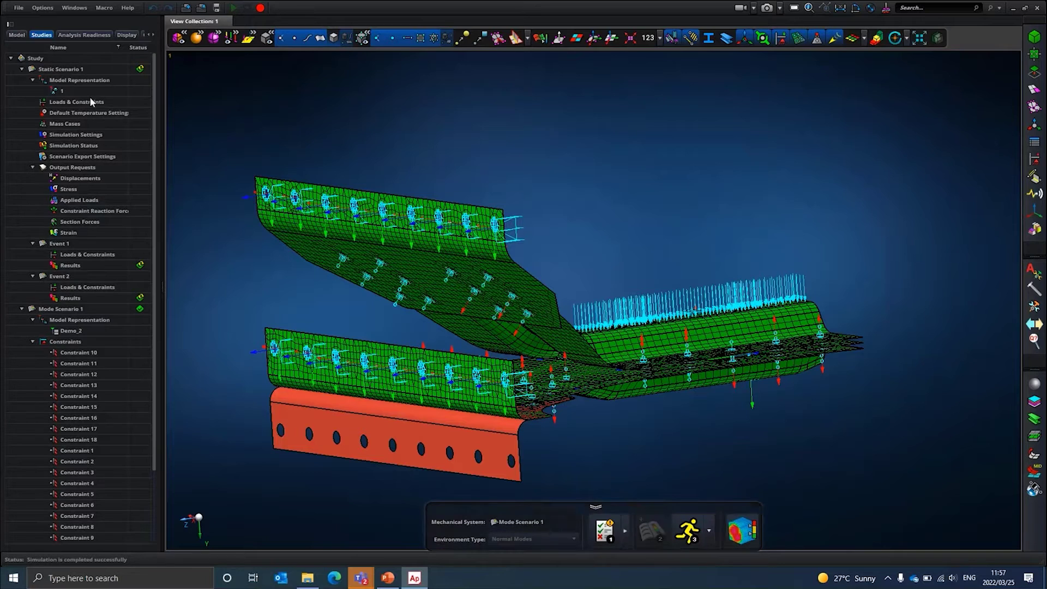
pyautogui.rightClick(84, 69)
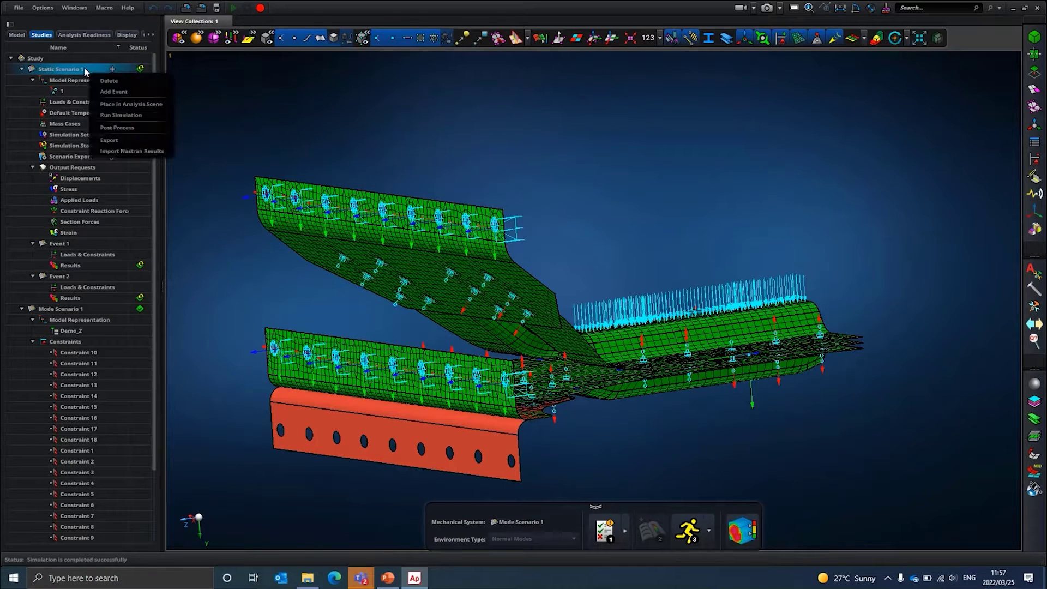
pyautogui.click(125, 116)
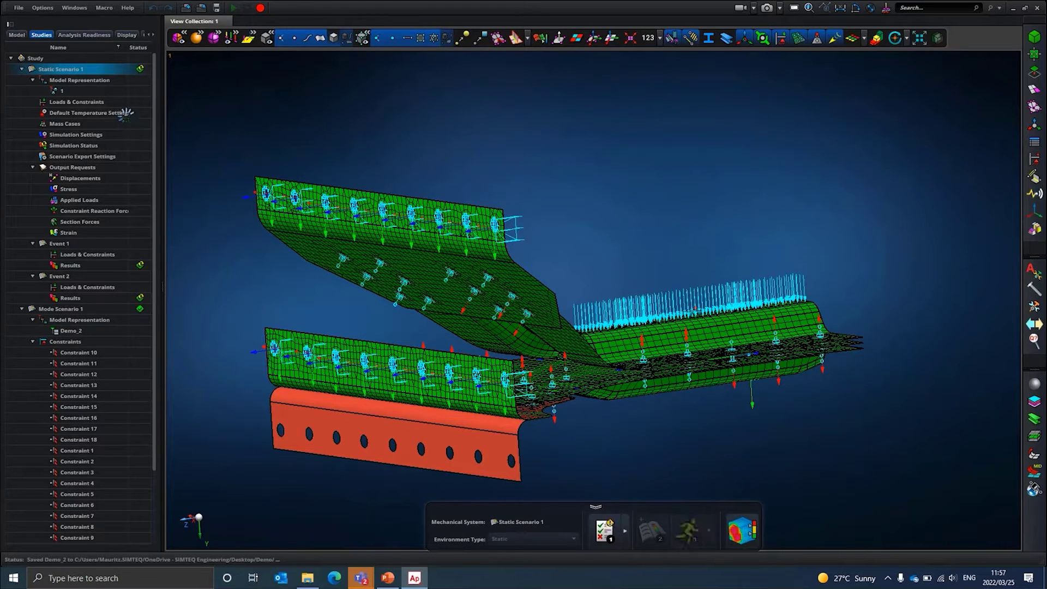
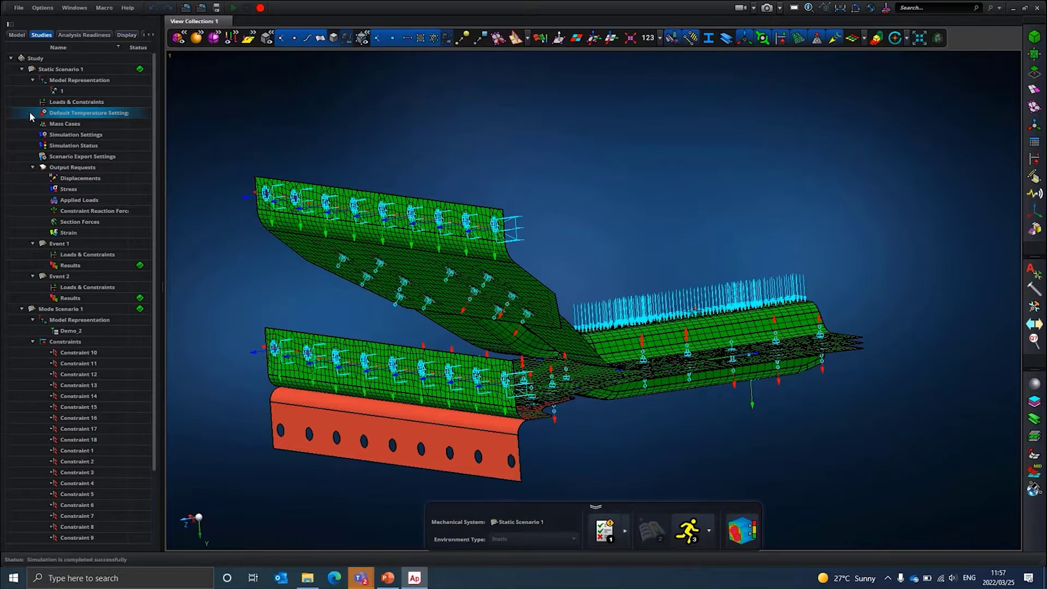
# - Open Static Scenario 1 for post-processing with Event 1 as the active event
pyautogui.click(18, 229)
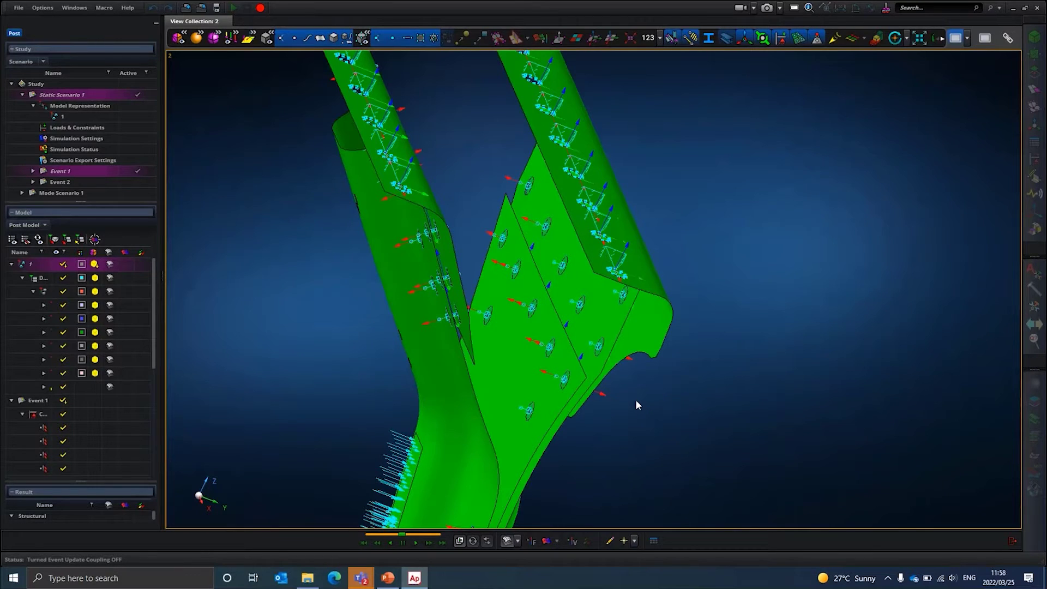
pyautogui.scroll(-5, 636, 398)
pyautogui.moveTo(391, 353); pyautogui.dragTo(444, 300, button='middle')
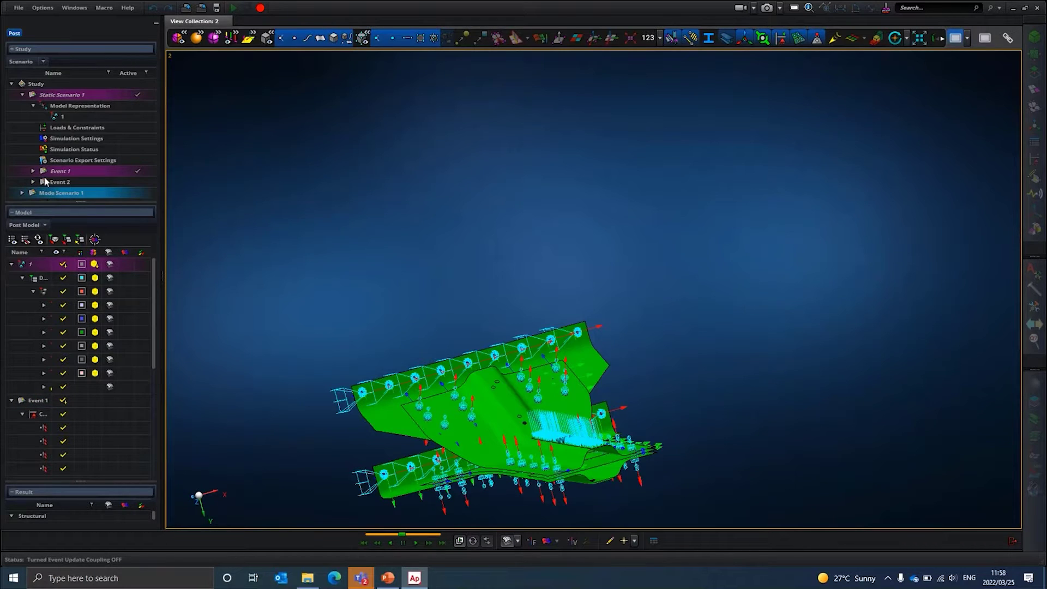
pyautogui.click(55, 105)
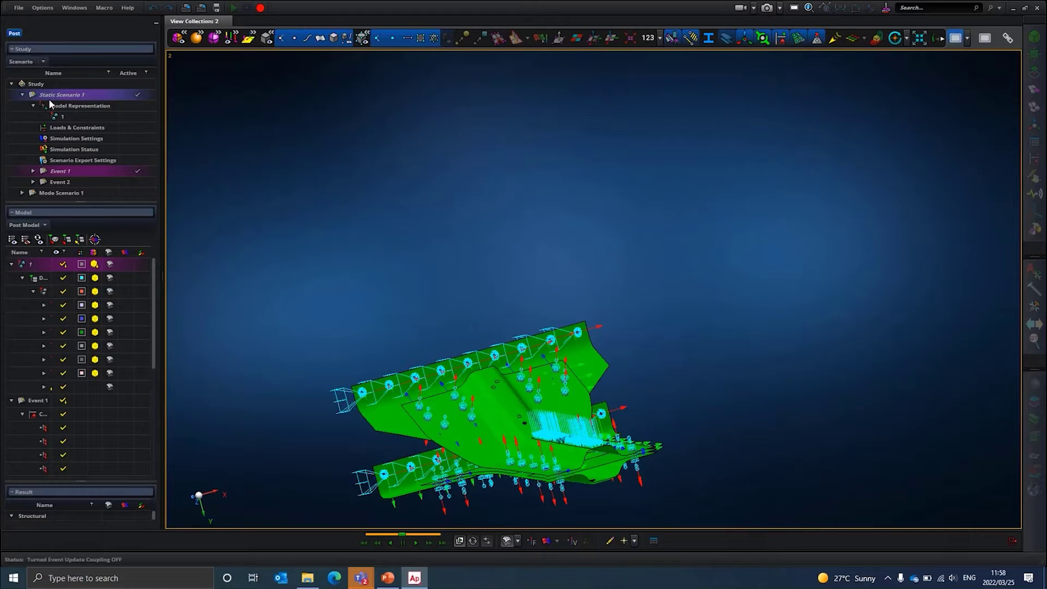
pyautogui.click(57, 171)
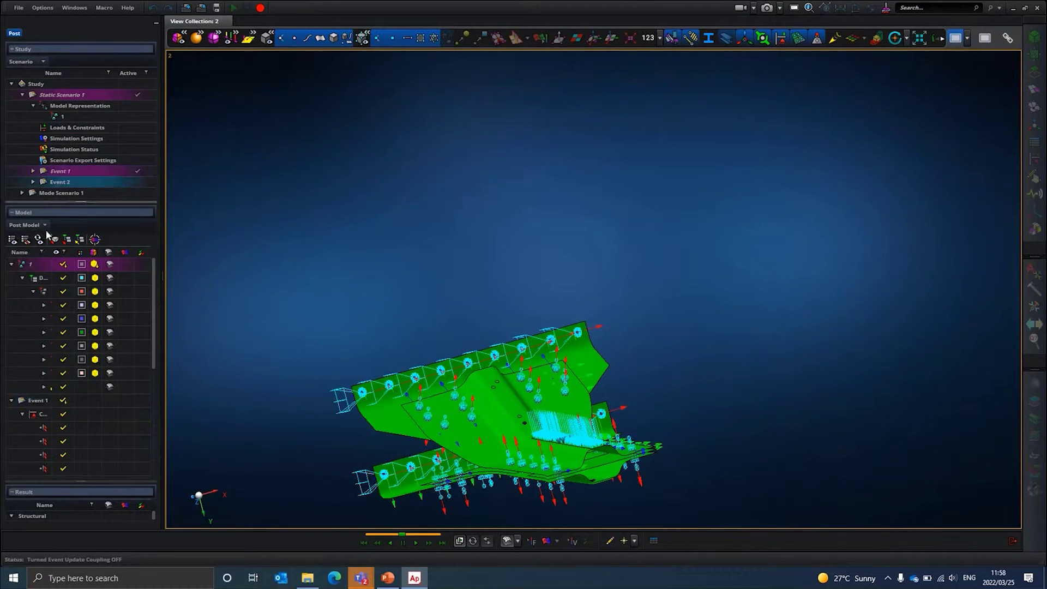
# - Widen the post-processing browser to show full object names and enlarge its Result section
pyautogui.moveTo(59, 281)
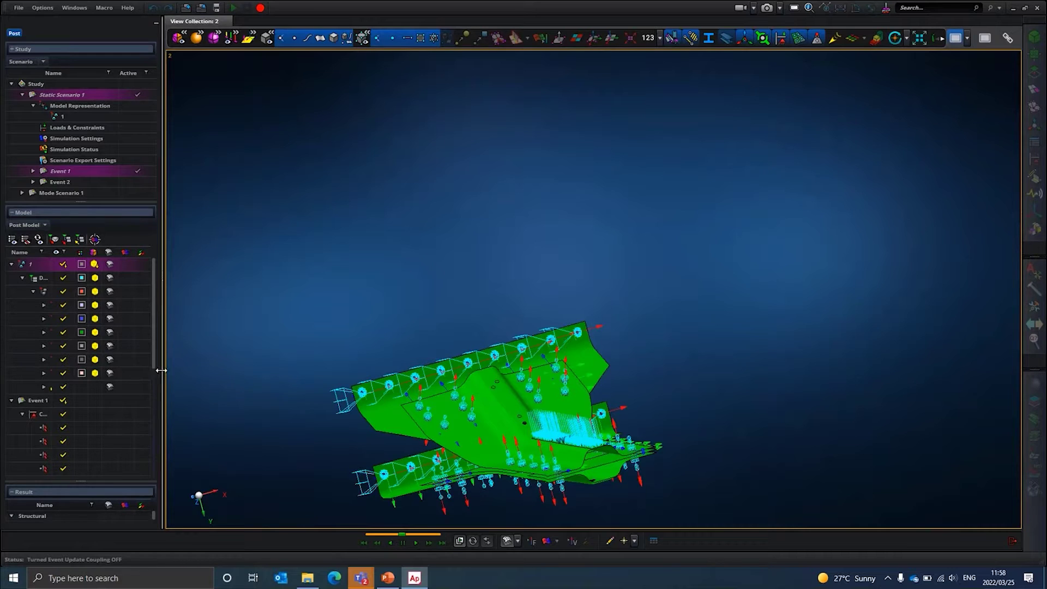
pyautogui.moveTo(162, 371); pyautogui.dragTo(248, 376)
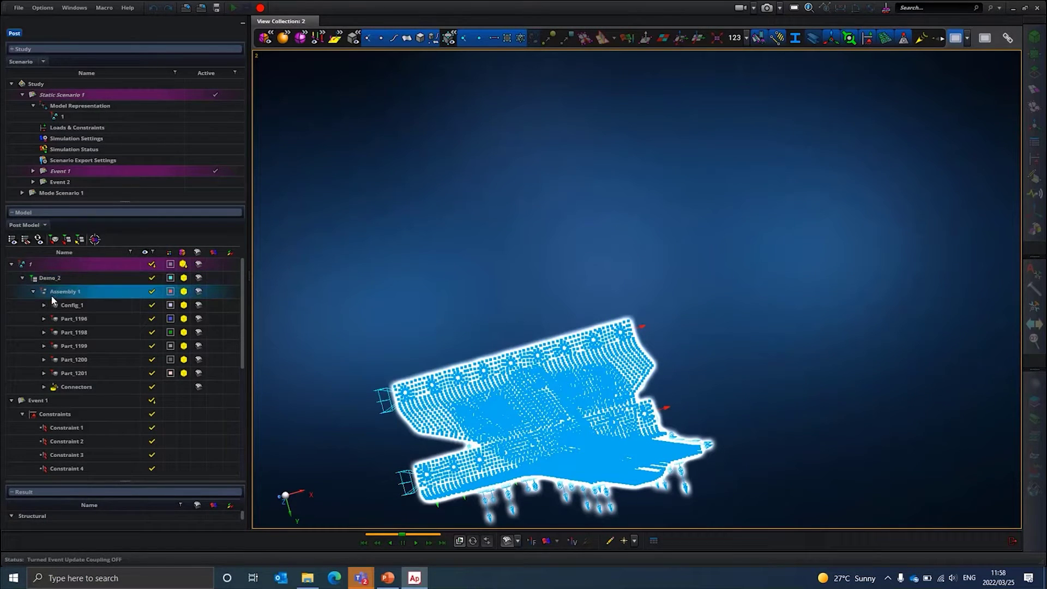
pyautogui.scroll(-3, 68, 325)
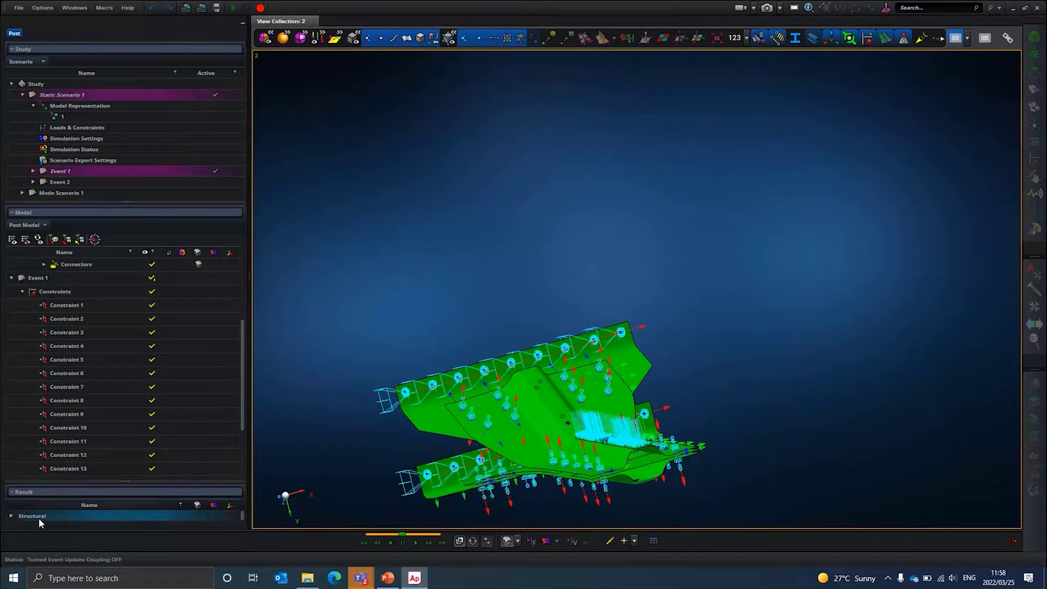
pyautogui.moveTo(118, 481); pyautogui.dragTo(119, 362)
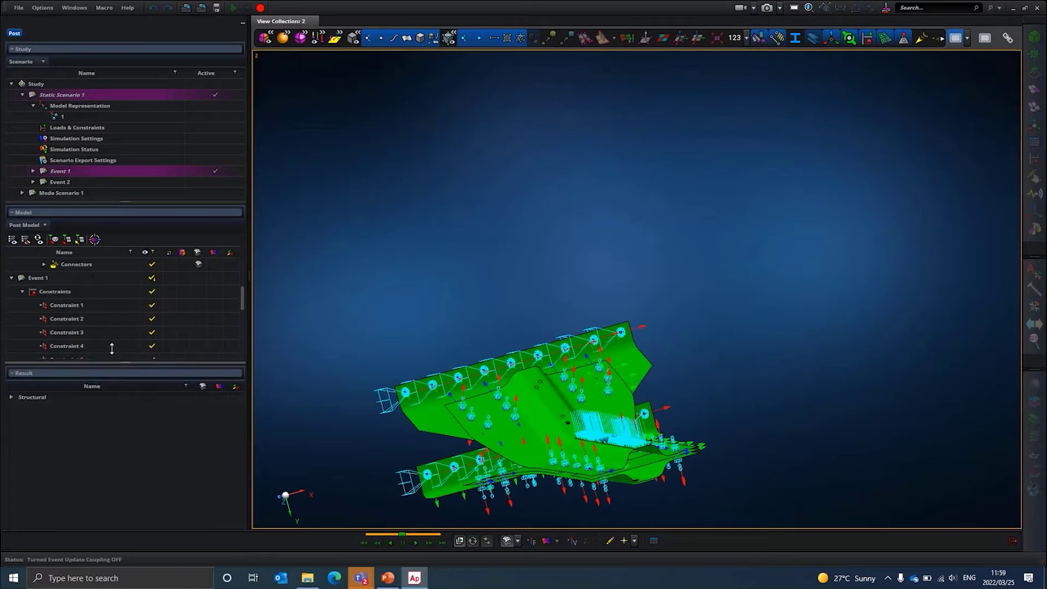
# - Look through the post model's Event 1 constraints and the parts of Assembly 1
pyautogui.scroll(2, 91, 316)
pyautogui.click(87, 306)
pyautogui.scroll(-1, 77, 315)
pyautogui.scroll(-1, 78, 319)
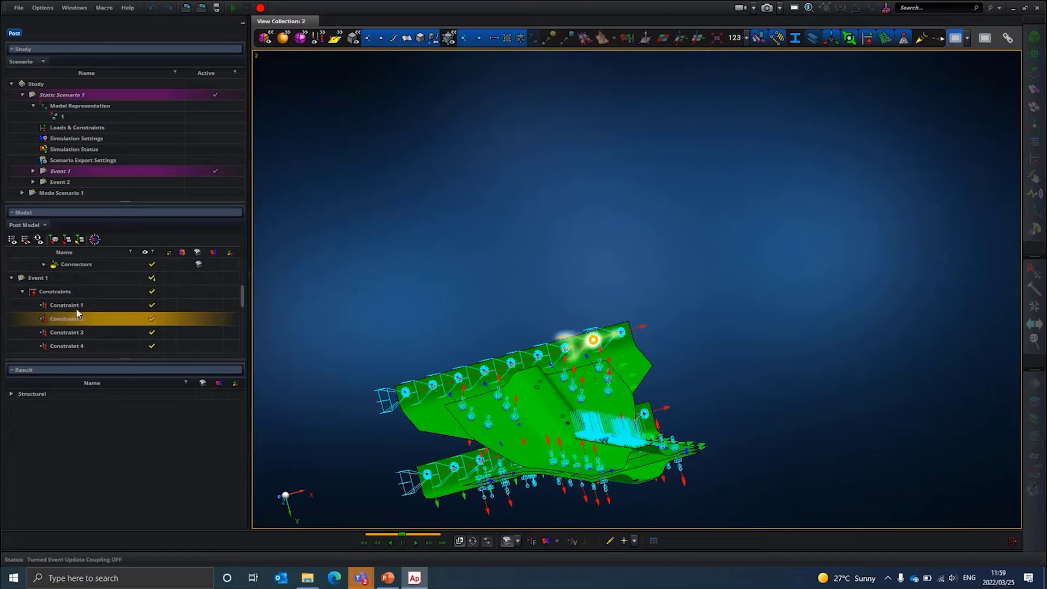
pyautogui.click(46, 293)
pyautogui.scroll(3, 44, 292)
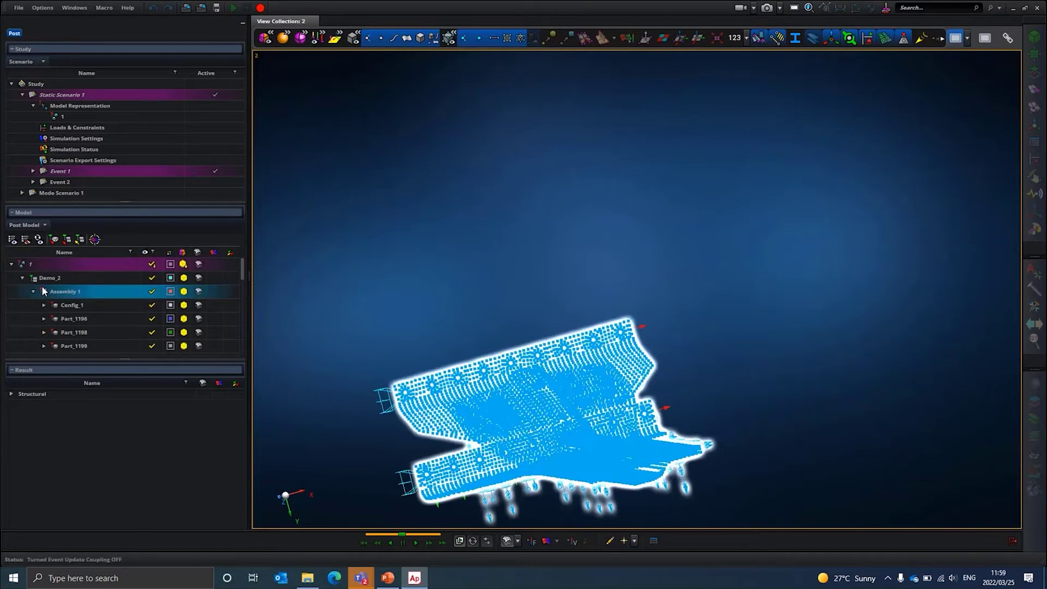
# - Activate Event 2 and turn off the deformed shape plot of its Displacements Translational result
pyautogui.click(53, 183)
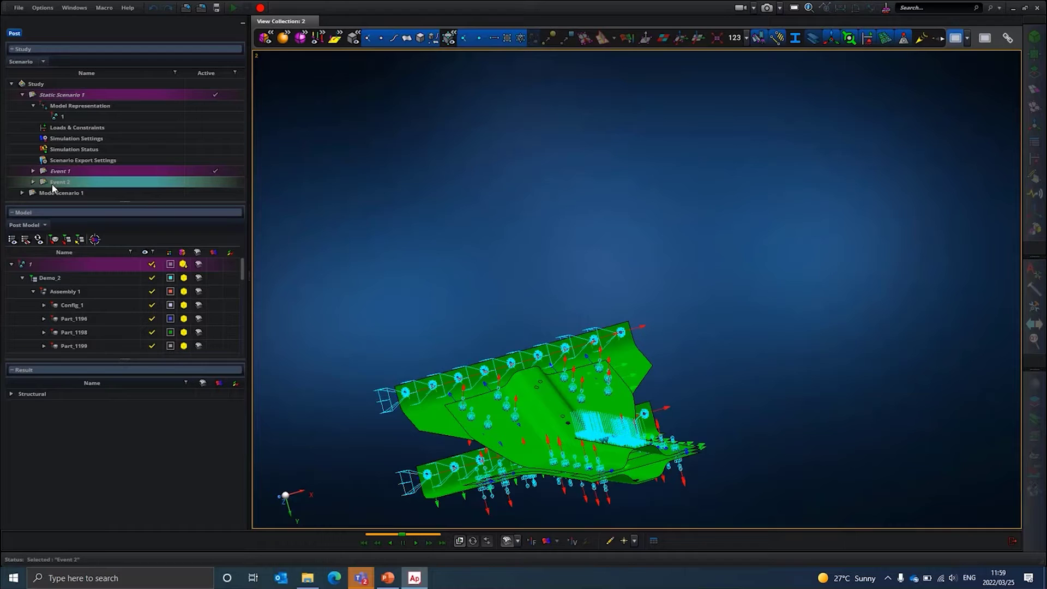
pyautogui.doubleClick(53, 183)
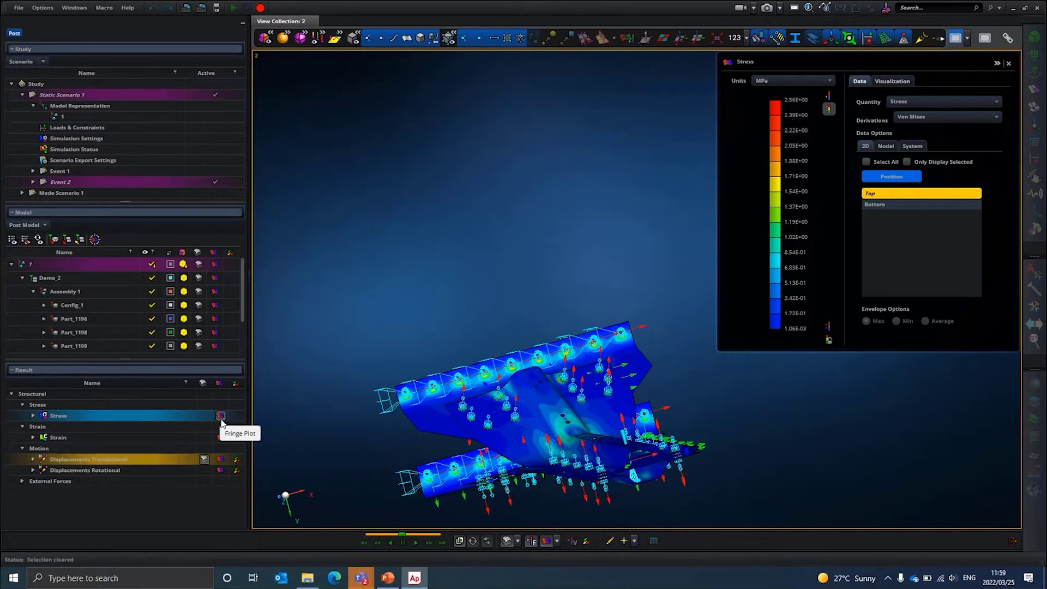
pyautogui.click(205, 460)
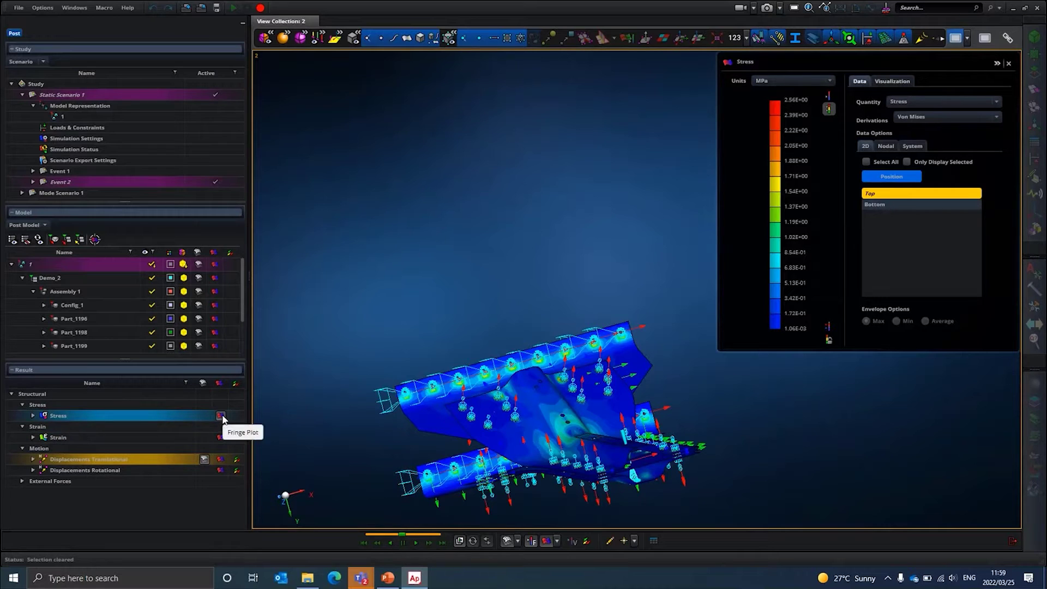
pyautogui.click(204, 461)
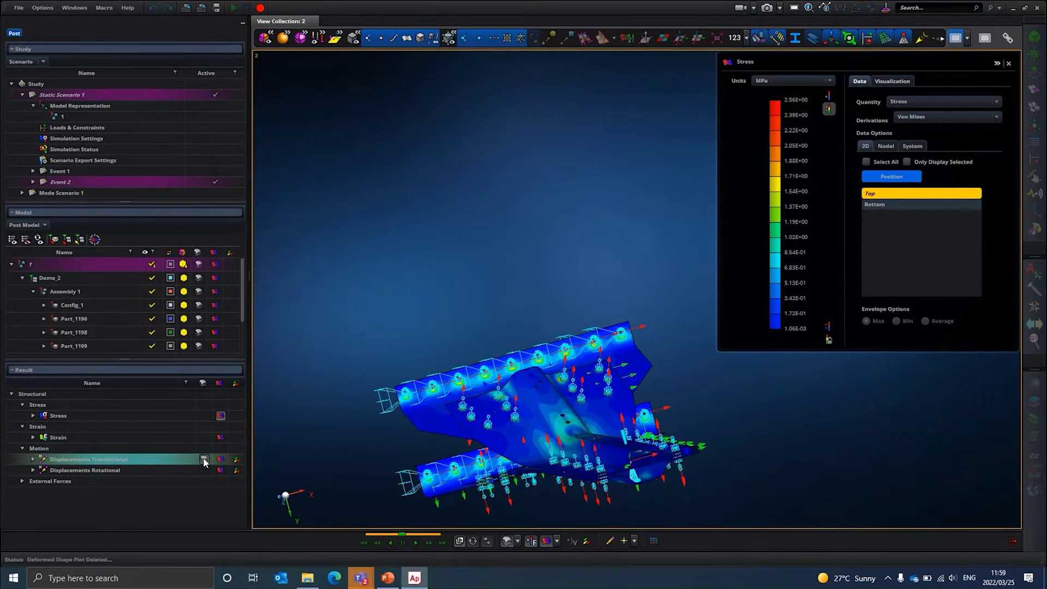
pyautogui.click(205, 461)
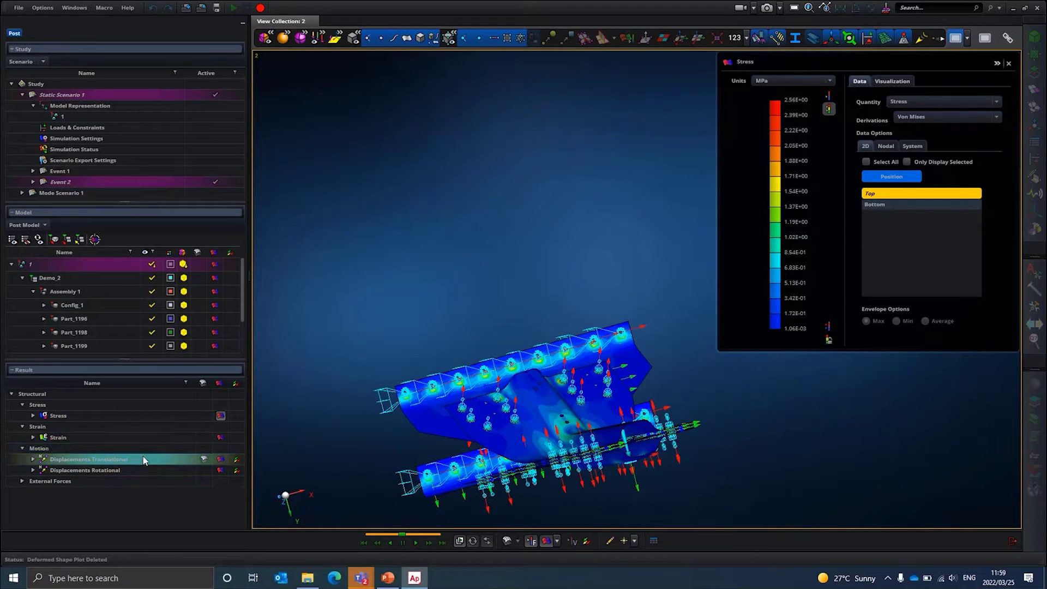
# - Display fringe and vector plots of Displacements Translational, and move the fringe spectrum window clear of the vector one
pyautogui.click(221, 460)
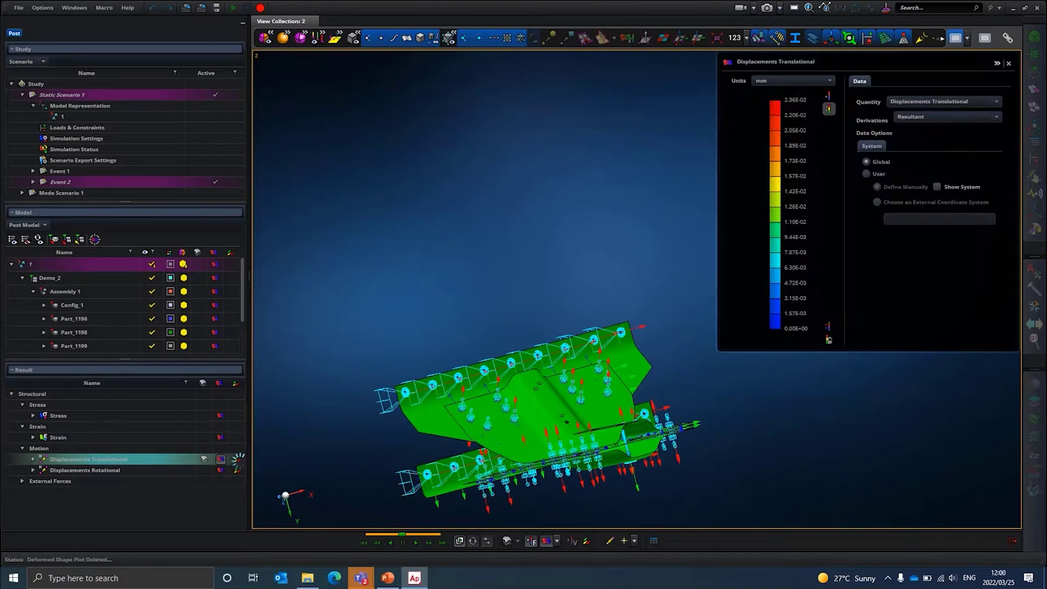
pyautogui.click(236, 460)
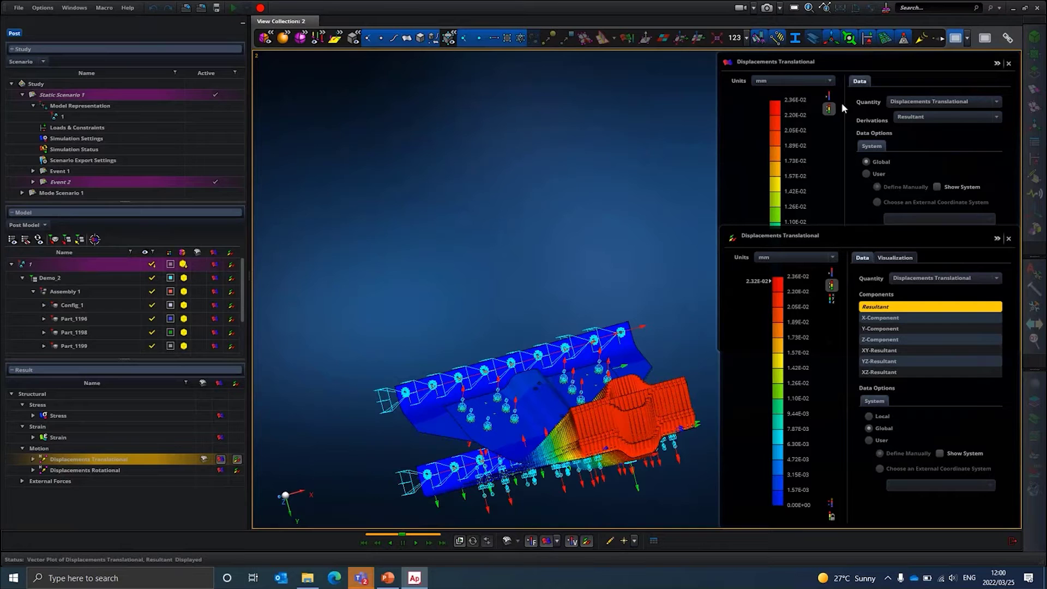
pyautogui.moveTo(794, 61); pyautogui.dragTo(568, 93)
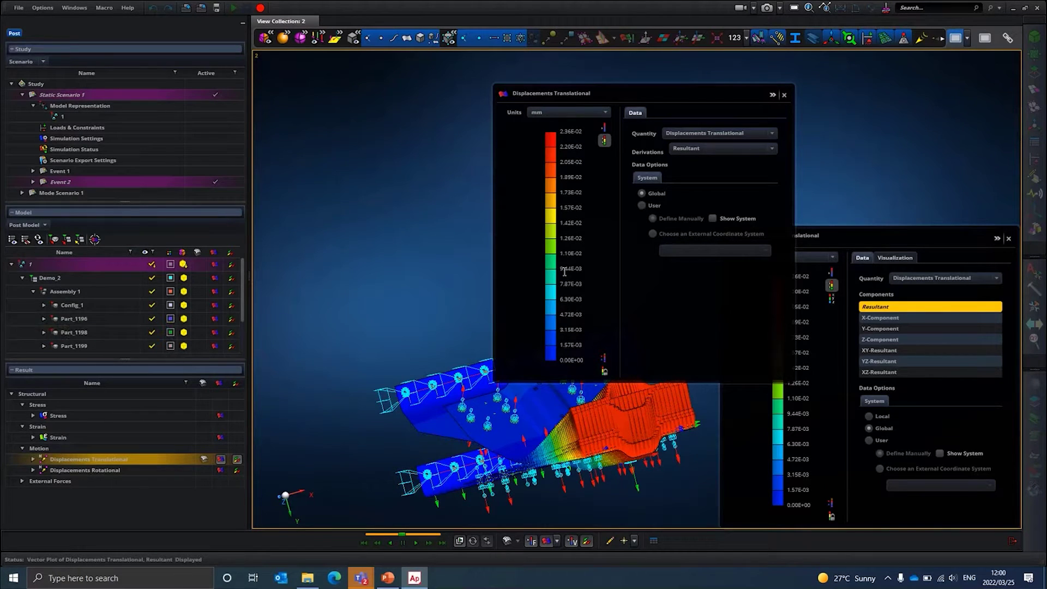
# - Hide the spectrum controllers of both the fringe and the vector plot
pyautogui.click(532, 543)
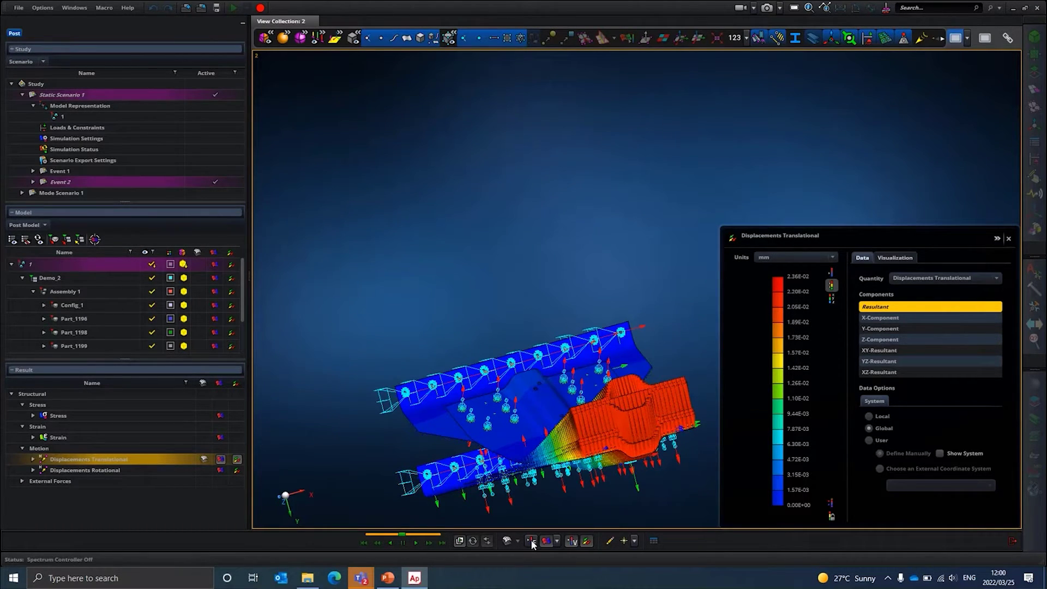
pyautogui.click(572, 541)
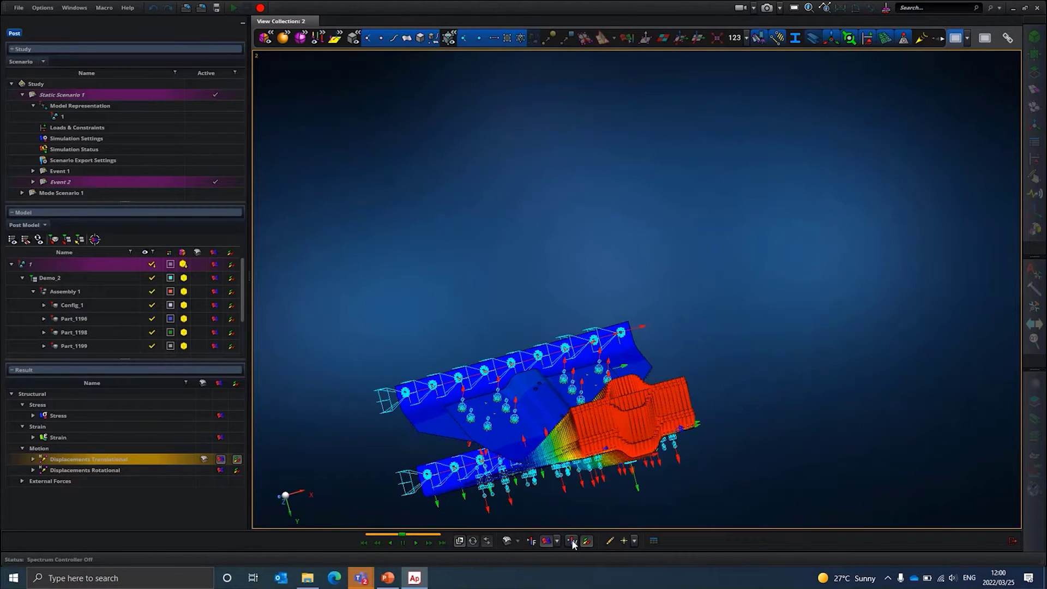
pyautogui.click(573, 542)
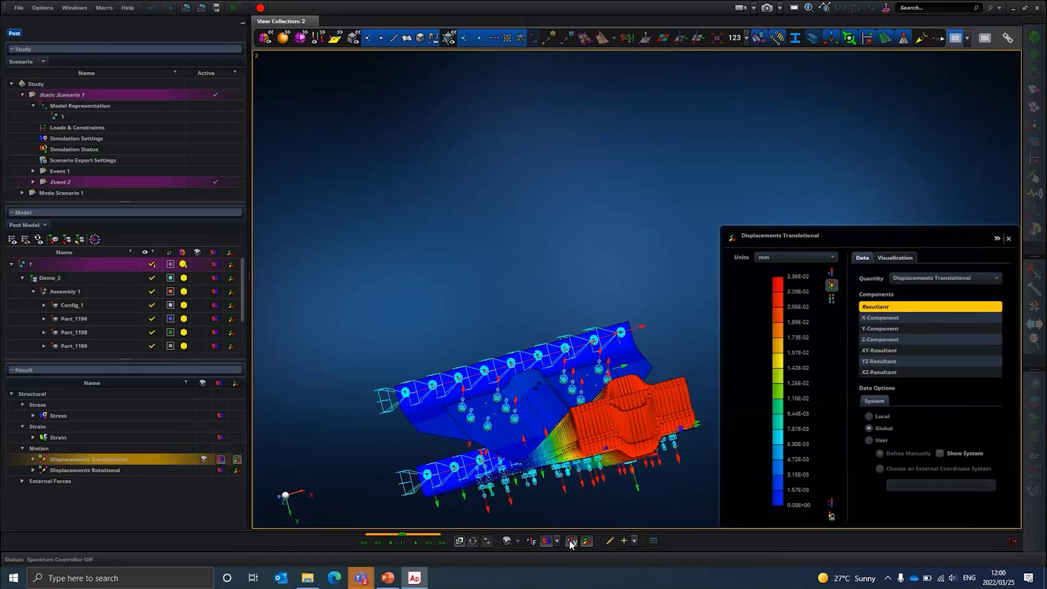
pyautogui.click(571, 542)
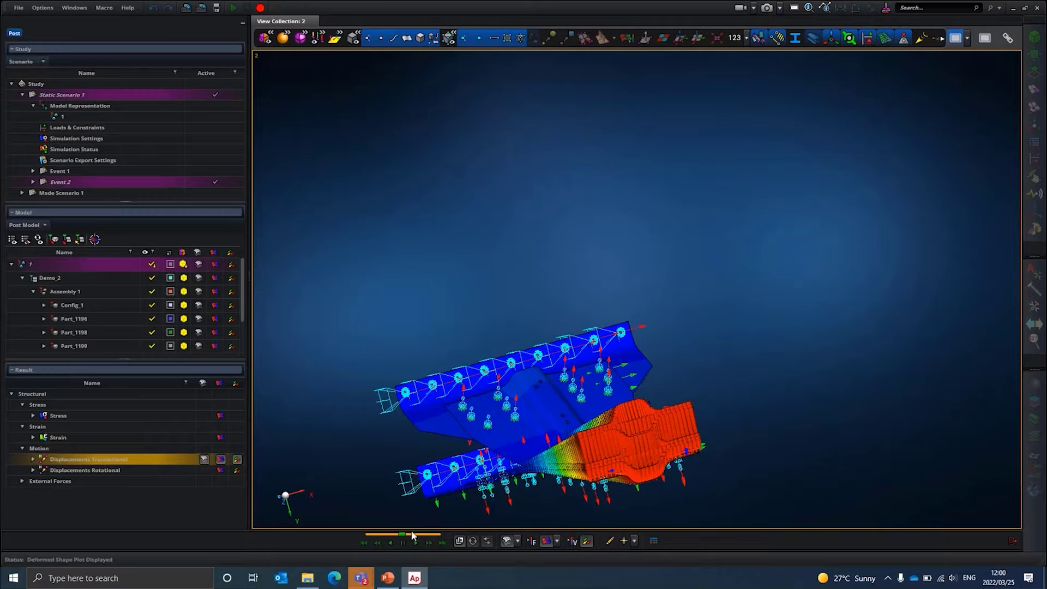
# - Remove the deformed shape and vector plots of Displacements Translational, keeping only its fringe plot
pyautogui.click(205, 459)
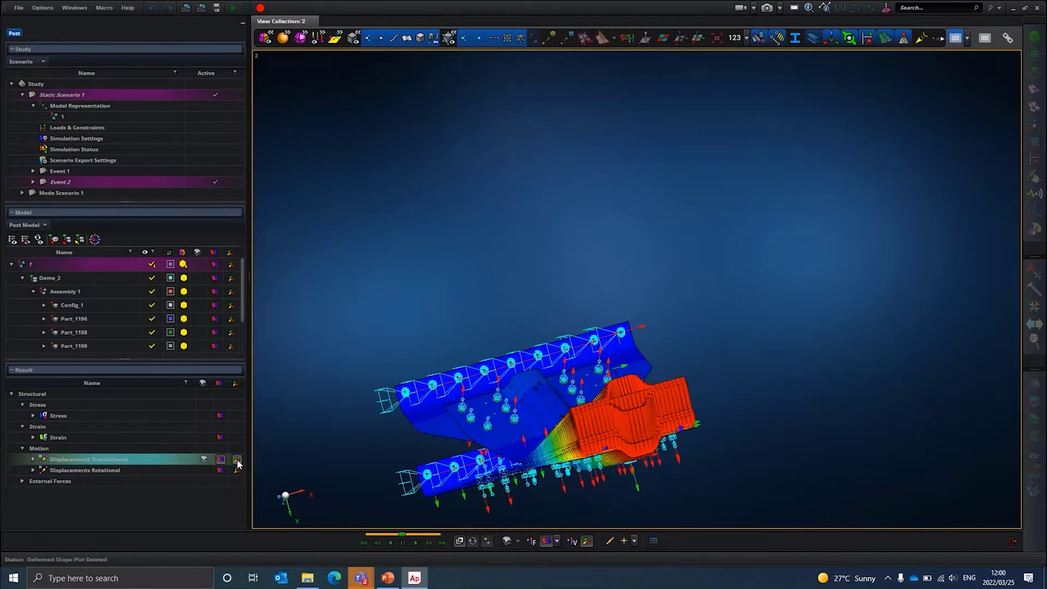
pyautogui.click(237, 459)
# - Show the hot spots of the translational displacement fringe plot and inspect their locations on the assembly
pyautogui.moveTo(639, 490); pyautogui.dragTo(635, 514, button='middle')
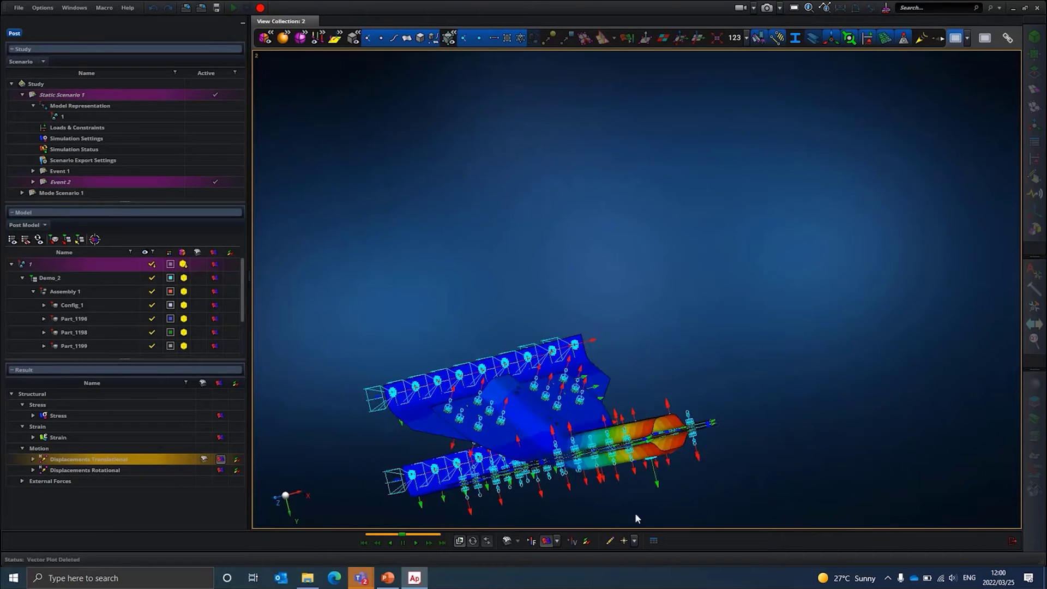
pyautogui.click(624, 541)
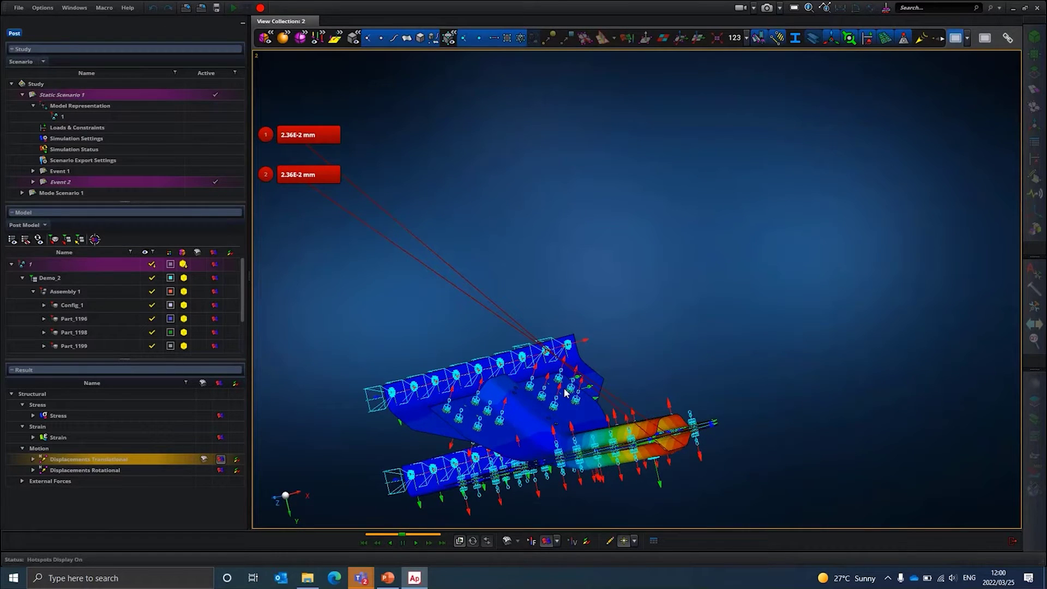
pyautogui.moveTo(558, 389); pyautogui.dragTo(609, 407, button='middle')
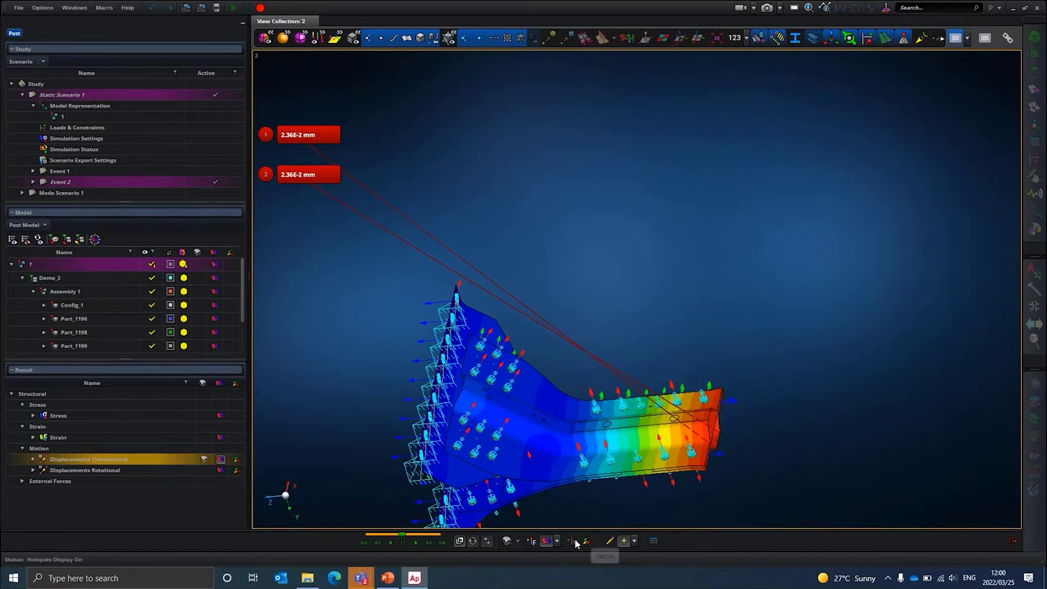
# - Set the hot spot range to 4 and the rule to Max and Min, and turn the hot spot display off
pyautogui.click(557, 542)
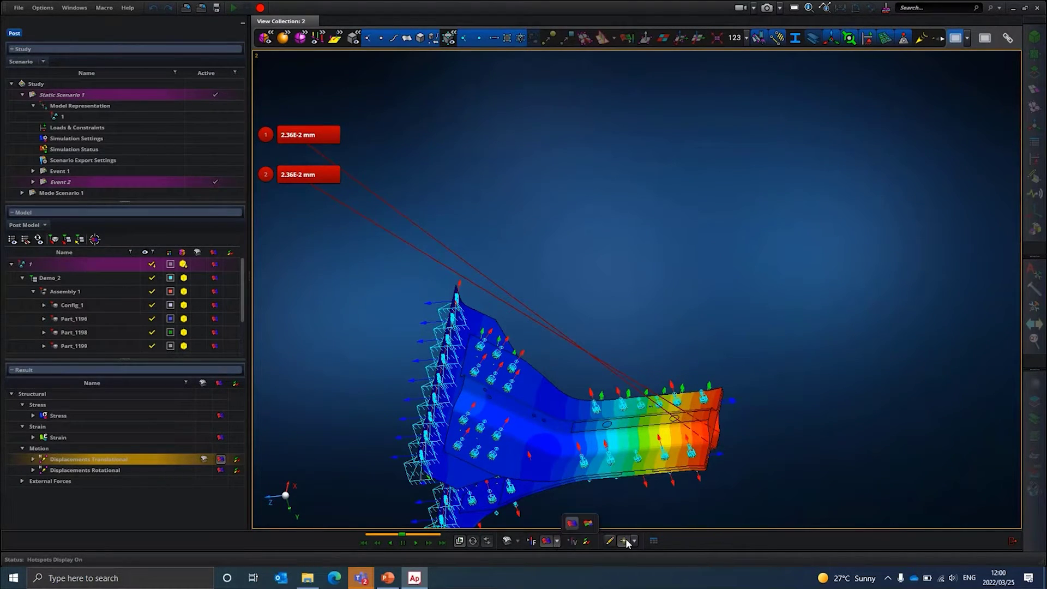
pyautogui.click(624, 541)
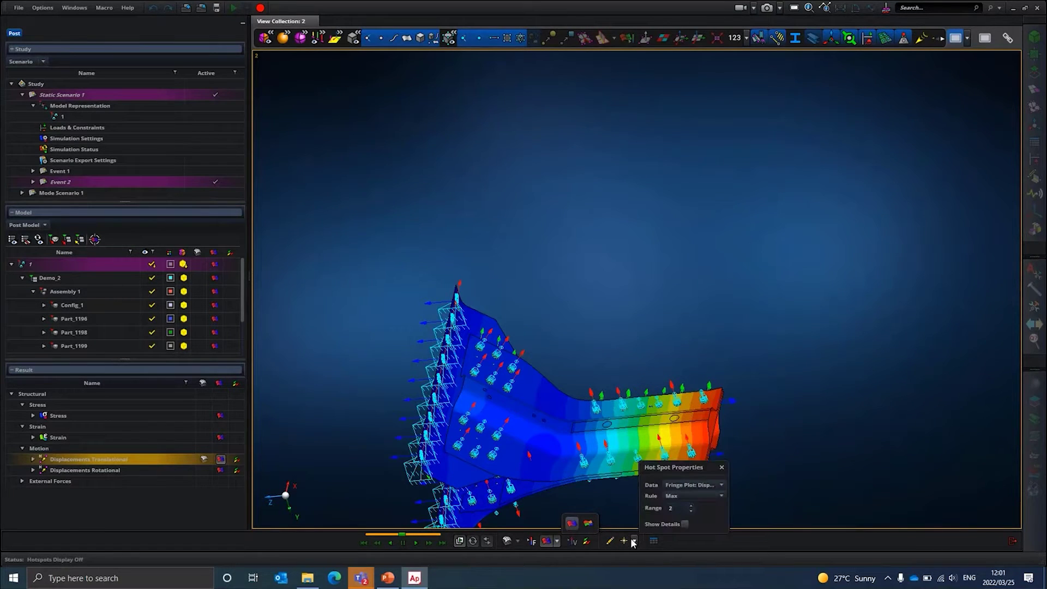
pyautogui.click(692, 506)
pyautogui.click(692, 506)
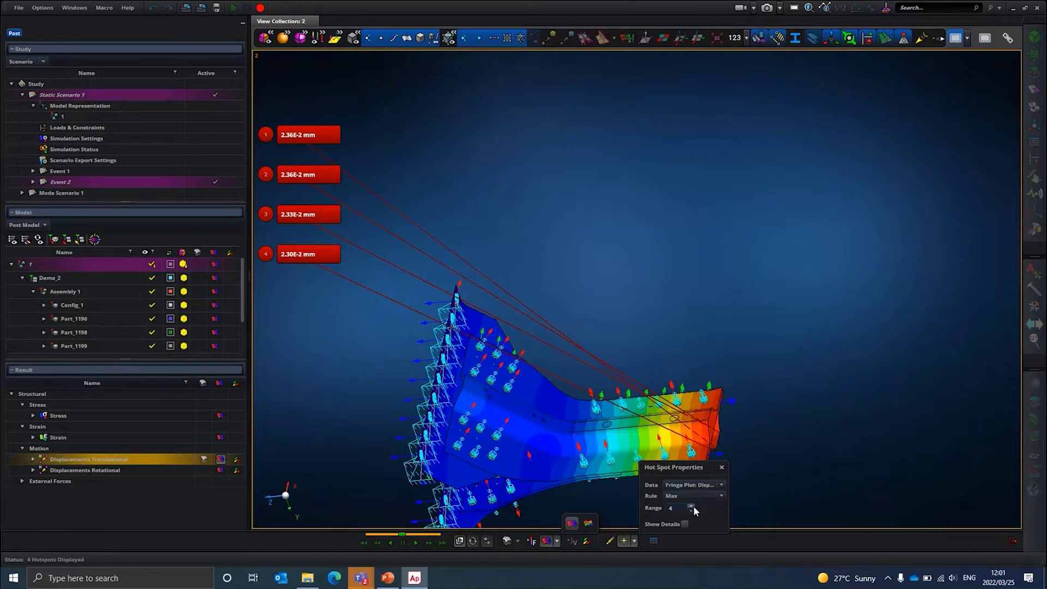
pyautogui.click(677, 495)
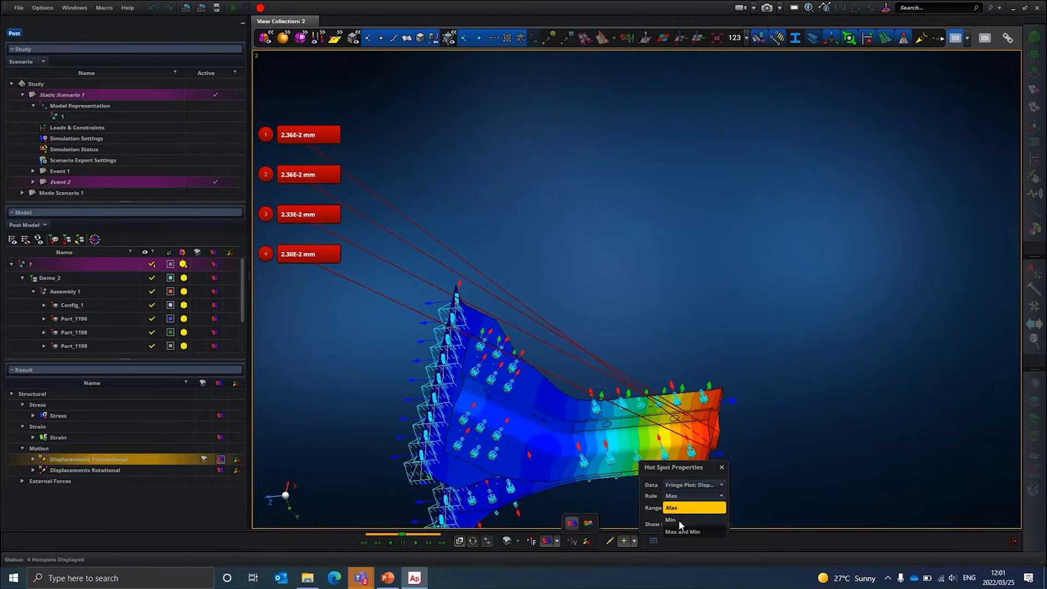
pyautogui.click(679, 519)
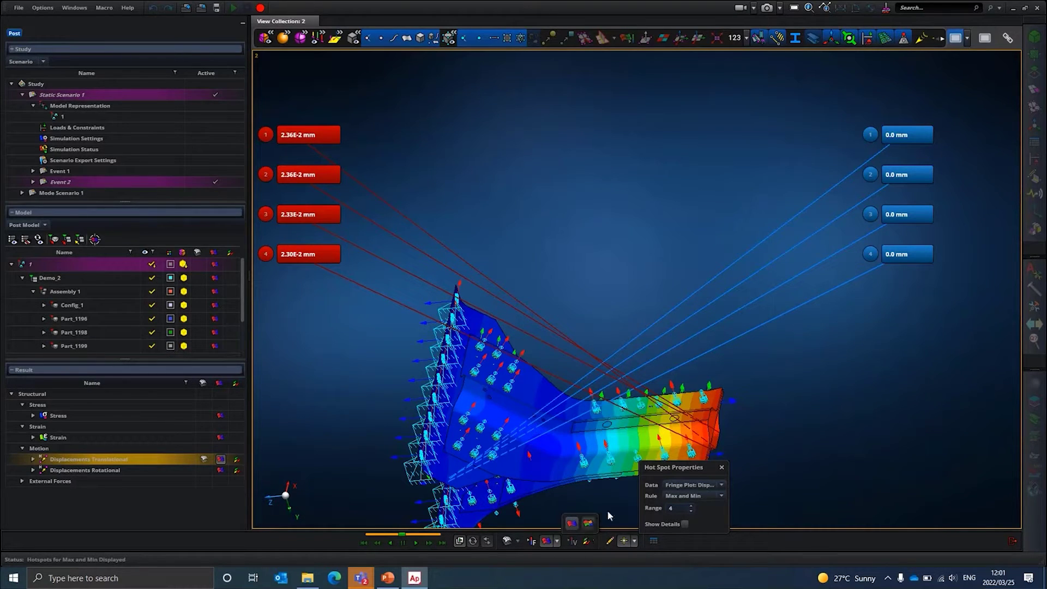
pyautogui.click(624, 541)
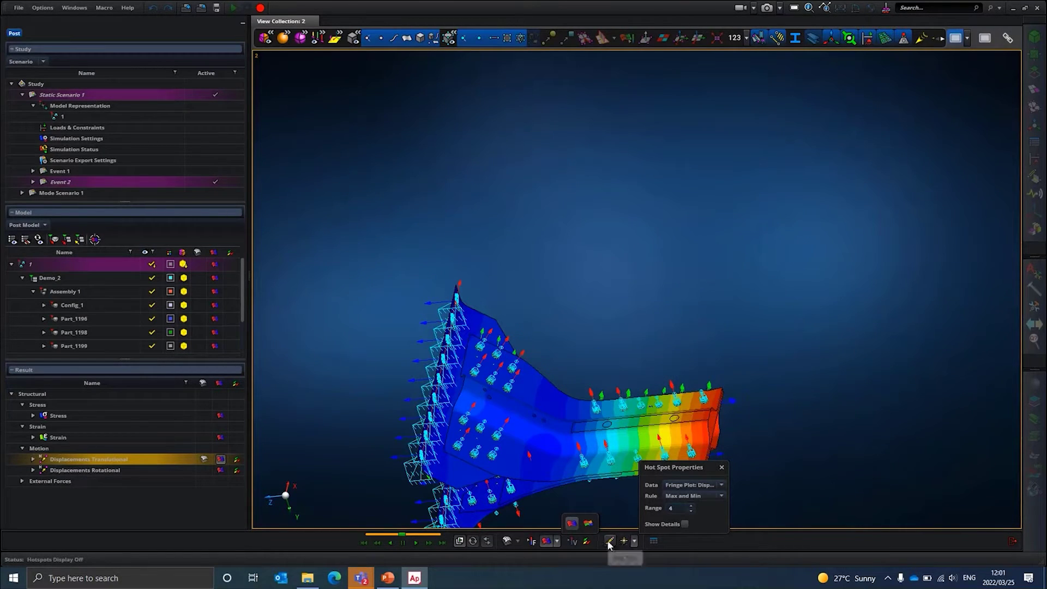
# - Turn on the plot titles and open the title text for editing, leaving its wording as it is
pyautogui.click(610, 543)
pyautogui.doubleClick(349, 74)
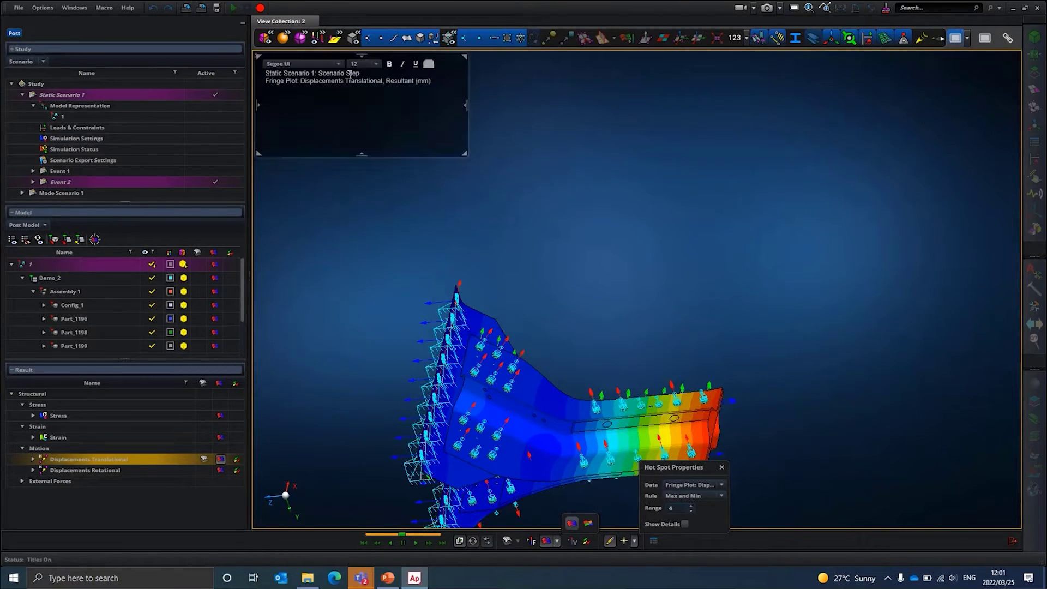
pyautogui.click(323, 103)
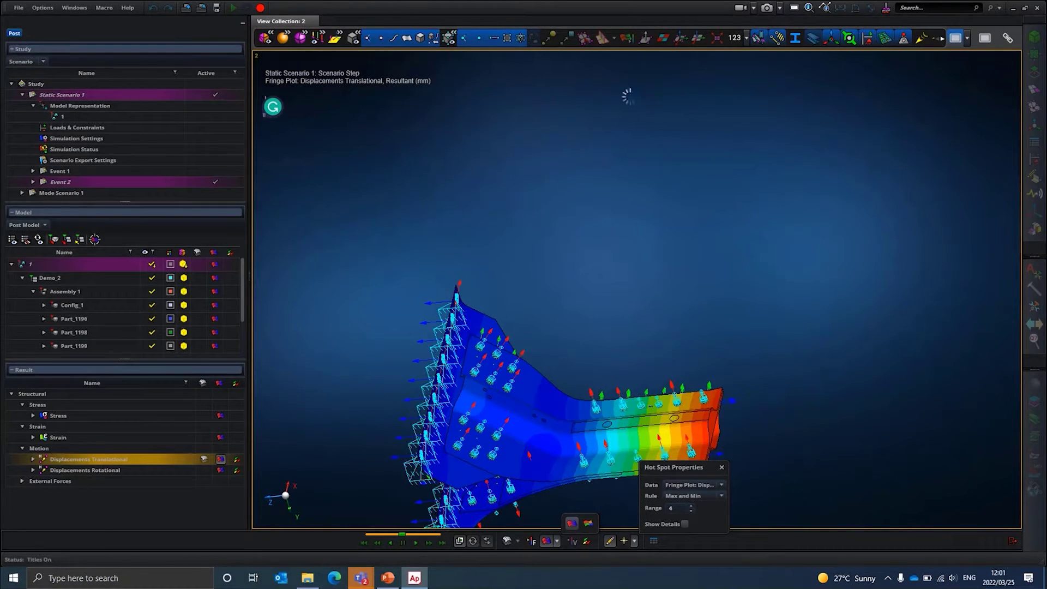
pyautogui.doubleClick(327, 83)
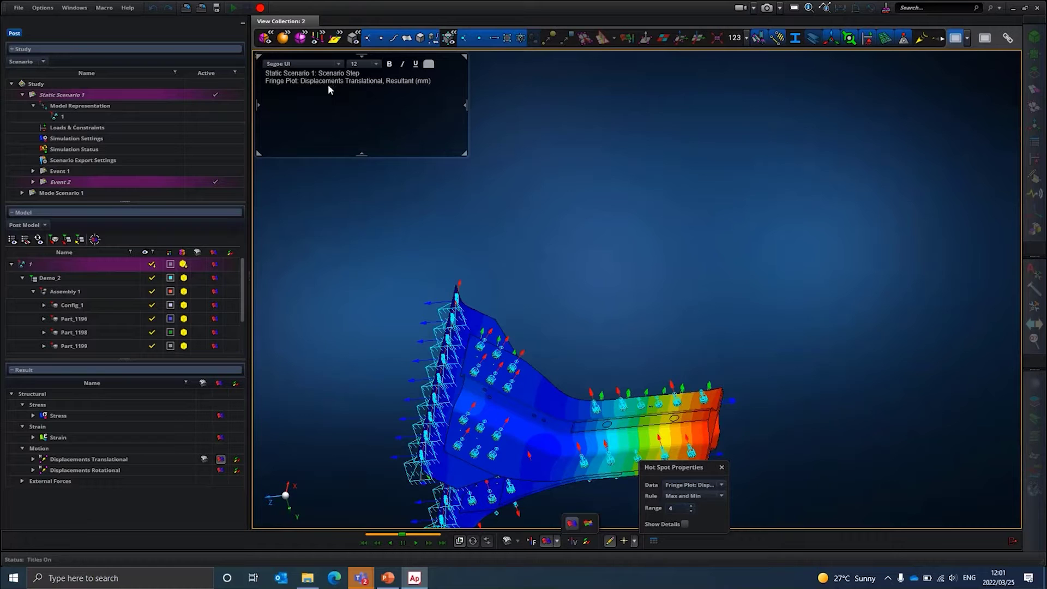
pyautogui.click(331, 83)
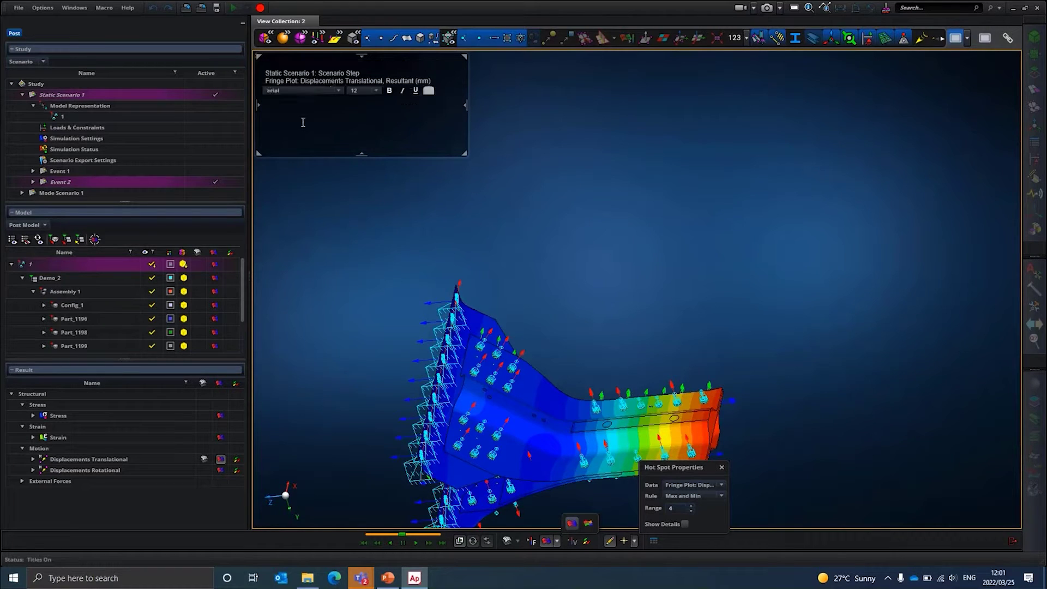
pyautogui.click(340, 155)
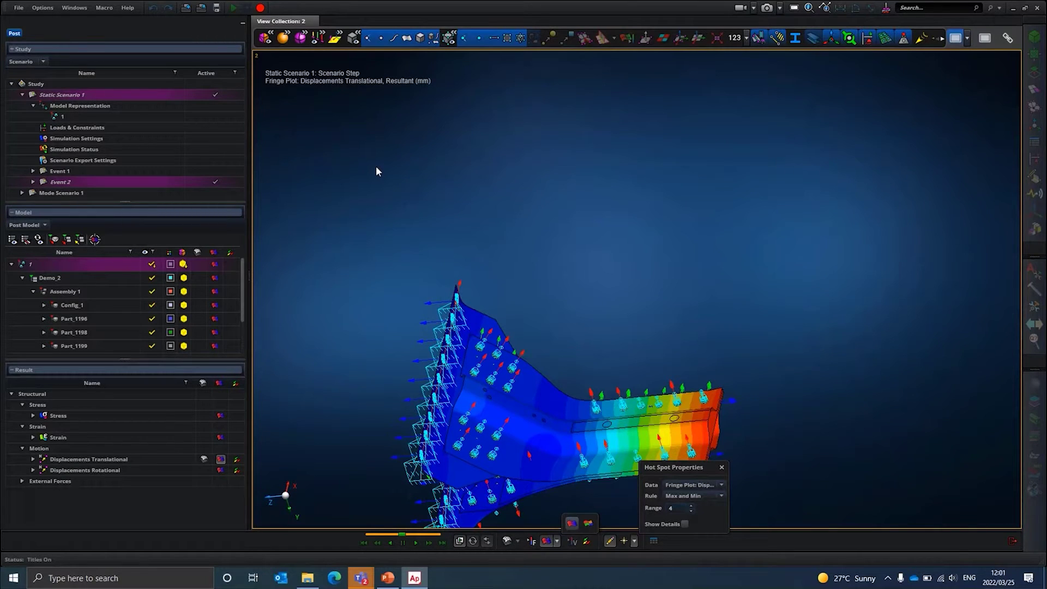
# - Display the Von Mises stress fringe plot and move its spectrum window closer to the middle of the view
pyautogui.click(220, 416)
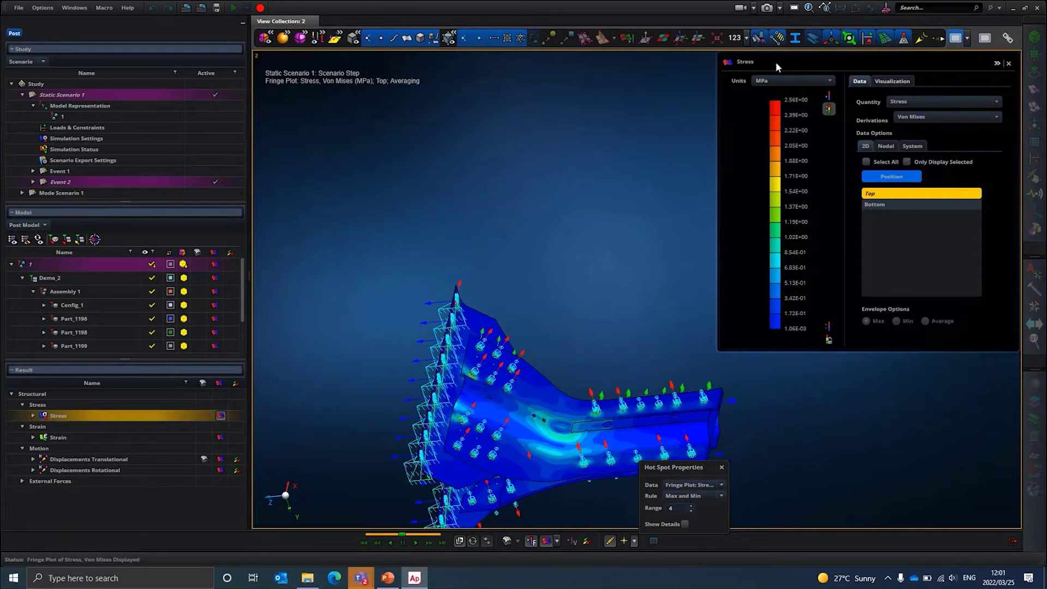
pyautogui.moveTo(776, 61); pyautogui.dragTo(686, 109)
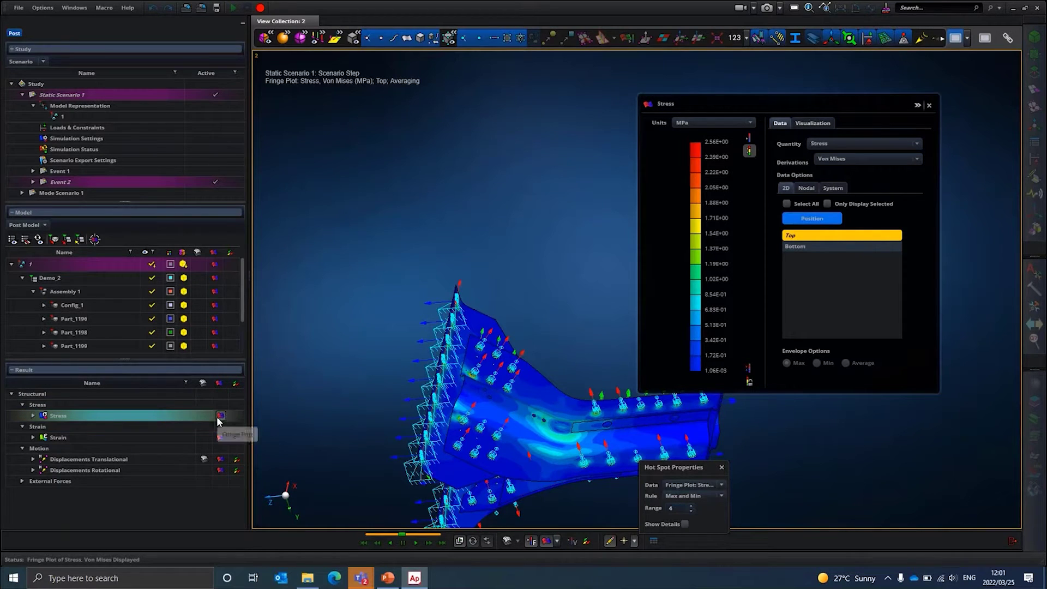
pyautogui.moveTo(686, 145)
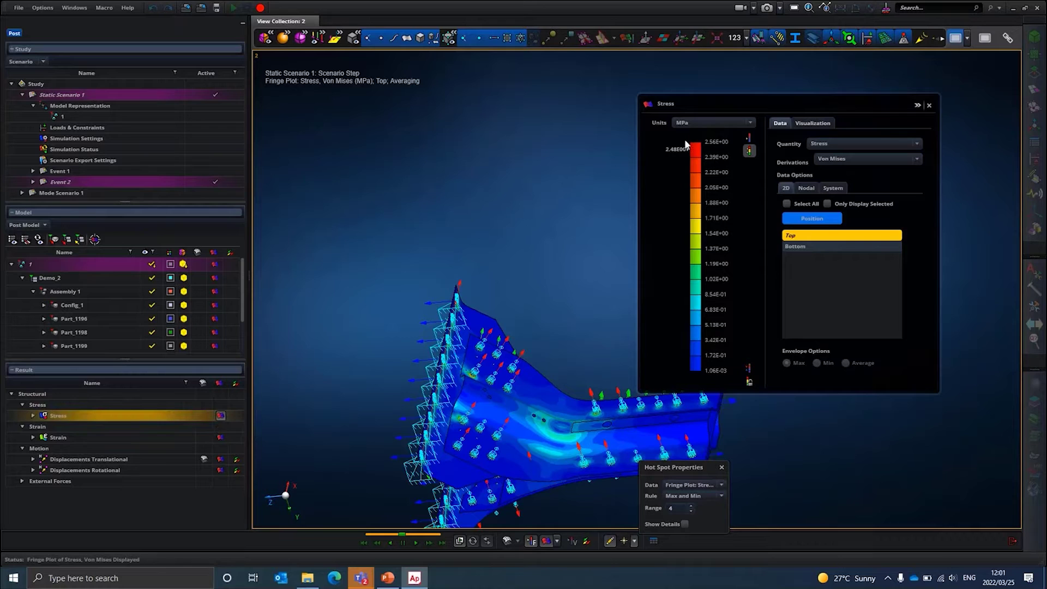
pyautogui.moveTo(709, 100); pyautogui.dragTo(656, 93)
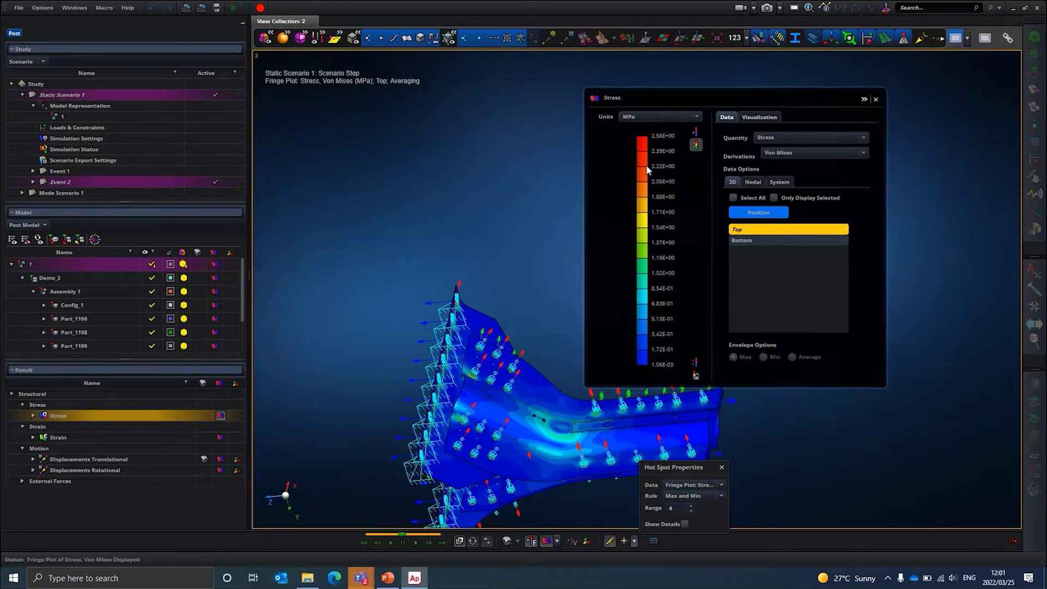
# - Look through the available stress units and switch the stress spectrum to continuous colours and back to discrete
pyautogui.click(662, 119)
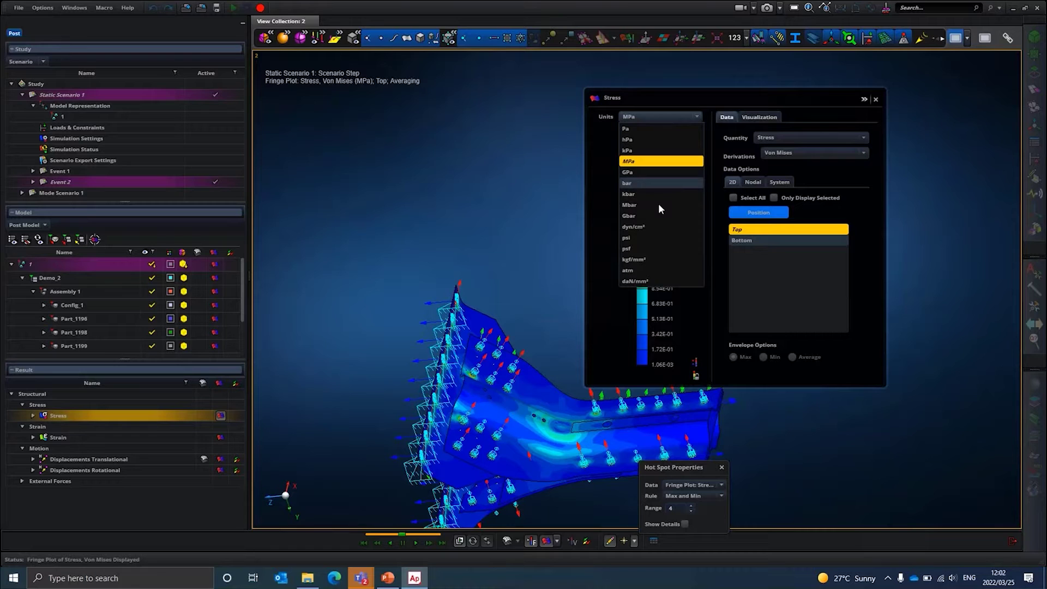
pyautogui.click(645, 118)
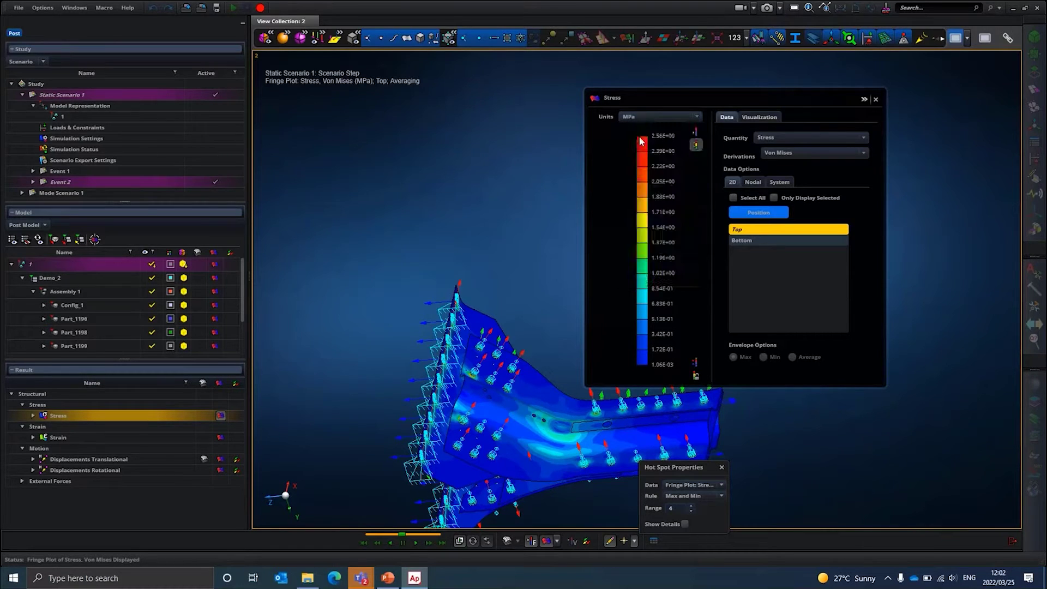
pyautogui.click(697, 133)
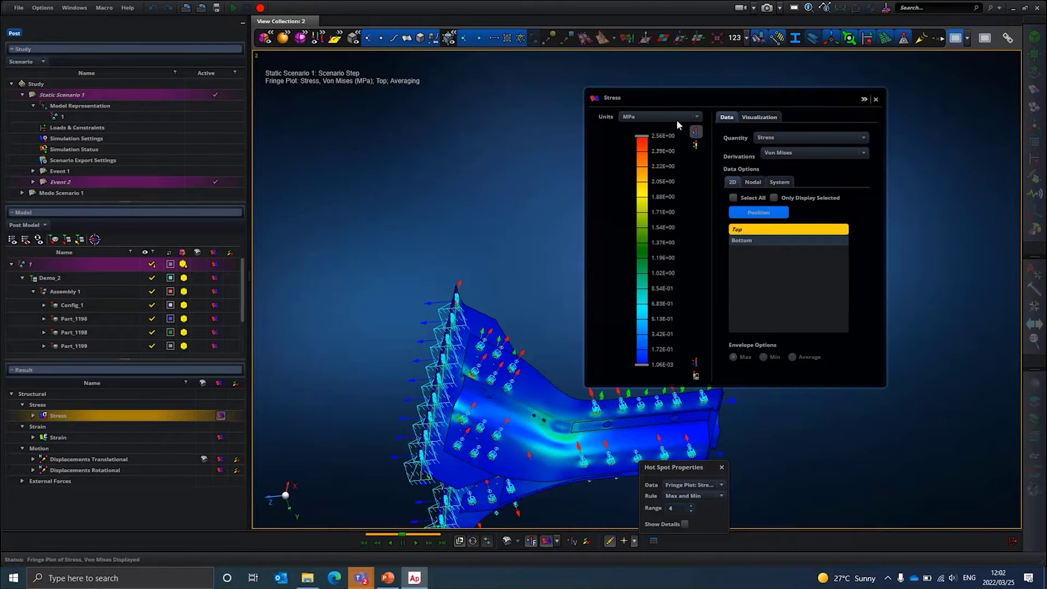
pyautogui.click(697, 145)
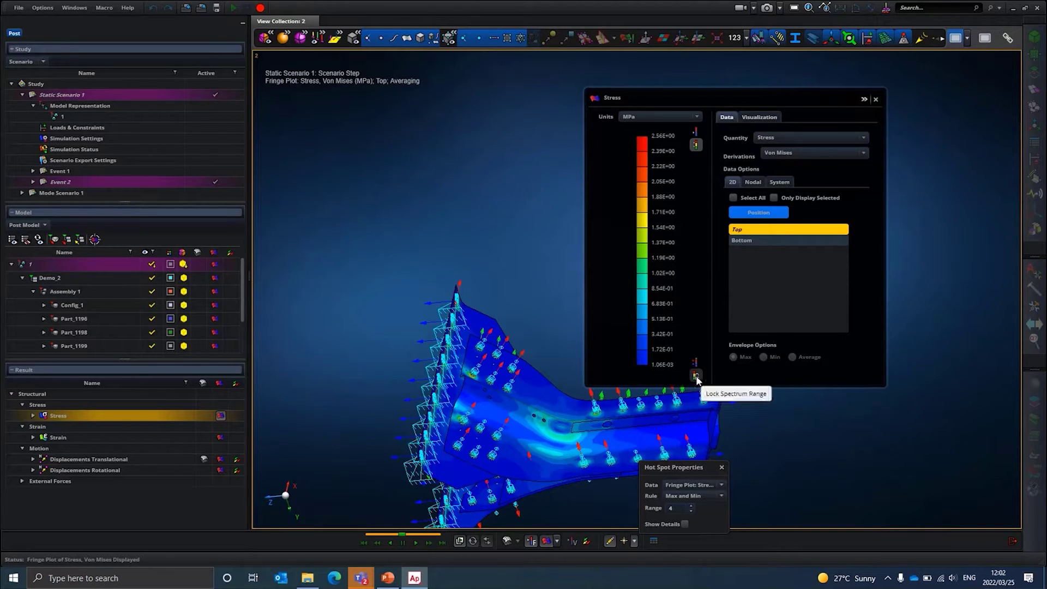
# - Set the stress spectrum's maximum to 2 MPa and lower the top red segment's lower limit to about 1.42 MPa
pyautogui.doubleClick(666, 136)
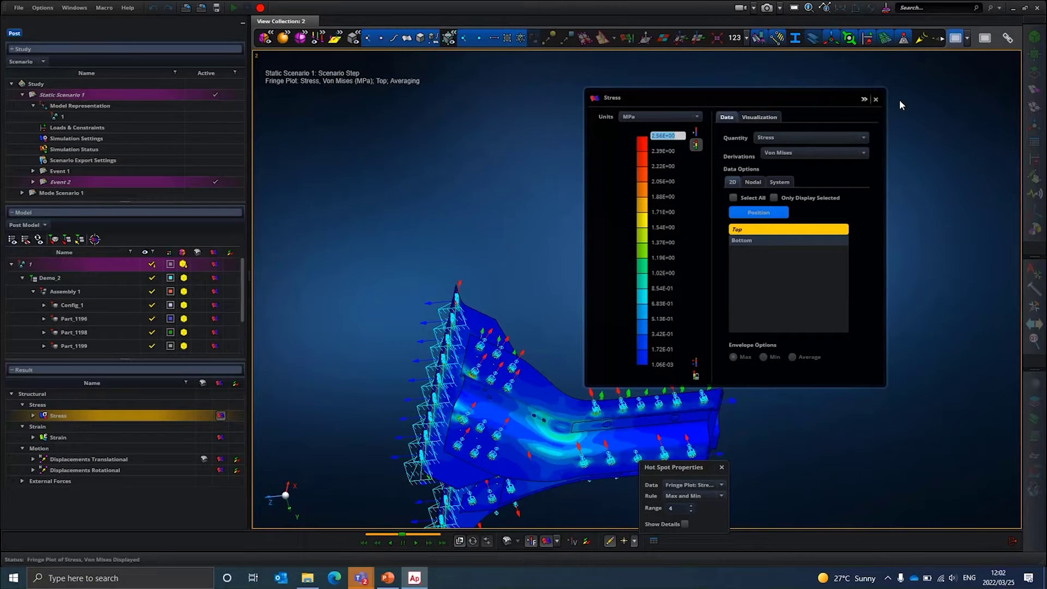
pyautogui.write('2')
pyautogui.press('Return')
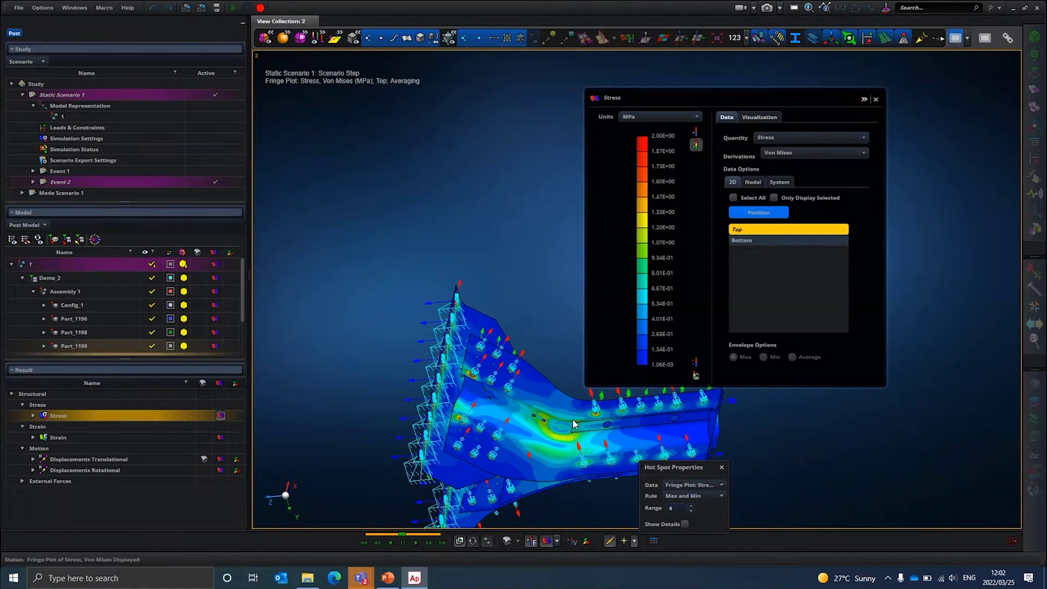
pyautogui.scroll(3, 573, 425)
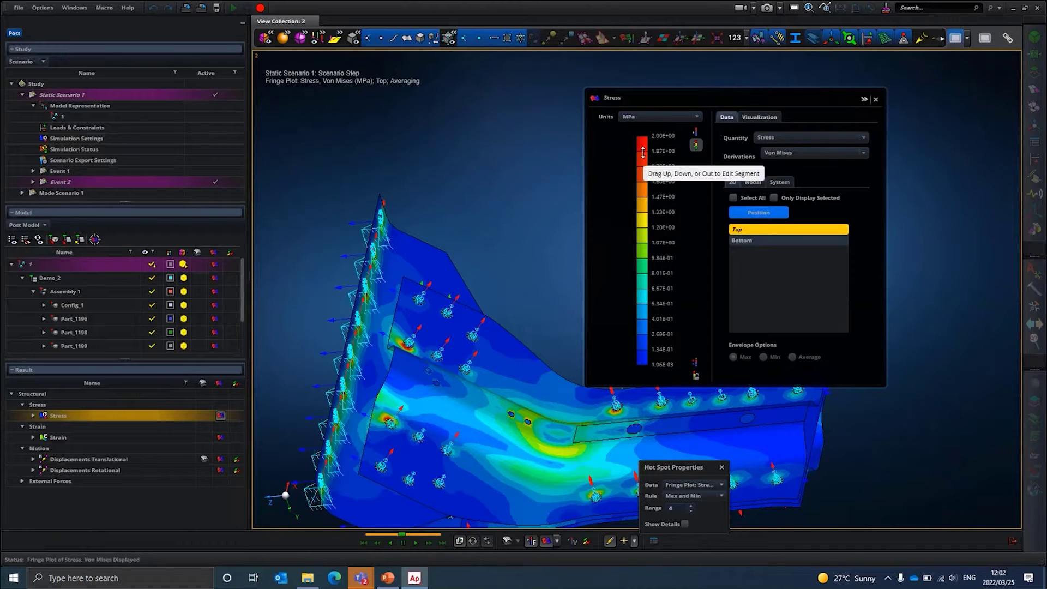
pyautogui.moveTo(644, 159); pyautogui.dragTo(645, 214)
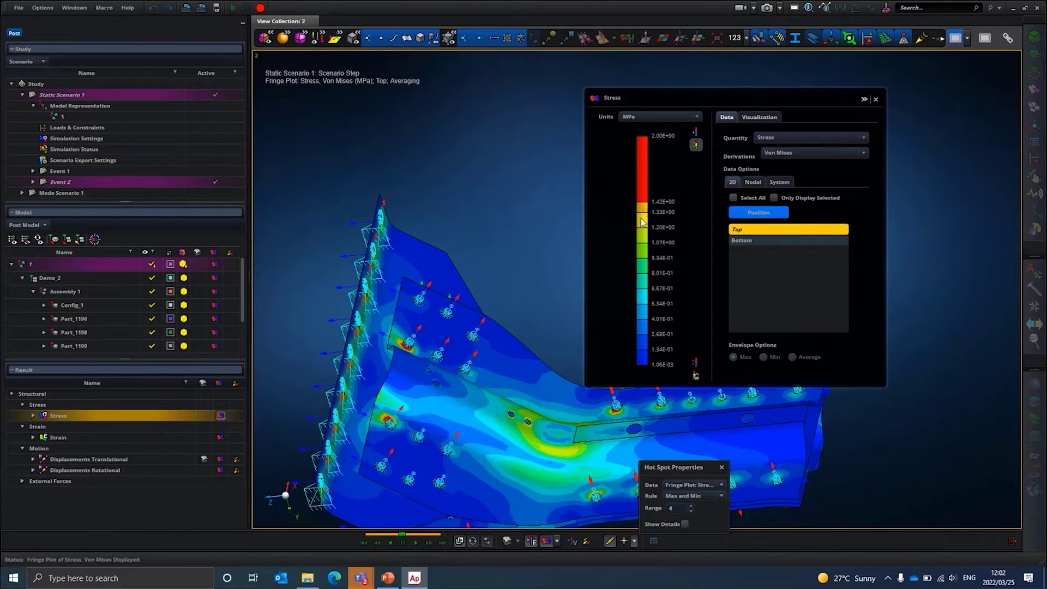
# - Include both the Top and Bottom positions in the stress plot, and switch the fringe plot to the Y-Component of strain
pyautogui.click(743, 240)
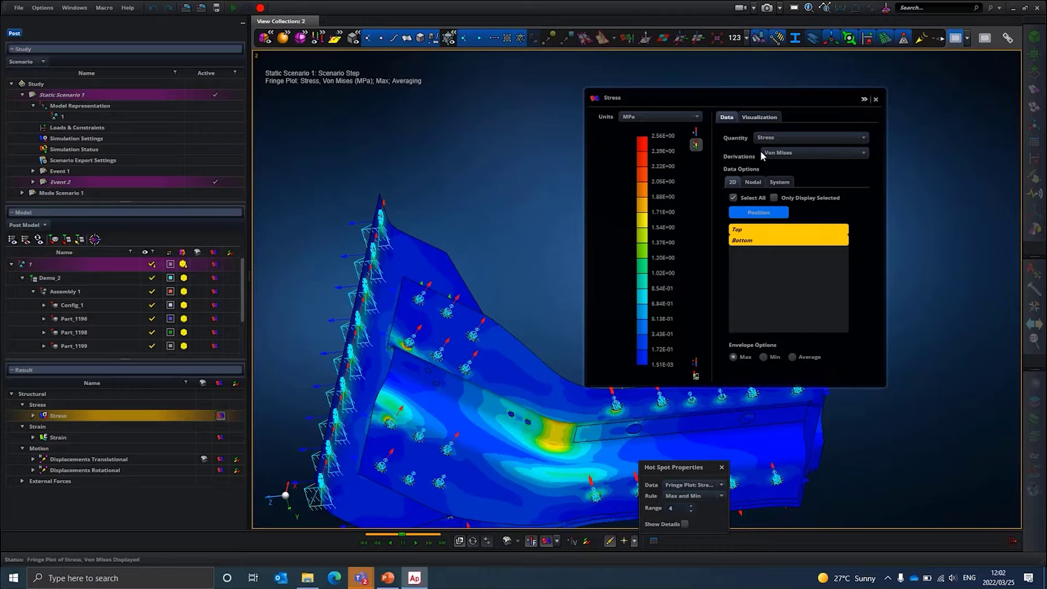
pyautogui.click(774, 139)
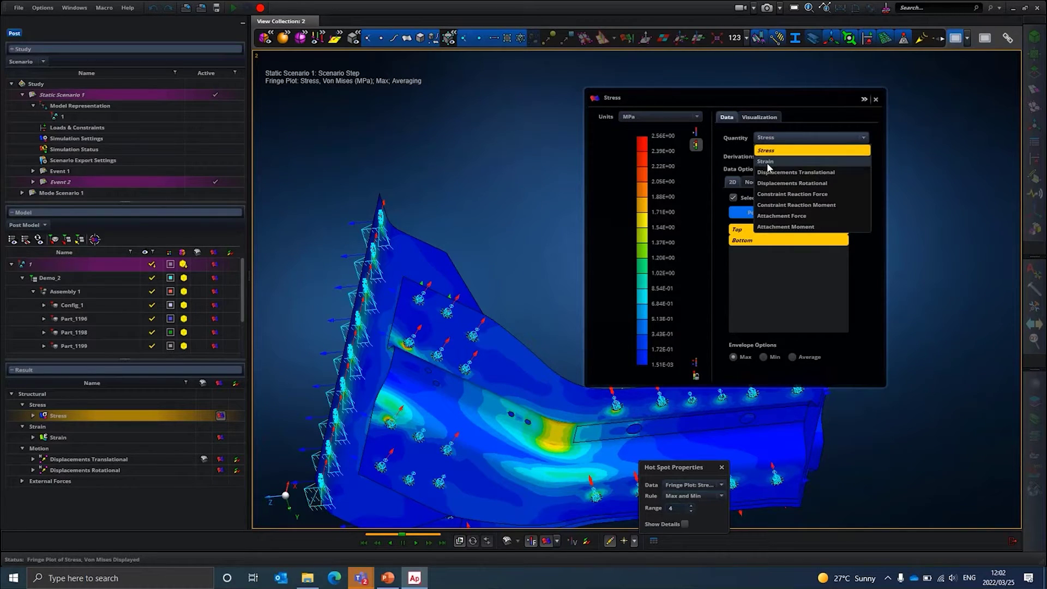
pyautogui.click(768, 162)
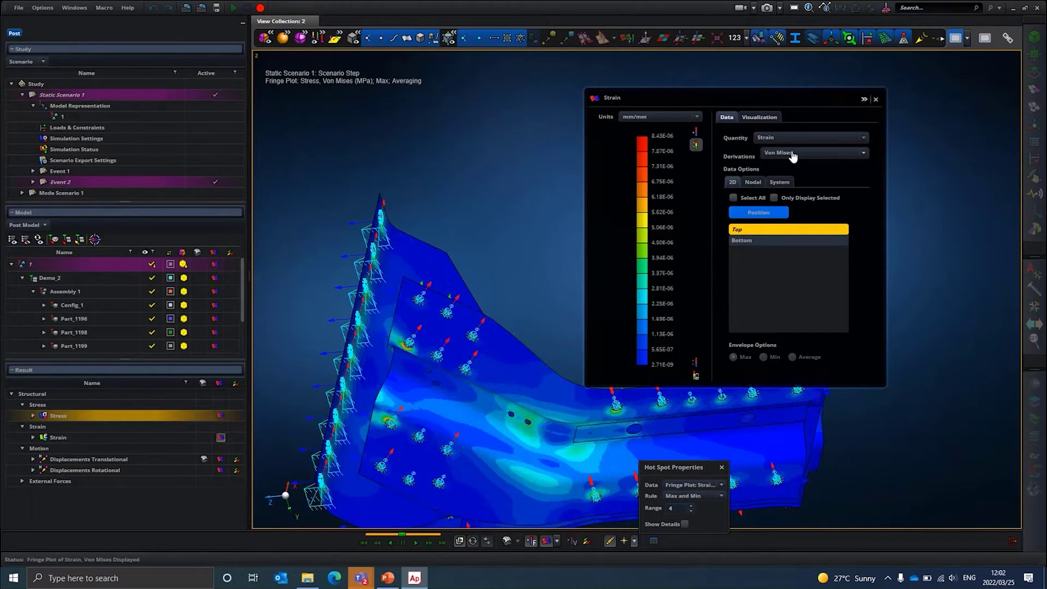
pyautogui.click(793, 155)
pyautogui.click(780, 198)
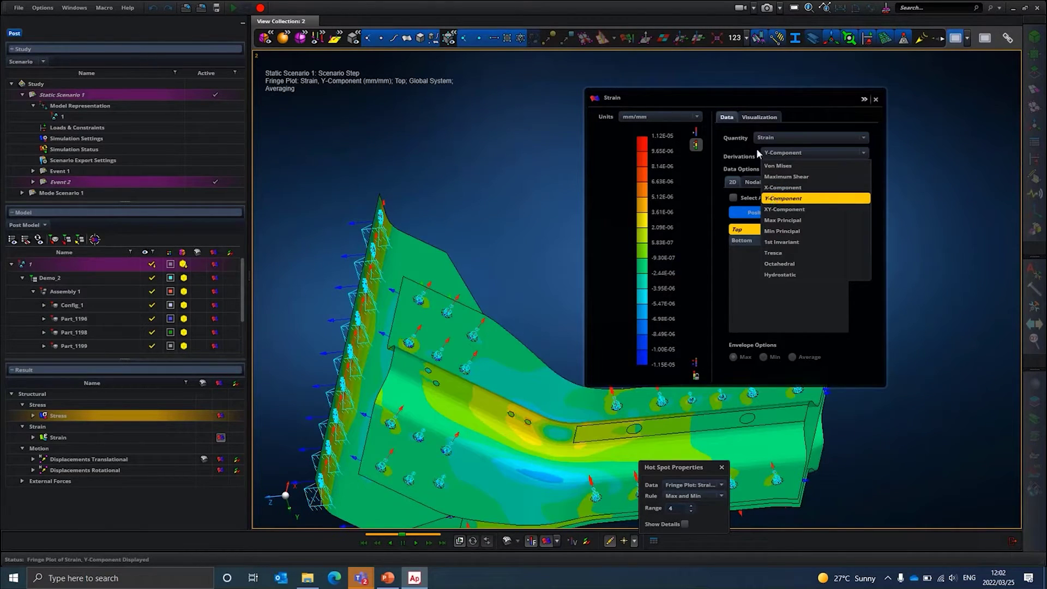
pyautogui.click(753, 119)
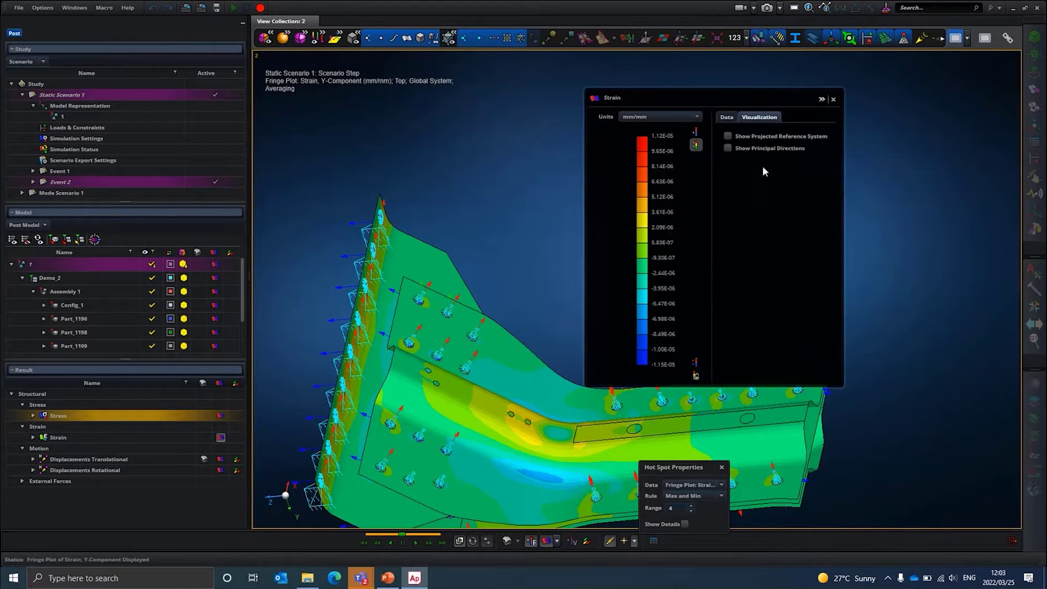
pyautogui.click(724, 119)
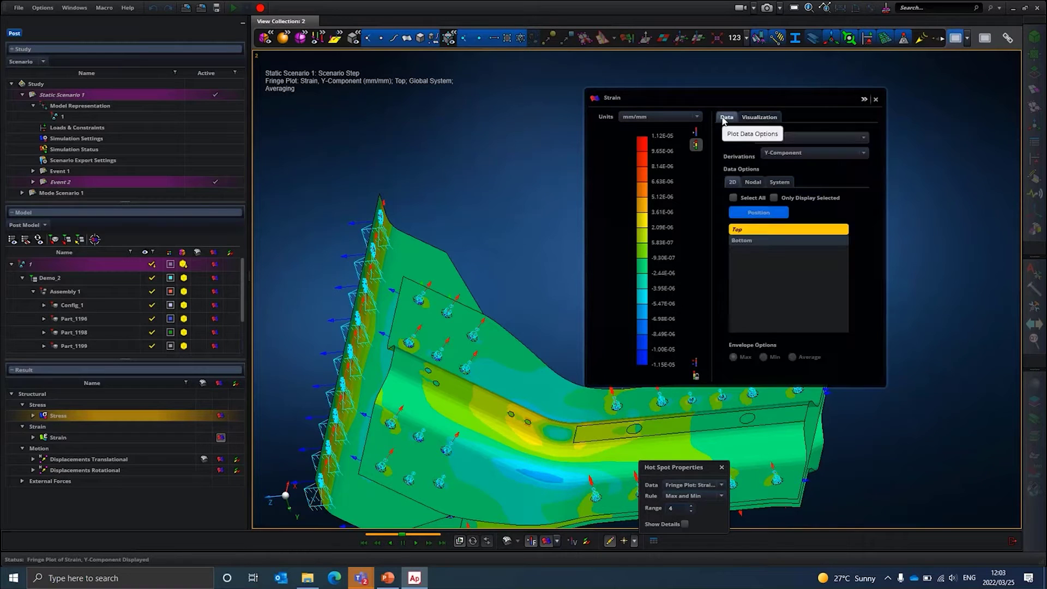
pyautogui.click(776, 154)
pyautogui.click(776, 154)
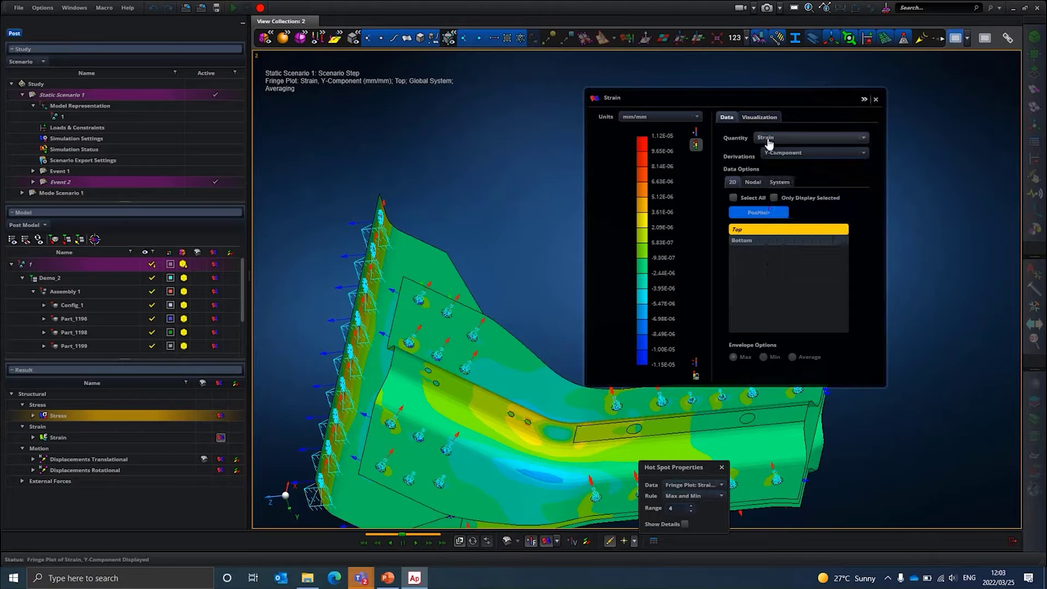
pyautogui.click(768, 139)
pyautogui.click(769, 141)
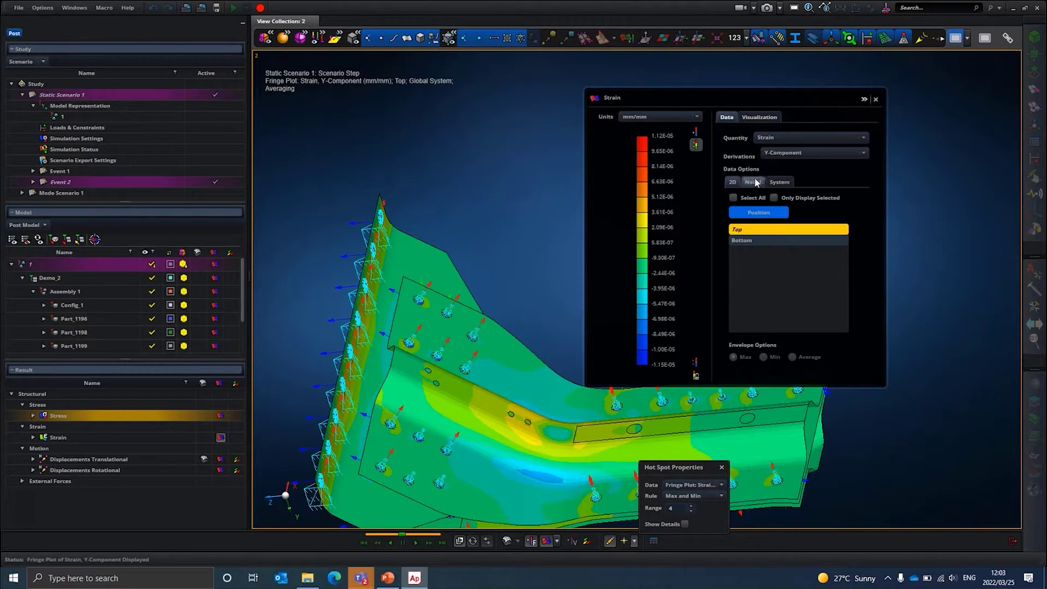
# - Show the principal directions on the Y-Component strain plot
pyautogui.click(756, 119)
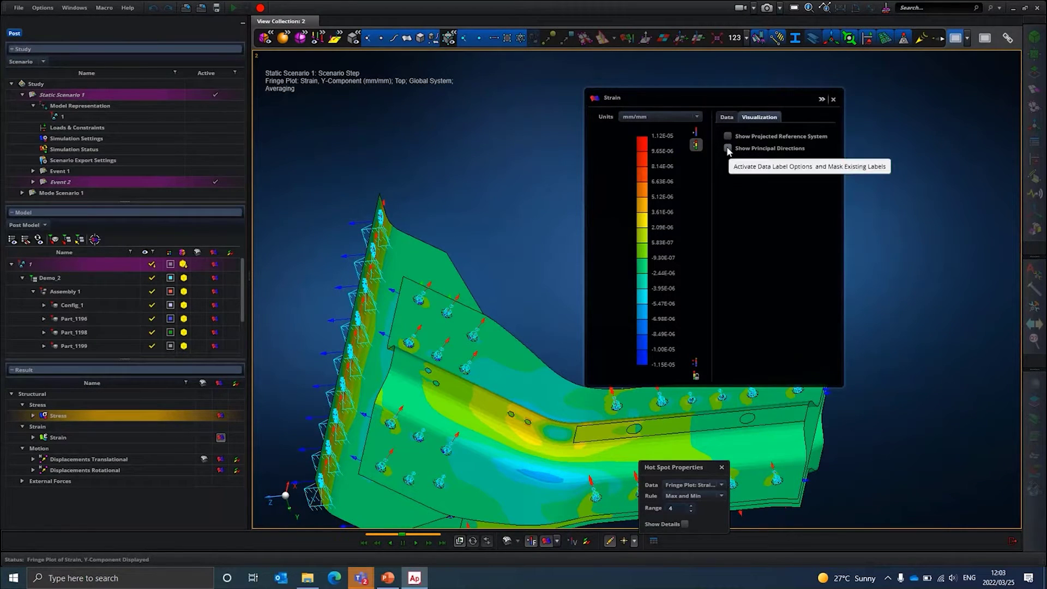
pyautogui.click(729, 148)
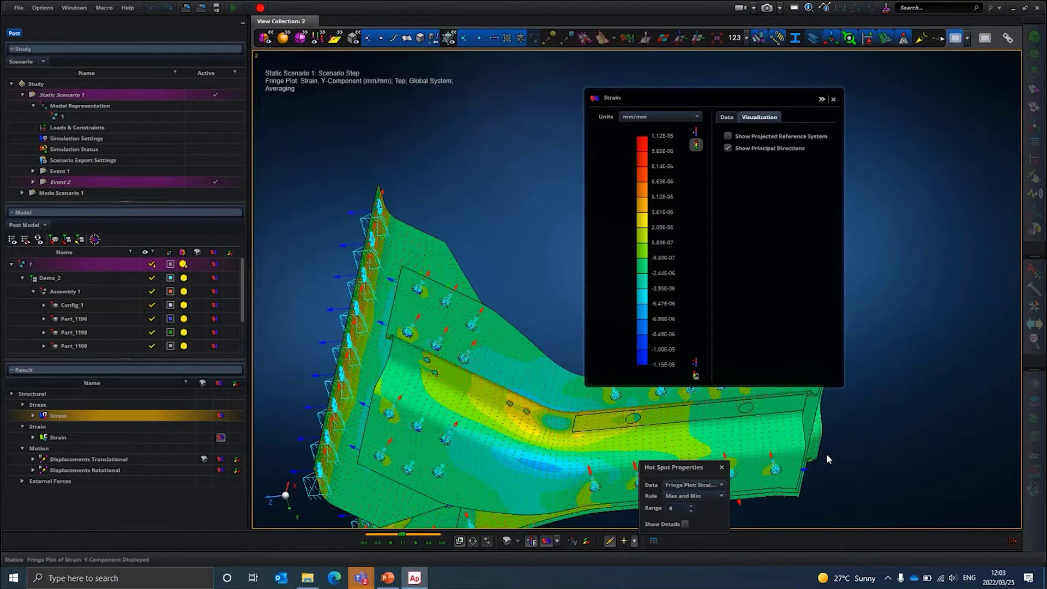
pyautogui.scroll(3, 827, 453)
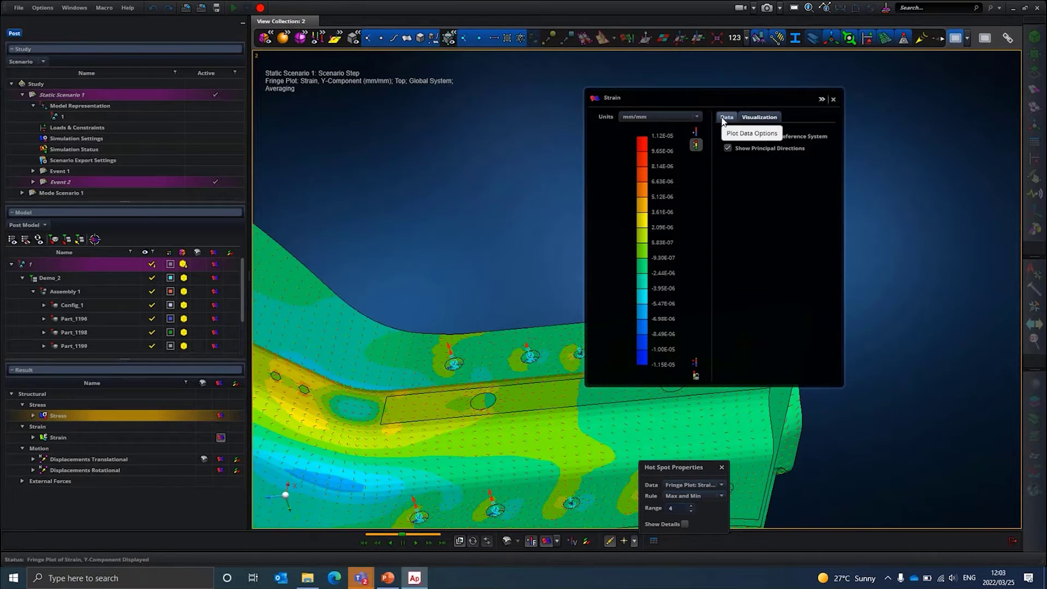
# - Open the nodal averaging options of the strain plot and display the mesh's element edges on the model
pyautogui.click(721, 117)
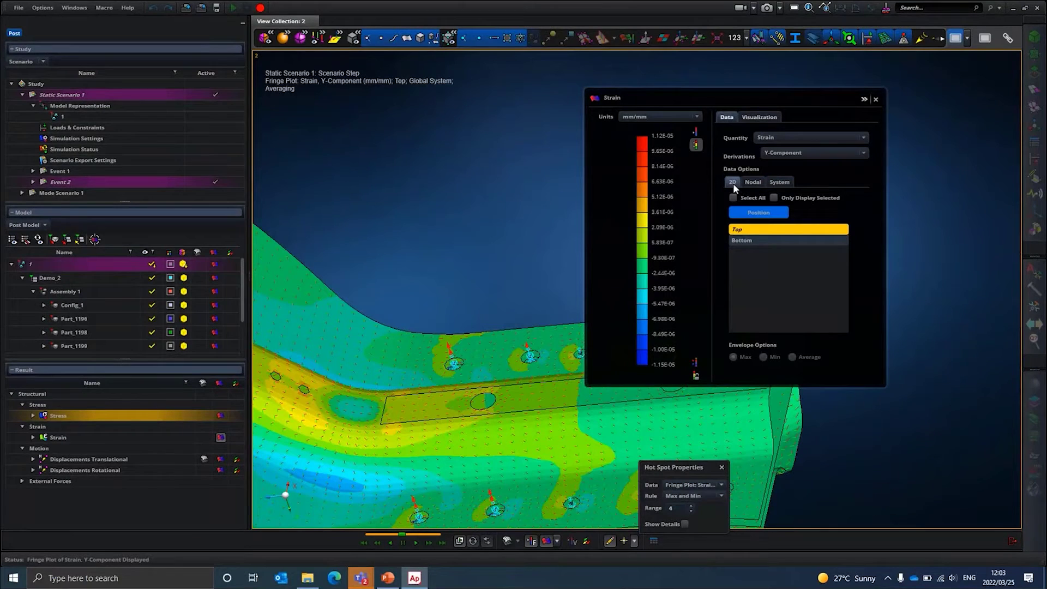
pyautogui.click(753, 182)
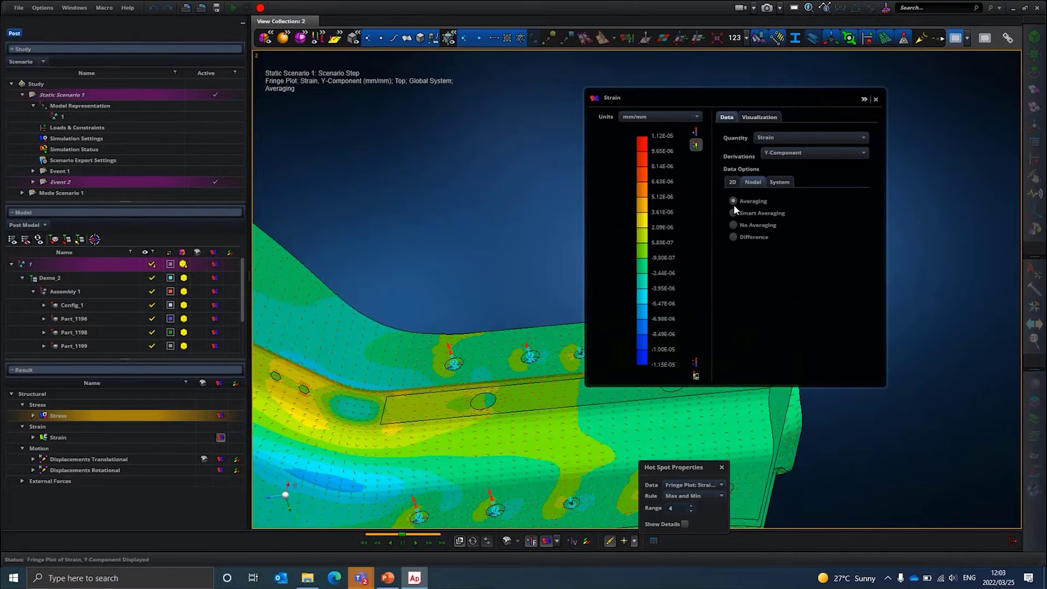
pyautogui.moveTo(567, 283); pyautogui.dragTo(516, 327, button='right')
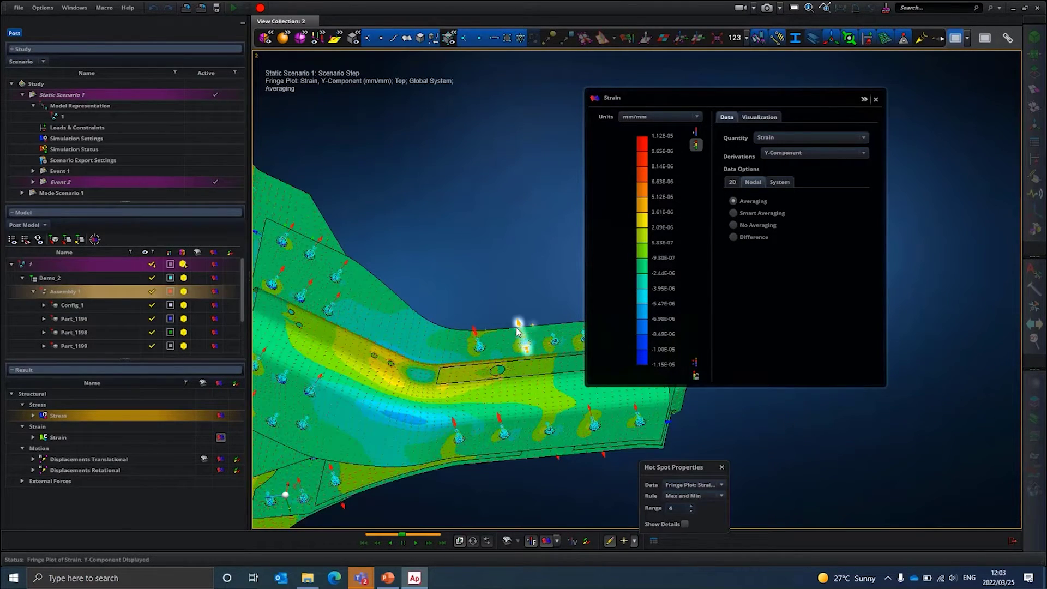
pyautogui.scroll(3, 452, 257)
pyautogui.scroll(2, 465, 260)
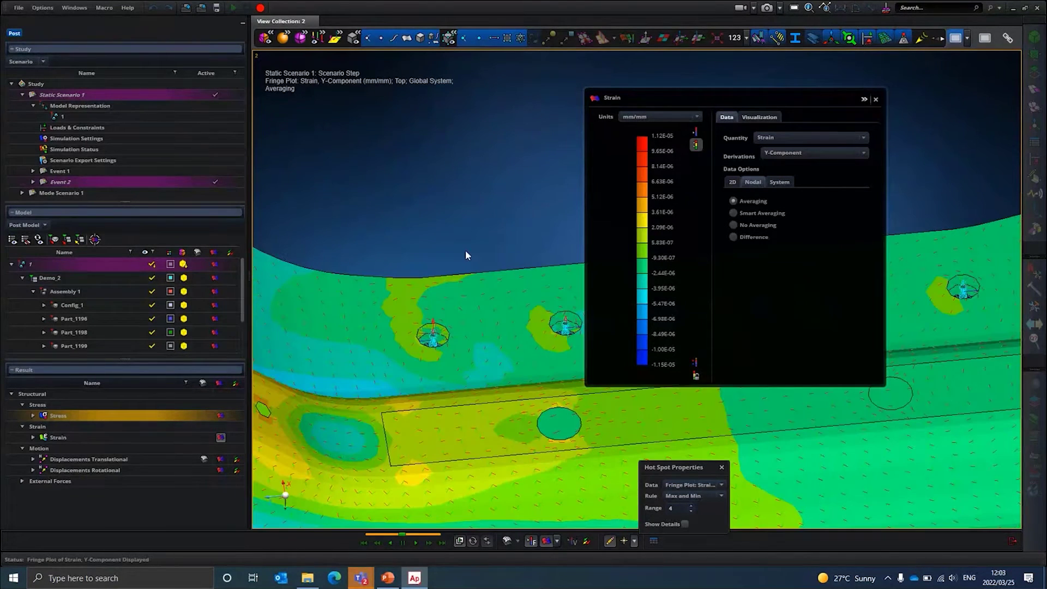
pyautogui.moveTo(301, 38)
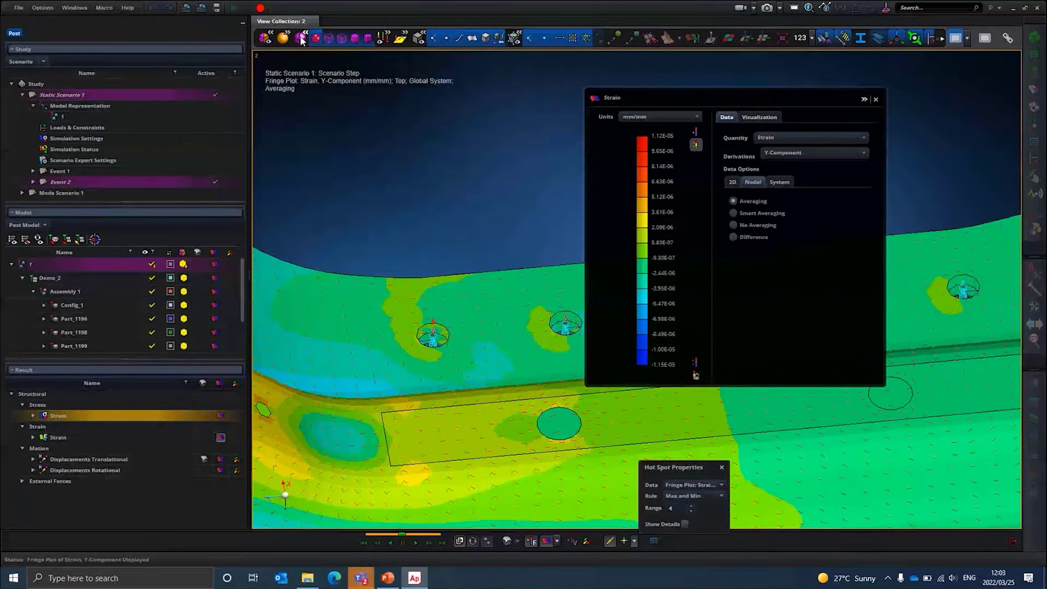
pyautogui.click(368, 38)
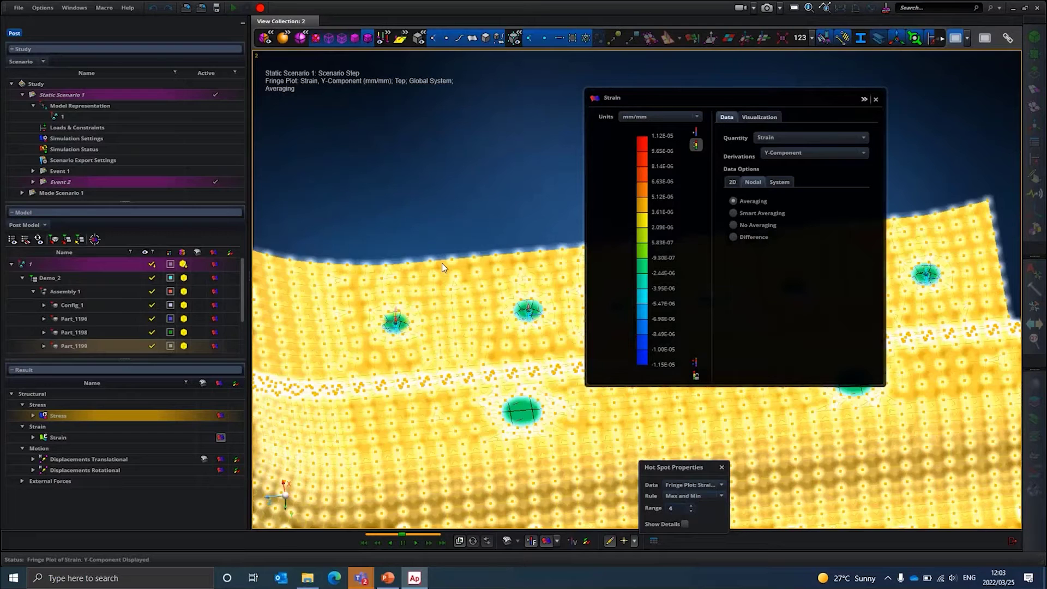
pyautogui.scroll(4, 407, 327)
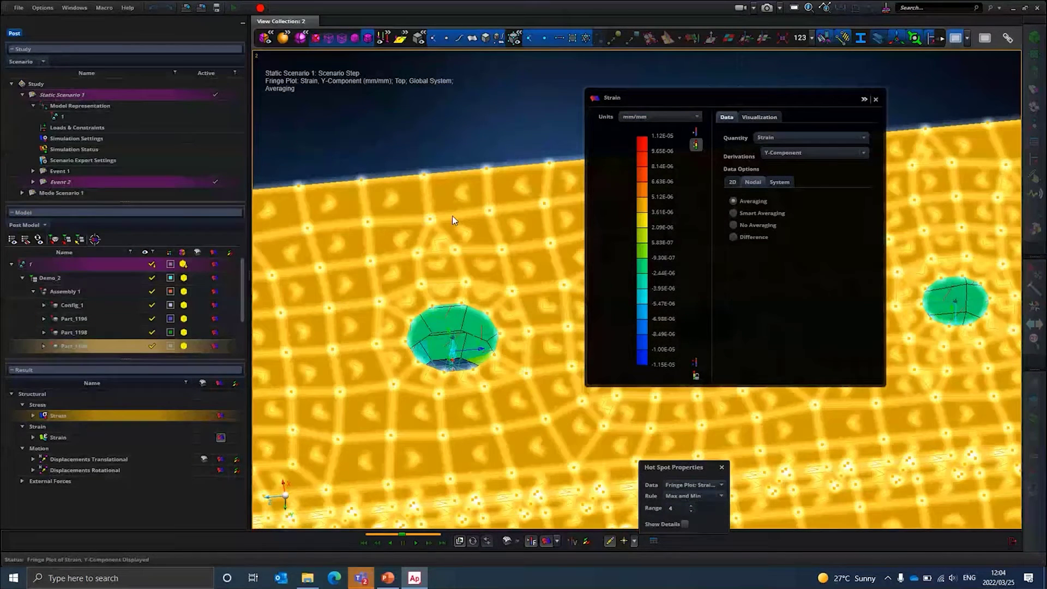
pyautogui.scroll(-4, 452, 215)
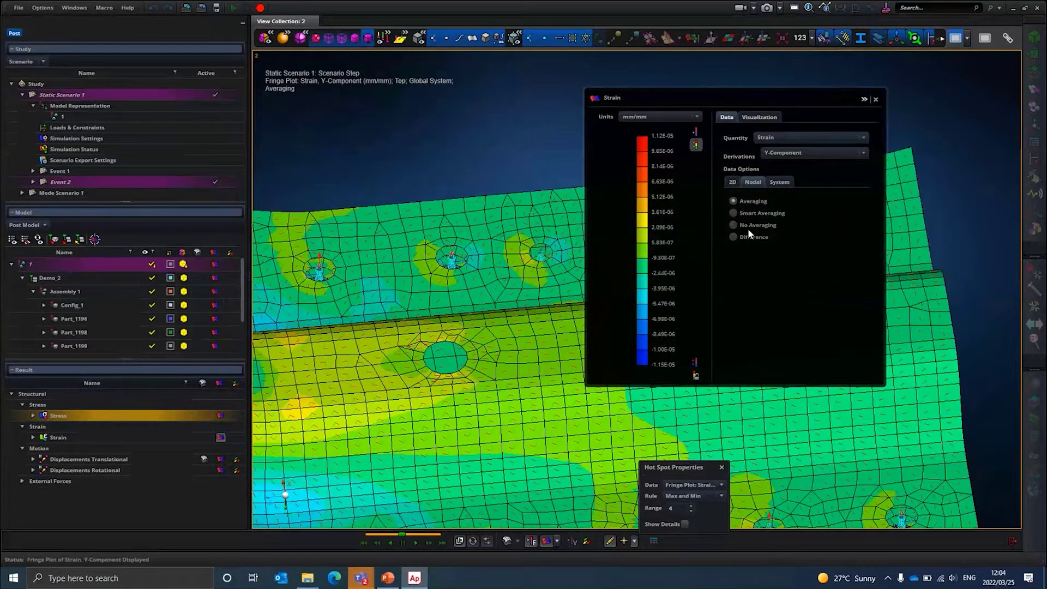
# - Set the strain plot's nodal option to No Averaging and examine the element strains around the fastener holes
pyautogui.click(733, 225)
pyautogui.scroll(-5, 460, 245)
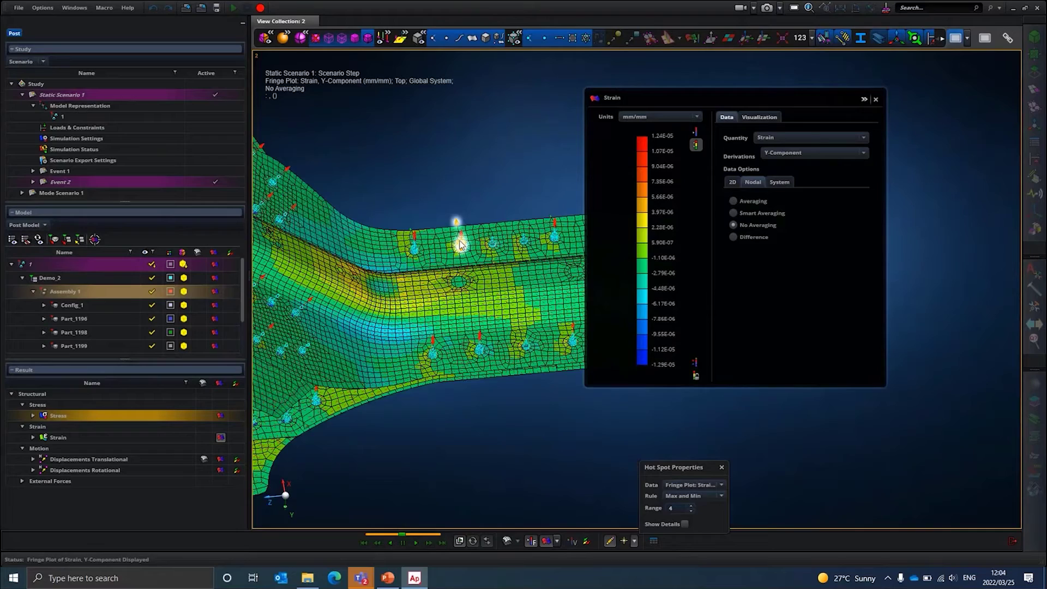
pyautogui.scroll(5, 493, 314)
pyautogui.scroll(-5, 473, 227)
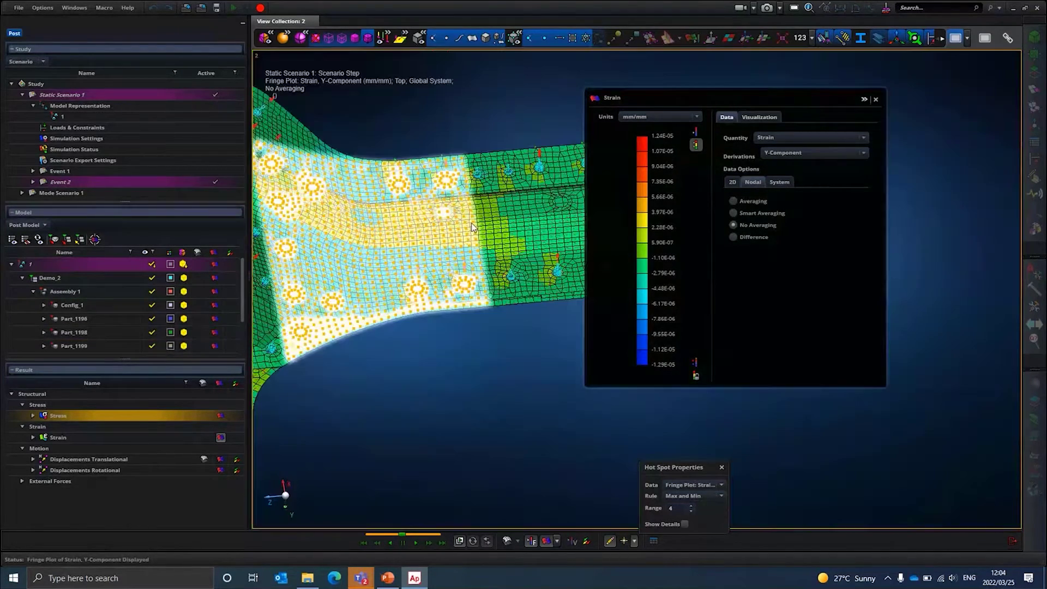
pyautogui.scroll(2, 495, 357)
pyautogui.scroll(3, 477, 326)
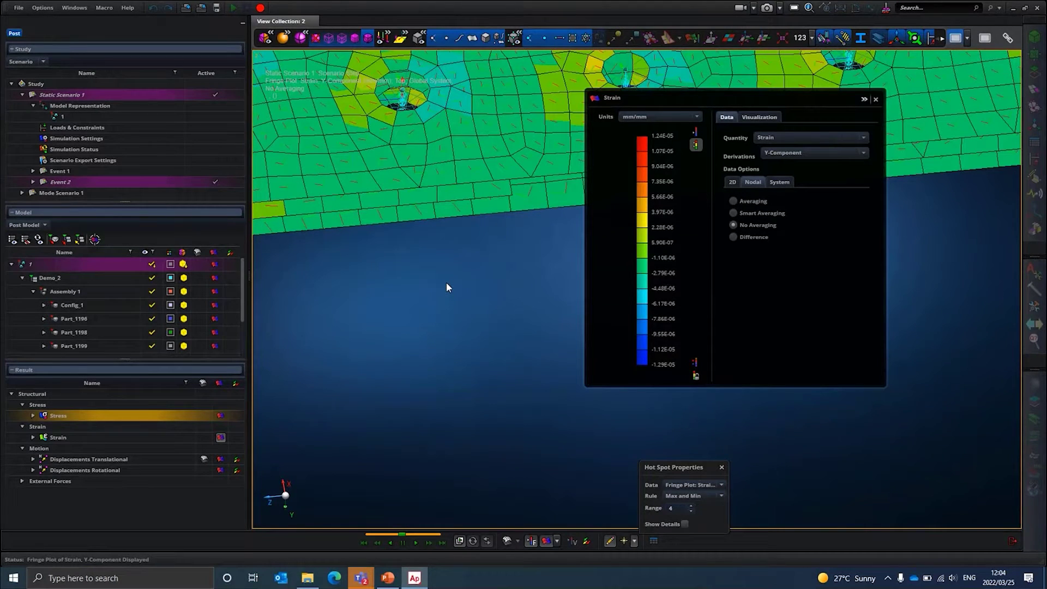
pyautogui.scroll(-3, 437, 280)
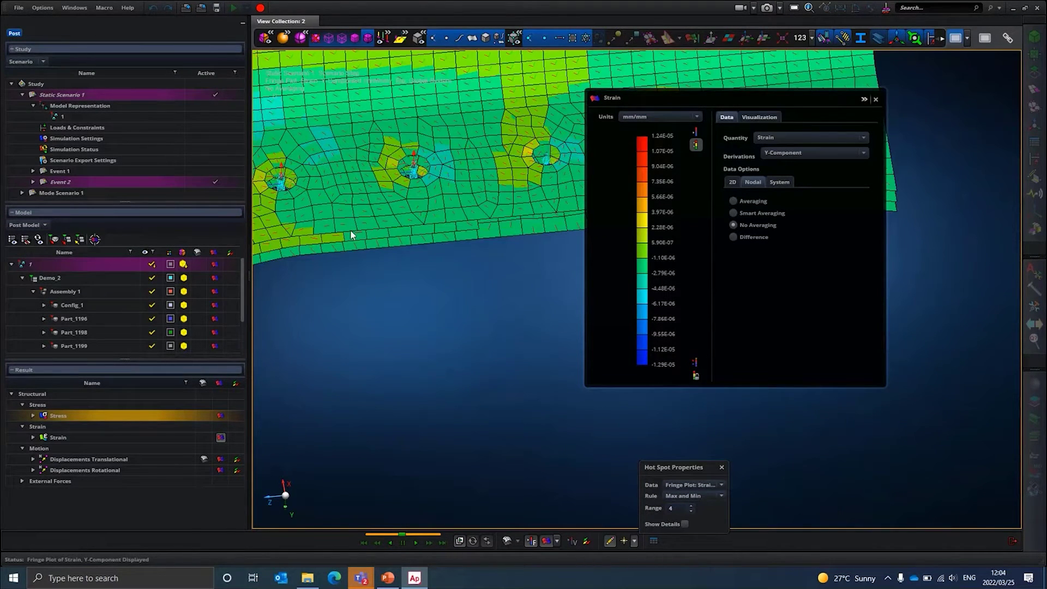
pyautogui.scroll(5, 418, 152)
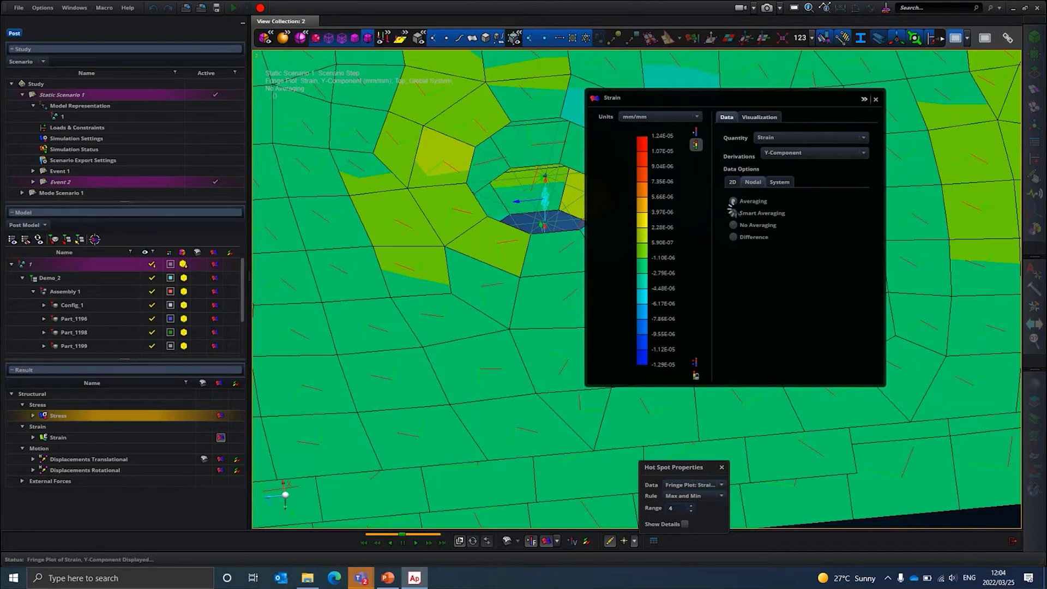
# - Compare Averaging with Smart Averaging on the strain plot, ending with the nodal option set to Averaging
pyautogui.click(734, 202)
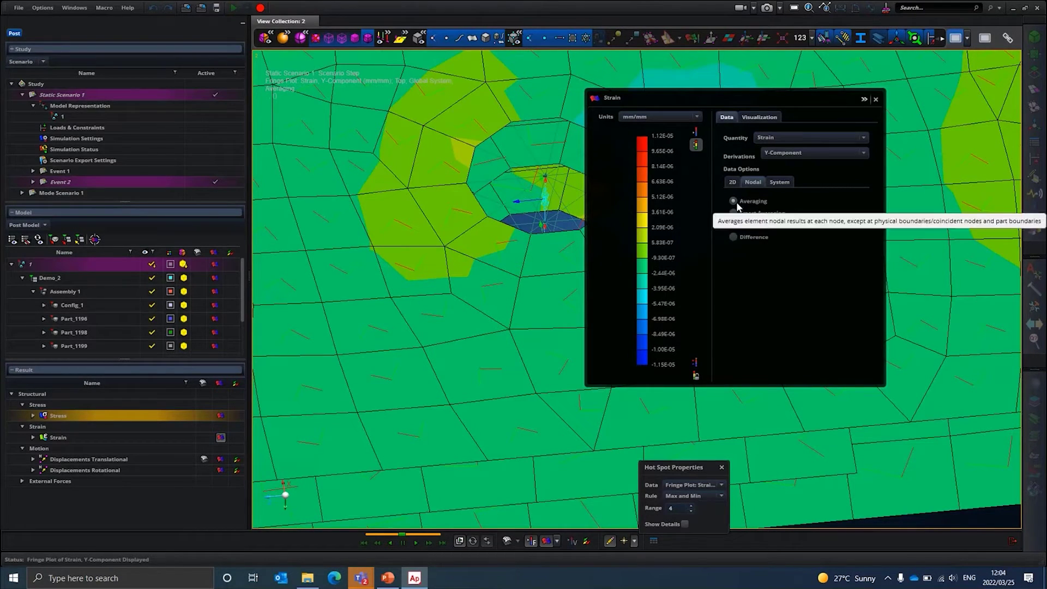
pyautogui.click(734, 214)
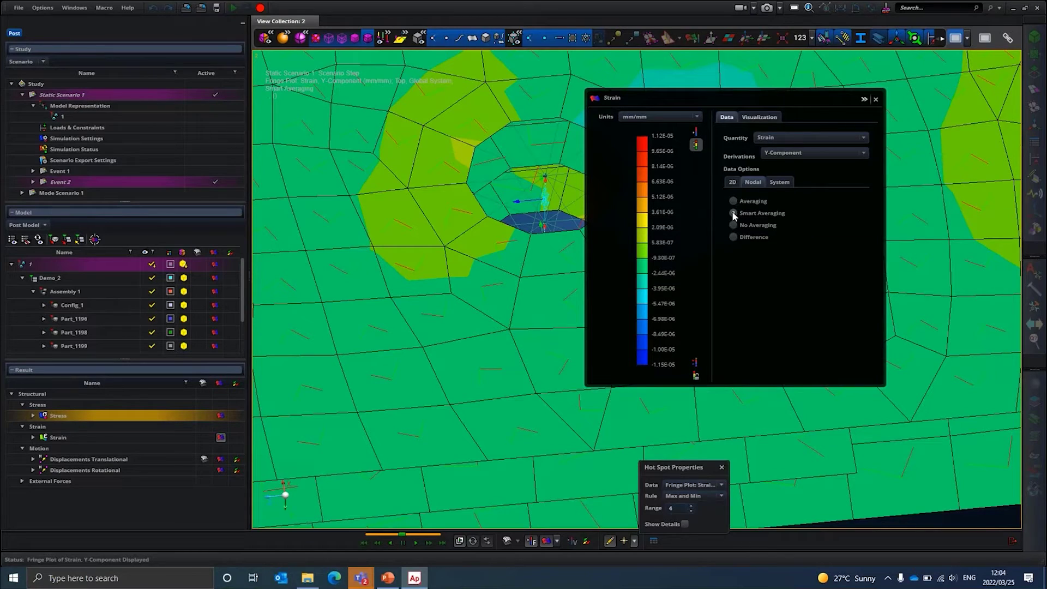
pyautogui.click(733, 202)
pyautogui.scroll(-3, 890, 335)
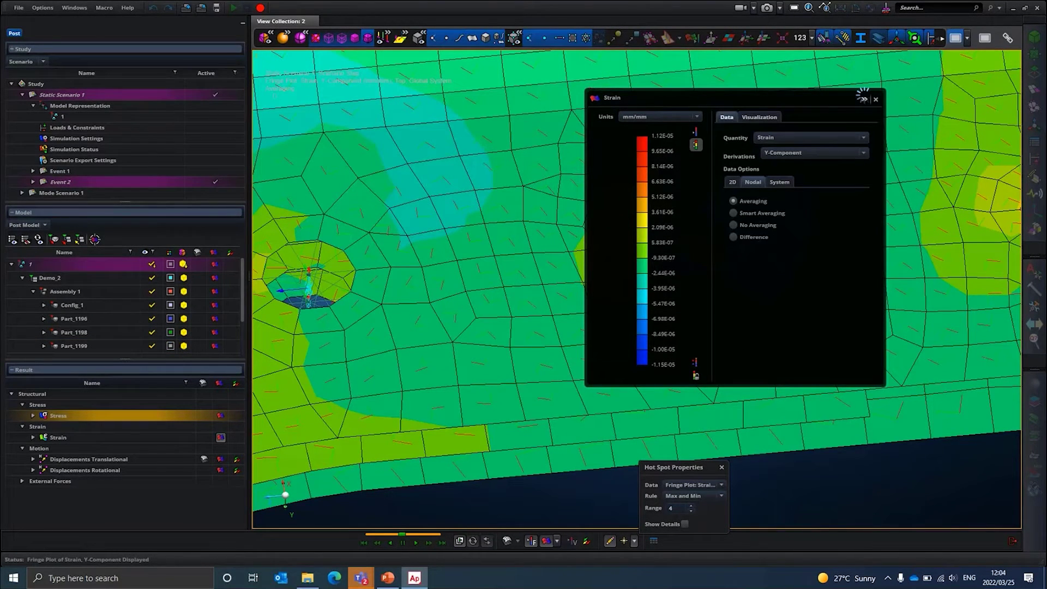
# - Close the strain plot settings and select Config_1 in the model tree to examine its nodes and elements
pyautogui.click(876, 100)
pyautogui.scroll(-3, 831, 316)
pyautogui.scroll(-5, 832, 316)
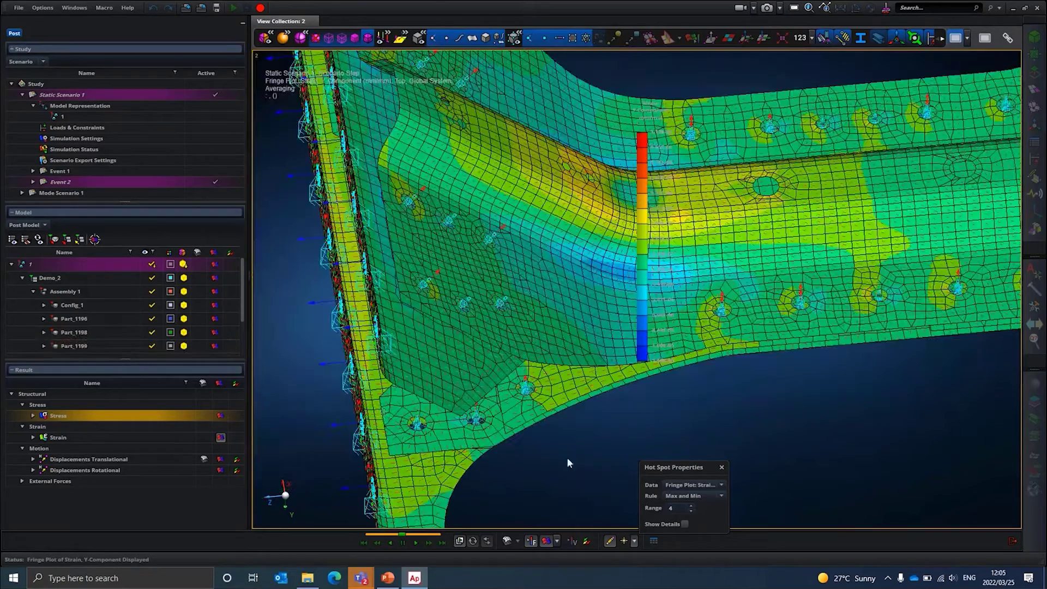
pyautogui.click(57, 320)
pyautogui.click(68, 306)
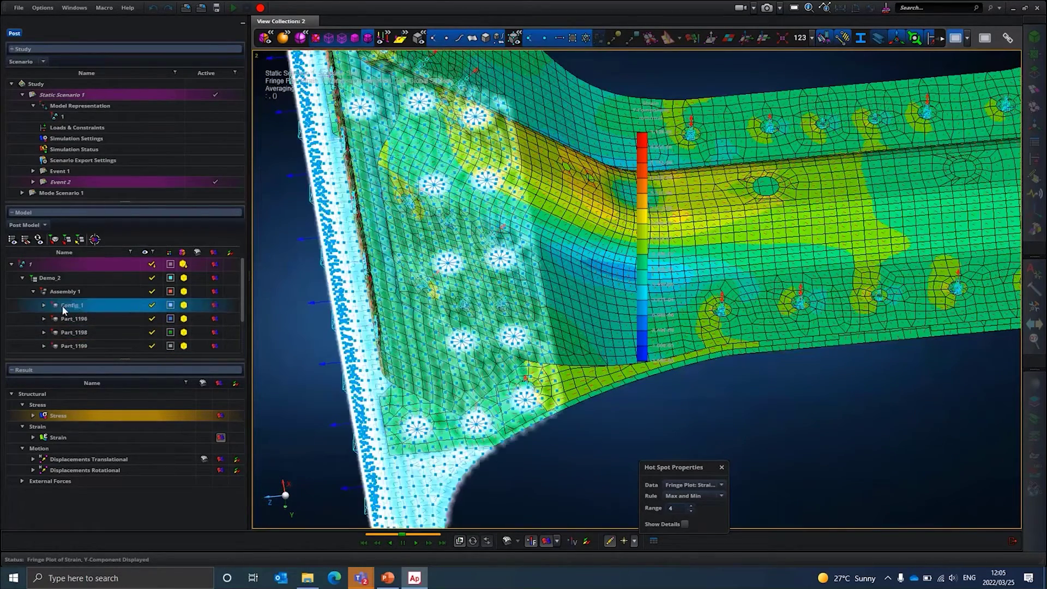
pyautogui.click(66, 305)
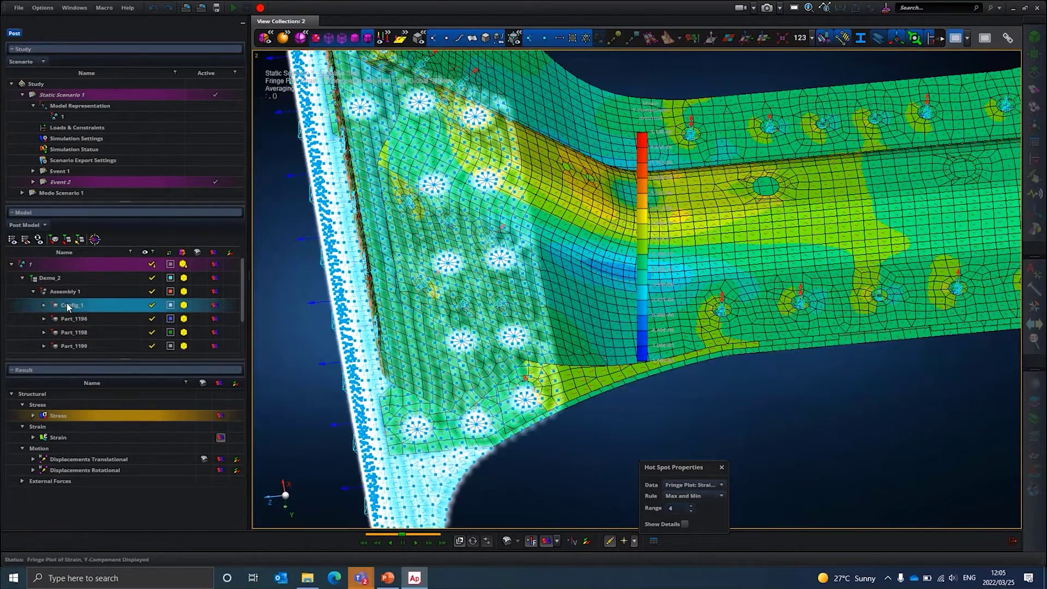
pyautogui.moveTo(503, 341); pyautogui.dragTo(313, 341, button='middle')
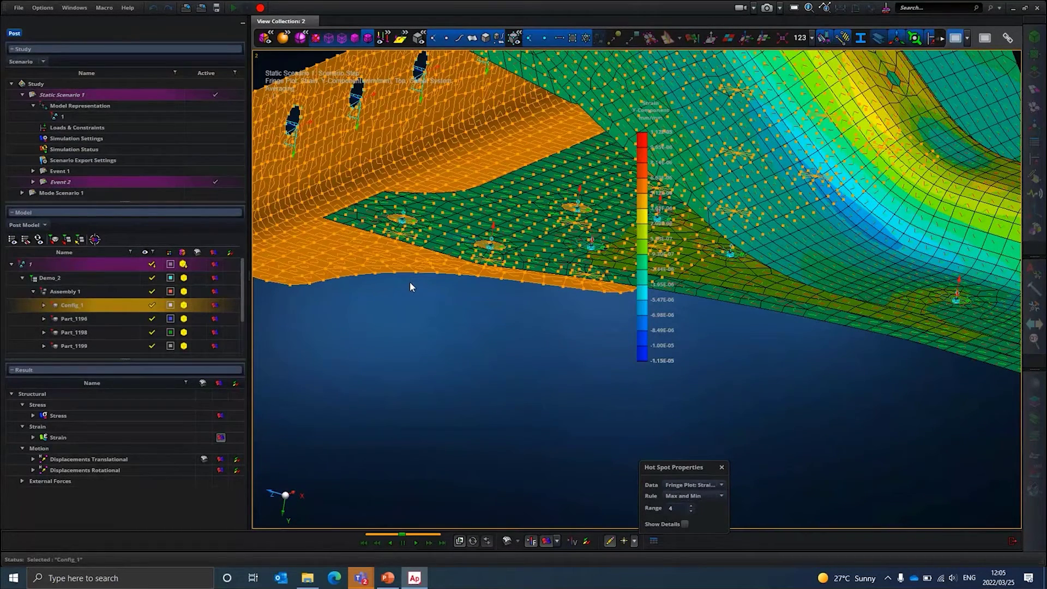
# - Reopen the strain plot settings, set the nodal option to Smart Averaging and clear the Config_1 selection to inspect the fringe plot
pyautogui.moveTo(411, 281); pyautogui.dragTo(408, 331, button='middle')
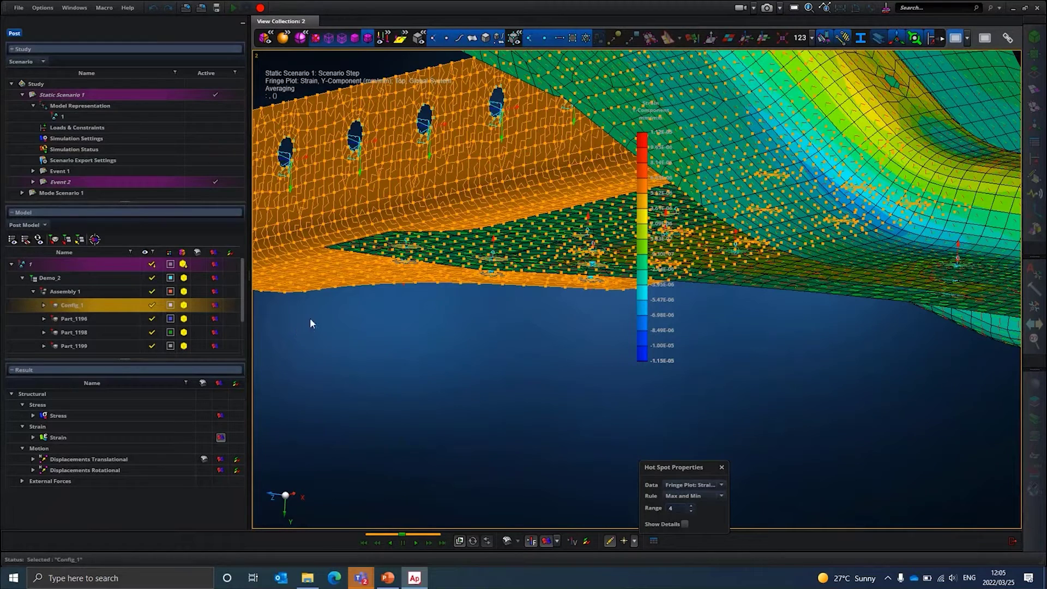
pyautogui.moveTo(310, 319); pyautogui.dragTo(328, 319, button='middle')
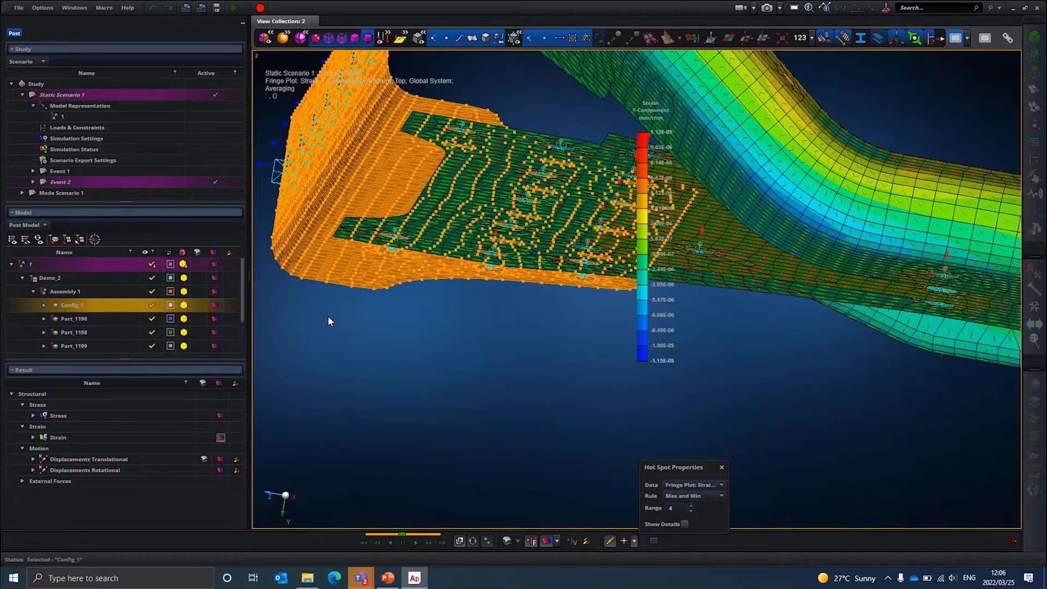
pyautogui.click(674, 101)
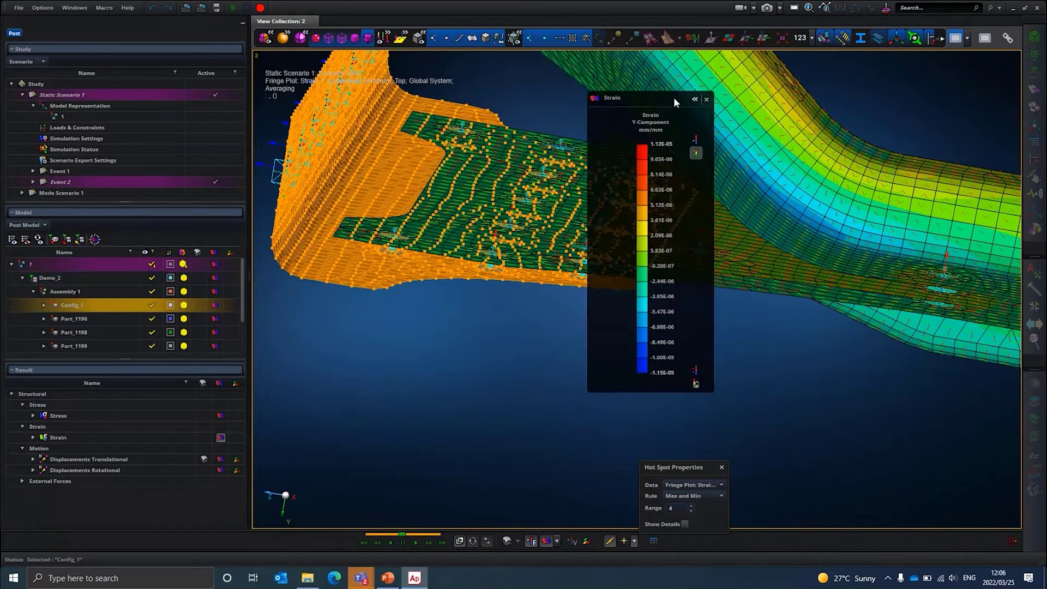
pyautogui.click(697, 98)
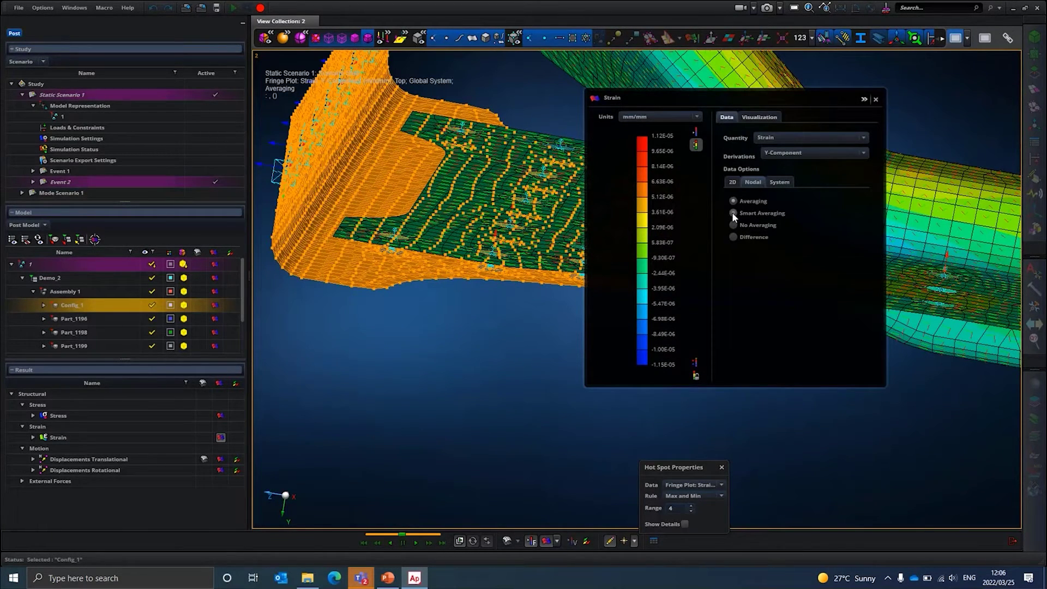
pyautogui.click(733, 213)
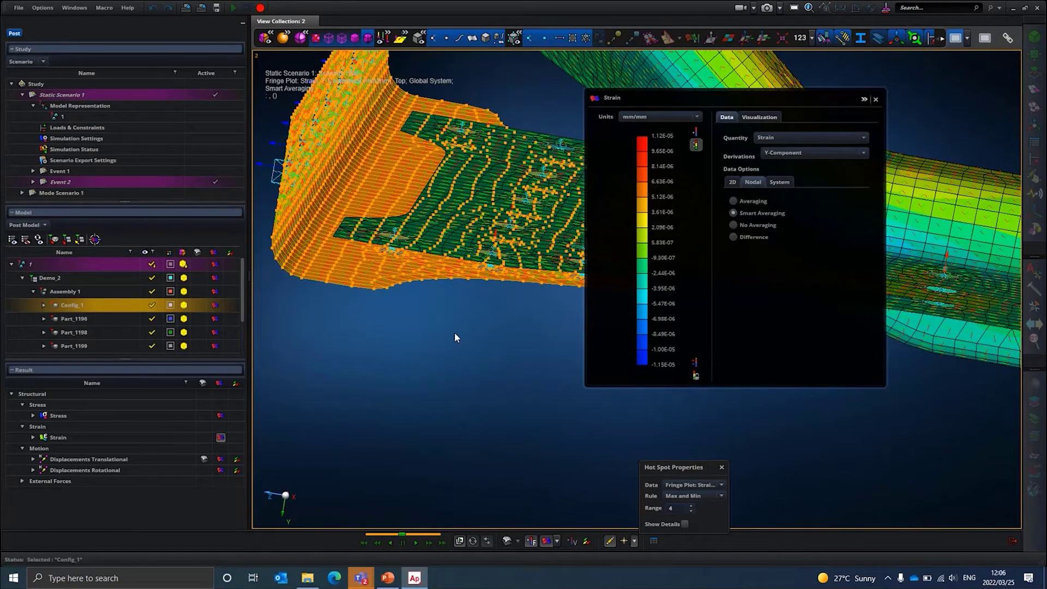
pyautogui.scroll(3, 454, 332)
pyautogui.click(441, 342)
pyautogui.scroll(-5, 437, 350)
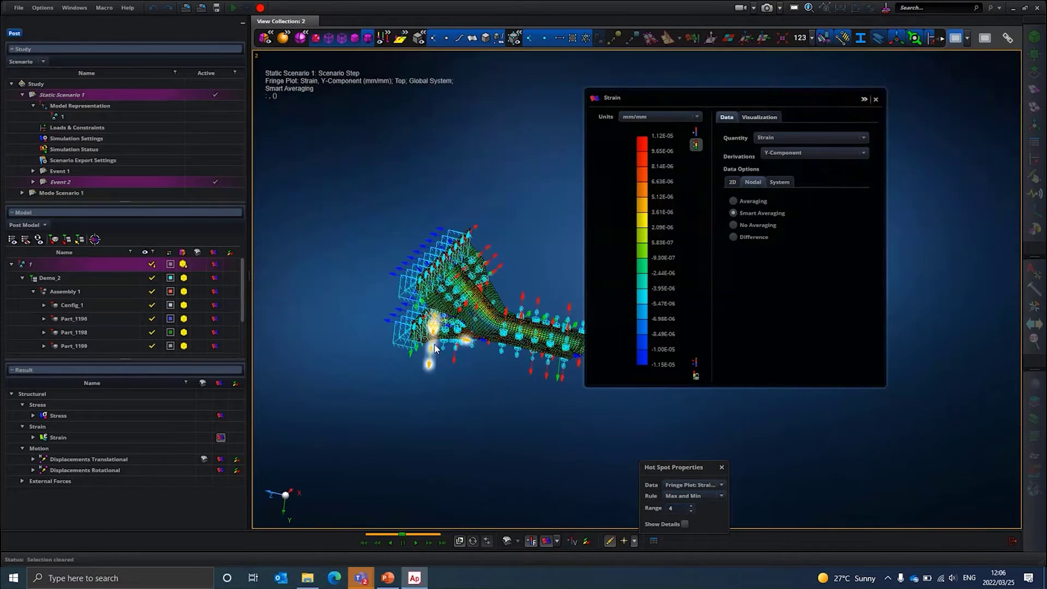
pyautogui.scroll(3, 496, 381)
pyautogui.scroll(2, 496, 381)
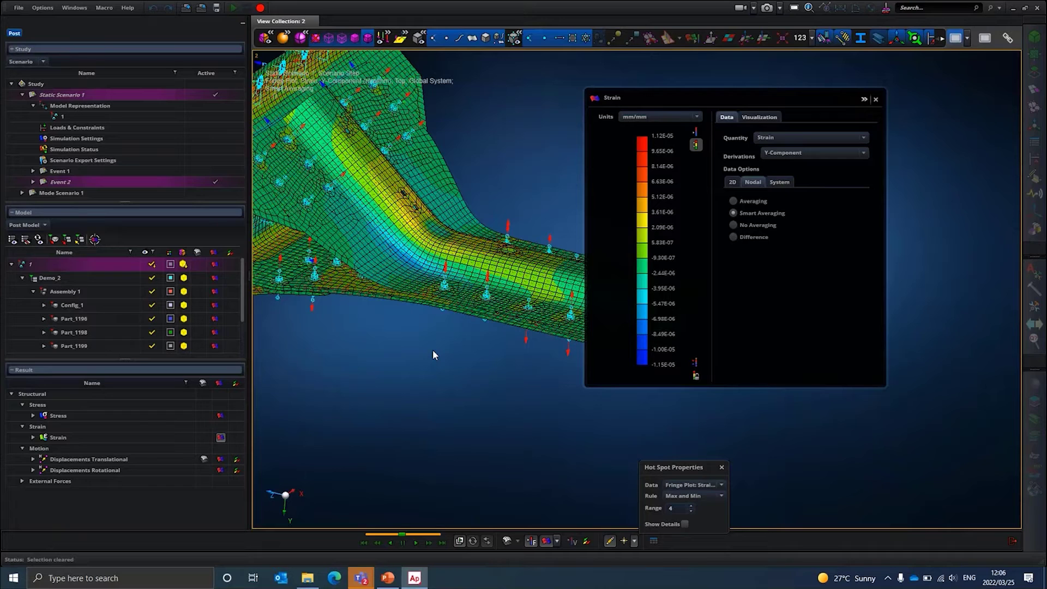
pyautogui.moveTo(433, 355); pyautogui.dragTo(453, 355, button='middle')
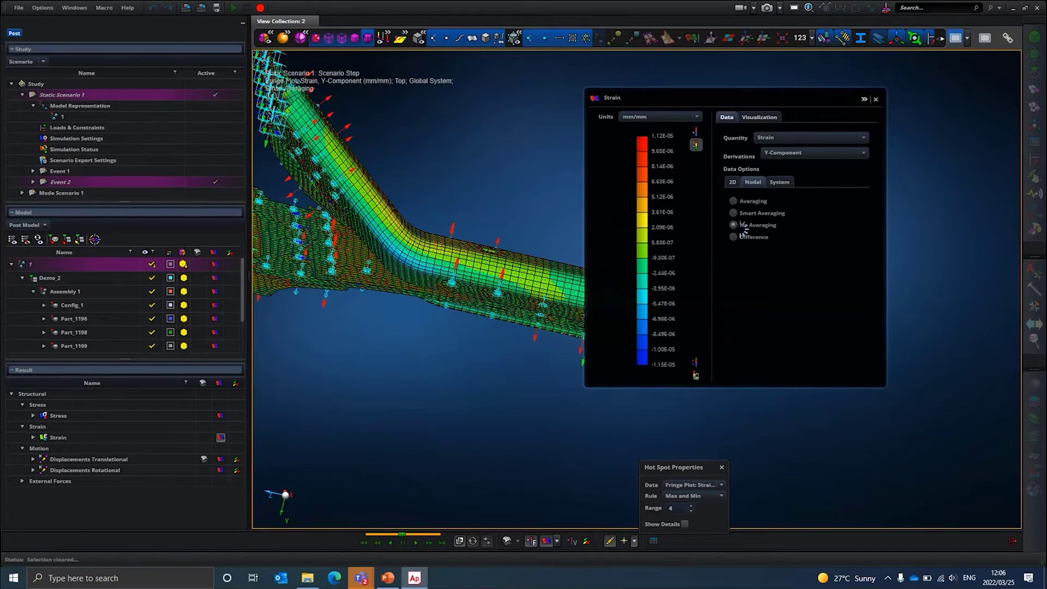
# - Set the strain plot's nodal option to Difference and examine the nodal differences around the fasteners and flange edges
pyautogui.click(752, 243)
pyautogui.moveTo(518, 363)
pyautogui.mouseDown(button='middle')
pyautogui.moveTo(510, 371)
pyautogui.moveTo(504, 360)
pyautogui.moveTo(505, 374)
pyautogui.mouseUp(button='middle')
pyautogui.scroll(6, 558, 385)
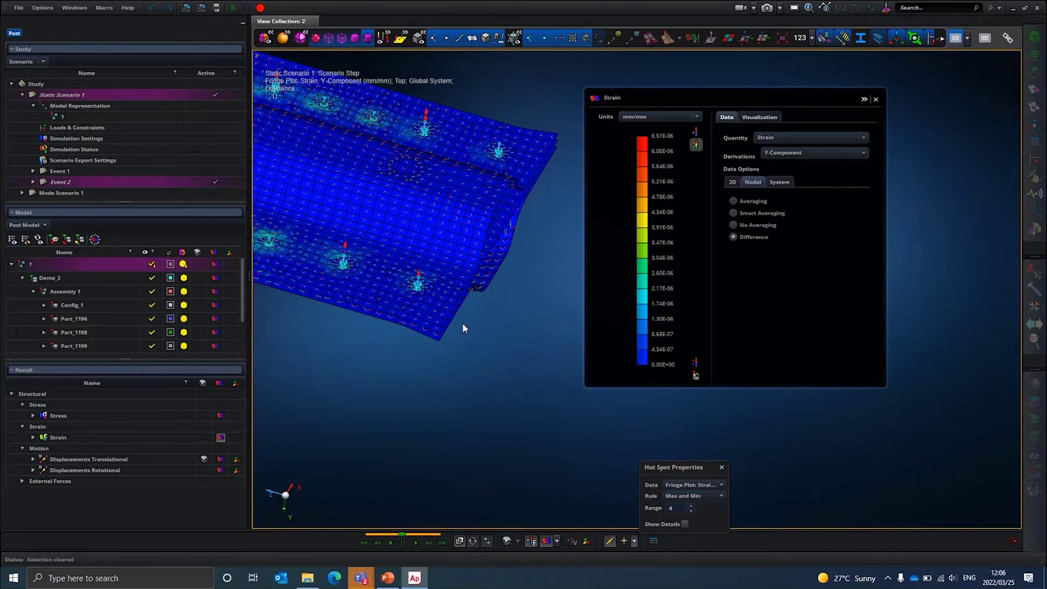
pyautogui.scroll(3, 552, 138)
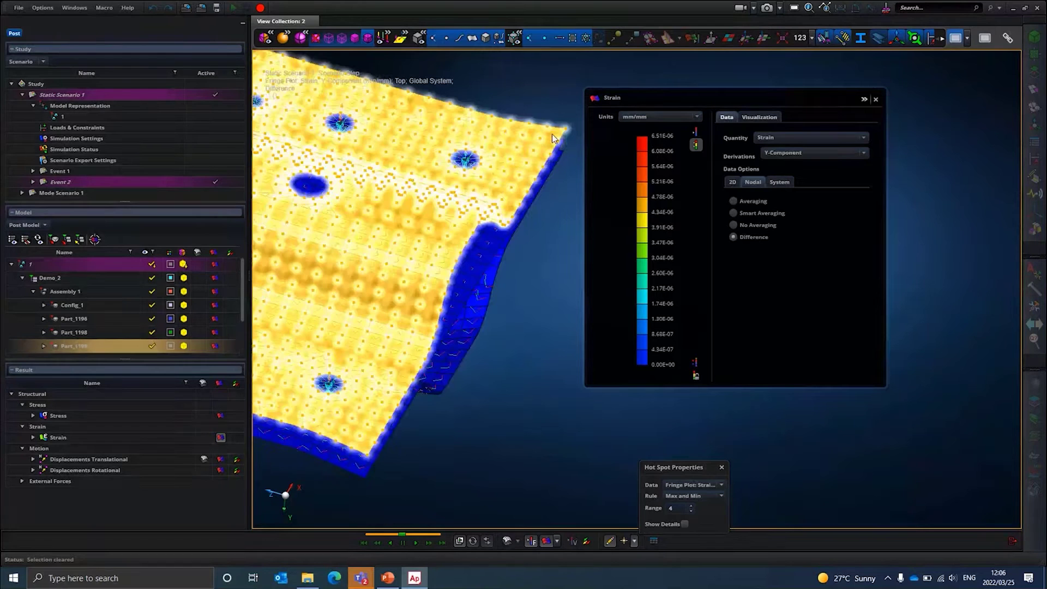
pyautogui.scroll(-3, 533, 240)
pyautogui.scroll(-2, 537, 273)
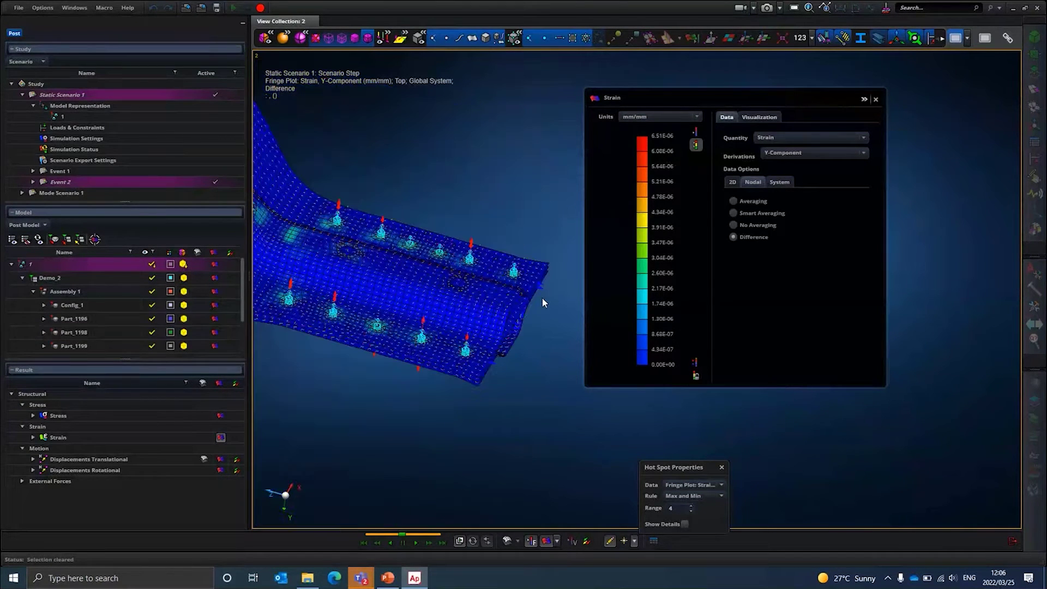
pyautogui.scroll(-4, 542, 303)
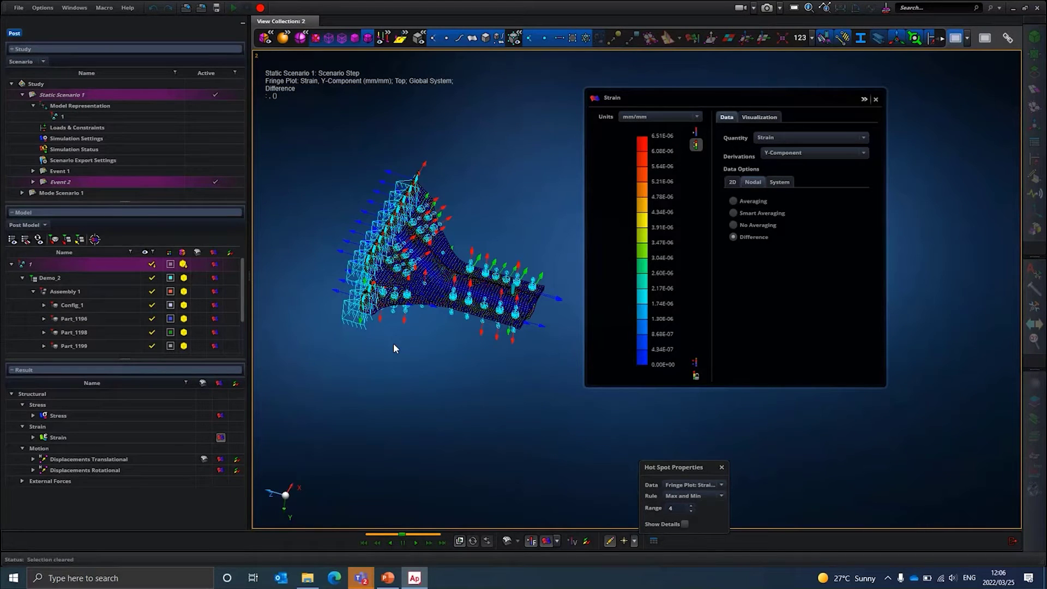
pyautogui.scroll(3, 395, 346)
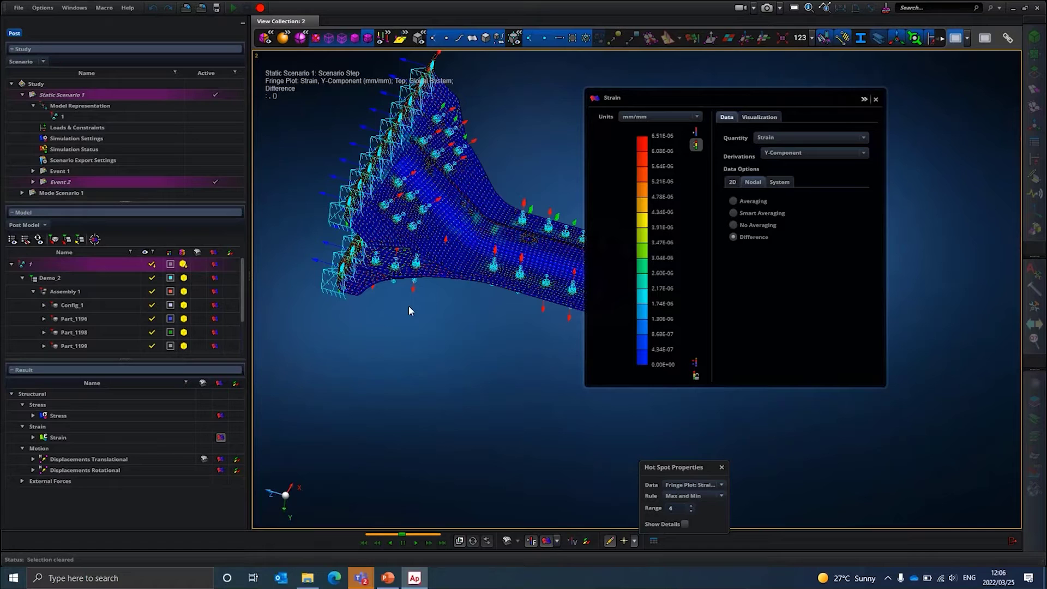
# - Compare Averaging with No Averaging on the strain plot around the fastener holes, ending with the nodal option set to No Averaging
pyautogui.click(740, 201)
pyautogui.scroll(-3, 577, 309)
pyautogui.scroll(10, 576, 307)
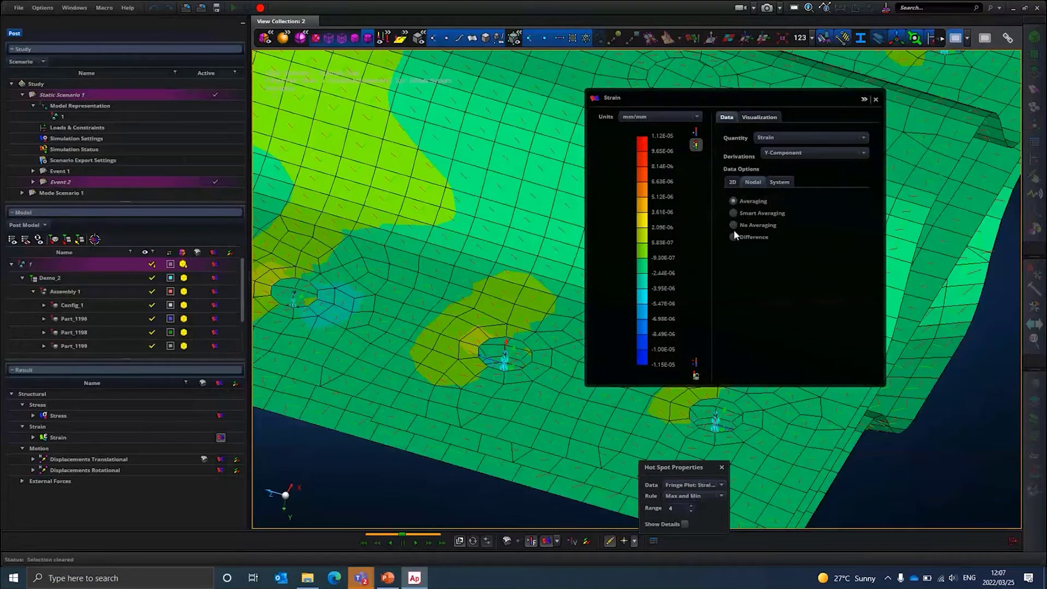
pyautogui.click(733, 224)
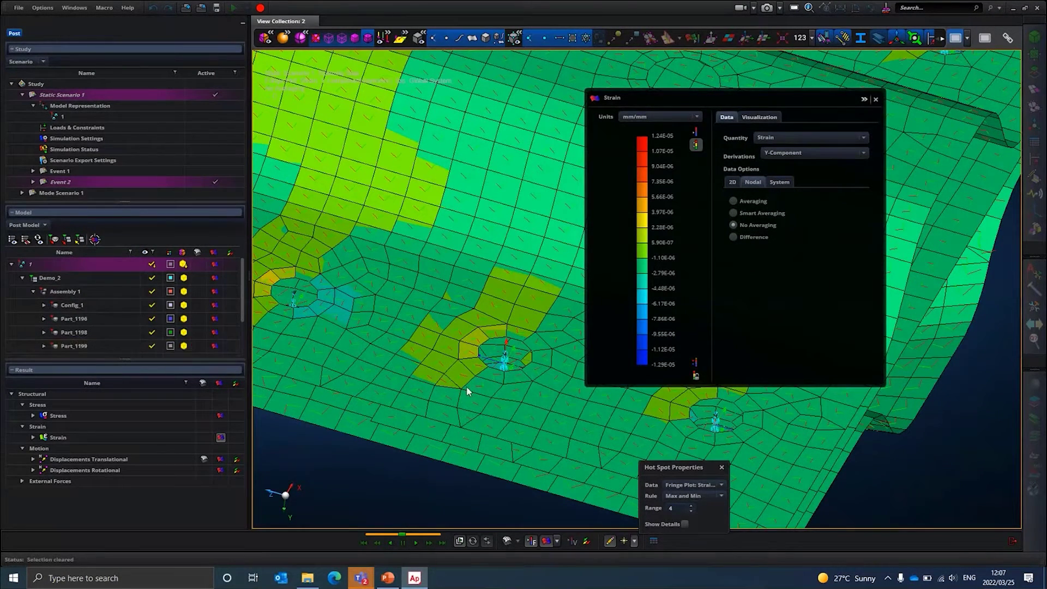
pyautogui.scroll(-3, 390, 455)
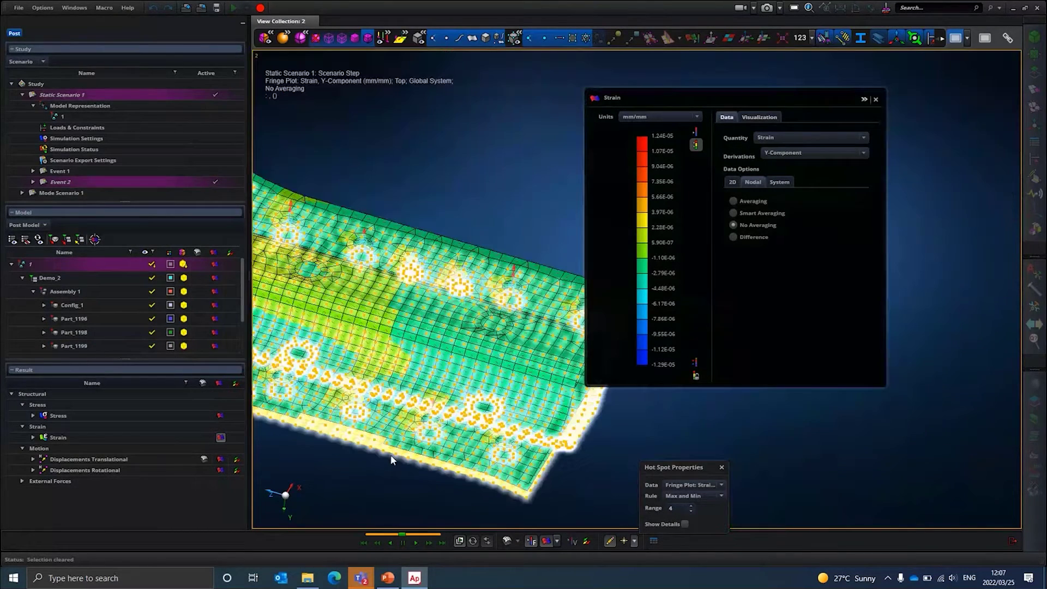
pyautogui.scroll(3, 362, 473)
pyautogui.scroll(3, 342, 414)
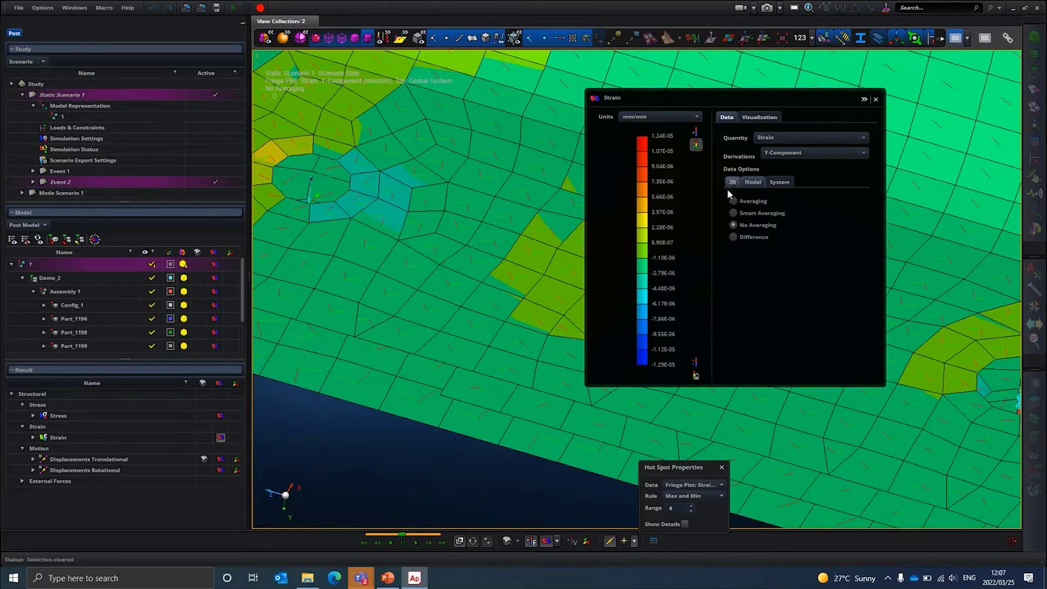
# - Switch the Y-Component strain plot to a manually defined User coordinate system with Show System enabled
pyautogui.click(777, 182)
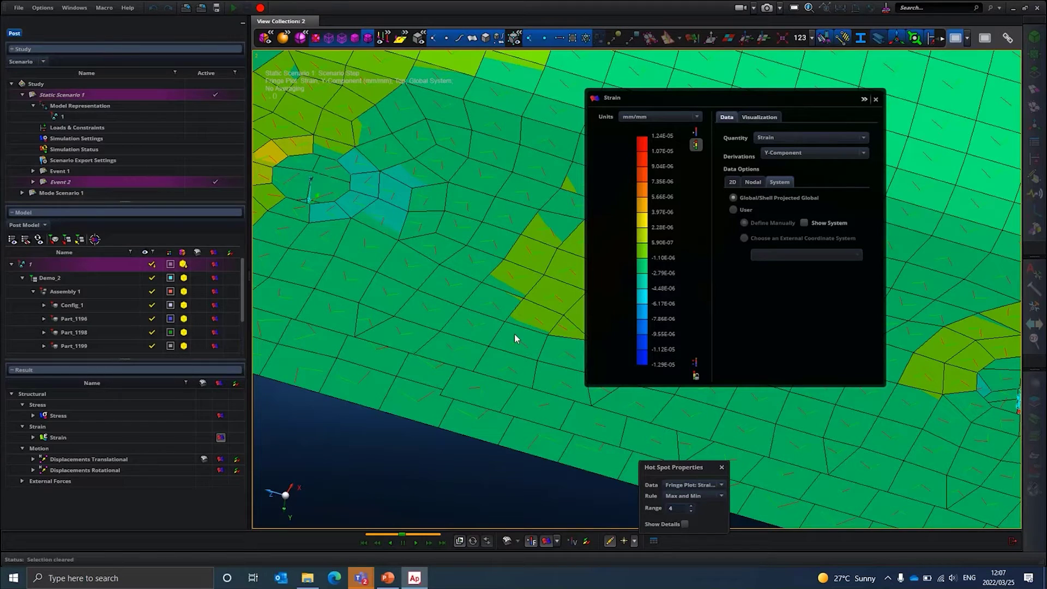
pyautogui.scroll(-5, 514, 334)
pyautogui.moveTo(468, 352); pyautogui.dragTo(470, 342, button='middle')
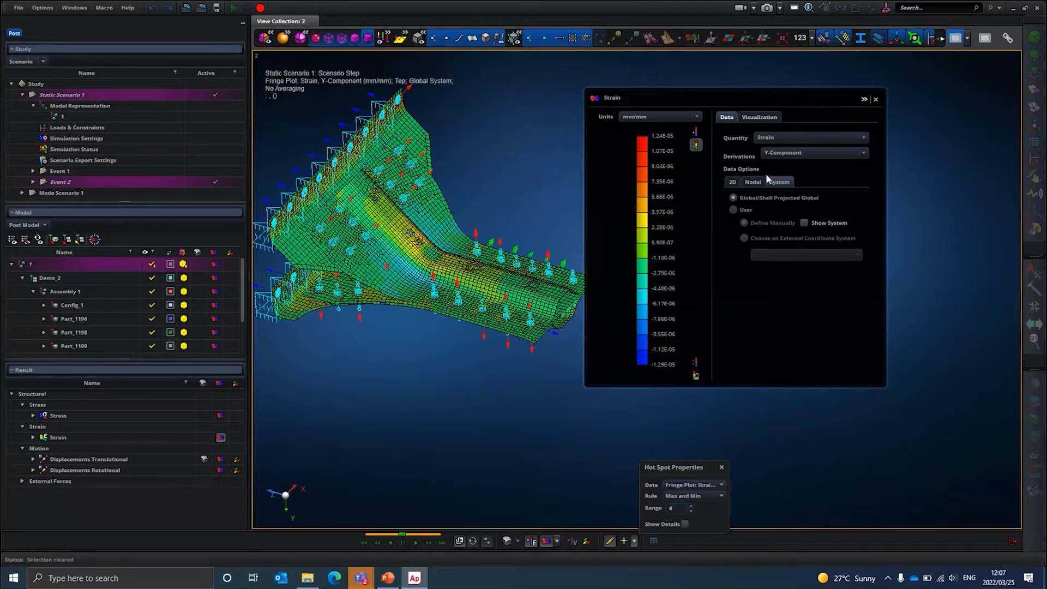
pyautogui.click(778, 152)
pyautogui.click(751, 195)
pyautogui.click(733, 209)
pyautogui.scroll(-4, 476, 360)
pyautogui.scroll(5, 457, 339)
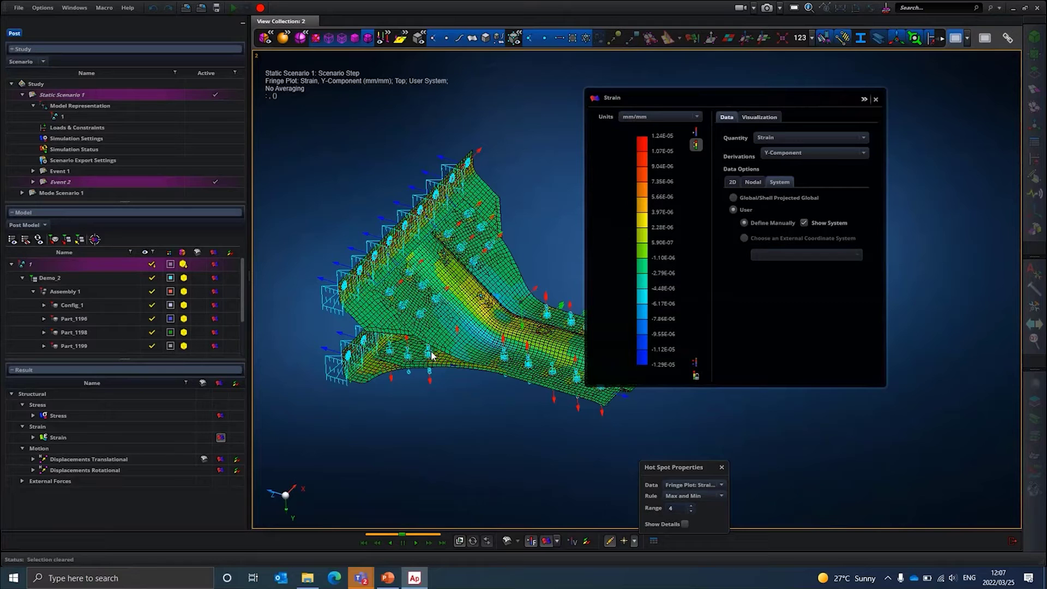
pyautogui.moveTo(431, 355); pyautogui.dragTo(513, 392, button='middle')
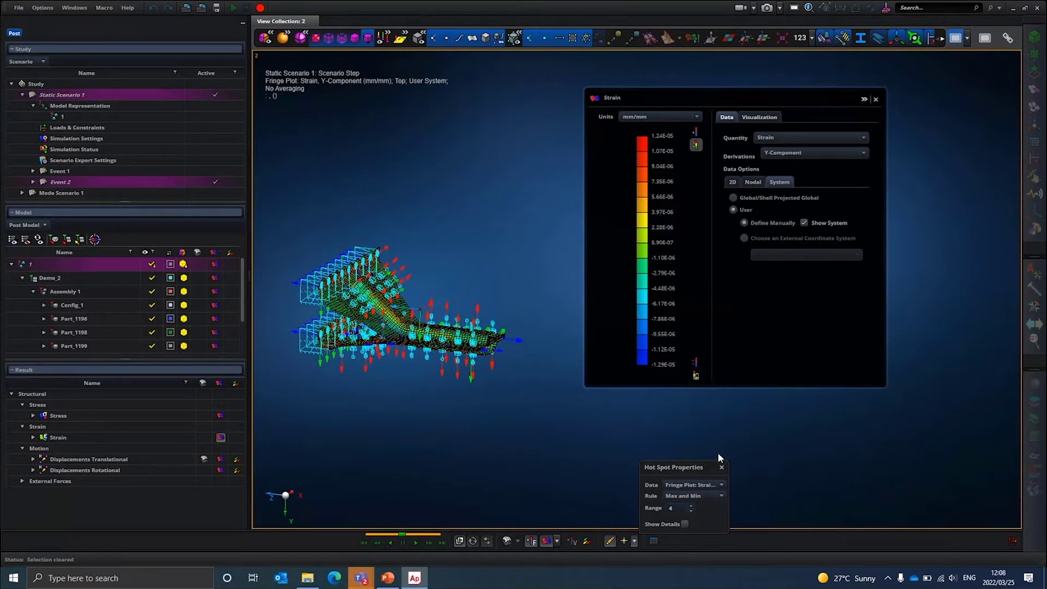
# - Close the hot spot properties and look through the parts, constraints and loads in the model tree
pyautogui.click(722, 468)
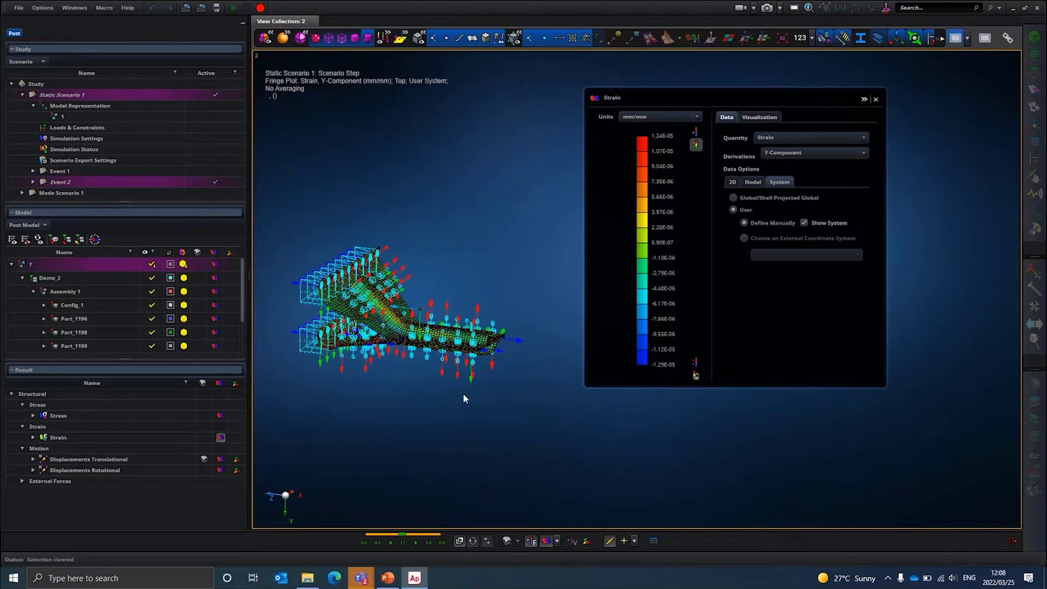
pyautogui.moveTo(480, 382); pyautogui.dragTo(517, 396, button='middle')
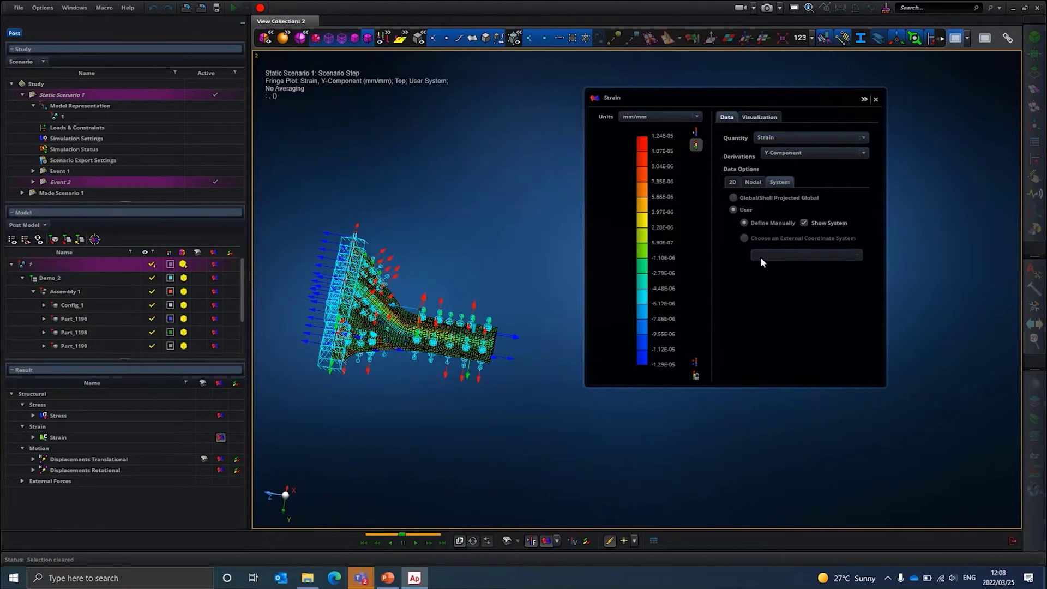
pyautogui.click(58, 305)
pyautogui.scroll(-1, 64, 350)
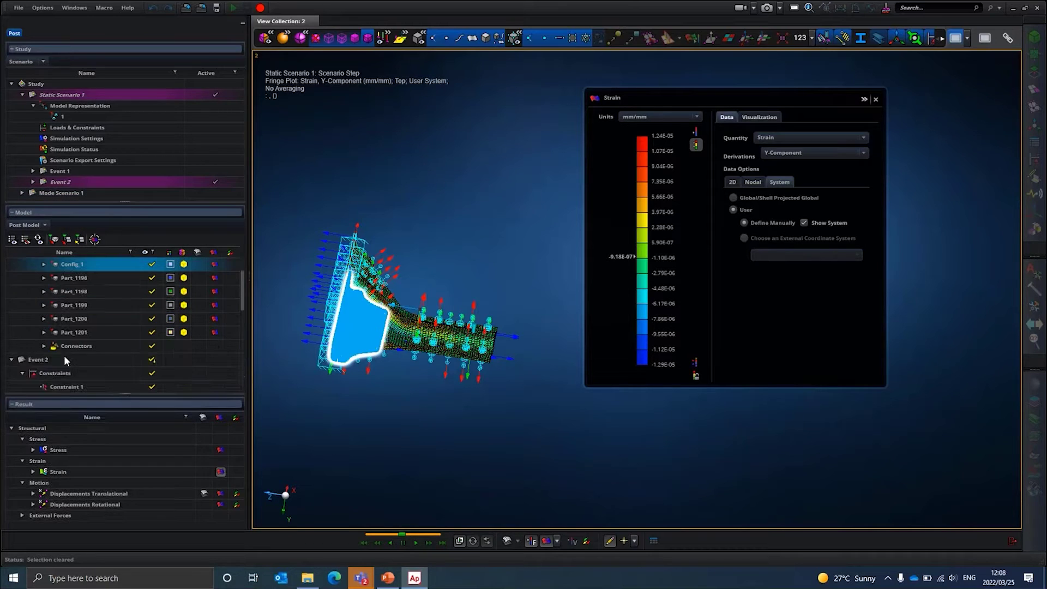
pyautogui.scroll(-6, 60, 353)
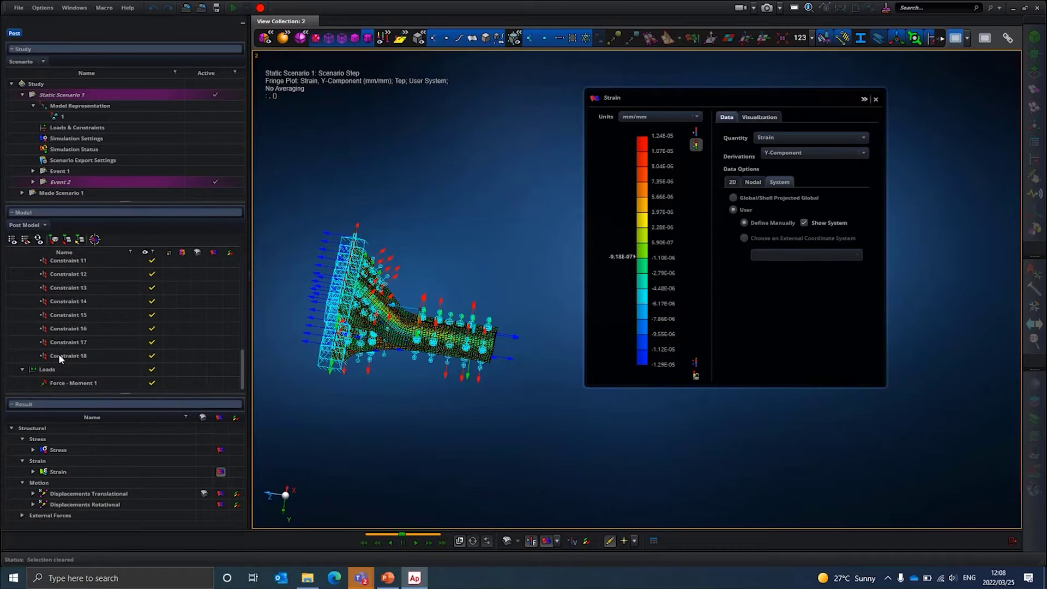
pyautogui.scroll(2, 60, 366)
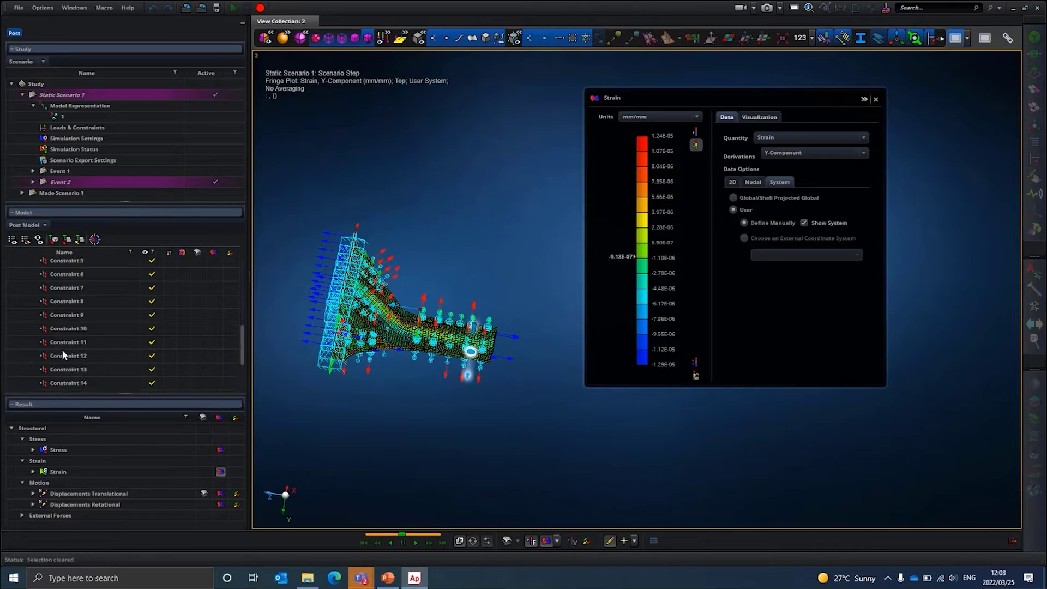
pyautogui.scroll(6, 63, 354)
pyautogui.click(55, 264)
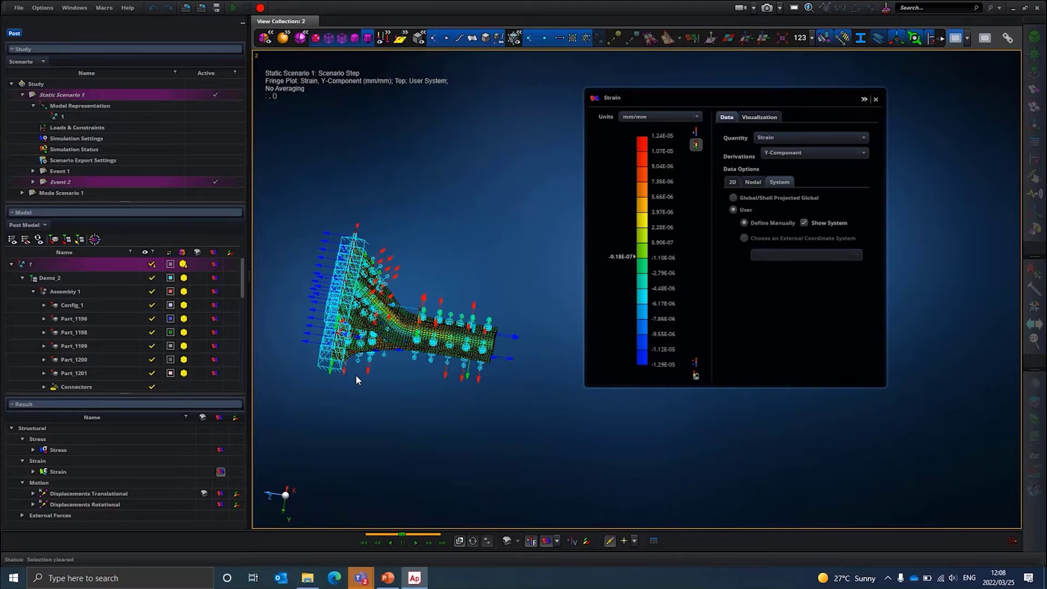
# - Open the displayed user coordinate system for editing on the model and select its origin
pyautogui.moveTo(355, 374); pyautogui.dragTo(382, 376, button='middle')
pyautogui.scroll(5, 415, 385)
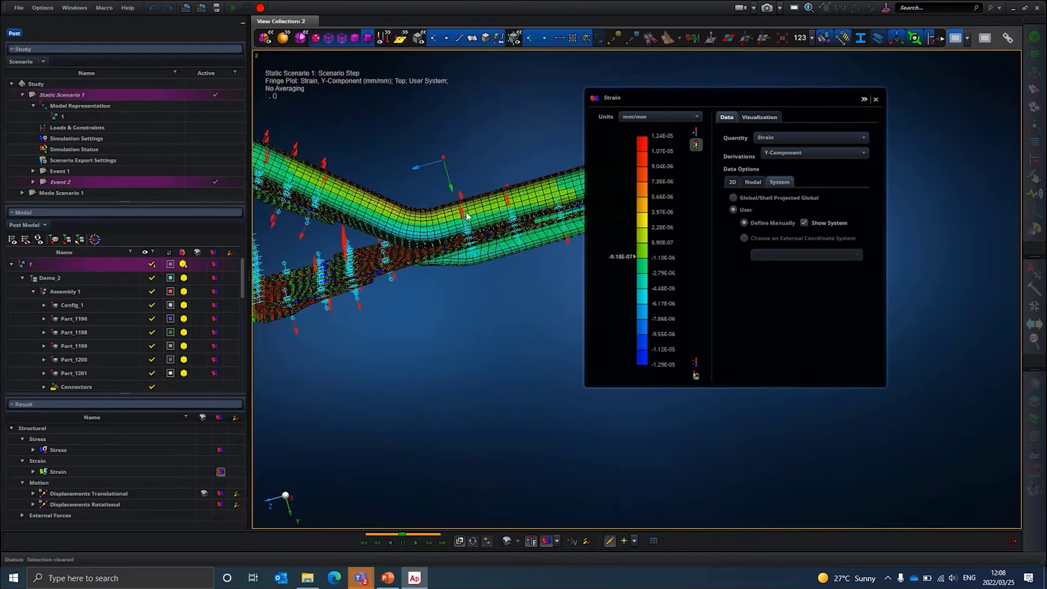
pyautogui.click(444, 162)
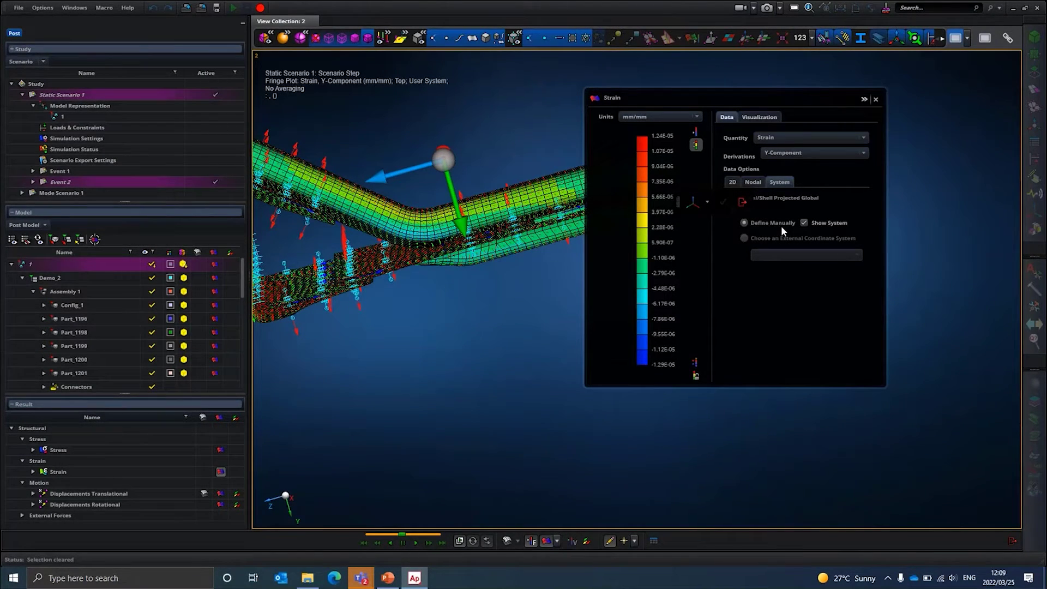
pyautogui.scroll(3, 462, 161)
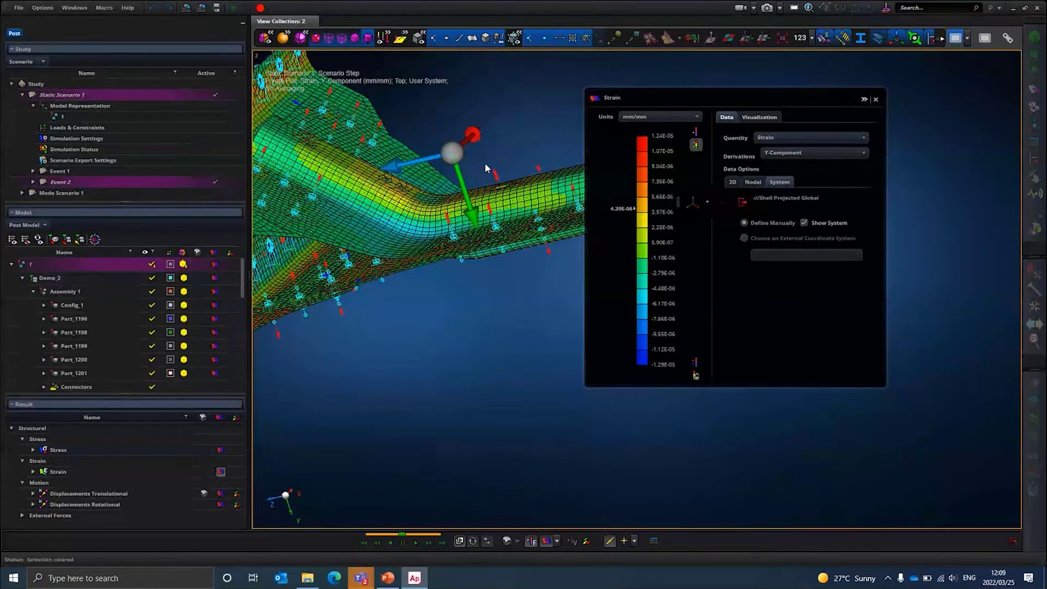
pyautogui.click(457, 159)
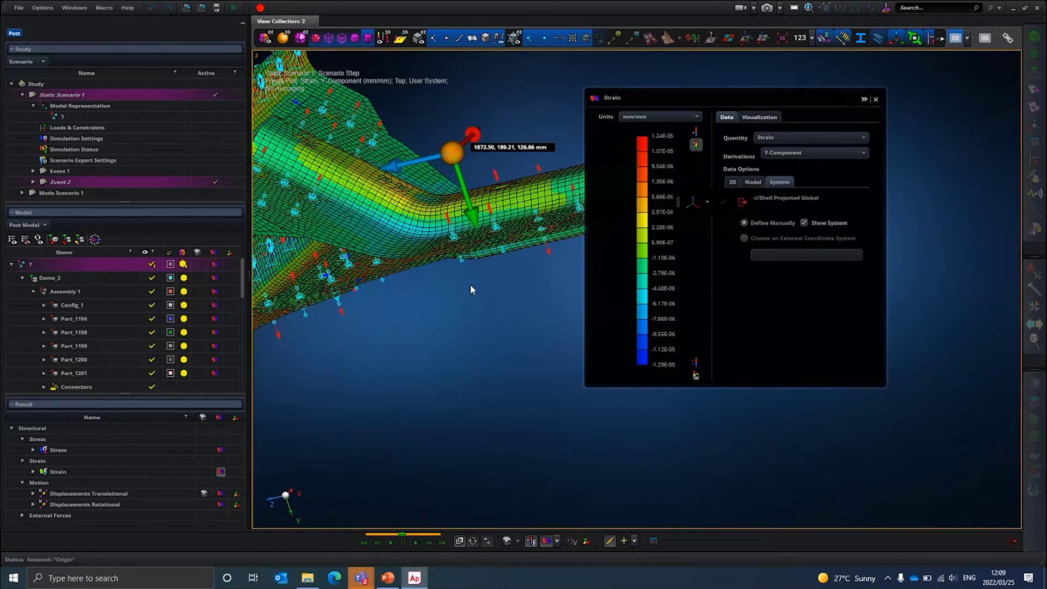
pyautogui.moveTo(471, 283); pyautogui.dragTo(458, 261, button='middle')
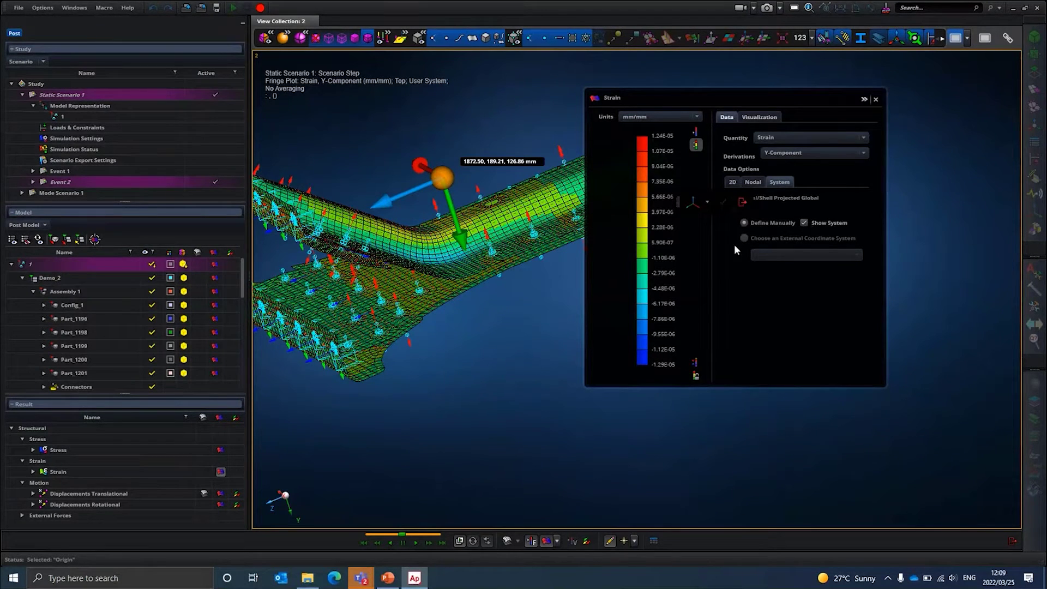
# - Close the strain properties and change the plot's user coordinate system to the cylindrical type, confirming the edit
pyautogui.click(876, 99)
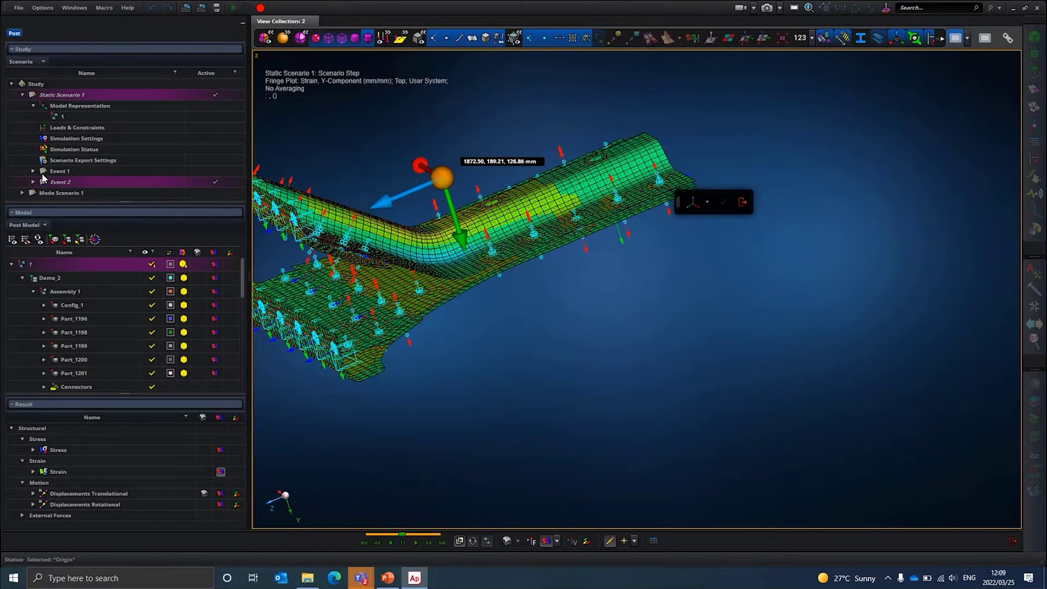
pyautogui.click(707, 201)
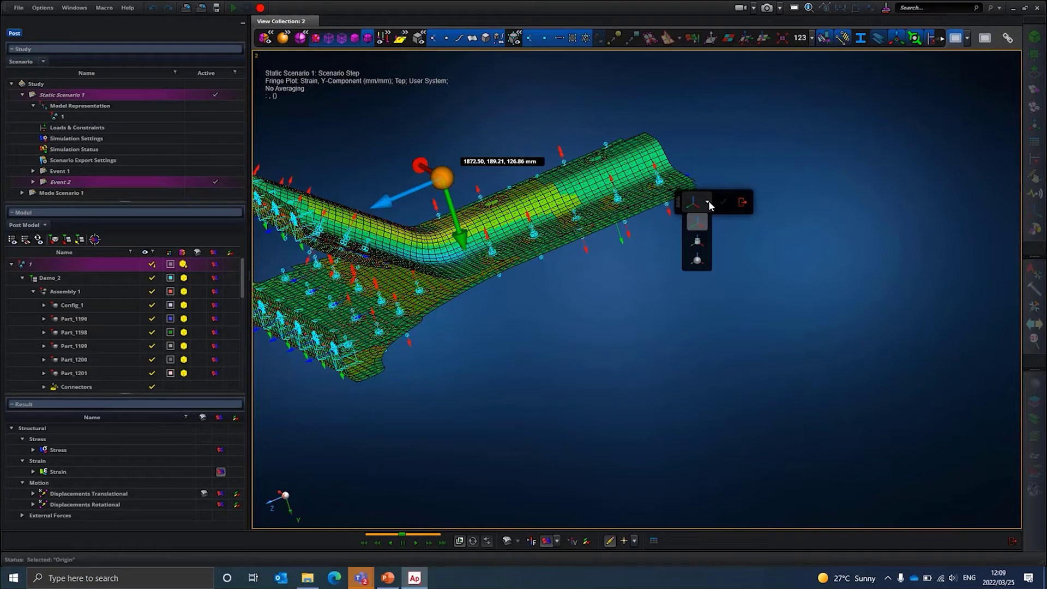
pyautogui.click(708, 245)
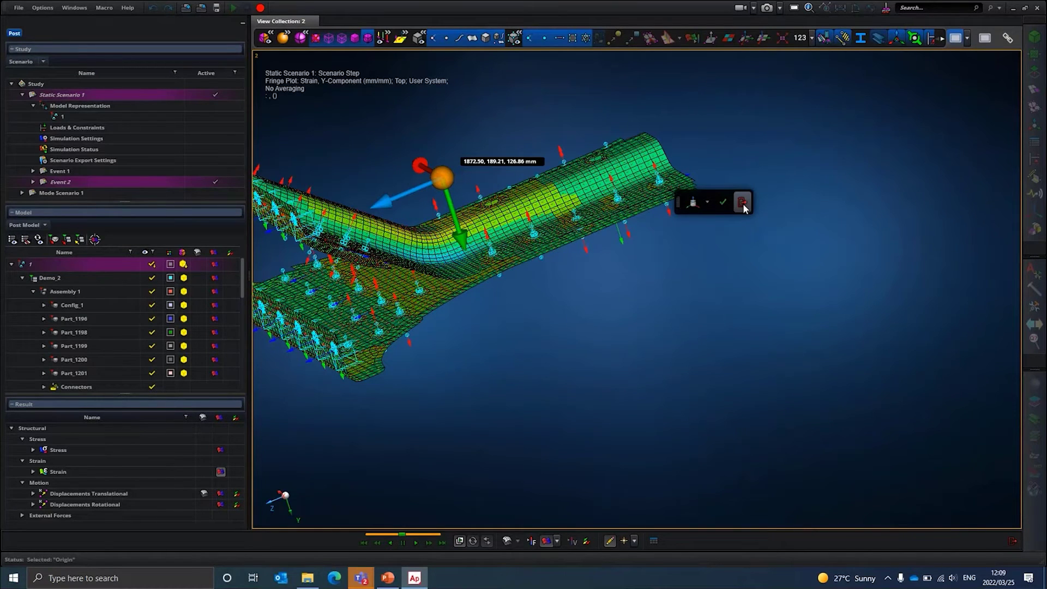
pyautogui.click(724, 202)
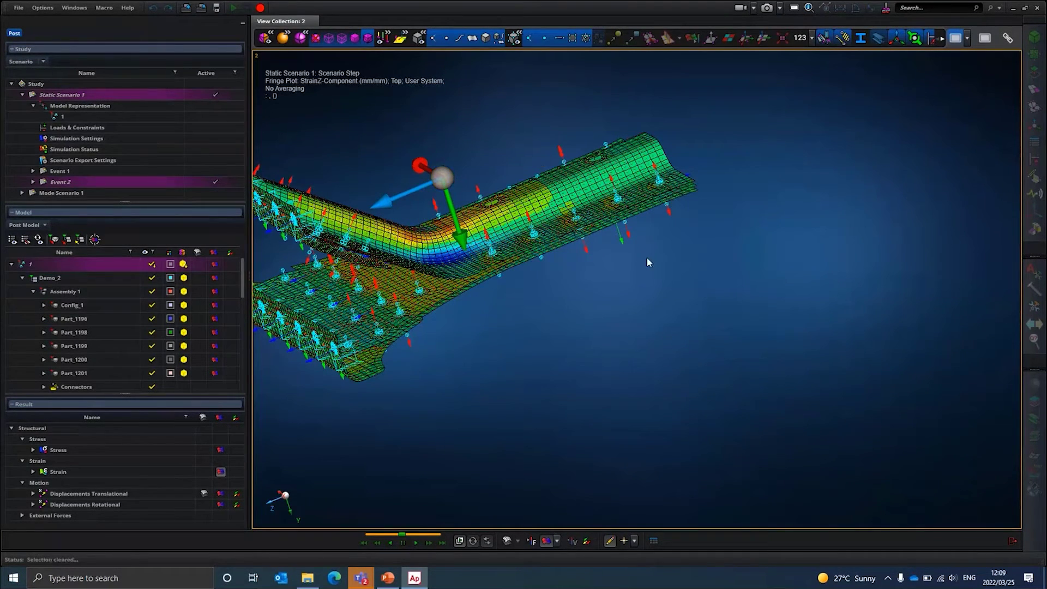
pyautogui.moveTo(625, 262); pyautogui.dragTo(322, 173, button='middle')
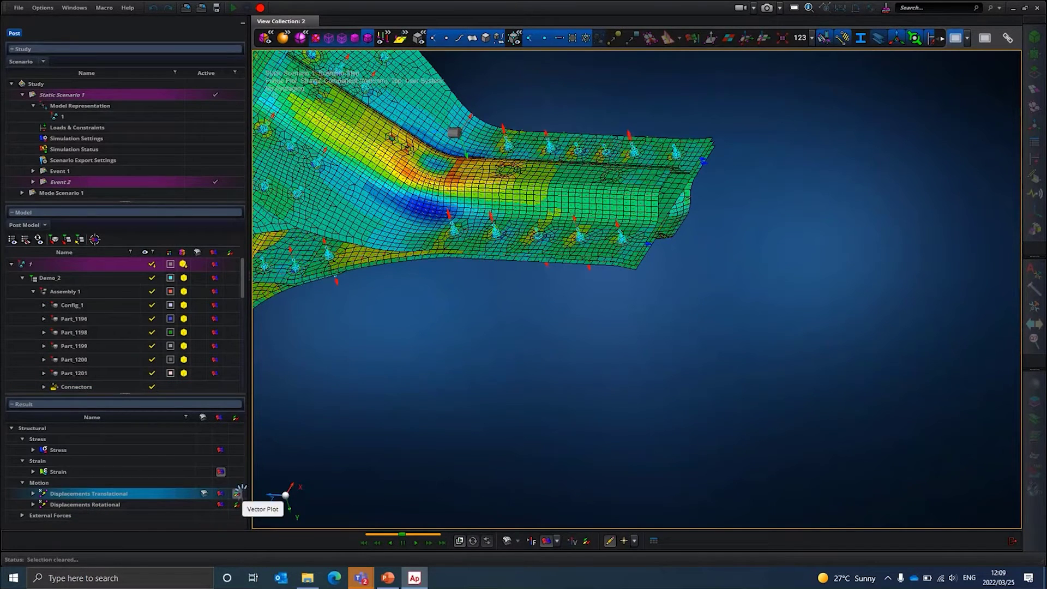
# - Replace the strain fringe plot with a vector plot of Displacements Translational and show its visualization options
pyautogui.click(237, 494)
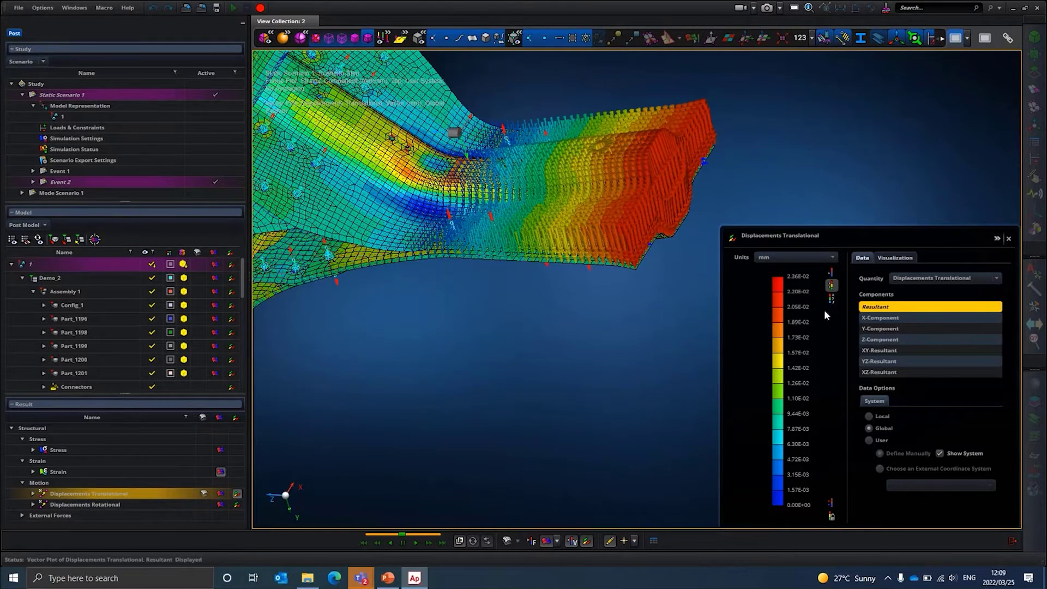
pyautogui.click(221, 471)
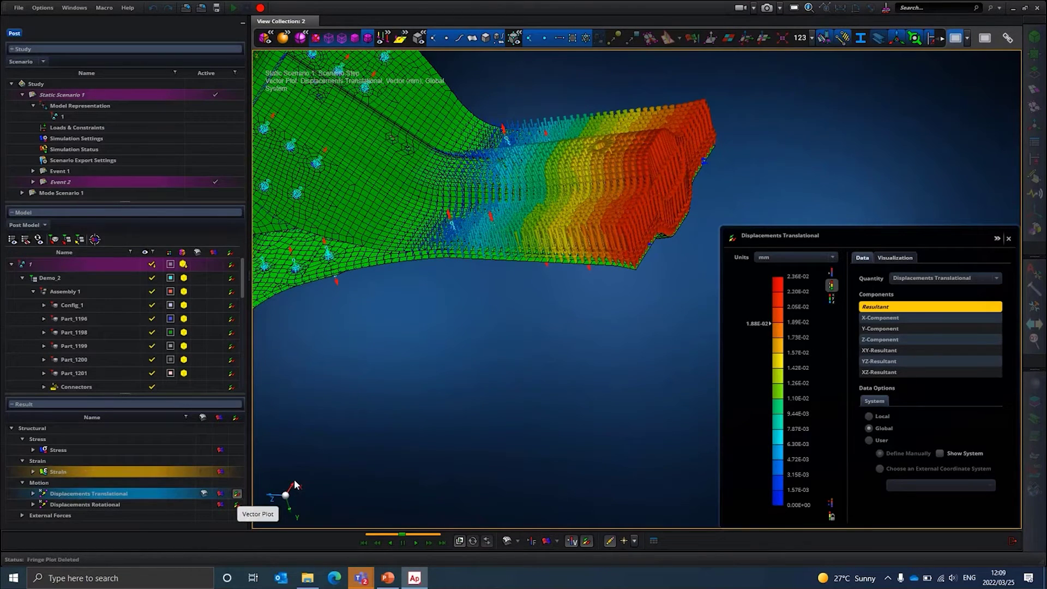
pyautogui.click(886, 257)
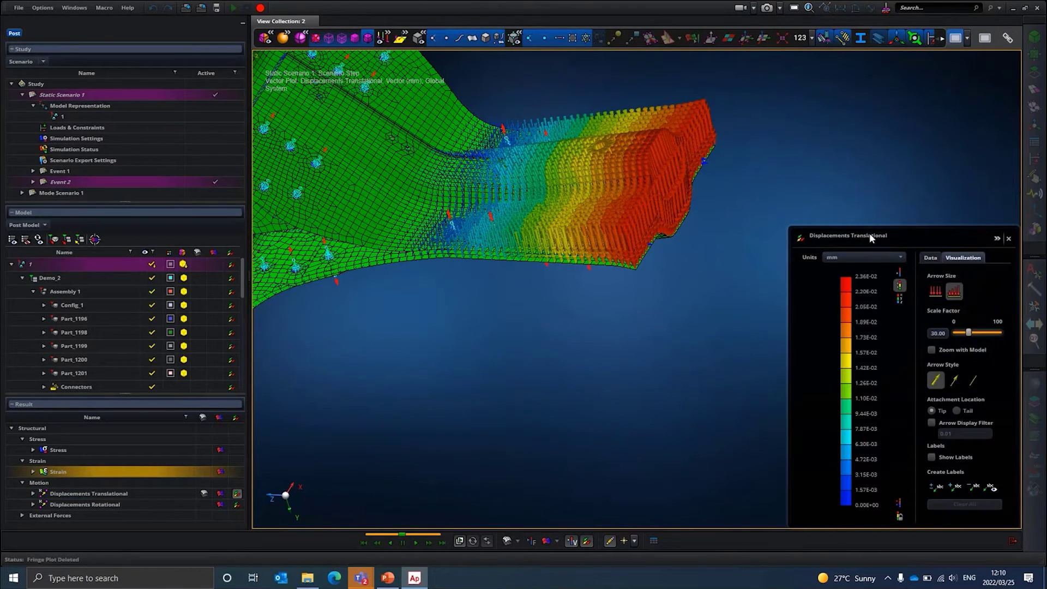
pyautogui.moveTo(870, 234); pyautogui.dragTo(759, 144)
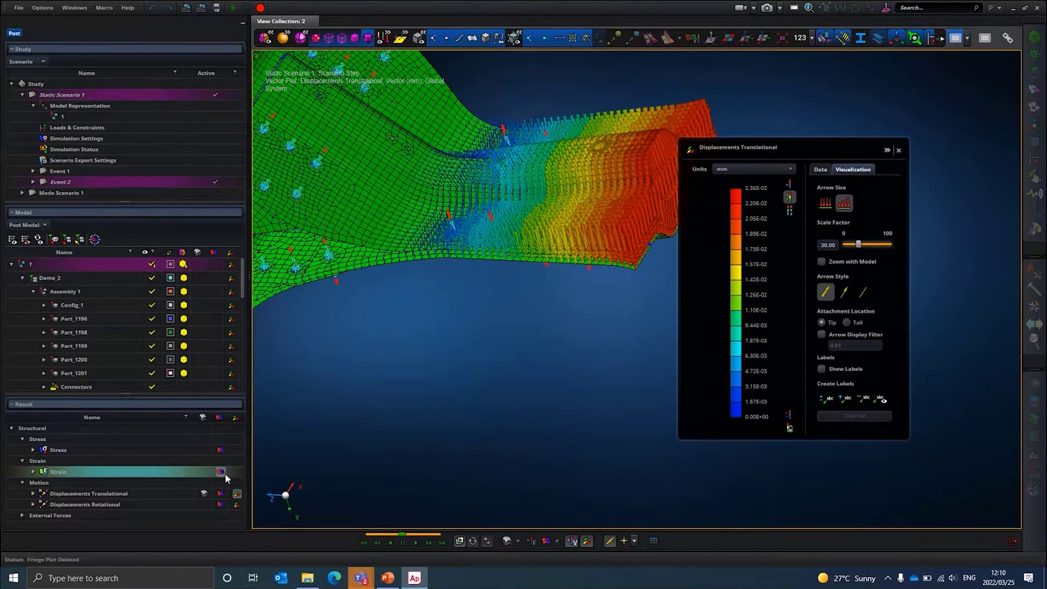
# - Remove the translational displacement vector plot and look through the assembly's parts in the model tree
pyautogui.click(237, 493)
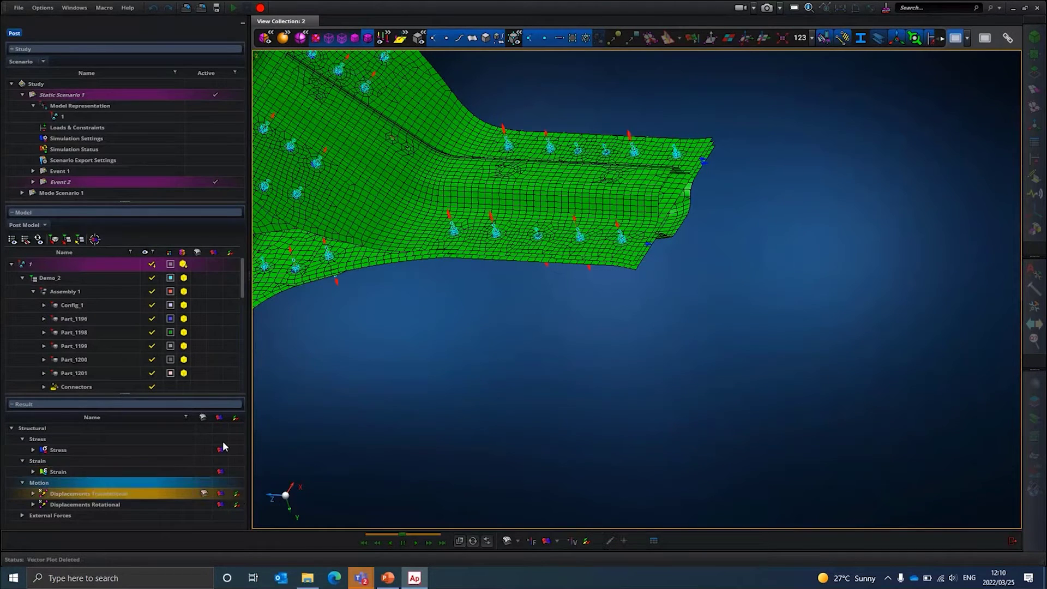
pyautogui.click(28, 279)
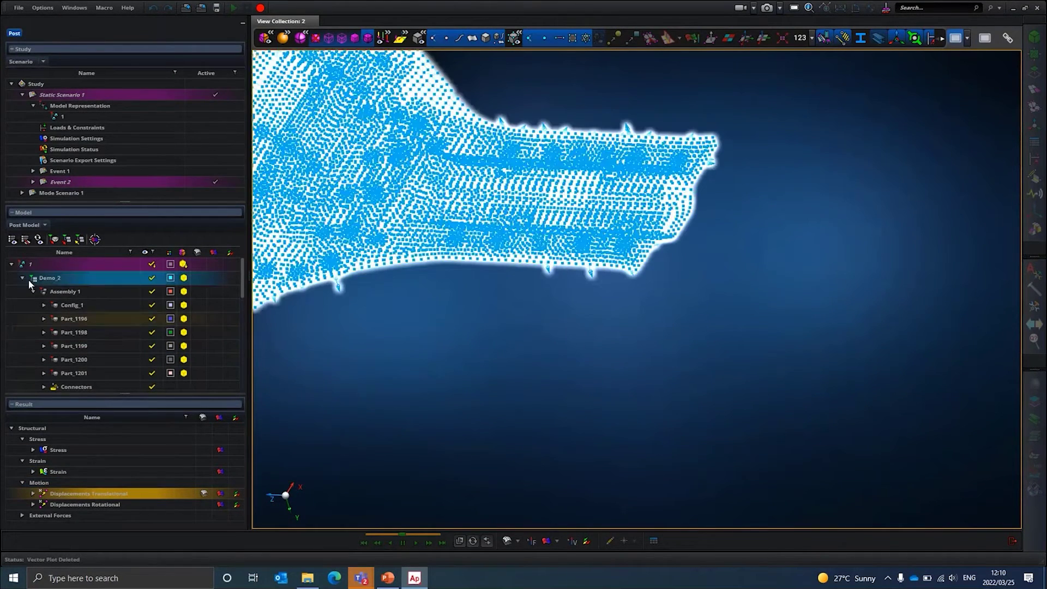
pyautogui.click(48, 292)
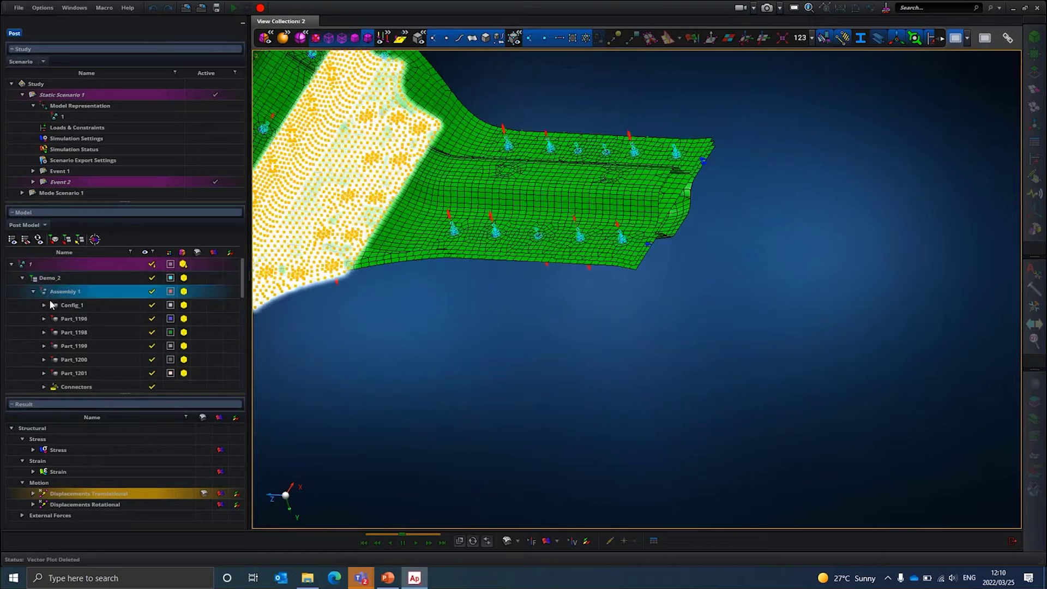
pyautogui.click(49, 296)
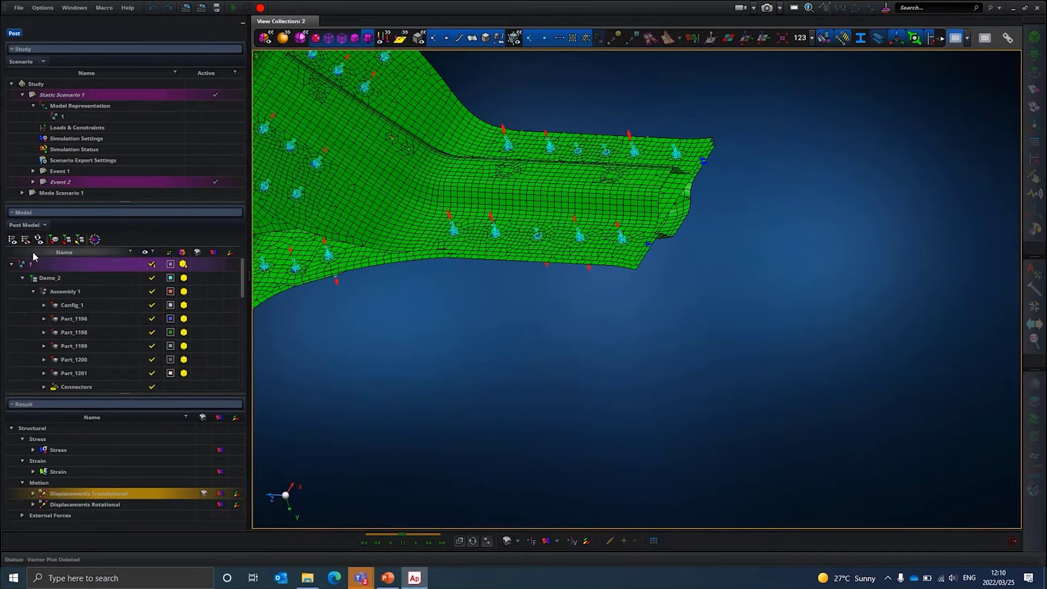
pyautogui.scroll(-2, 78, 349)
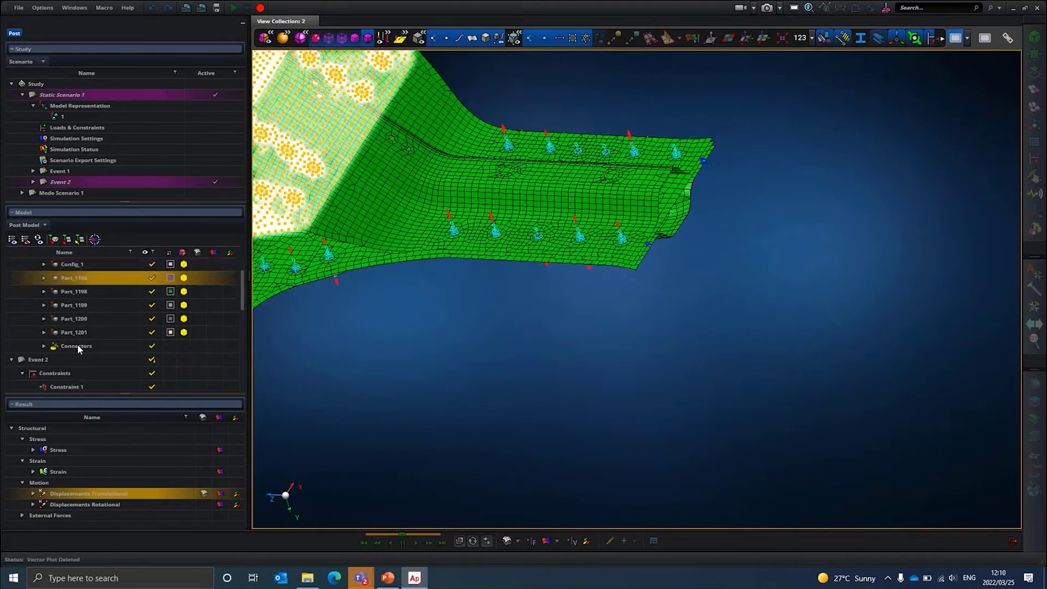
pyautogui.scroll(1, 70, 346)
pyautogui.scroll(1, 69, 346)
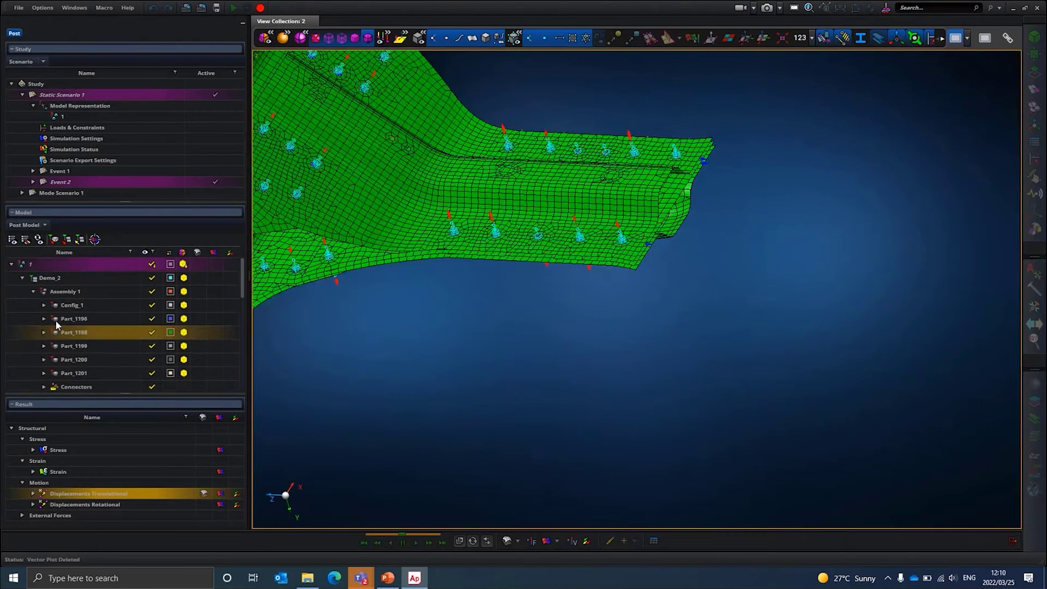
# - Select Part_1196 in the model tree and display a Von Mises stress fringe plot on that part only
pyautogui.click(72, 322)
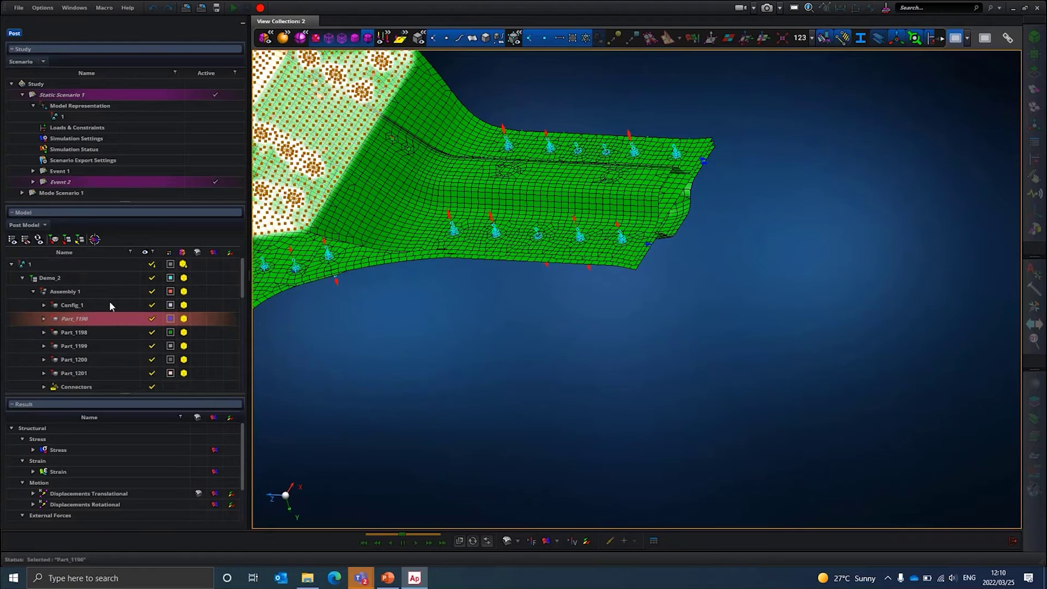
pyautogui.click(34, 339)
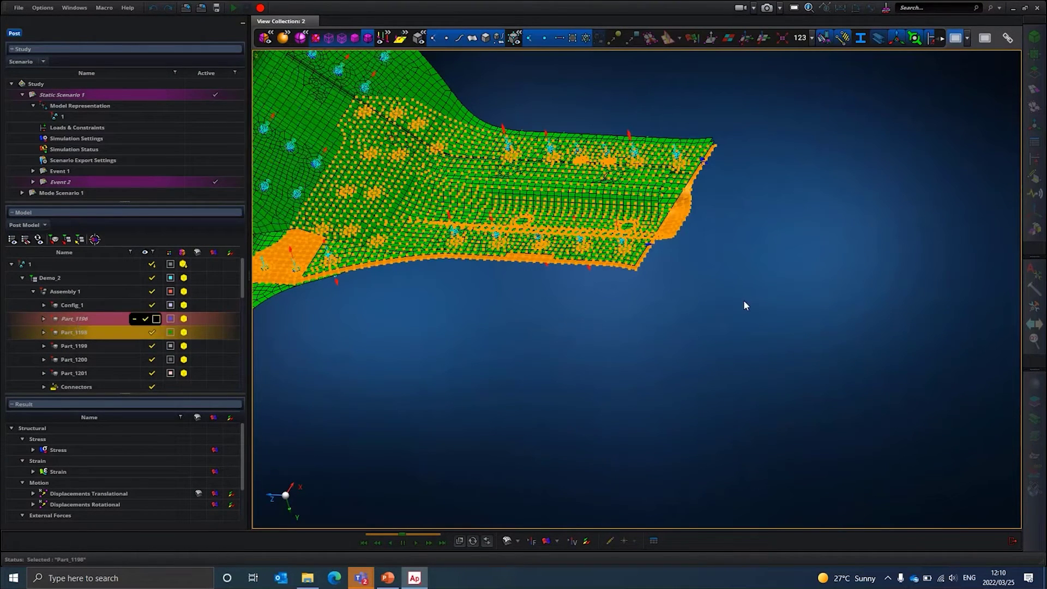
pyautogui.scroll(-5, 744, 300)
pyautogui.scroll(3, 644, 282)
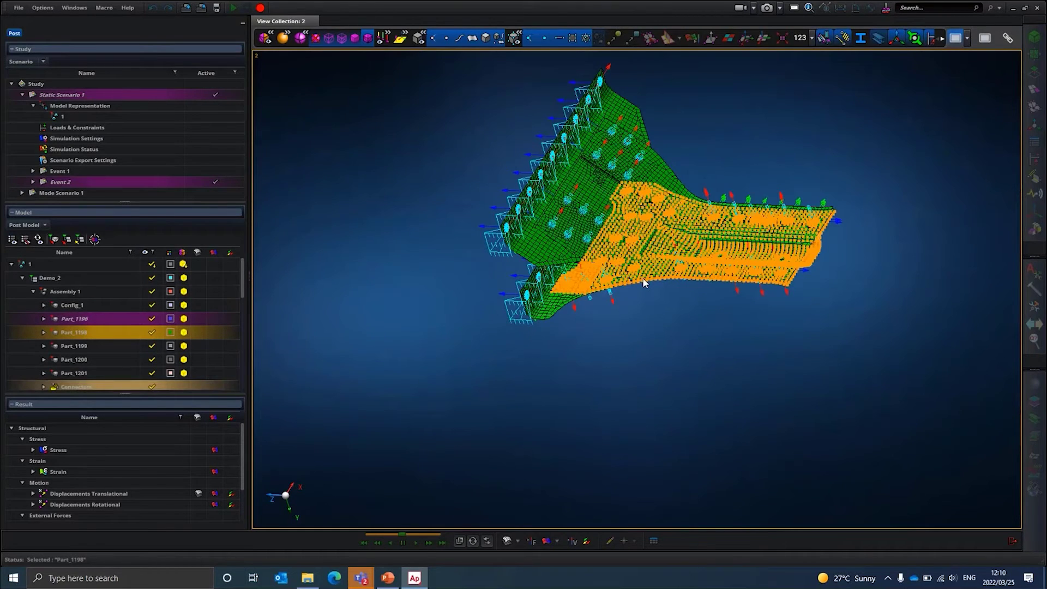
pyautogui.scroll(3, 644, 282)
pyautogui.moveTo(644, 282)
pyautogui.mouseDown(button='middle')
pyautogui.moveTo(618, 285)
pyautogui.moveTo(634, 292)
pyautogui.mouseUp(button='middle')
pyautogui.click(631, 293)
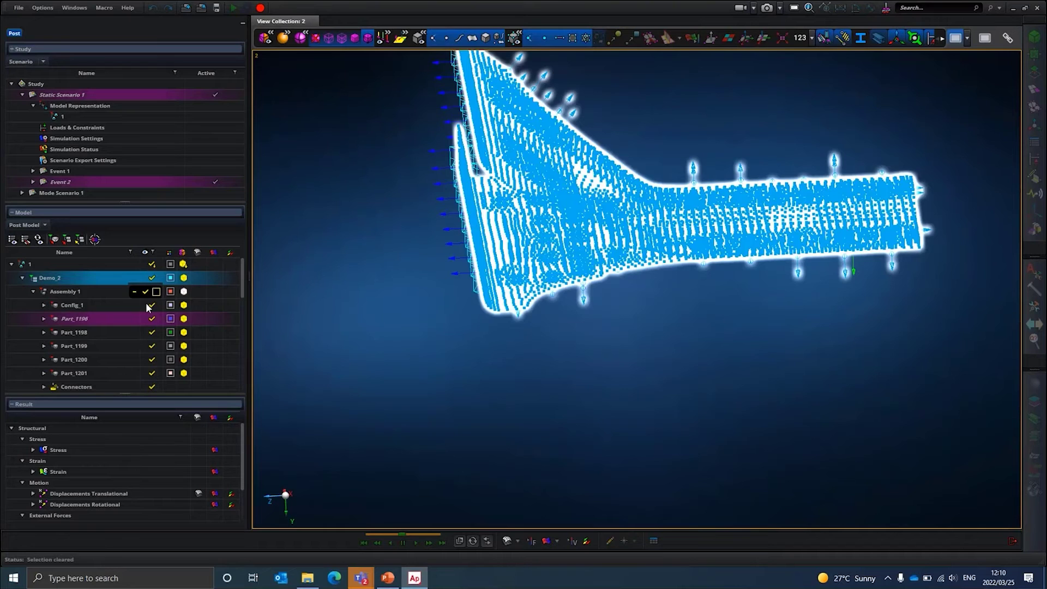
pyautogui.click(80, 319)
pyautogui.click(214, 449)
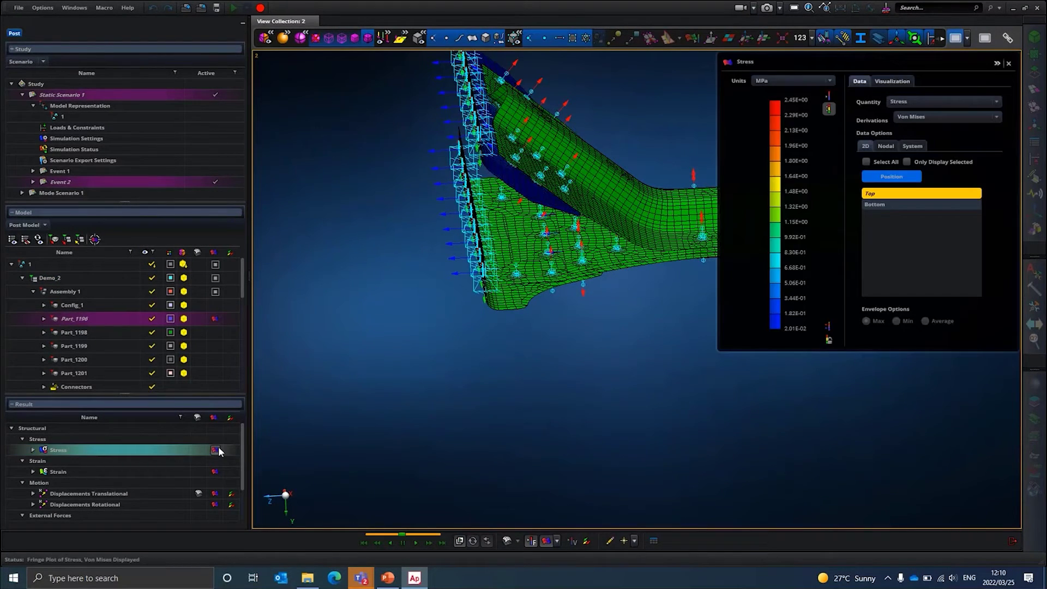
pyautogui.scroll(3, 504, 180)
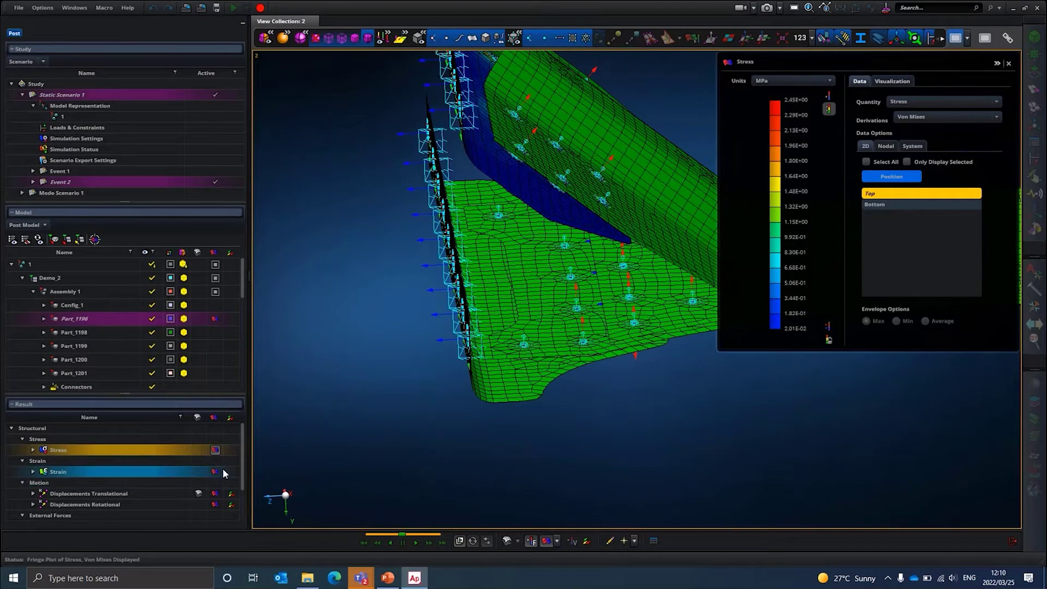
pyautogui.moveTo(376, 395); pyautogui.dragTo(527, 349, button='middle')
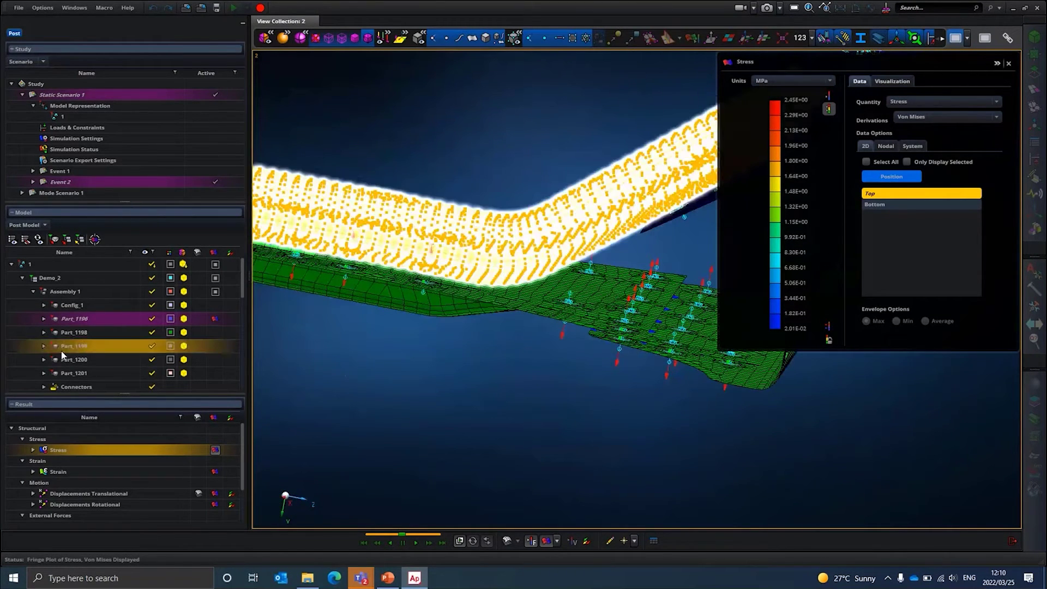
# - Expand Part_1196 in the model tree and examine its discrete ties and meshes
pyautogui.scroll(-1, 63, 357)
pyautogui.scroll(1, 39, 328)
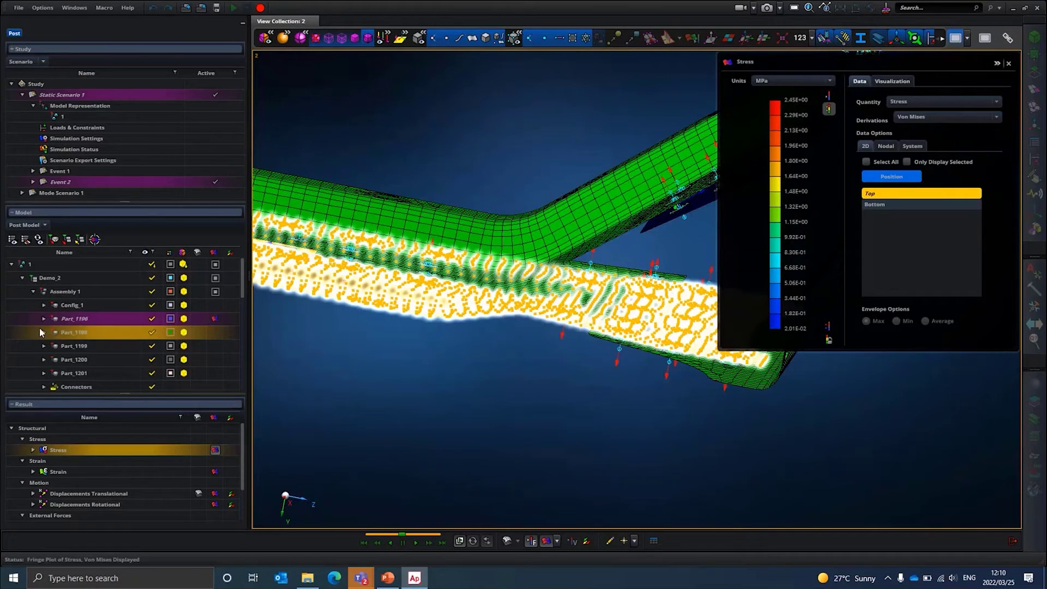
pyautogui.click(43, 319)
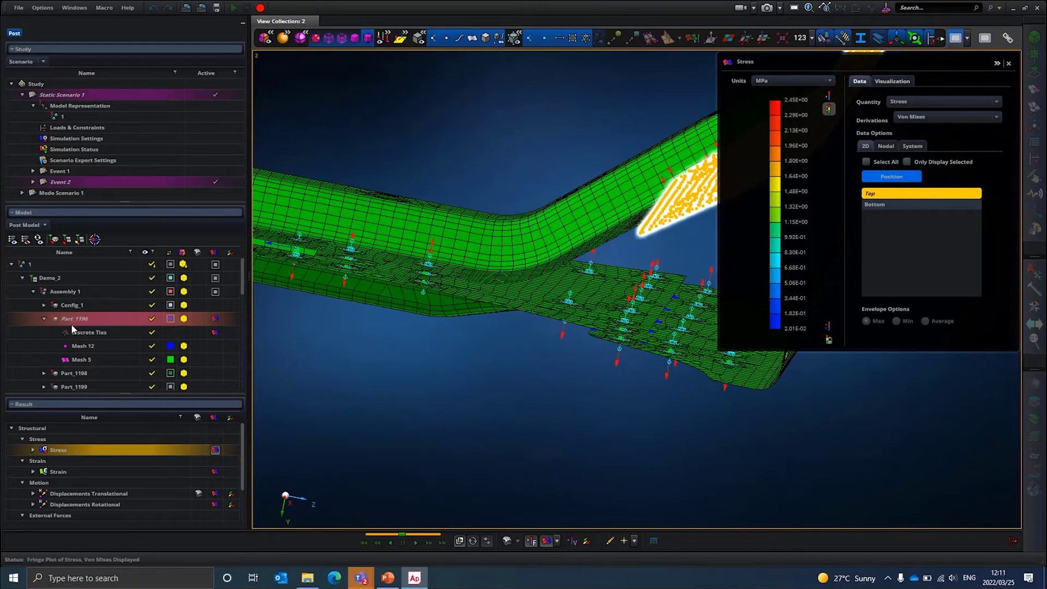
pyautogui.click(61, 359)
pyautogui.scroll(-1, 59, 359)
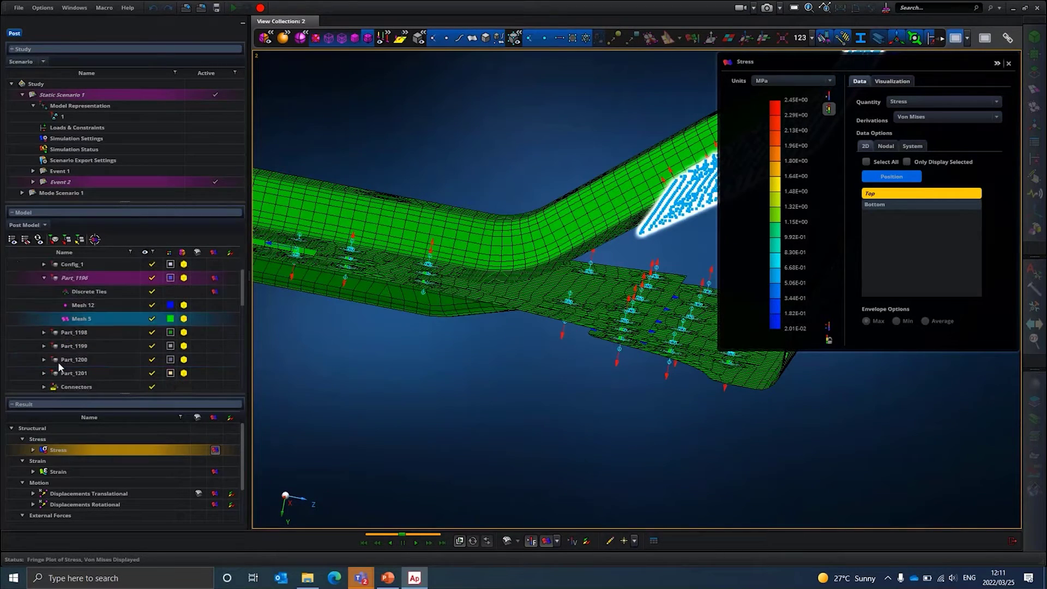
# - Display the Constraint Reaction Force vector plot for Constraint 2 of Event 2 and examine it at the fastener hole
pyautogui.scroll(-3, 59, 359)
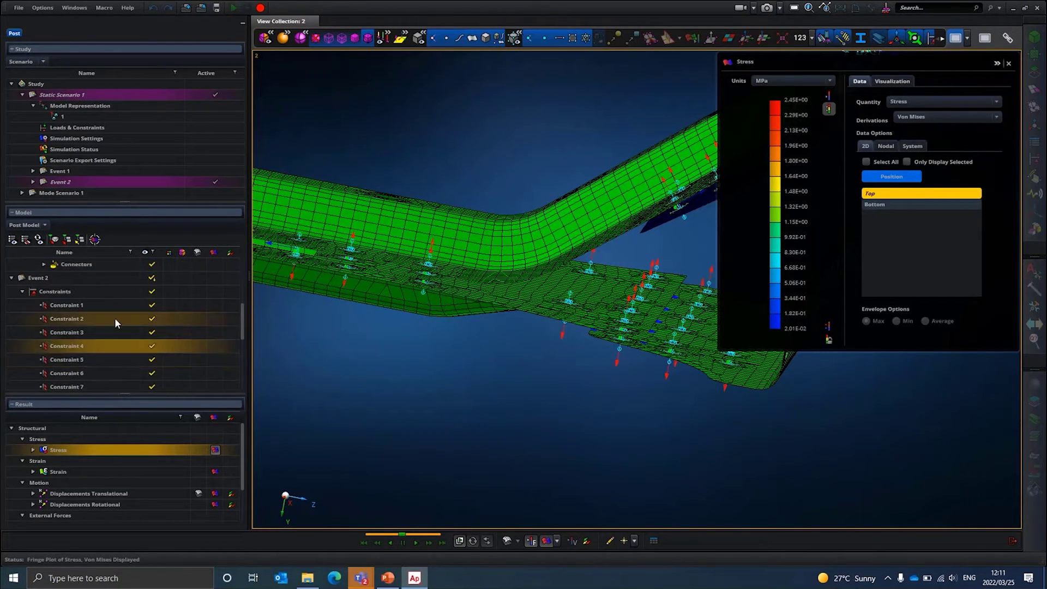
pyautogui.click(77, 321)
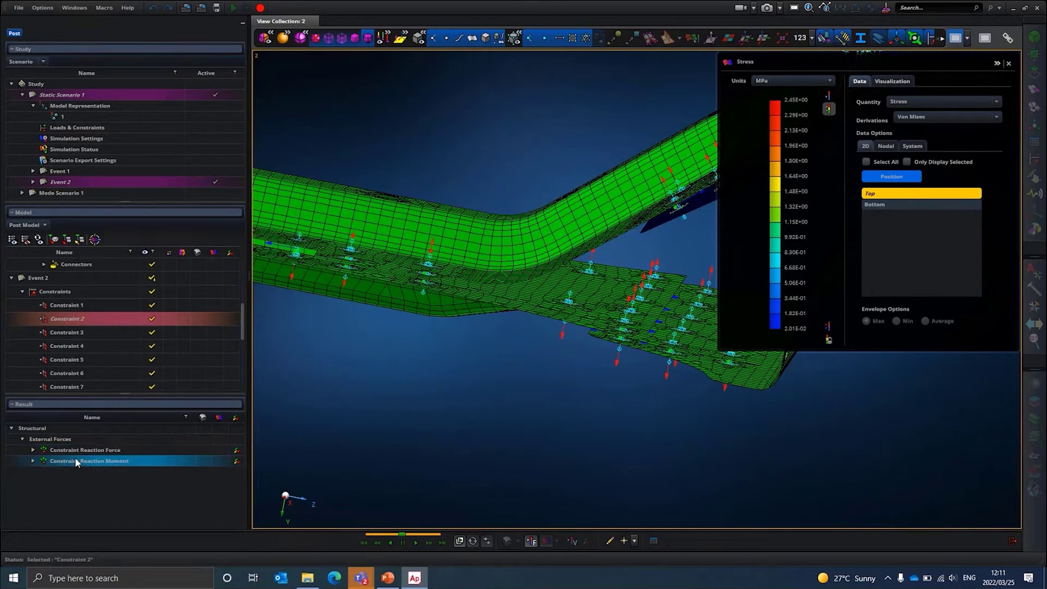
pyautogui.click(238, 451)
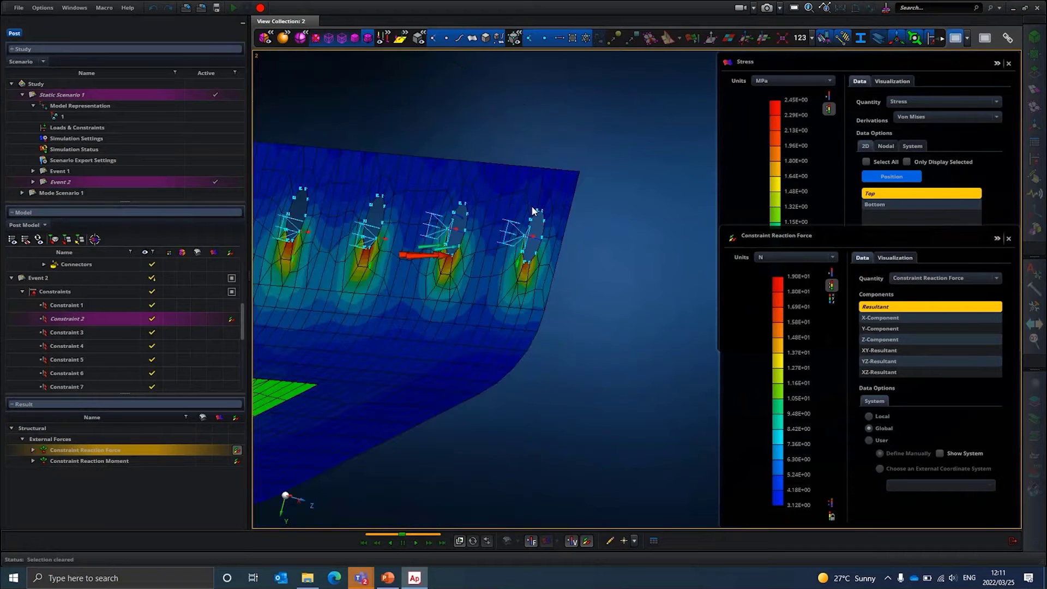
pyautogui.scroll(3, 532, 211)
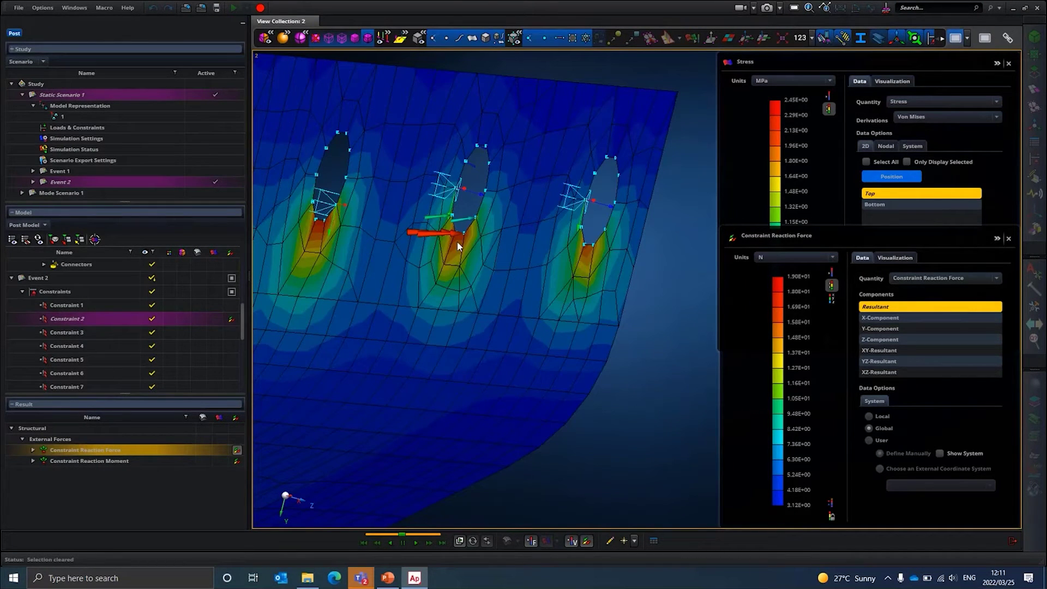
pyautogui.scroll(4, 457, 241)
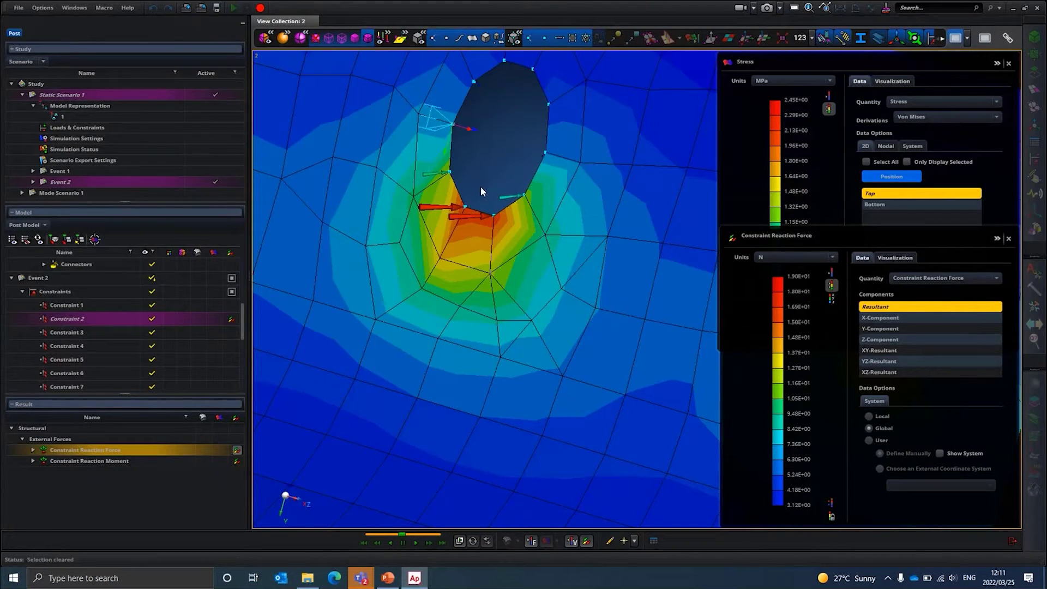
# - Set the reaction force arrows to the line style and try the uniform arrow size before restoring scaled arrows
pyautogui.click(893, 257)
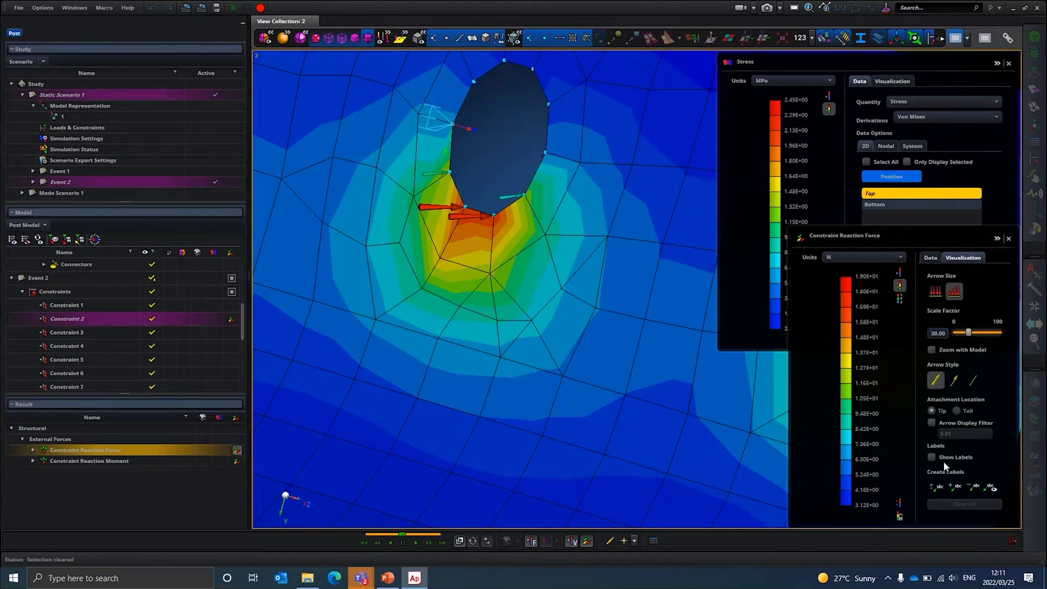
pyautogui.click(962, 381)
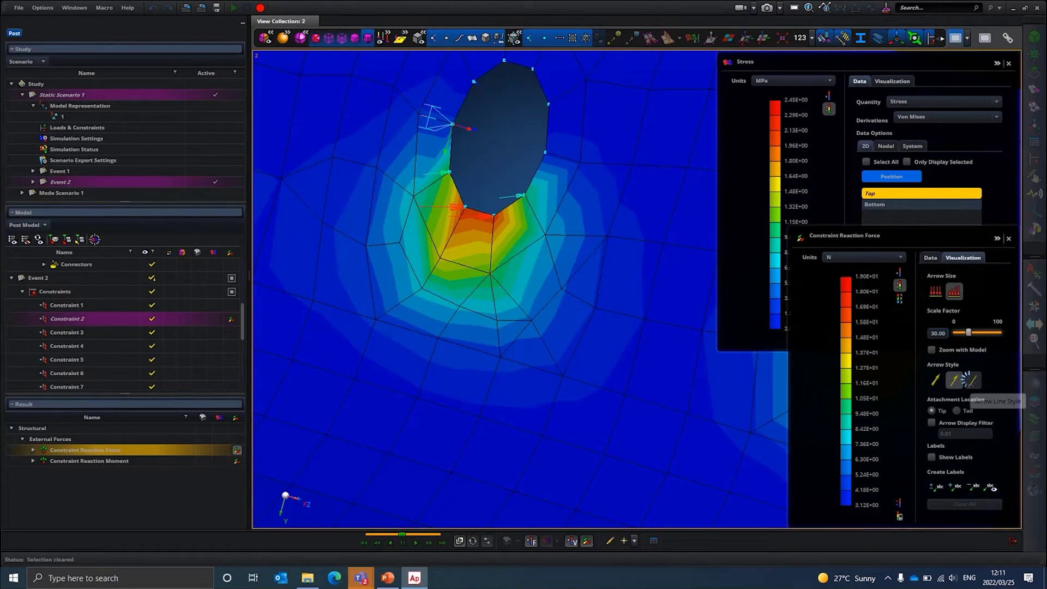
pyautogui.click(935, 292)
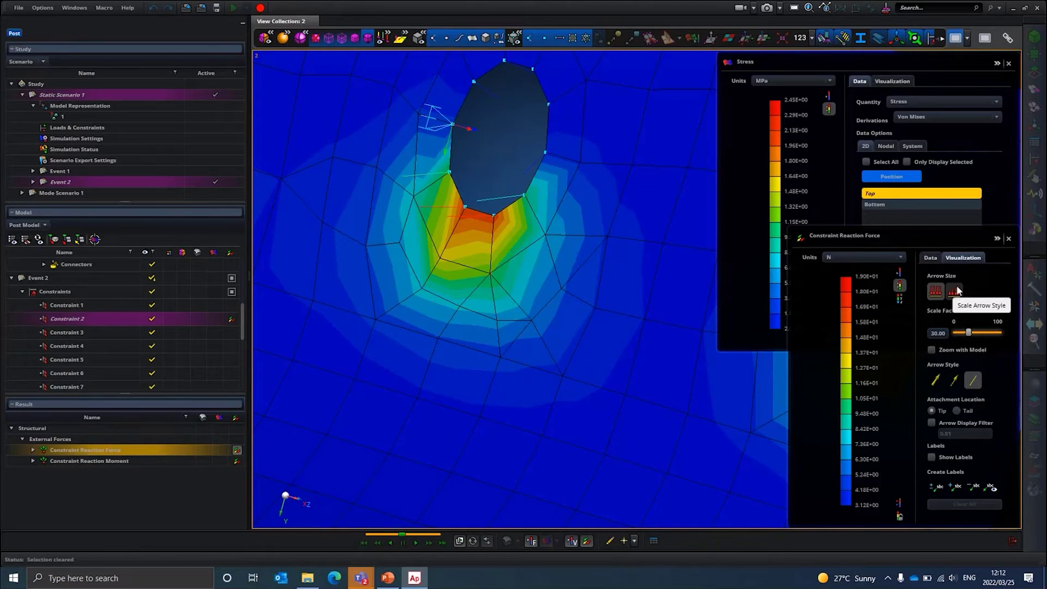
pyautogui.click(955, 293)
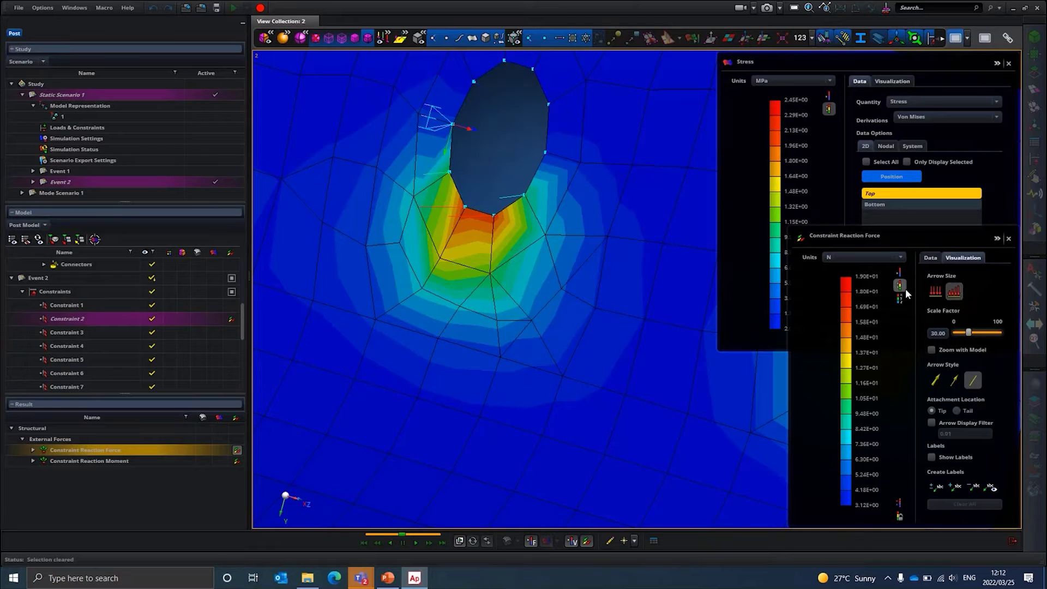
pyautogui.scroll(-5, 618, 309)
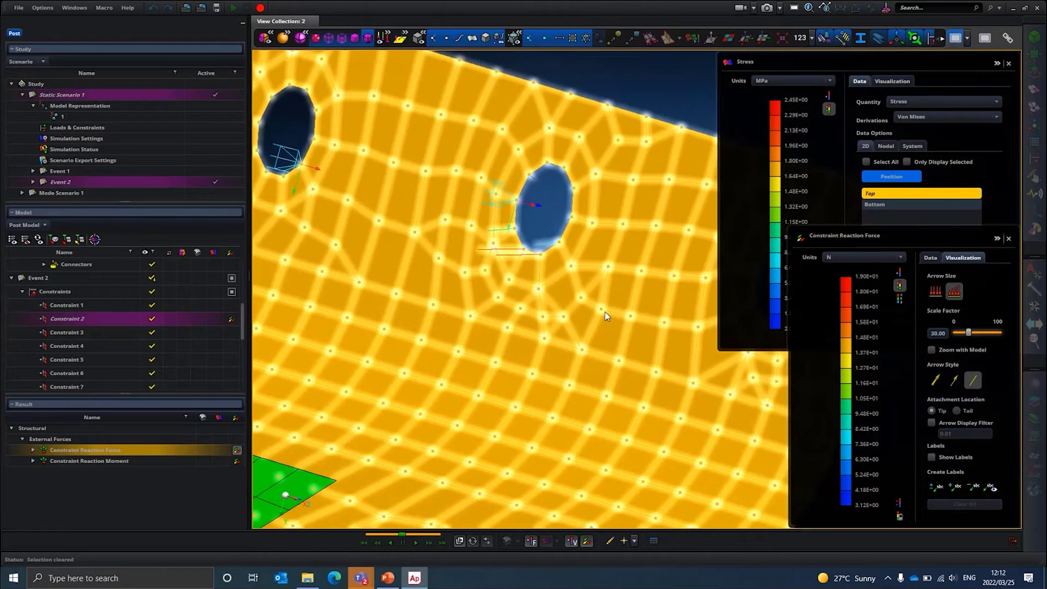
# - Select Constraint 3 of Event 2 in the model tree and examine which results are available for it
pyautogui.scroll(2, 89, 359)
pyautogui.scroll(-6, 89, 362)
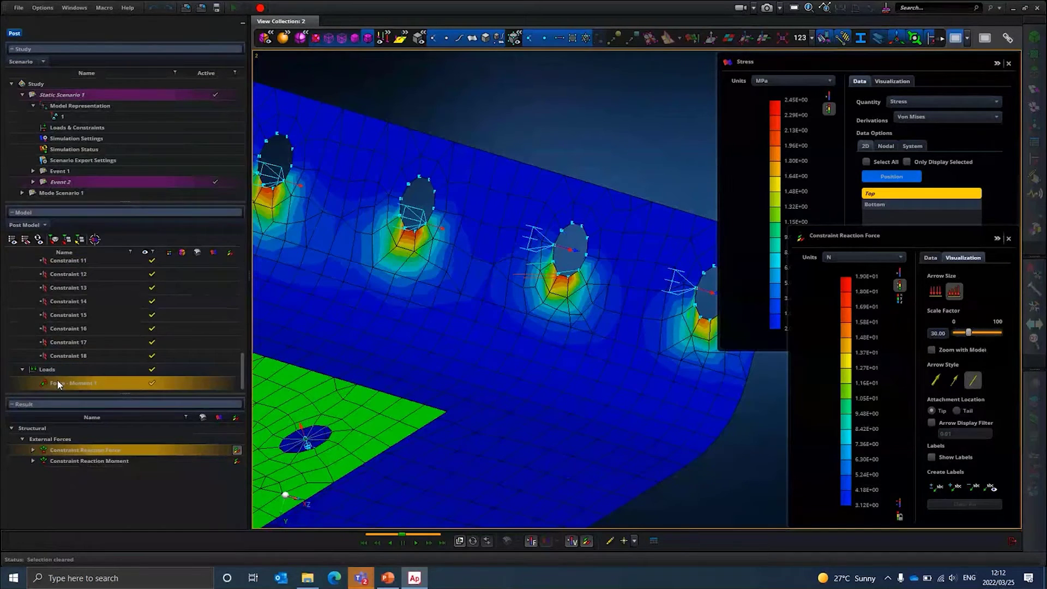
pyautogui.scroll(4, 48, 355)
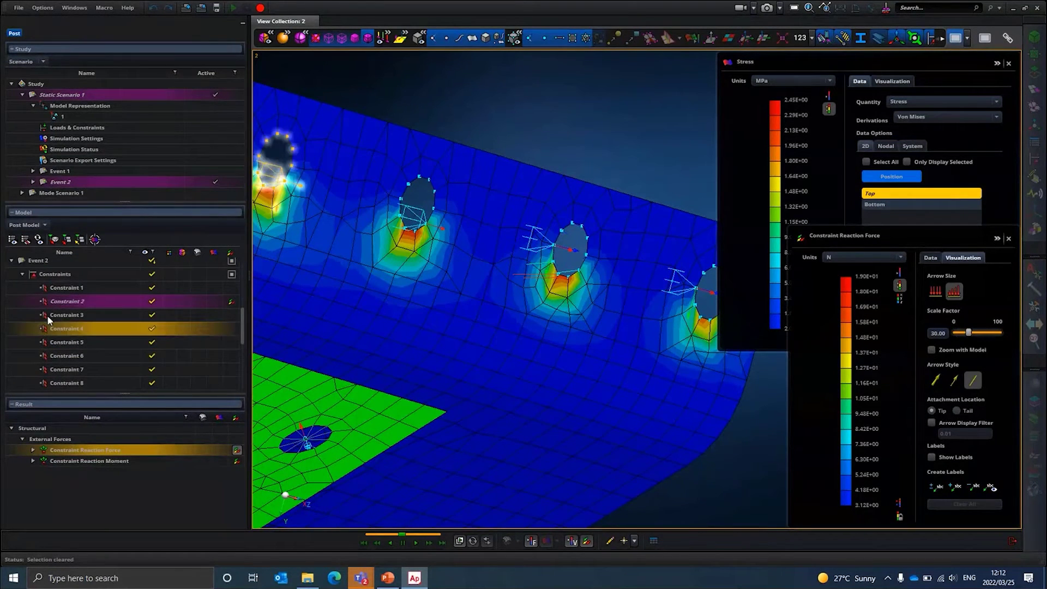
pyautogui.click(47, 315)
pyautogui.scroll(1, 52, 335)
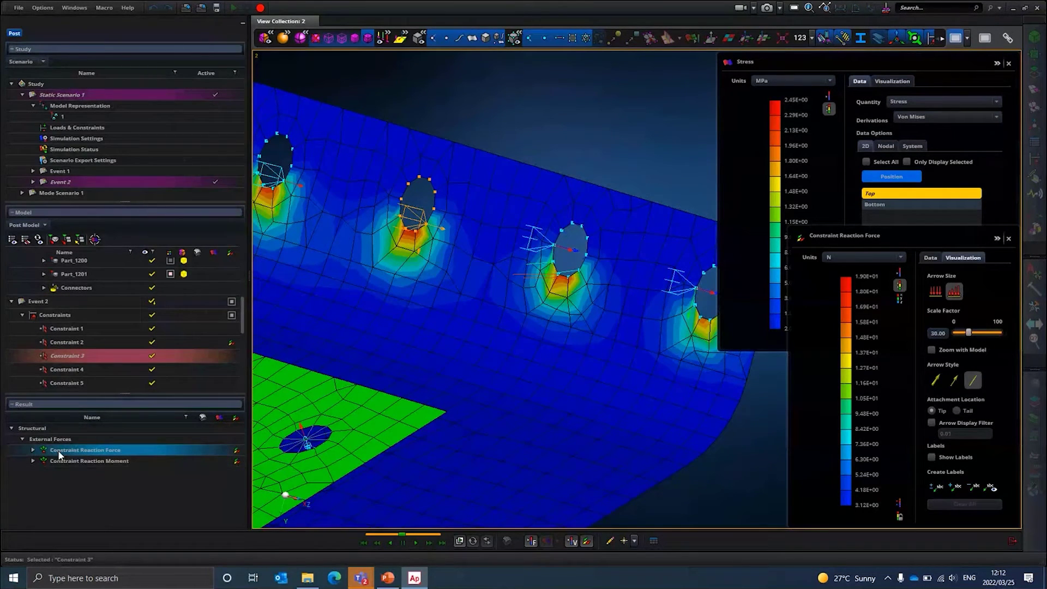
pyautogui.scroll(4, 71, 327)
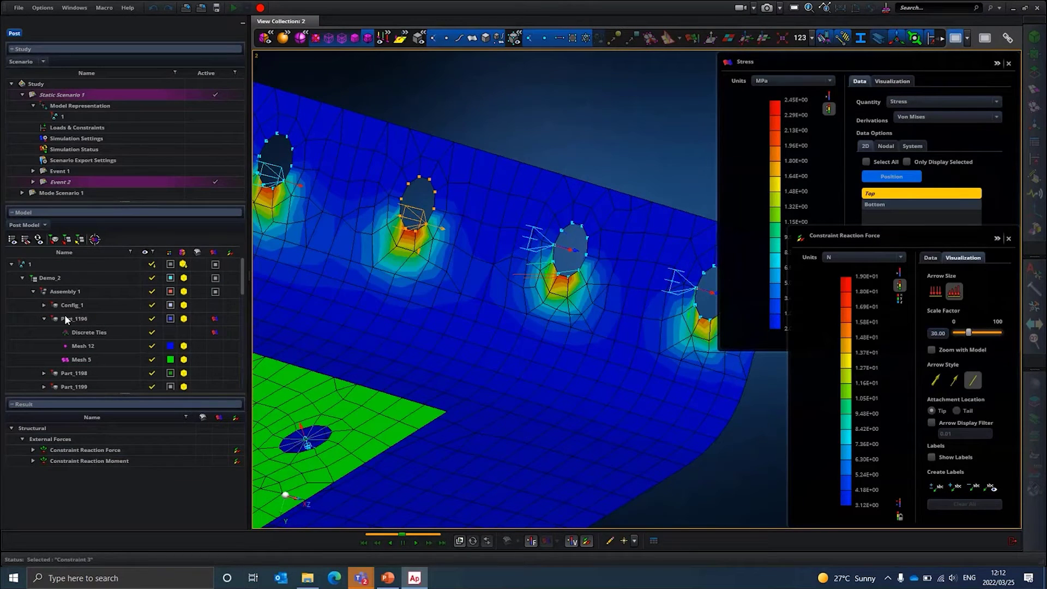
# - Select Part_1196 in the model tree, examine the result types available for it, and clear the selection
pyautogui.click(68, 319)
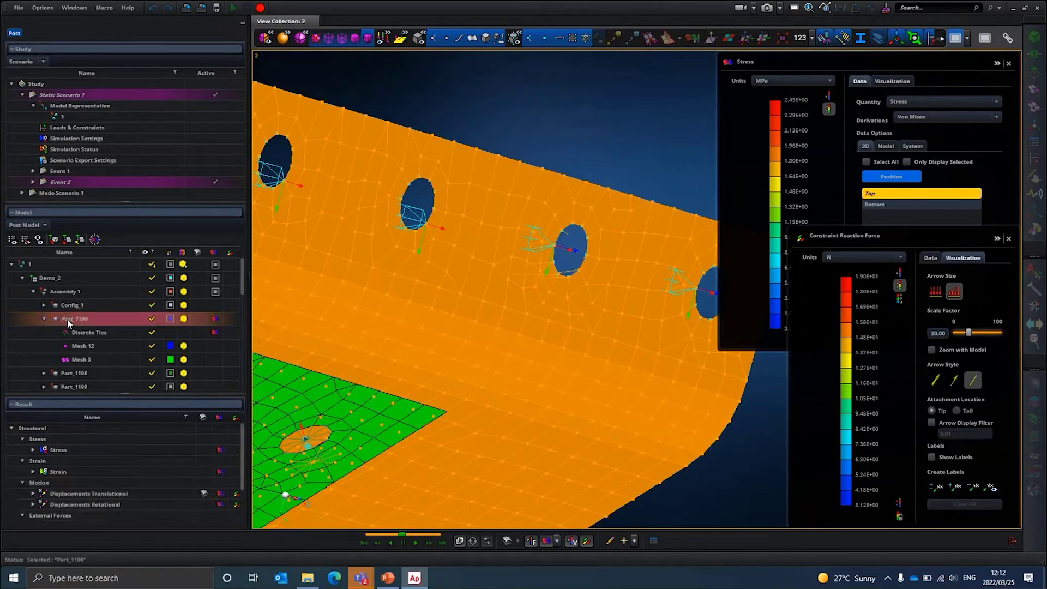
pyautogui.click(67, 319)
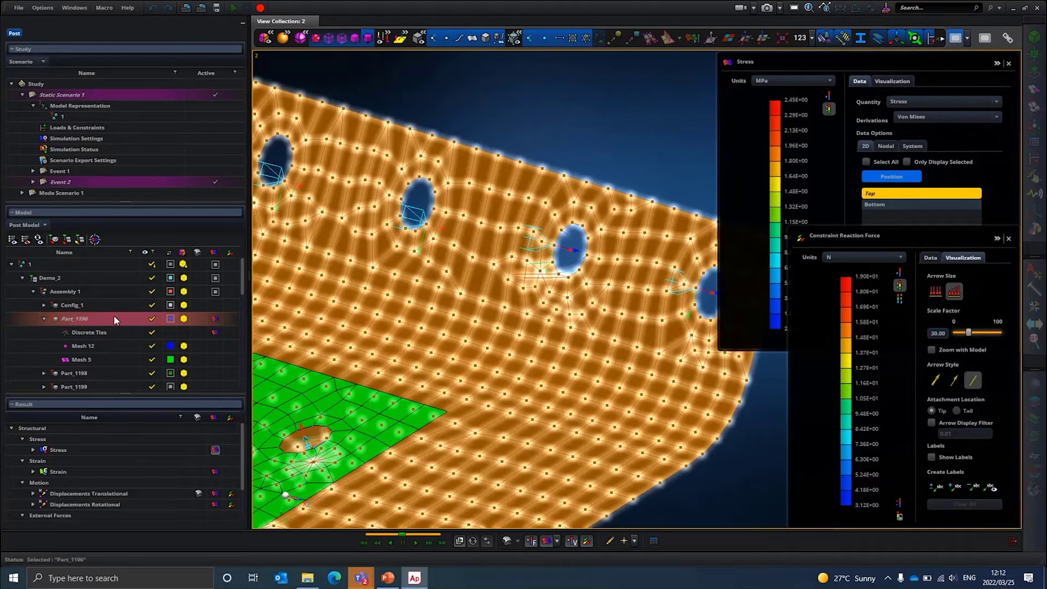
pyautogui.click(511, 143)
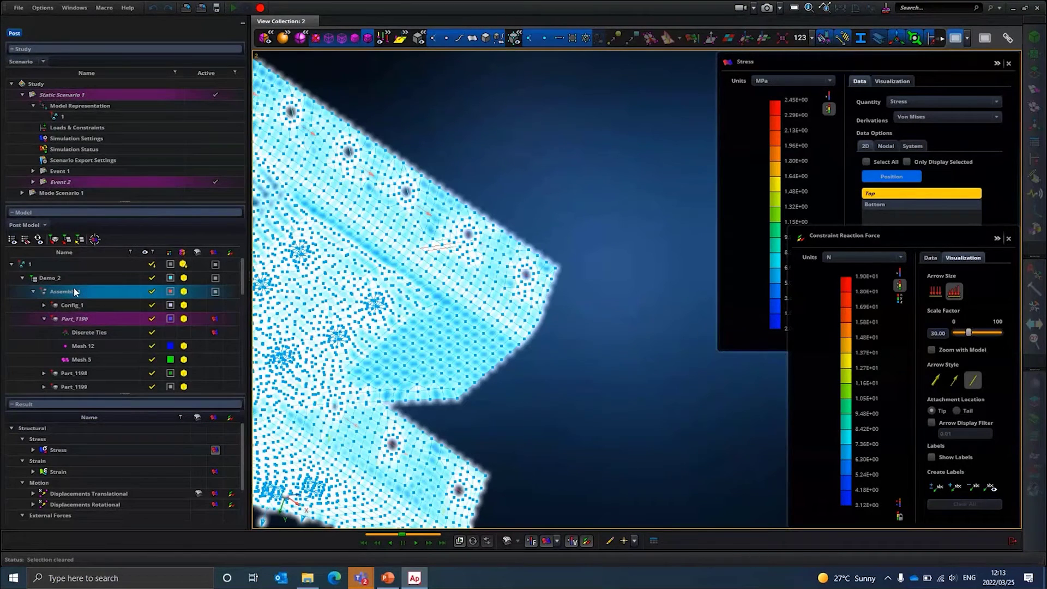
pyautogui.scroll(-1, 65, 287)
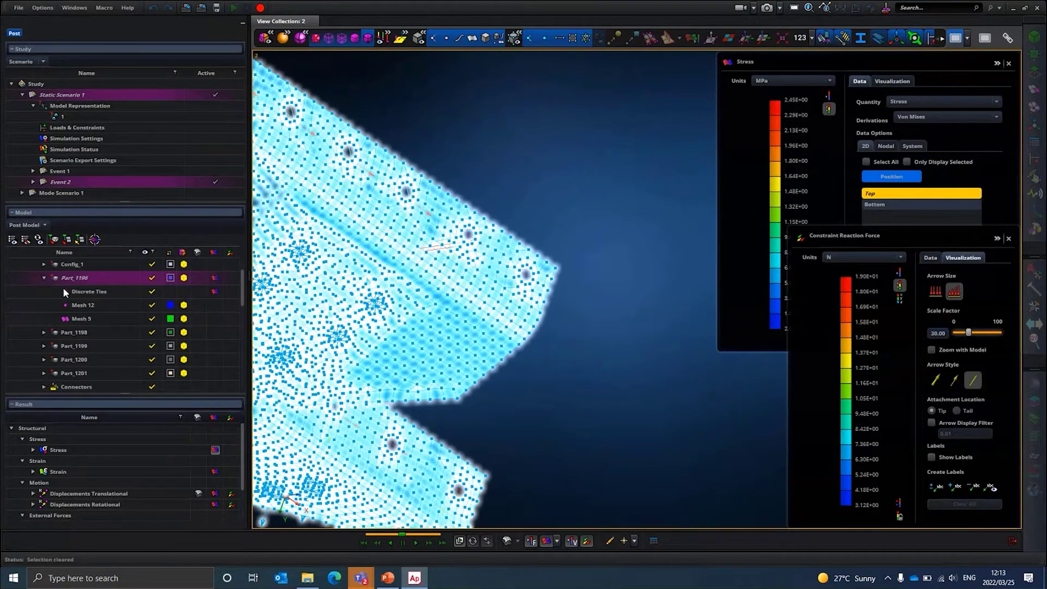
pyautogui.scroll(-1, 64, 289)
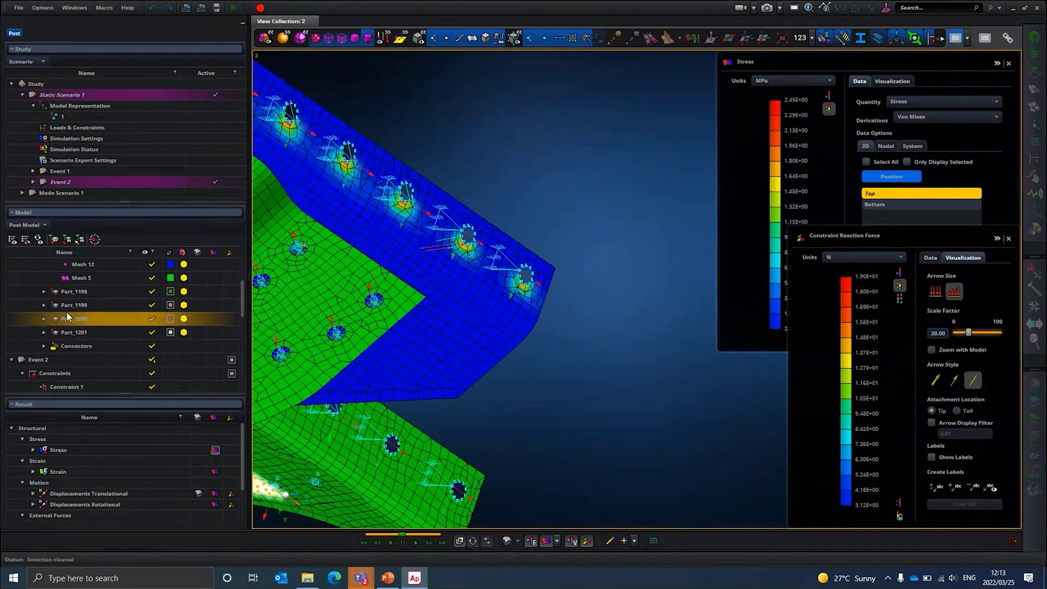
# - Restrict picking to 2D elements and select the elements around the end fastener hole of the blue flange
pyautogui.rightClick(585, 168)
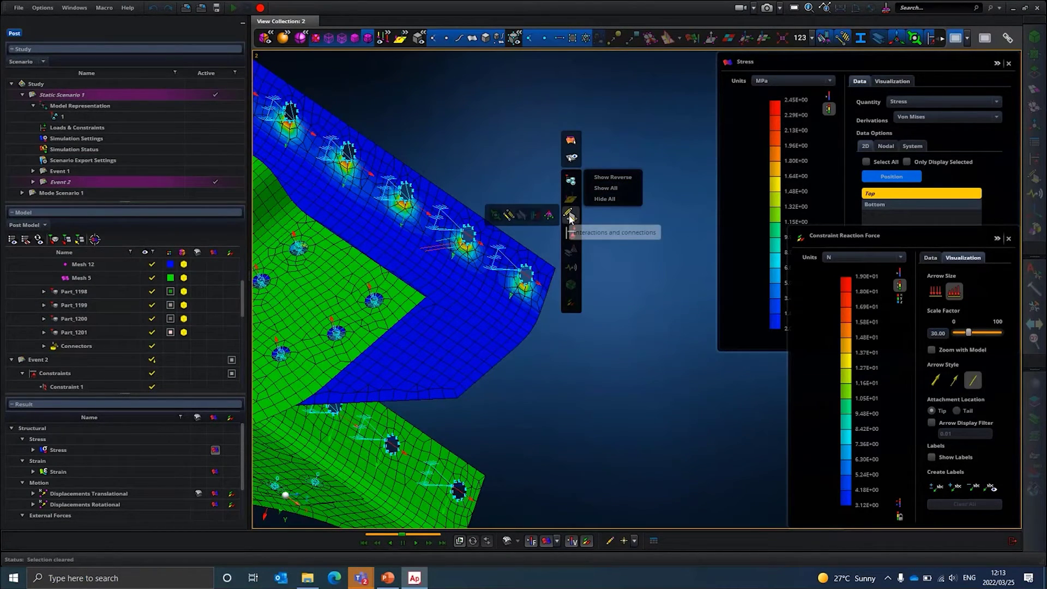
pyautogui.moveTo(571, 234)
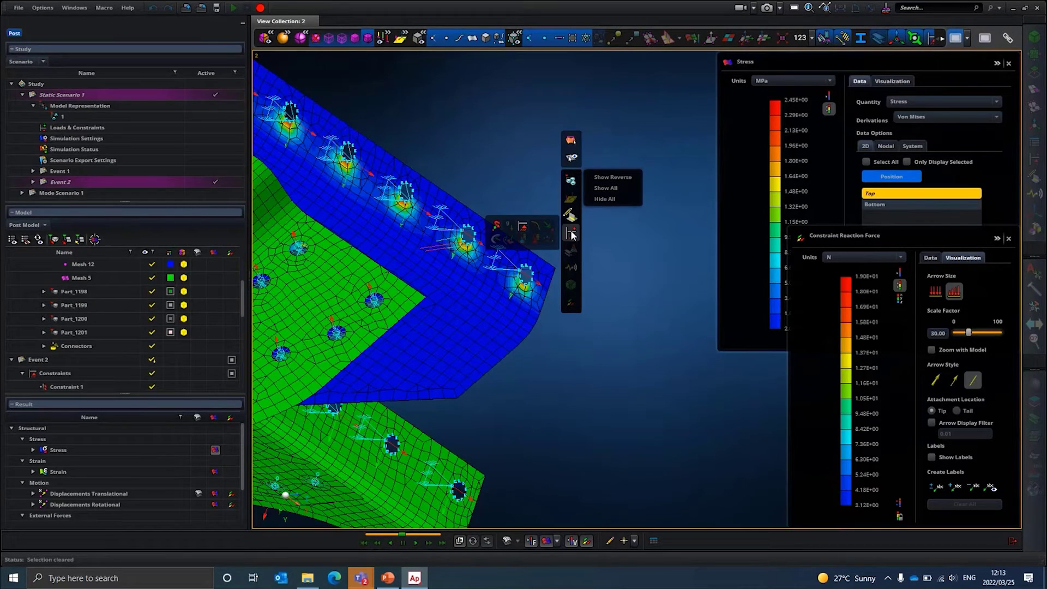
pyautogui.moveTo(569, 185)
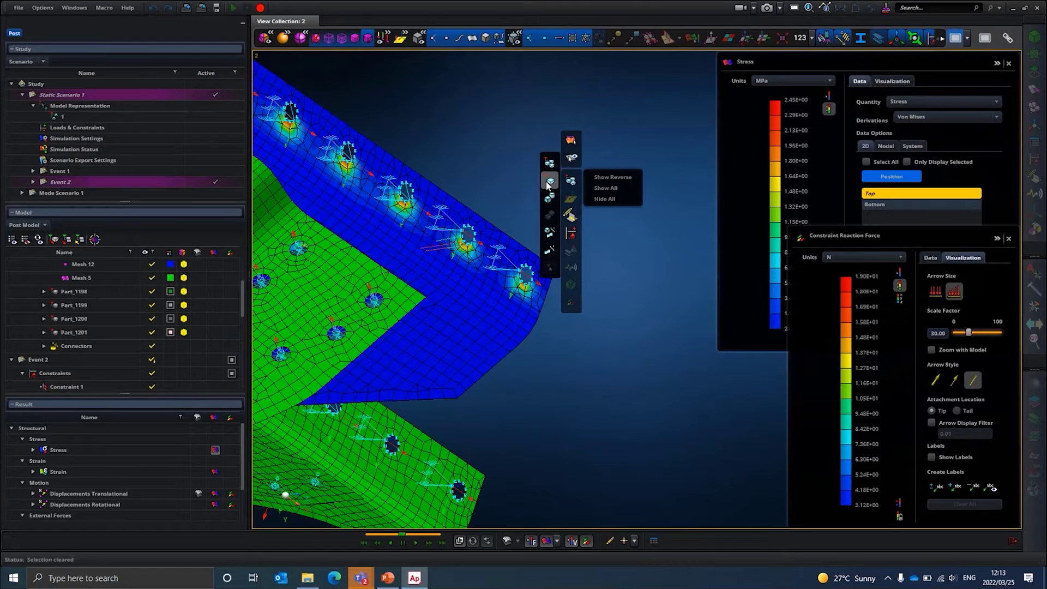
pyautogui.moveTo(546, 197)
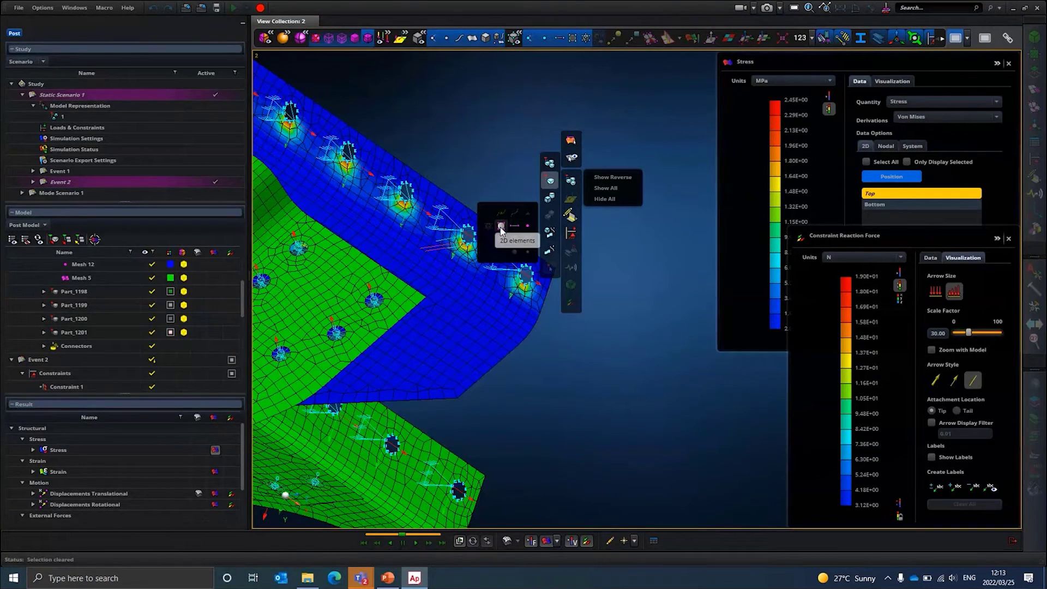
pyautogui.moveTo(475, 166); pyautogui.dragTo(581, 205, button='middle')
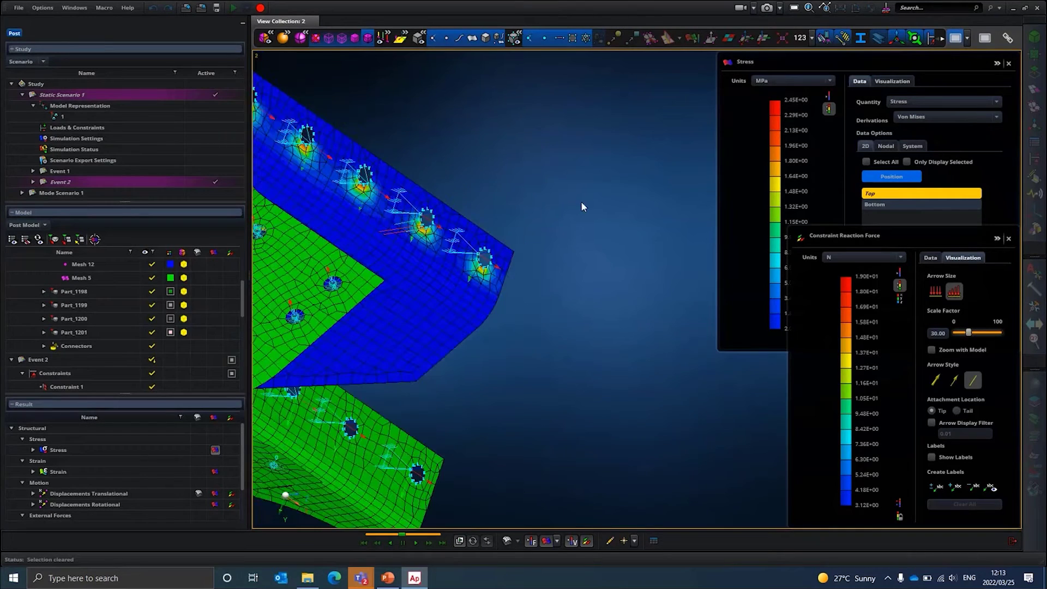
pyautogui.moveTo(582, 206); pyautogui.dragTo(469, 319)
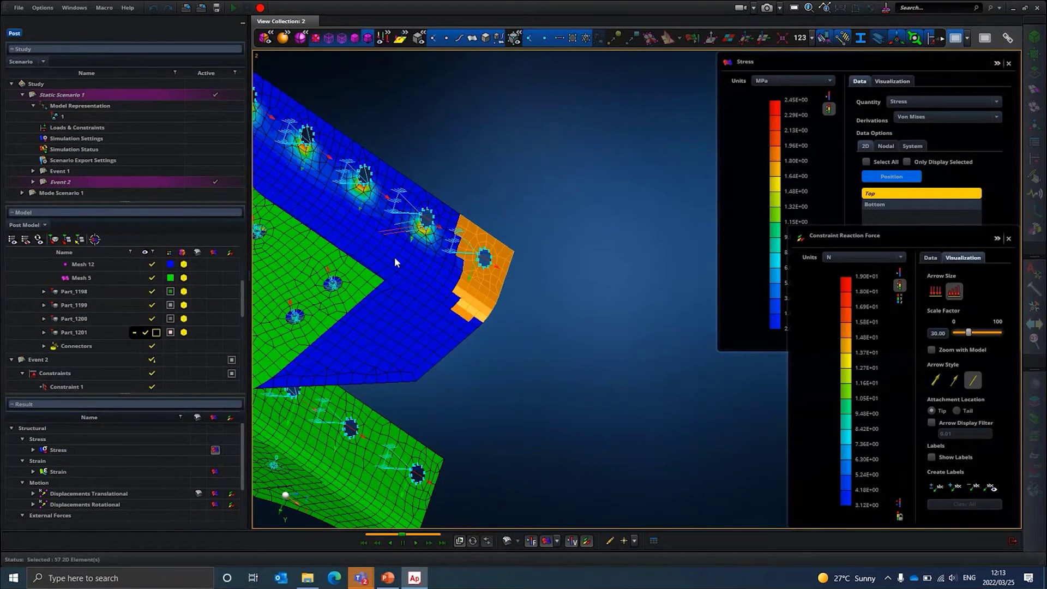
# - Examine the selected 2D elements and the list of available results, clearing the element selection
pyautogui.scroll(3, 513, 259)
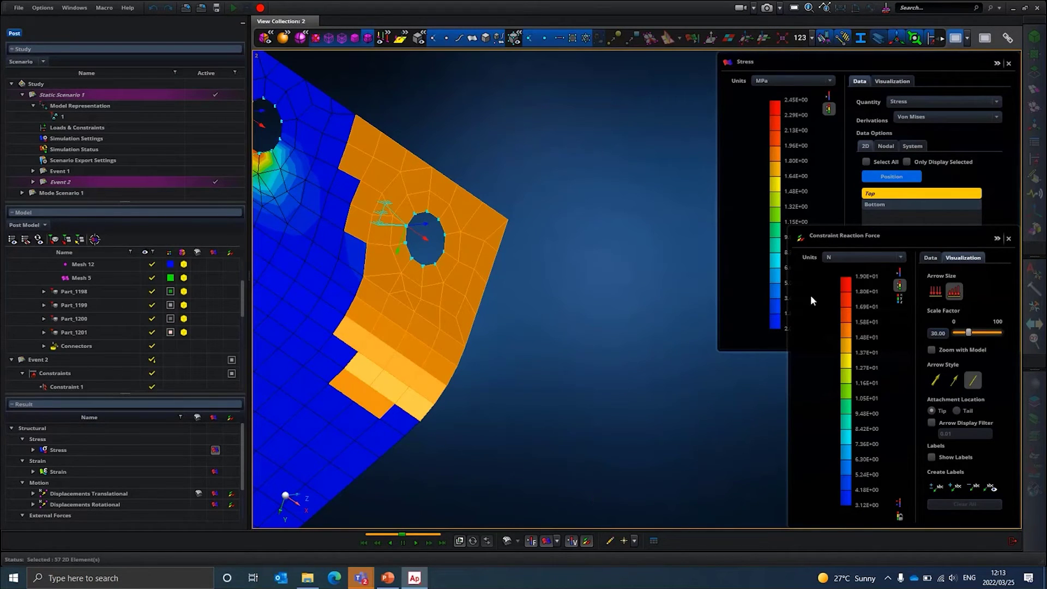
pyautogui.click(208, 453)
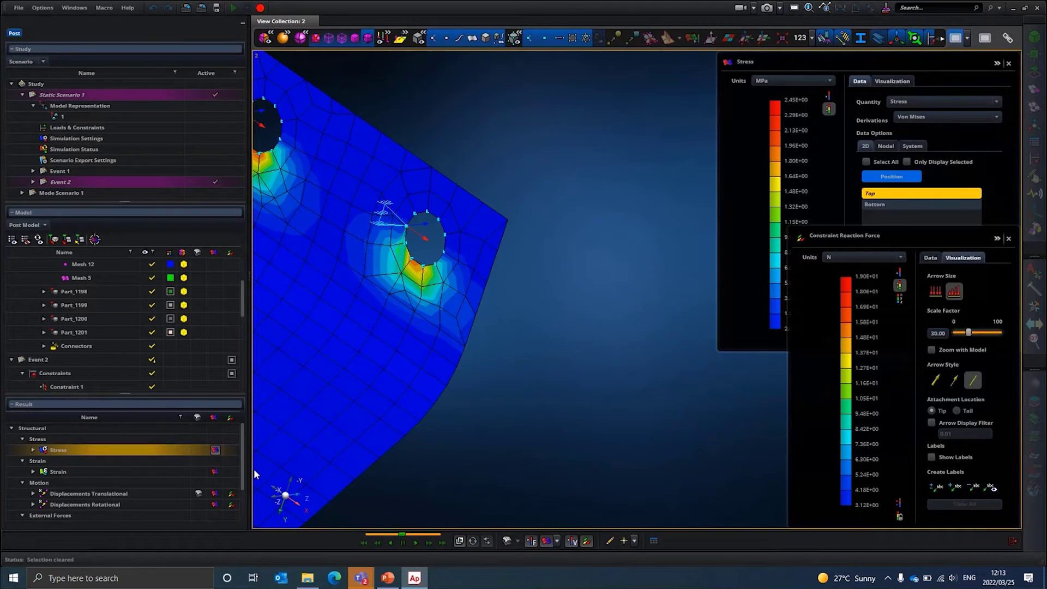
pyautogui.scroll(-2, 218, 480)
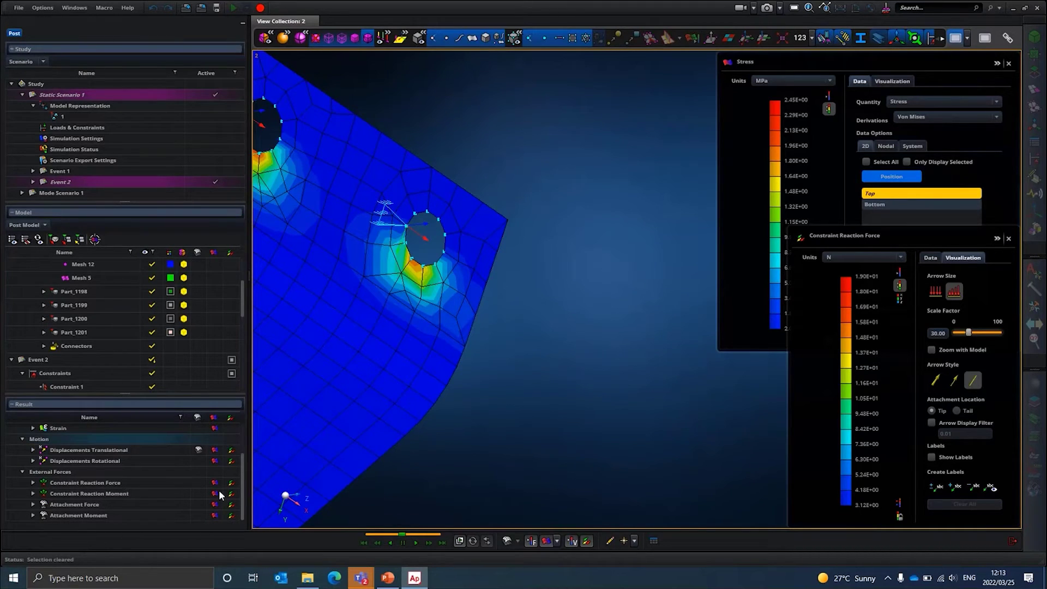
# - Hide the constraint reaction force vector plot and the Von Mises stress fringe plot
pyautogui.click(587, 543)
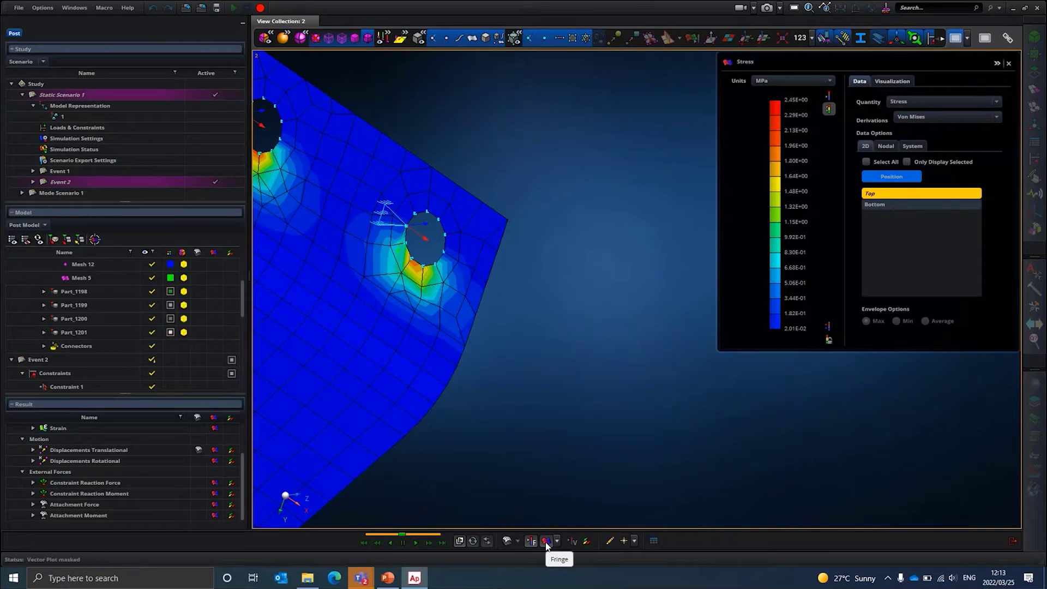
pyautogui.click(546, 541)
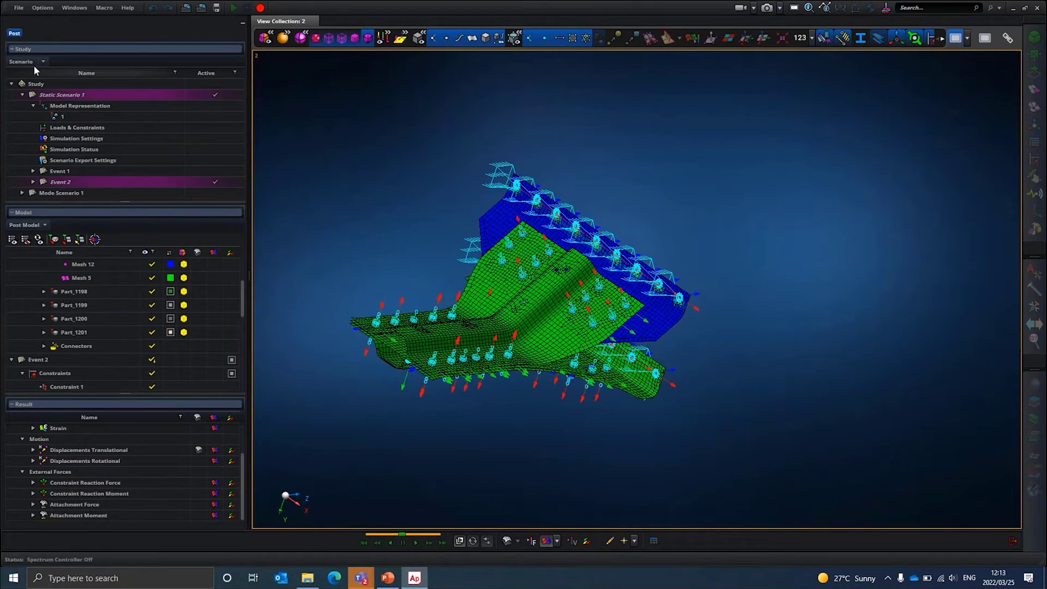
# - Switch the model tree to the Pre-Model and show its entire model representation alongside the post model
pyautogui.click(21, 228)
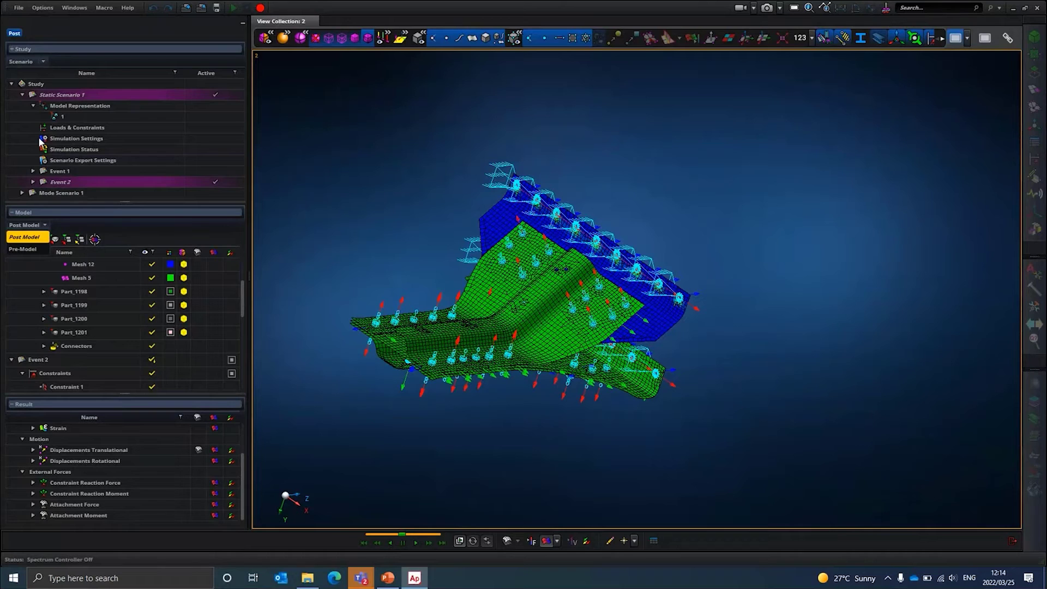
pyautogui.click(25, 249)
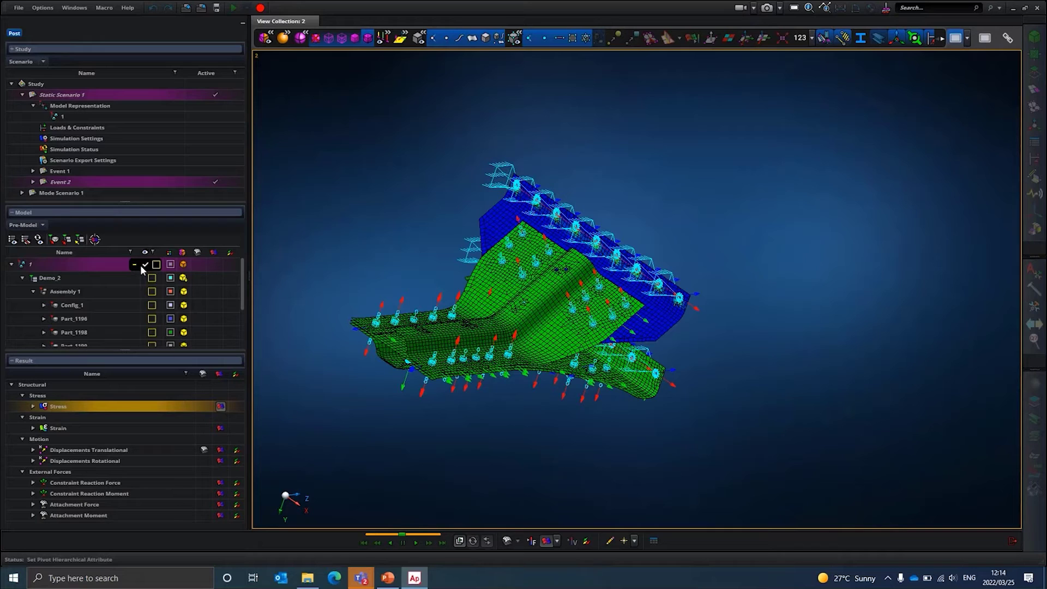
pyautogui.click(142, 265)
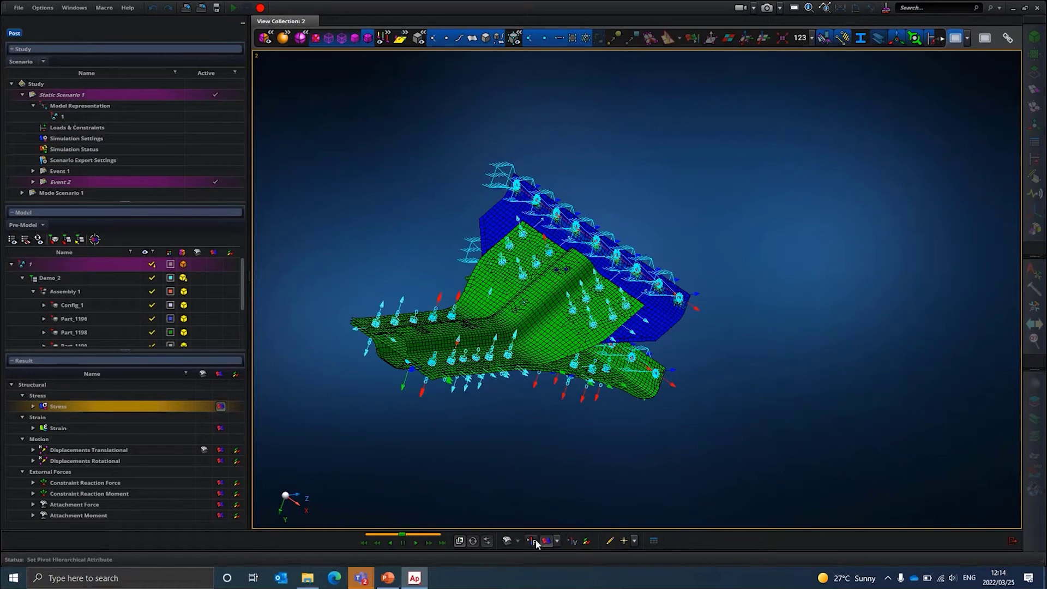
# - Display the translational displacement deformed shape plot for Demo_2 and compare it with the undeformed pre-model
pyautogui.click(508, 541)
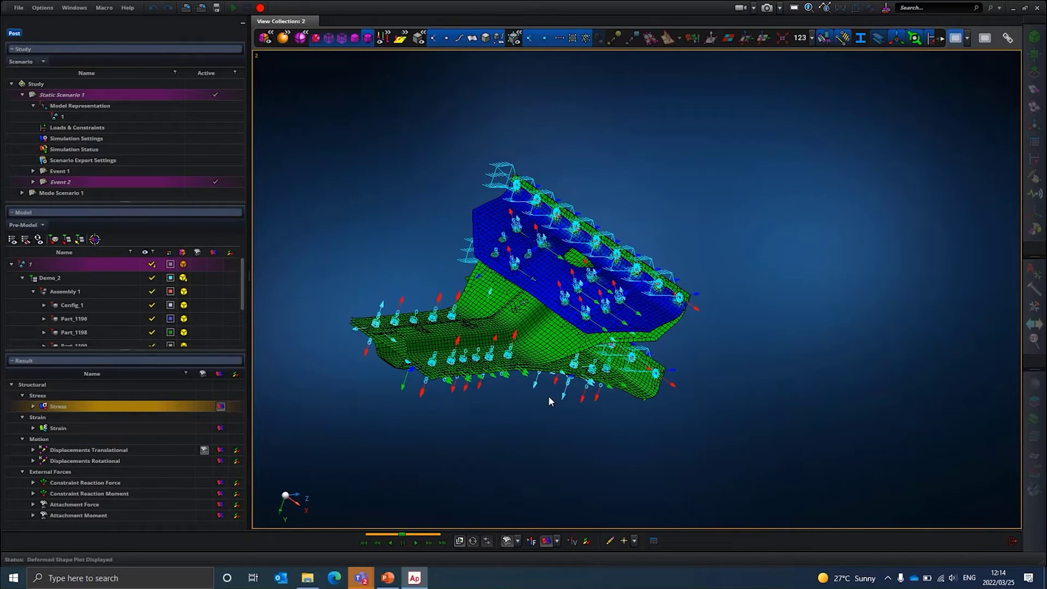
pyautogui.moveTo(549, 397); pyautogui.dragTo(499, 387, button='middle')
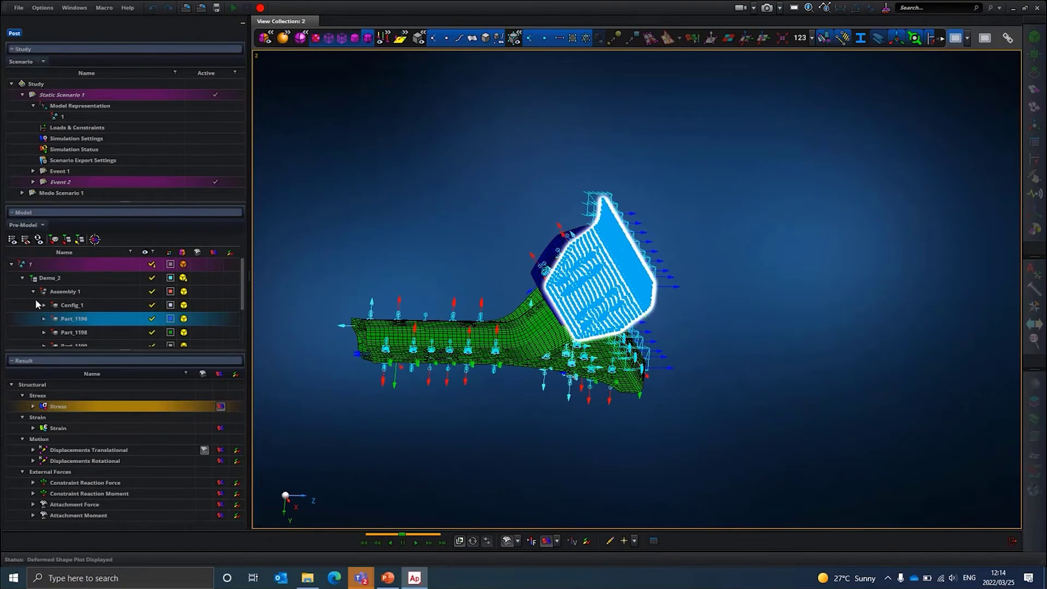
pyautogui.click(40, 280)
pyautogui.click(41, 280)
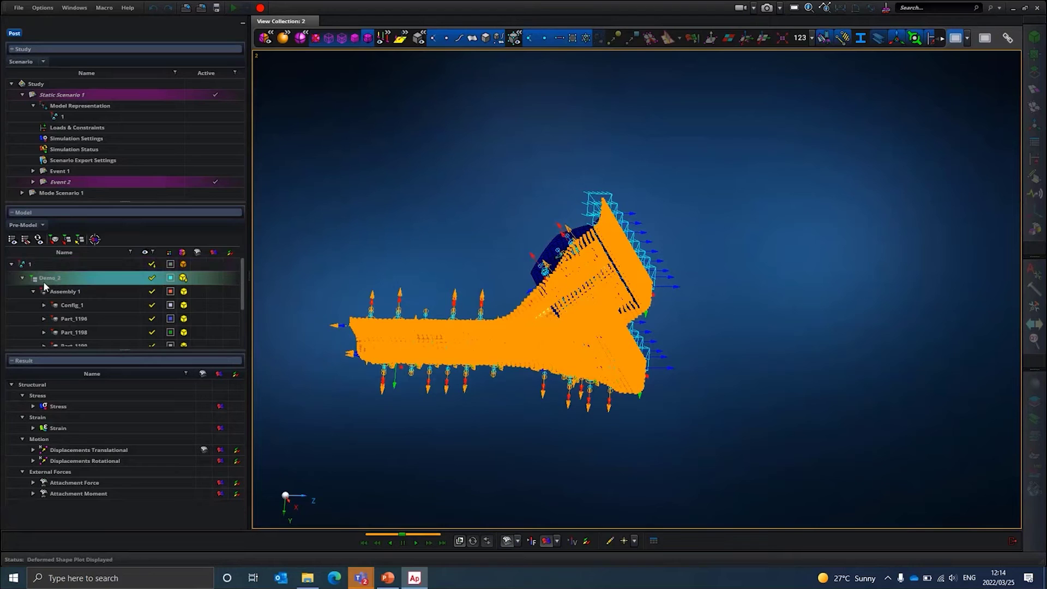
pyautogui.click(204, 450)
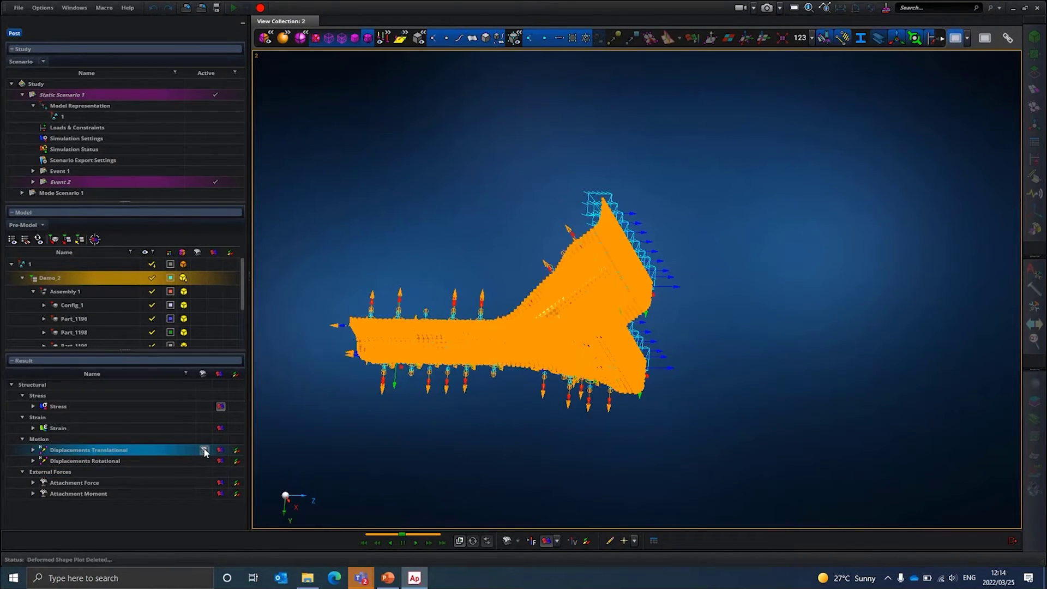
pyautogui.click(204, 451)
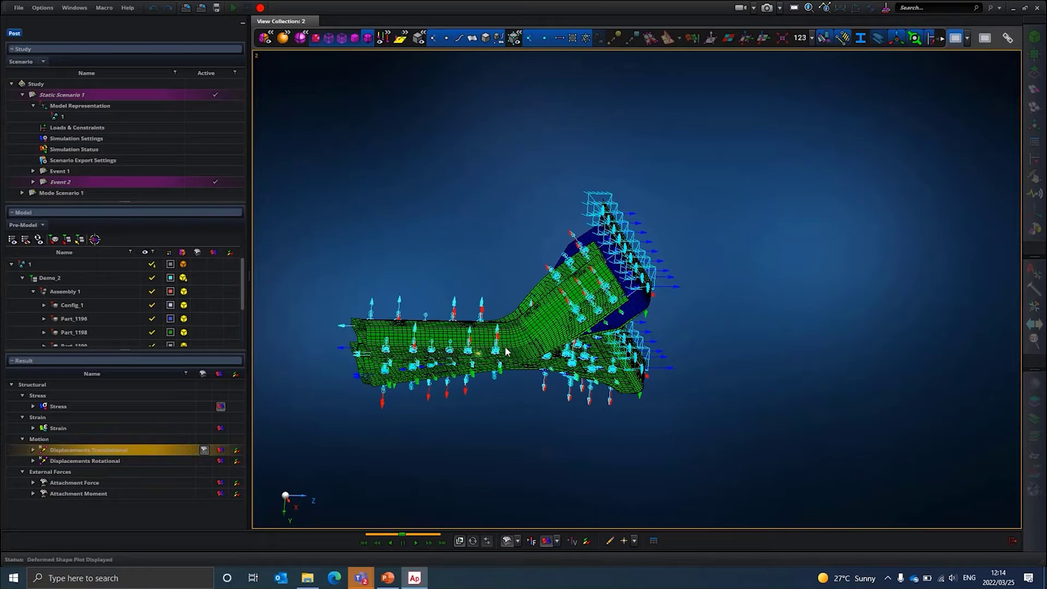
pyautogui.moveTo(506, 351); pyautogui.dragTo(490, 382, button='middle')
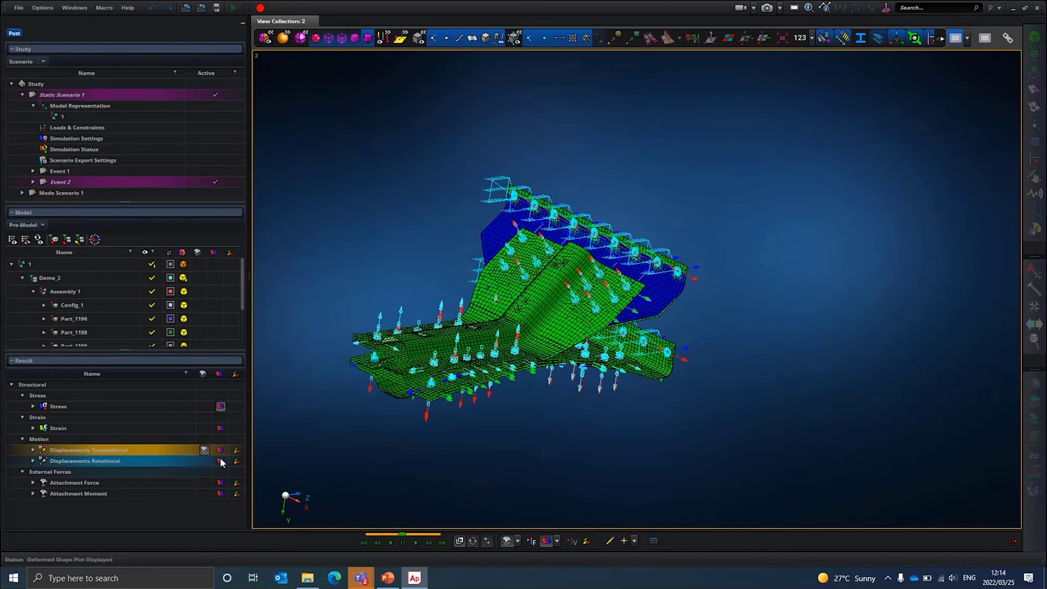
# - Display the resultant translational displacement fringe plot on the deformed shape and examine it against the pre-model
pyautogui.click(221, 450)
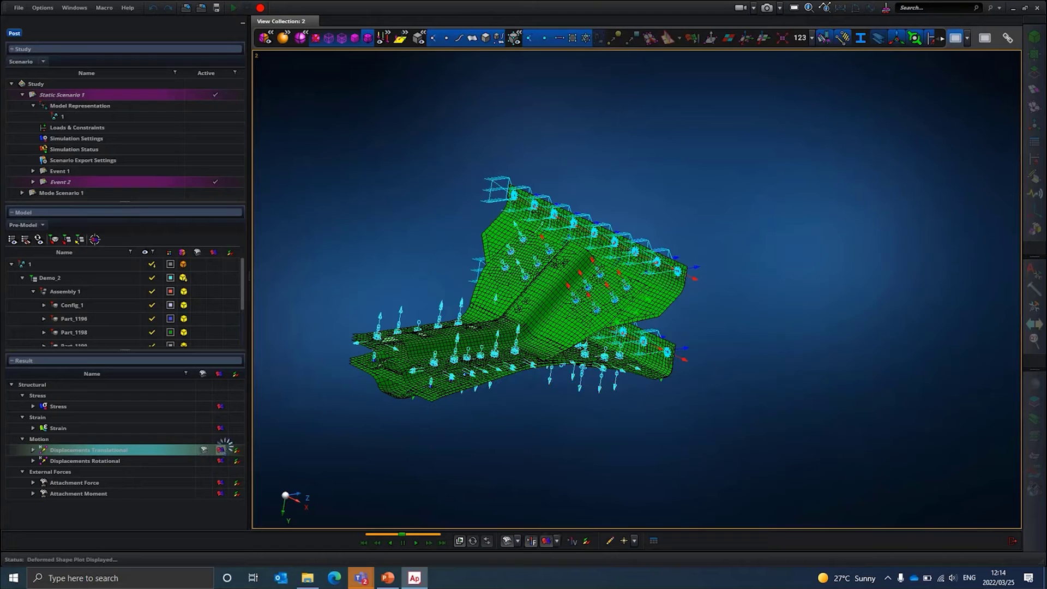
pyautogui.moveTo(535, 390); pyautogui.dragTo(357, 280, button='middle')
pyautogui.scroll(5, 570, 401)
pyautogui.scroll(-3, 570, 402)
pyautogui.scroll(-3, 454, 422)
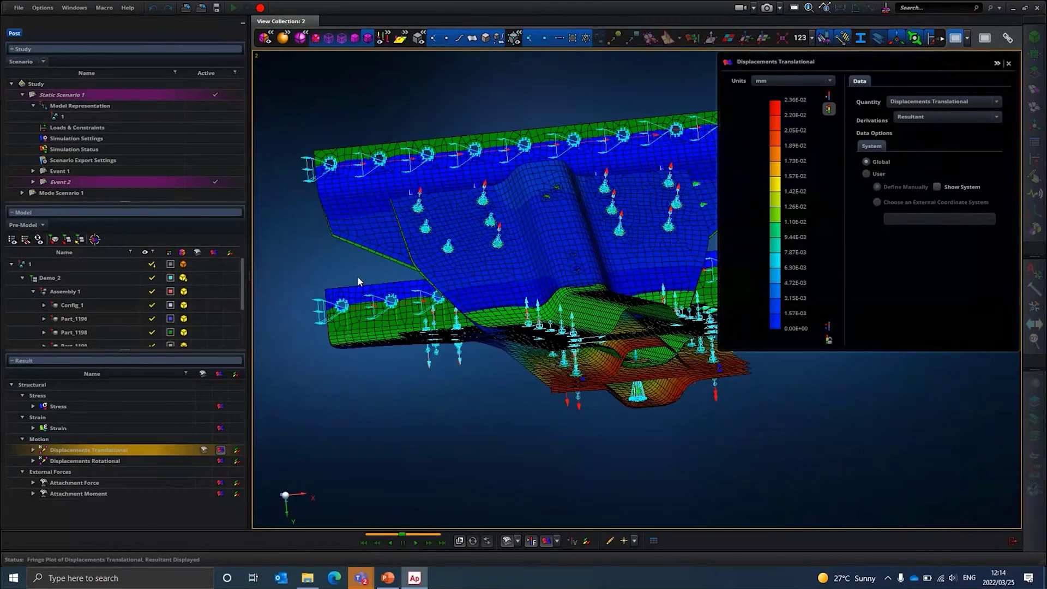
pyautogui.scroll(5, 346, 152)
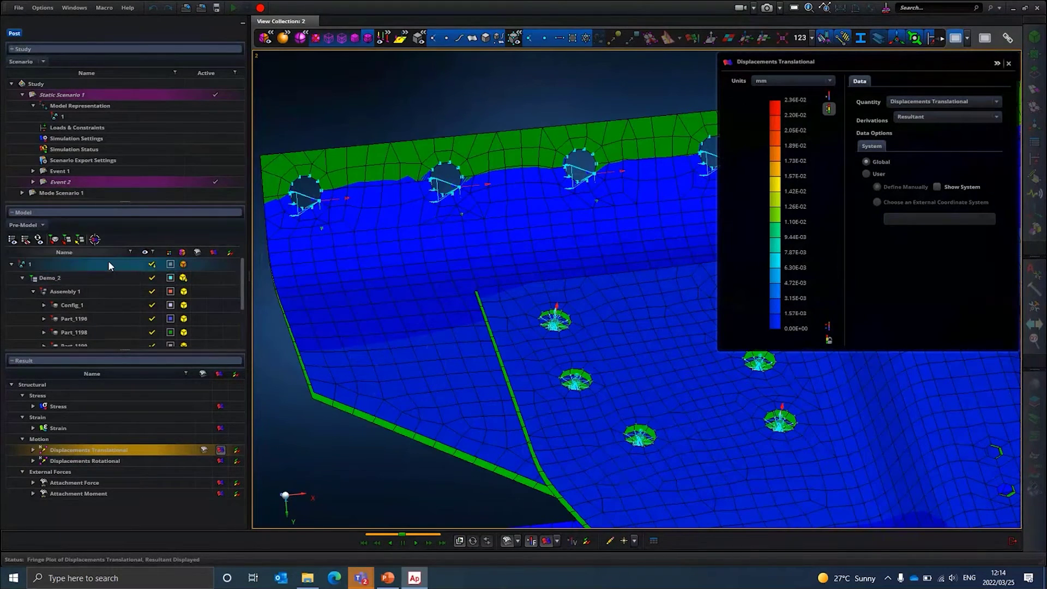
# - Hide the entire pre-model representation
pyautogui.click(26, 239)
pyautogui.scroll(-6, 333, 228)
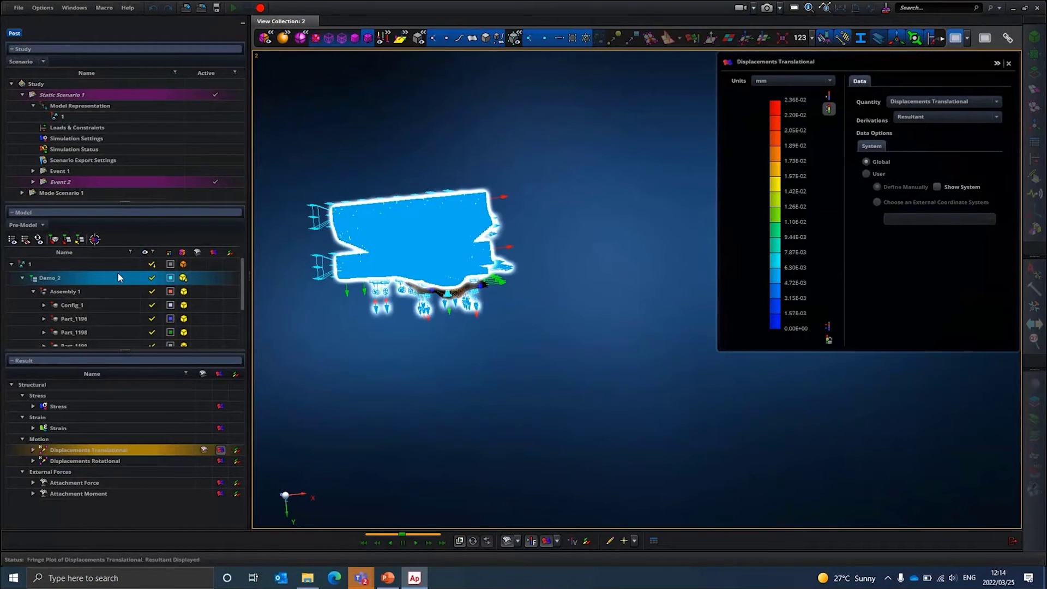
pyautogui.click(148, 264)
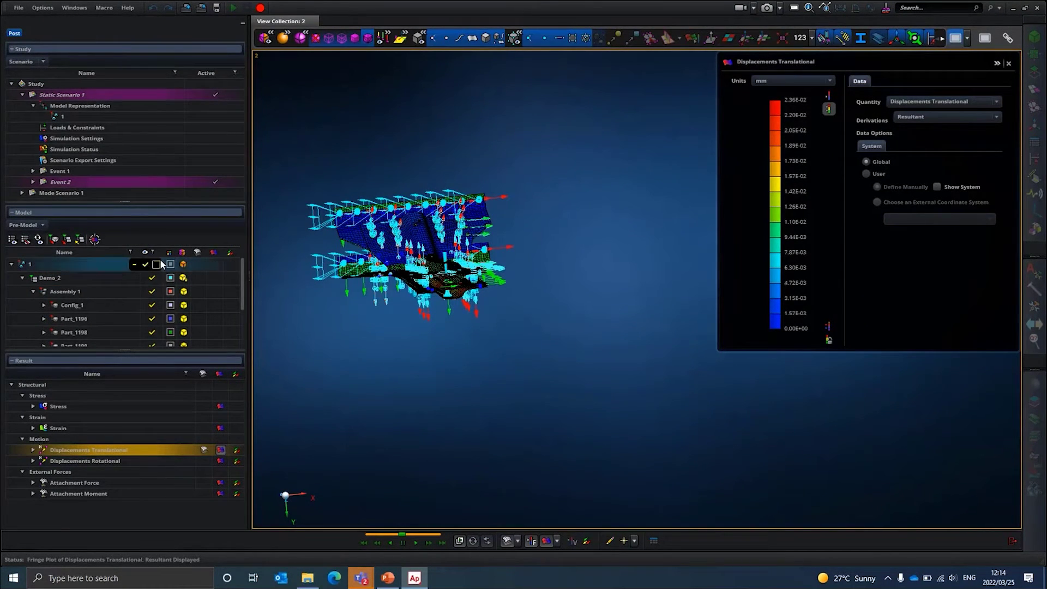
pyautogui.click(157, 264)
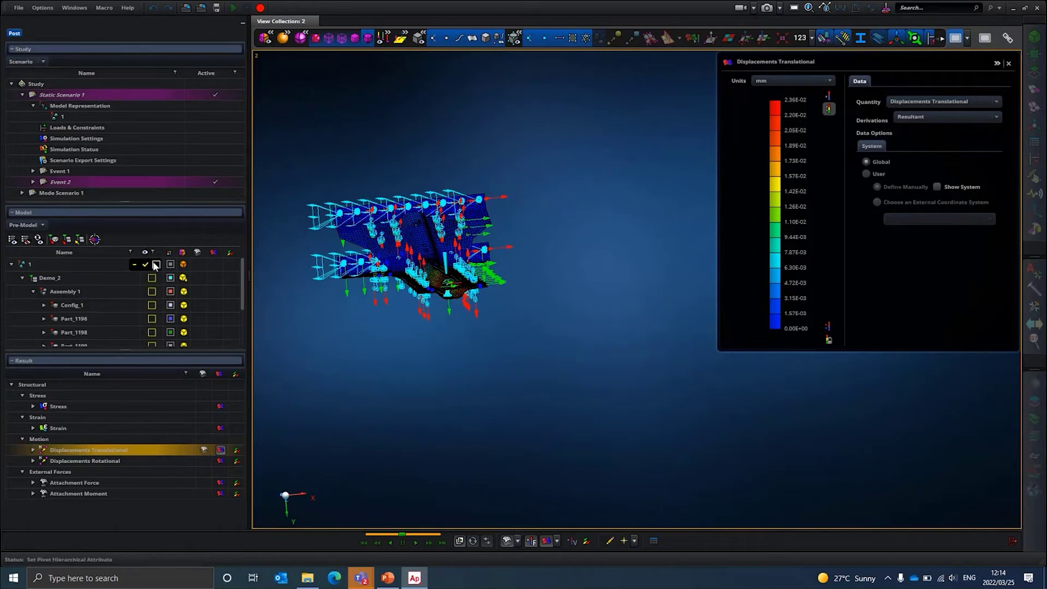
# - Switch the model tree back to the Post Model, collapse the fringe settings to a legend, and remove the translational displacement fringe plot
pyautogui.click(25, 225)
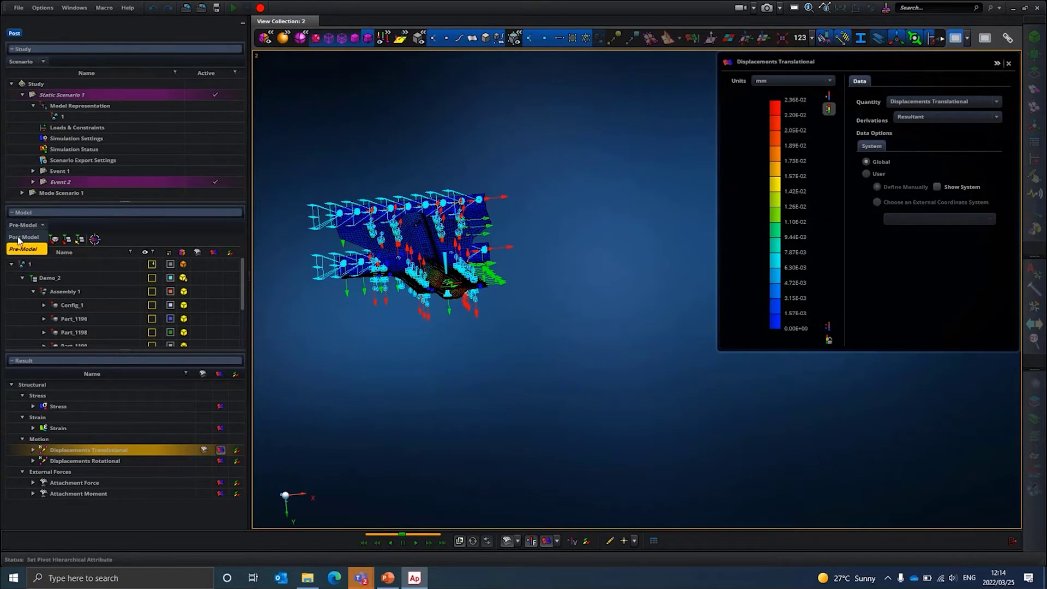
pyautogui.click(18, 243)
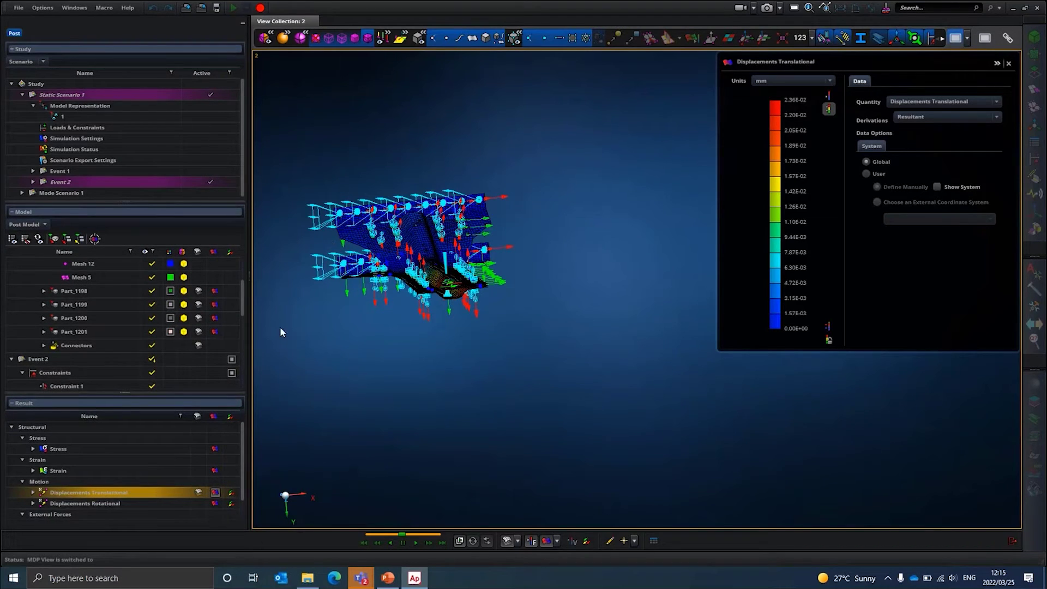
pyautogui.click(997, 63)
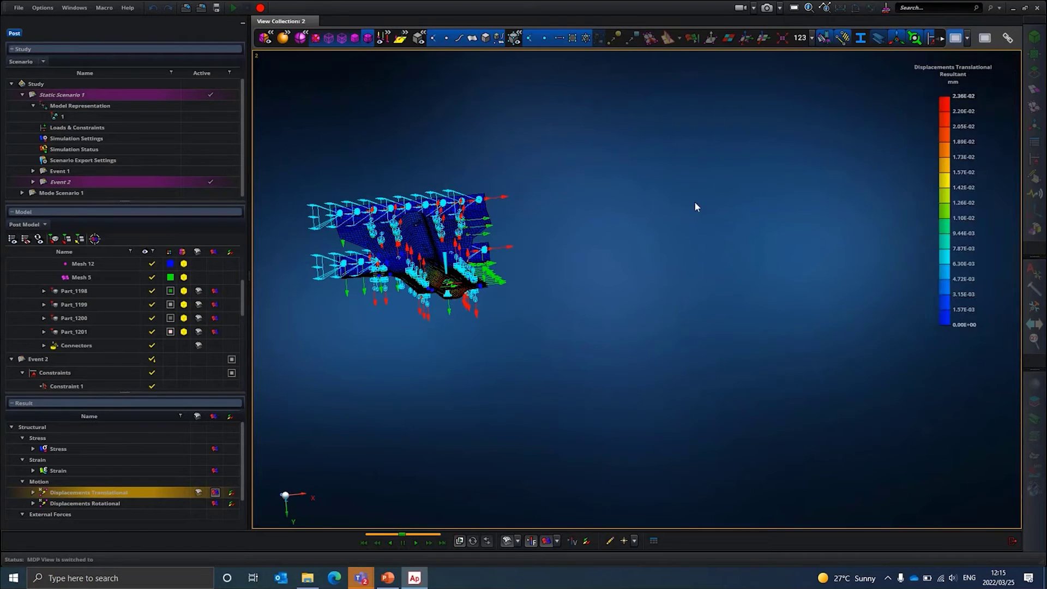
pyautogui.moveTo(993, 104)
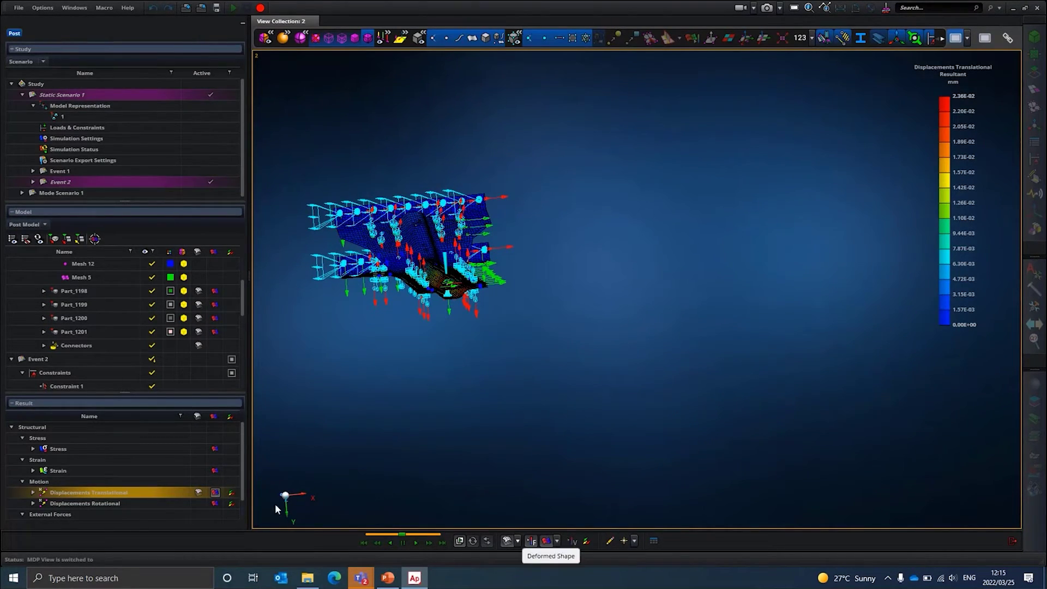
pyautogui.click(199, 493)
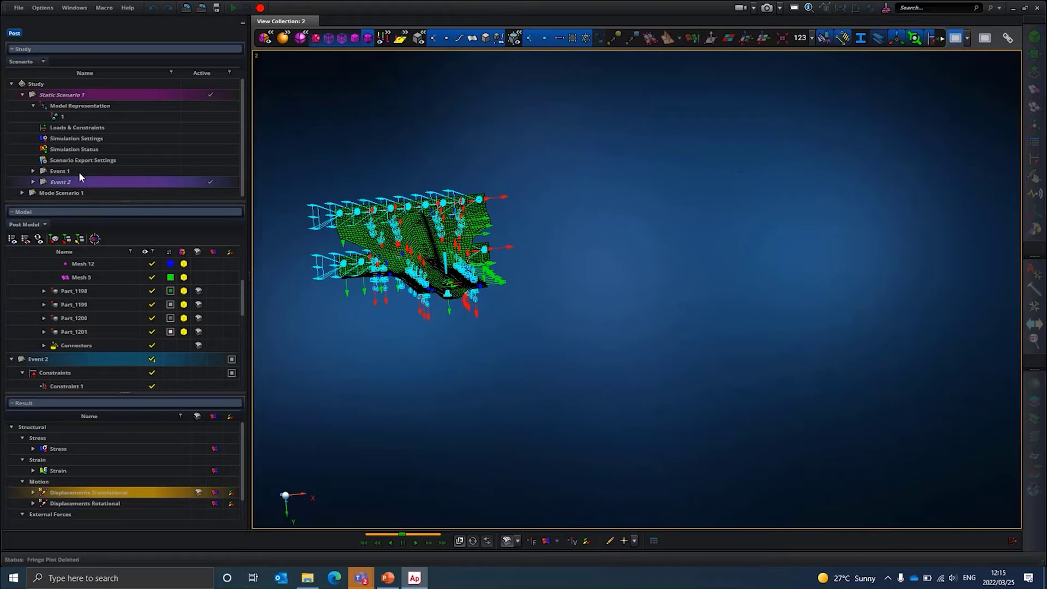
# - Display Event 1 of Static Scenario 1 in a new 3D graphics view beside the Event 2 view
pyautogui.click(58, 182)
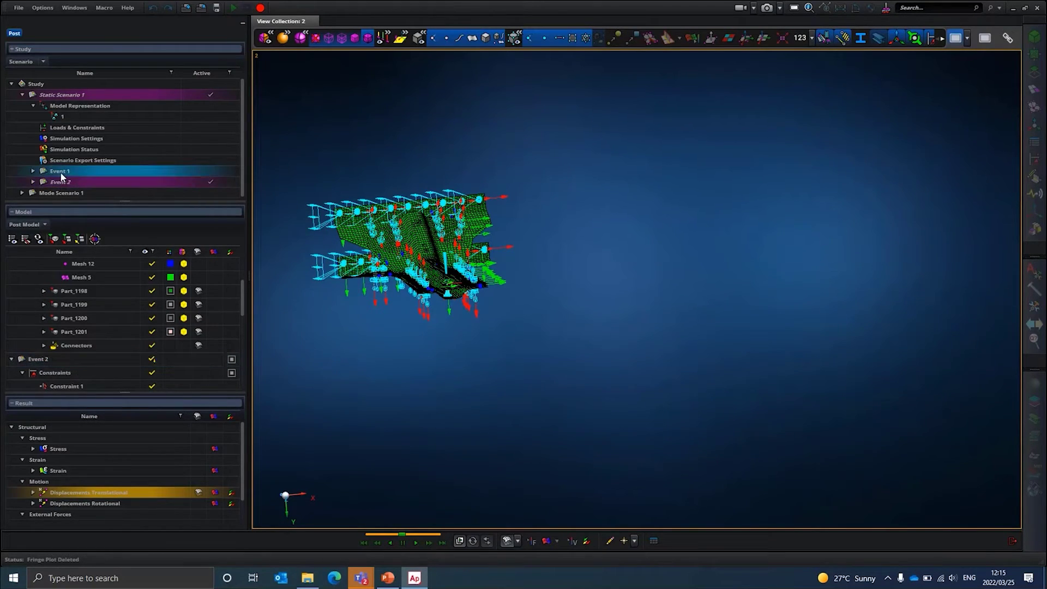
pyautogui.rightClick(62, 175)
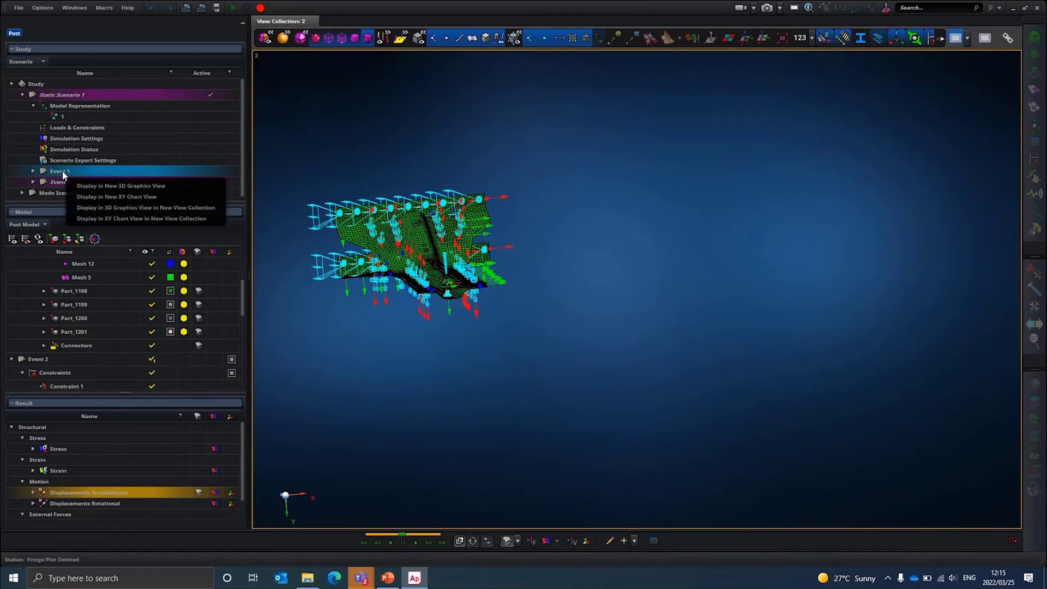
pyautogui.click(117, 186)
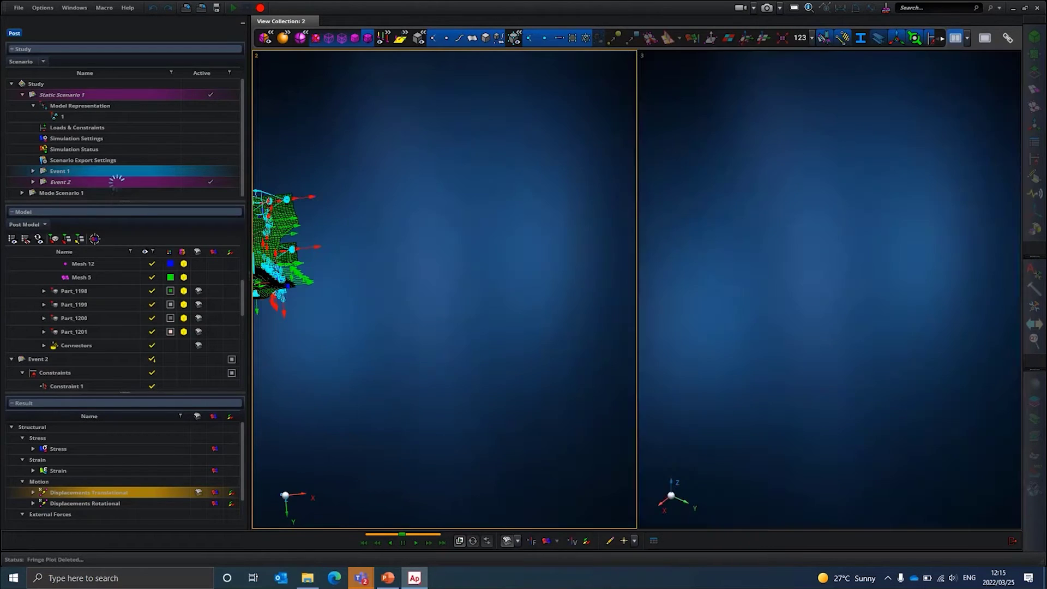
pyautogui.click(705, 326)
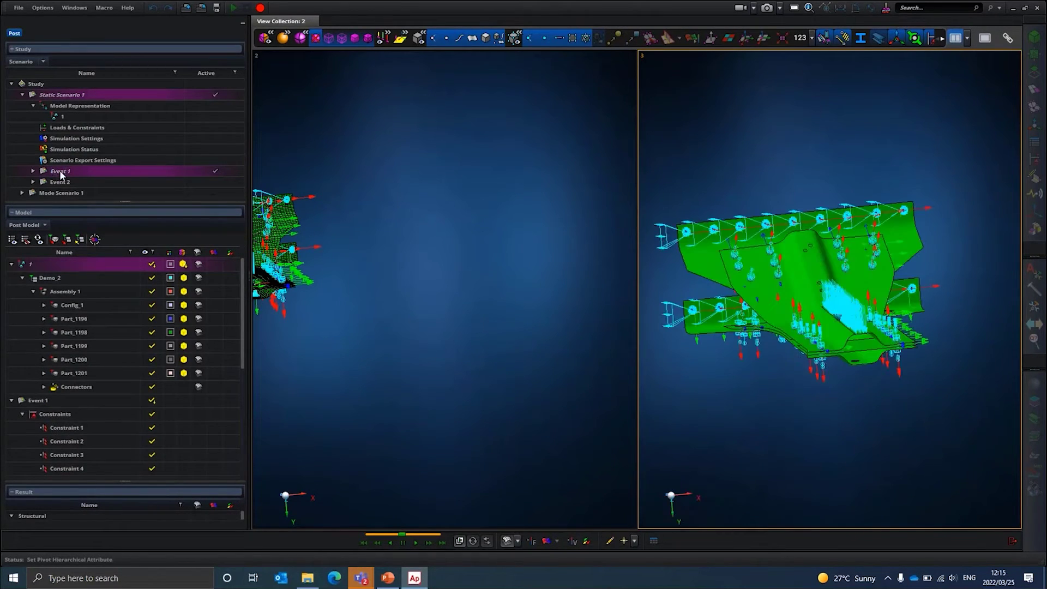
# - Activate the two graphics views in turn and examine which event of Static Scenario 1 is active in each
pyautogui.rightClick(61, 172)
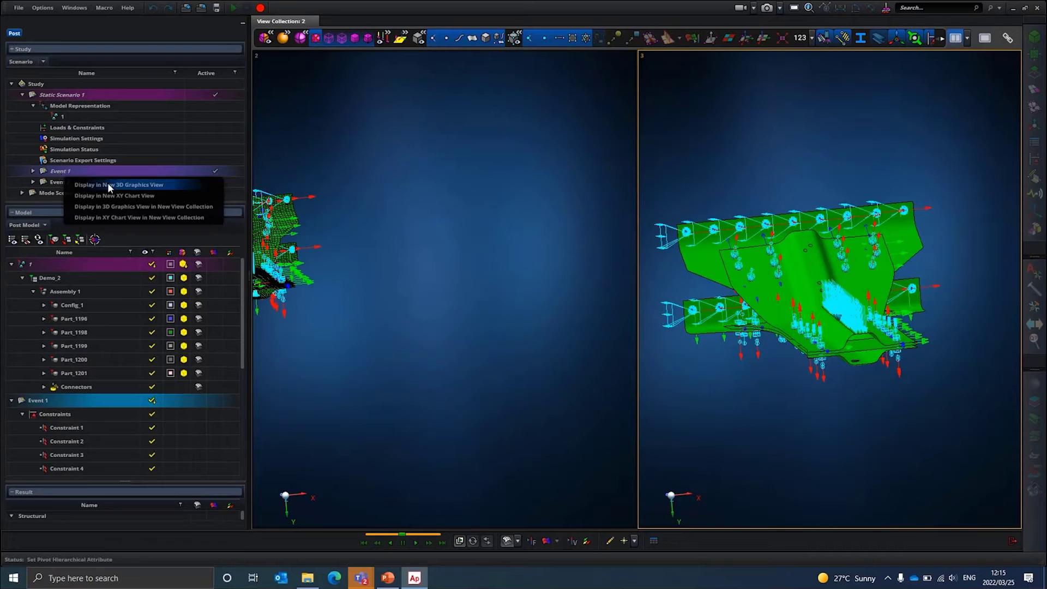
pyautogui.click(547, 243)
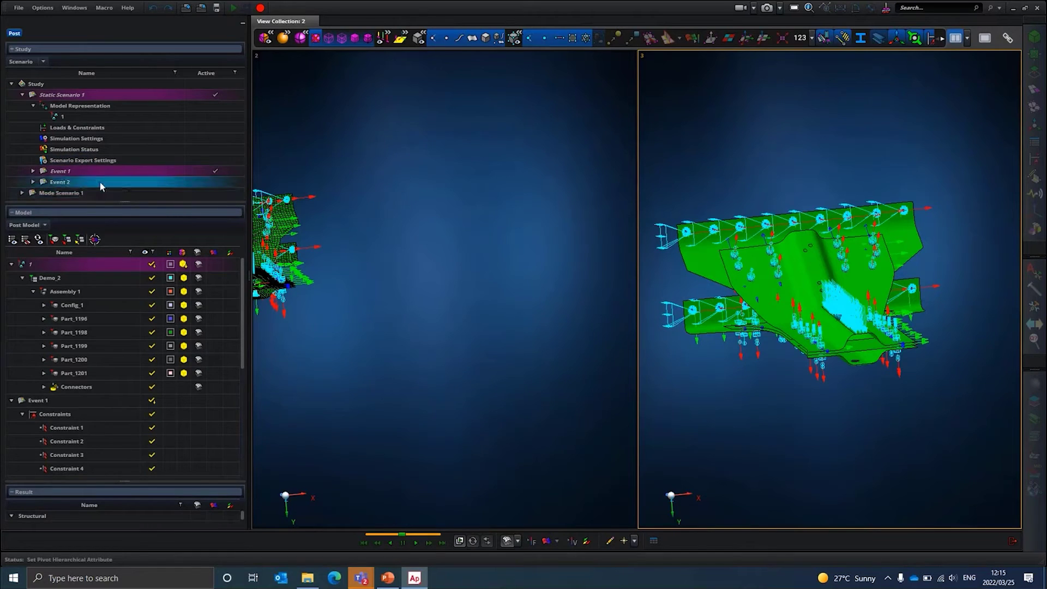
pyautogui.click(128, 173)
pyautogui.click(74, 182)
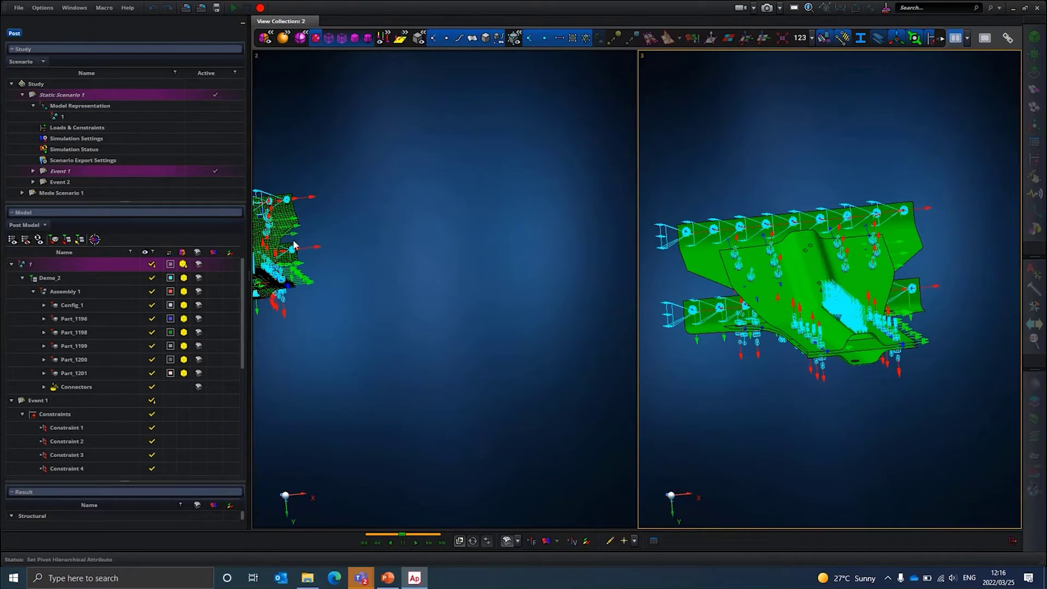
pyautogui.click(365, 205)
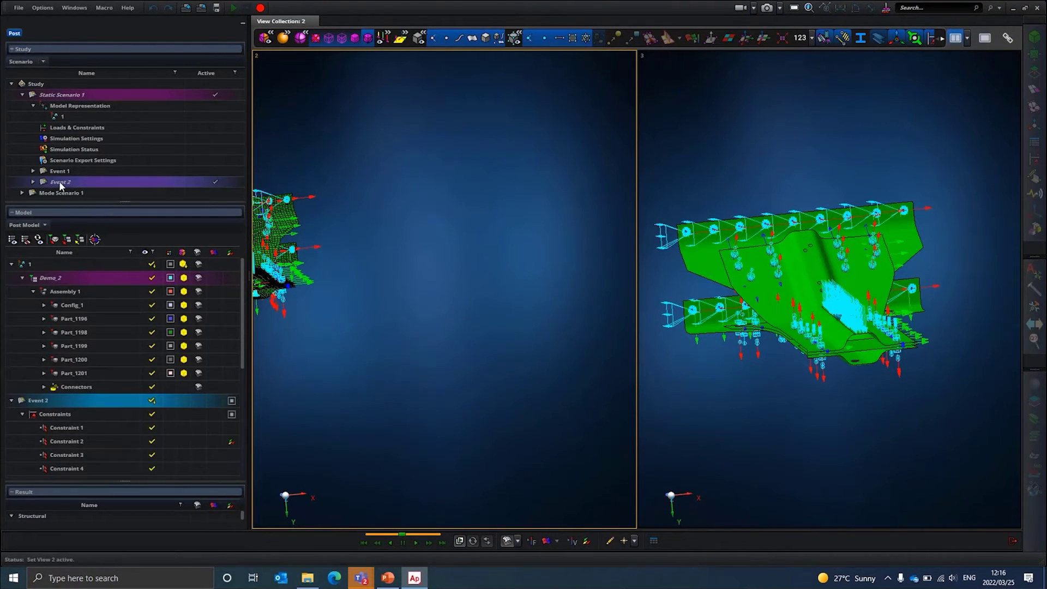
pyautogui.click(739, 357)
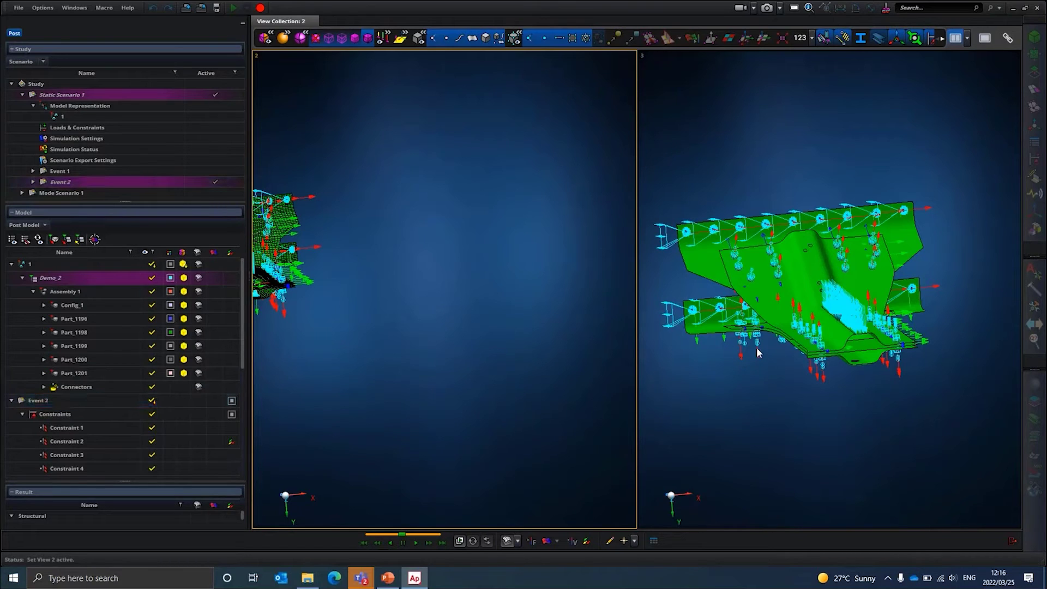
pyautogui.click(745, 376)
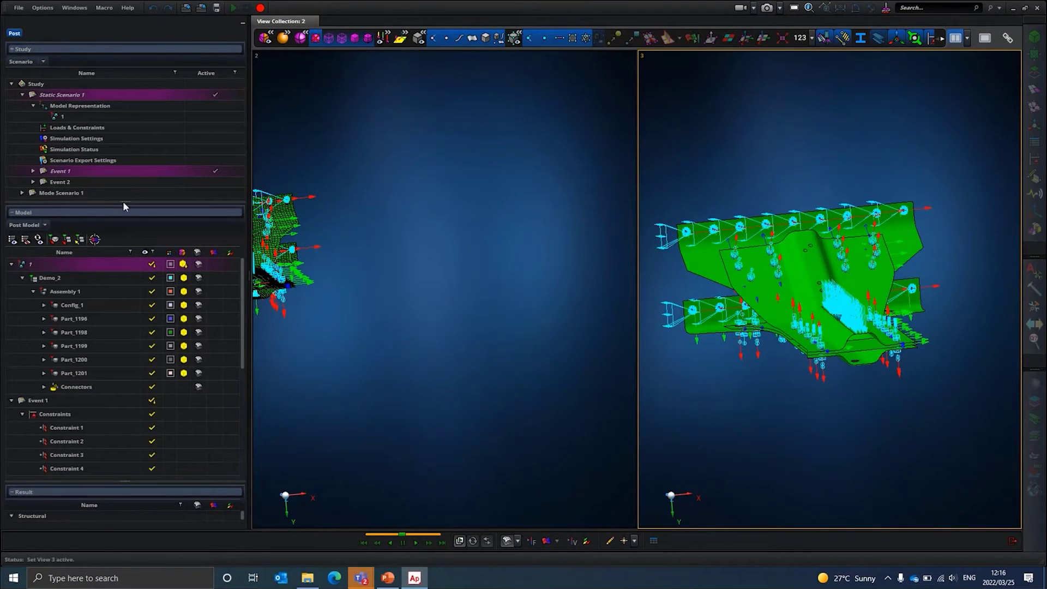
pyautogui.click(67, 172)
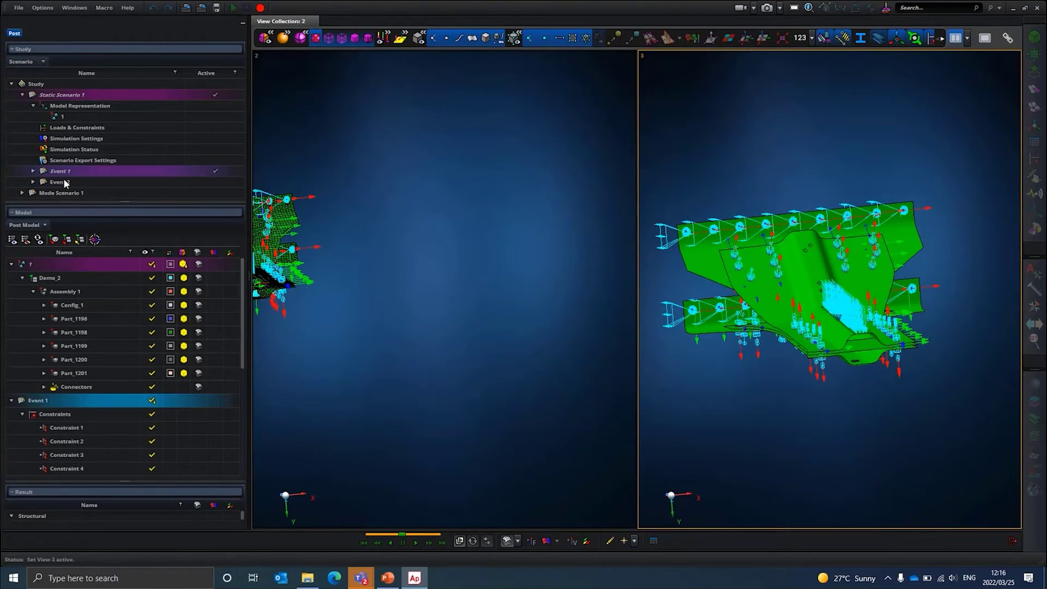
pyautogui.click(64, 181)
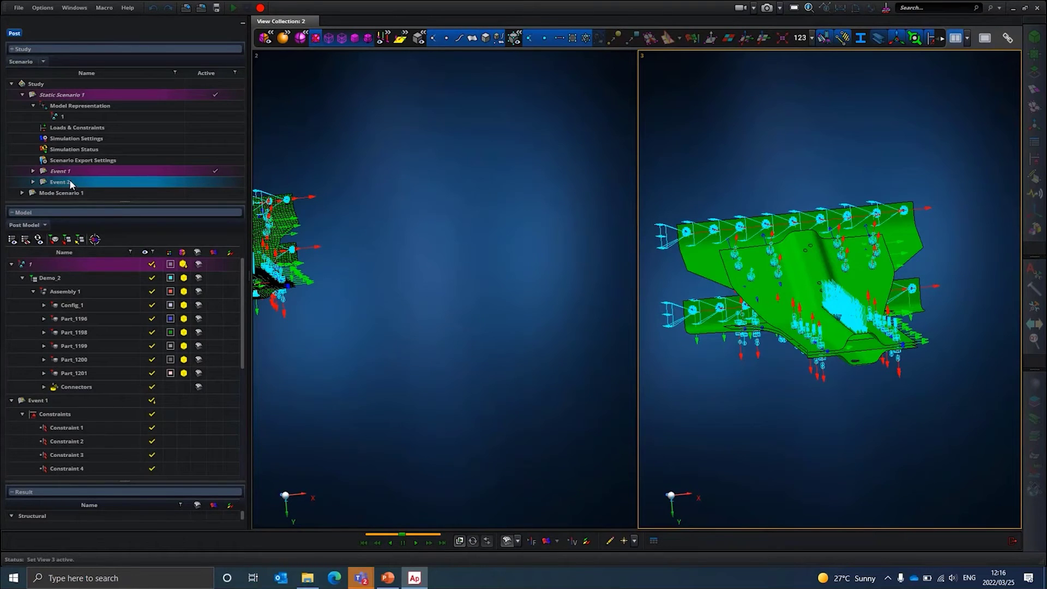
pyautogui.click(84, 172)
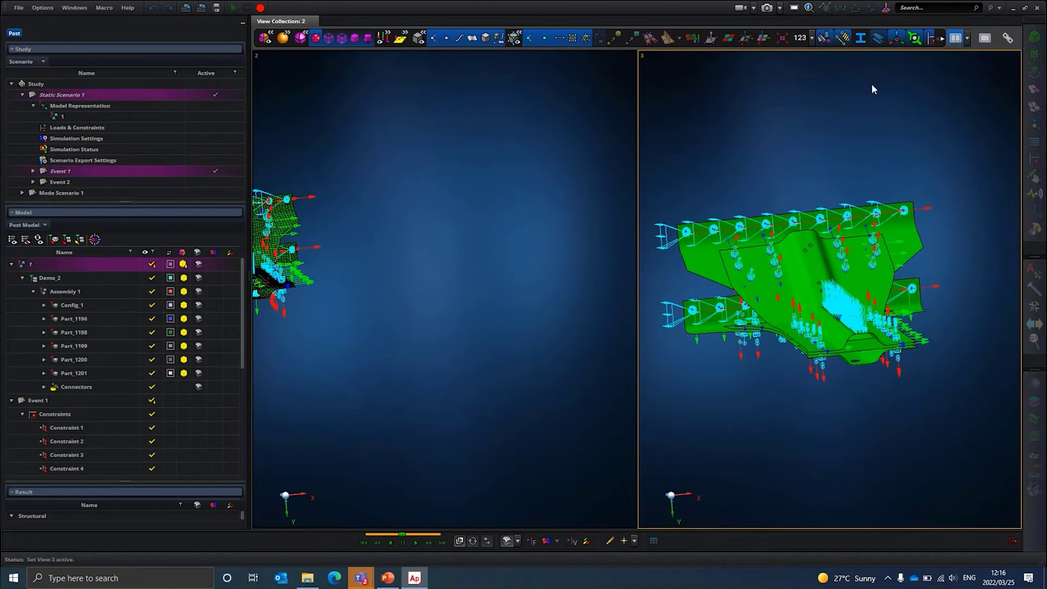
# - Maximize the Event 1 view and alternate between View 2 and View 3 to look at each event full size
pyautogui.click(984, 40)
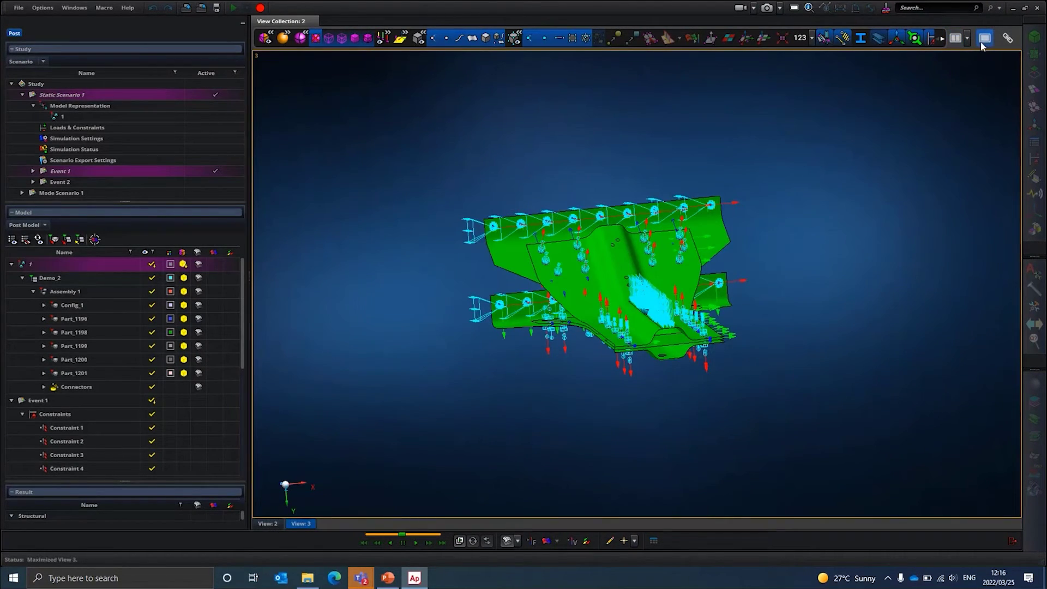
pyautogui.click(268, 523)
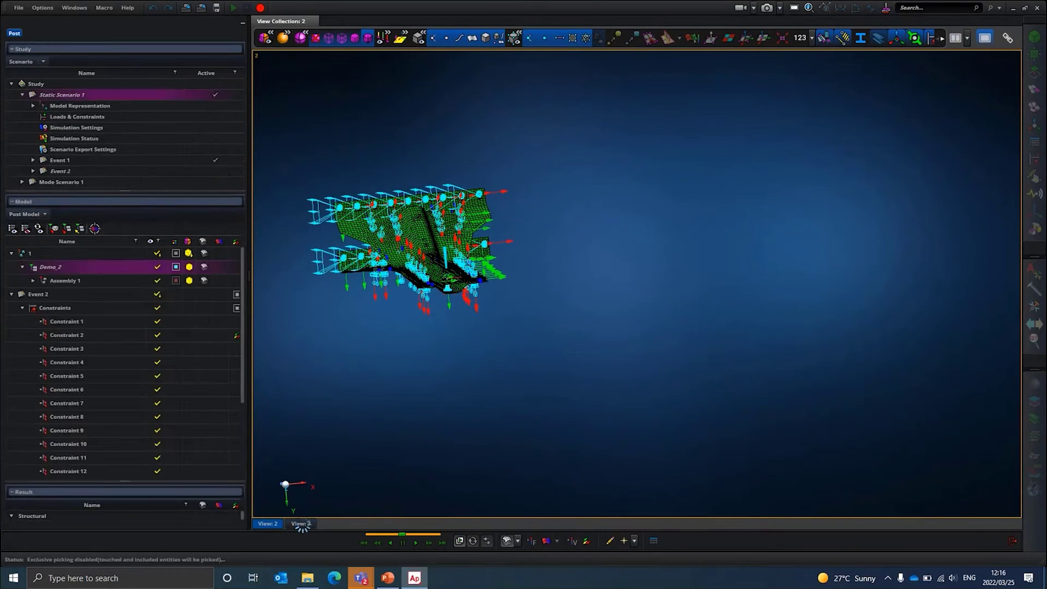
pyautogui.click(301, 524)
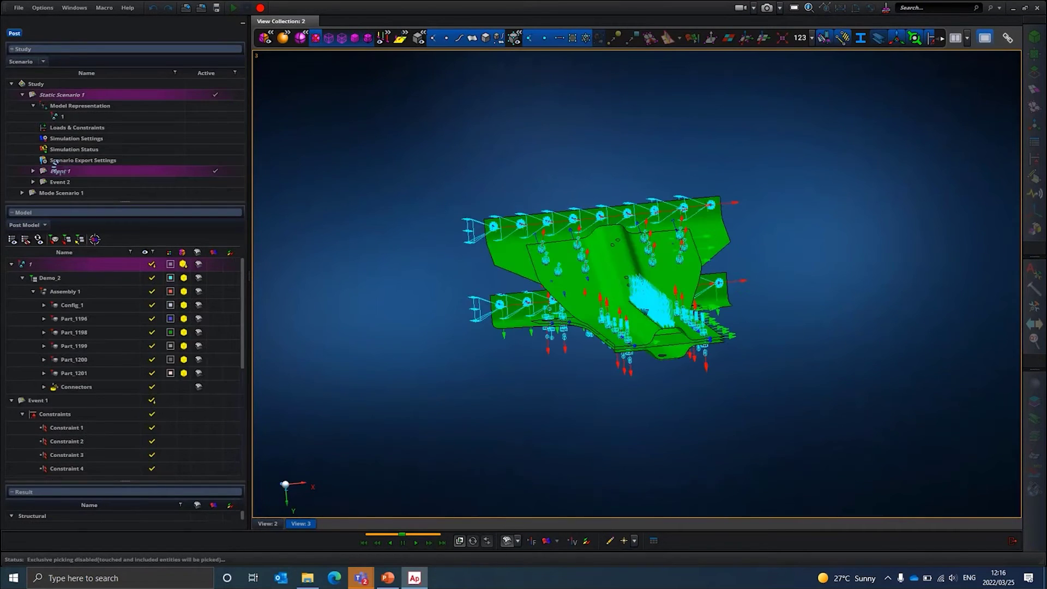
# - Display Mode Scenario 1 in a new 3D graphics view, and briefly play and pause its mode animation
pyautogui.rightClick(51, 195)
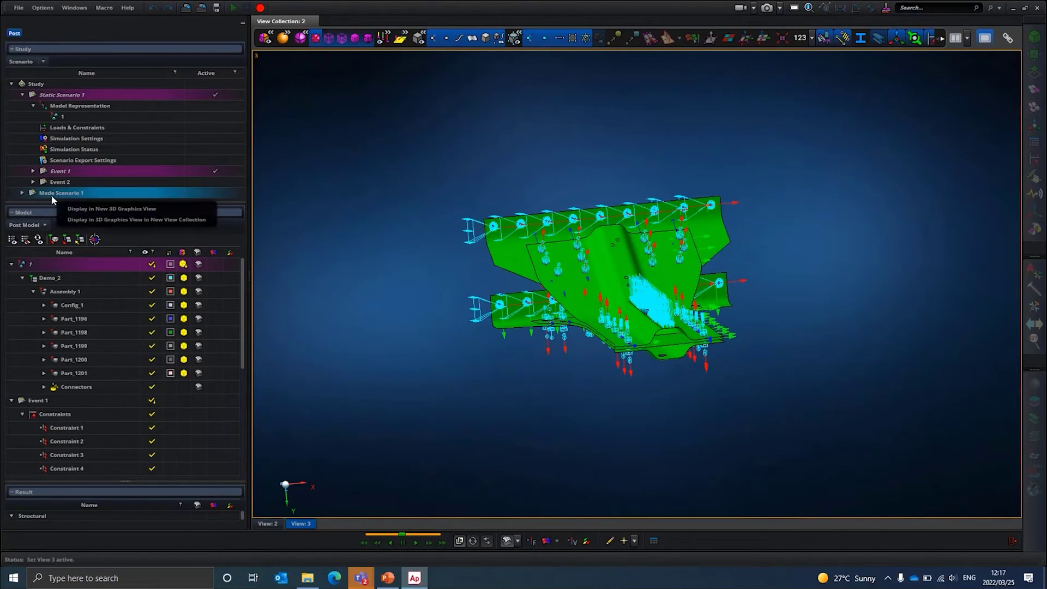
pyautogui.click(86, 209)
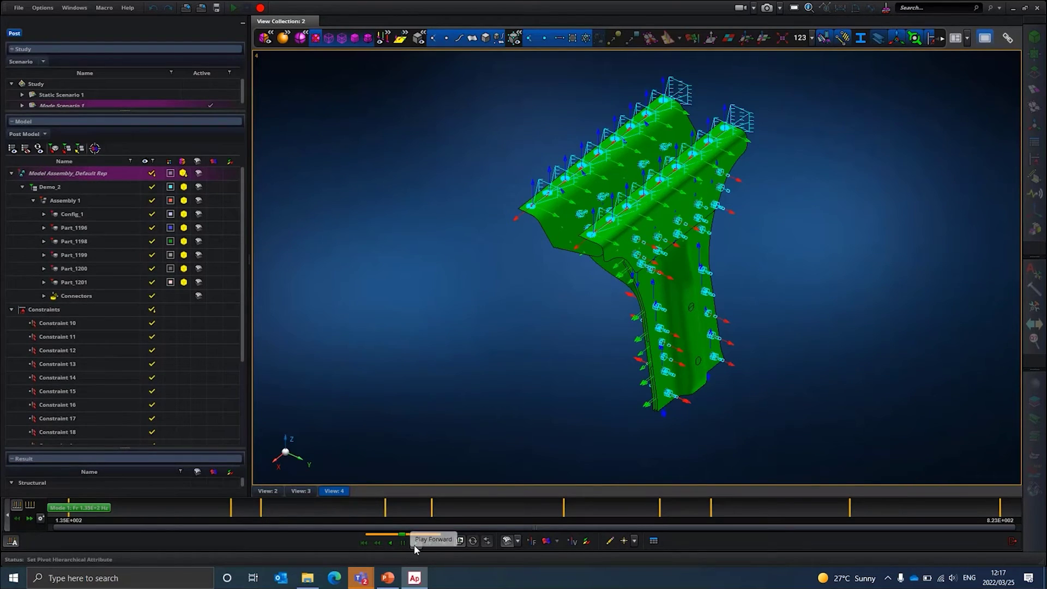
pyautogui.click(415, 545)
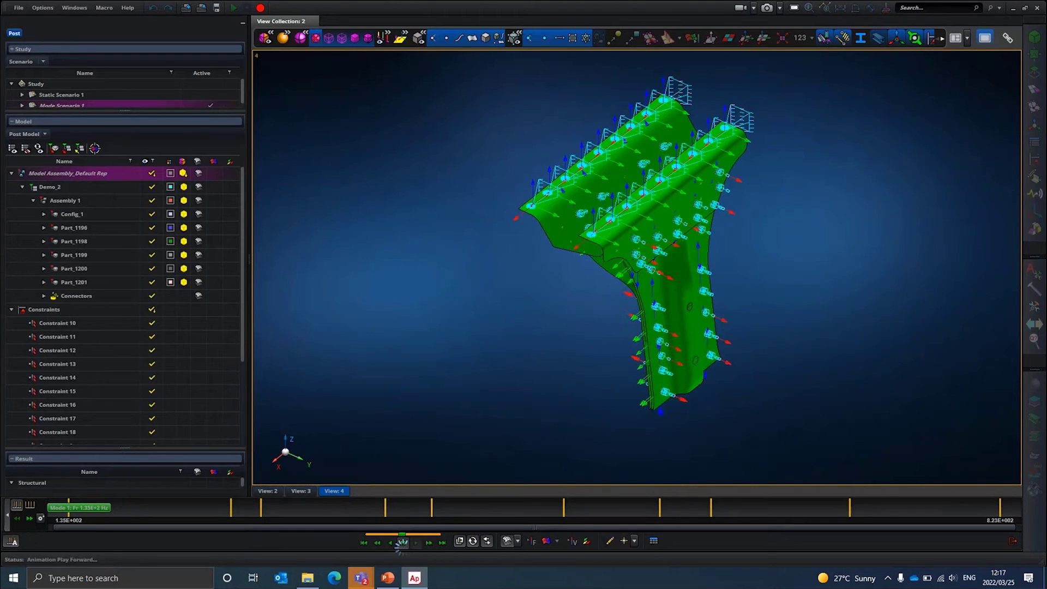
pyautogui.click(402, 547)
pyautogui.click(75, 202)
# - Tile all three views to examine the model in View 2 from another angle, and maximize View 4 again
pyautogui.click(955, 40)
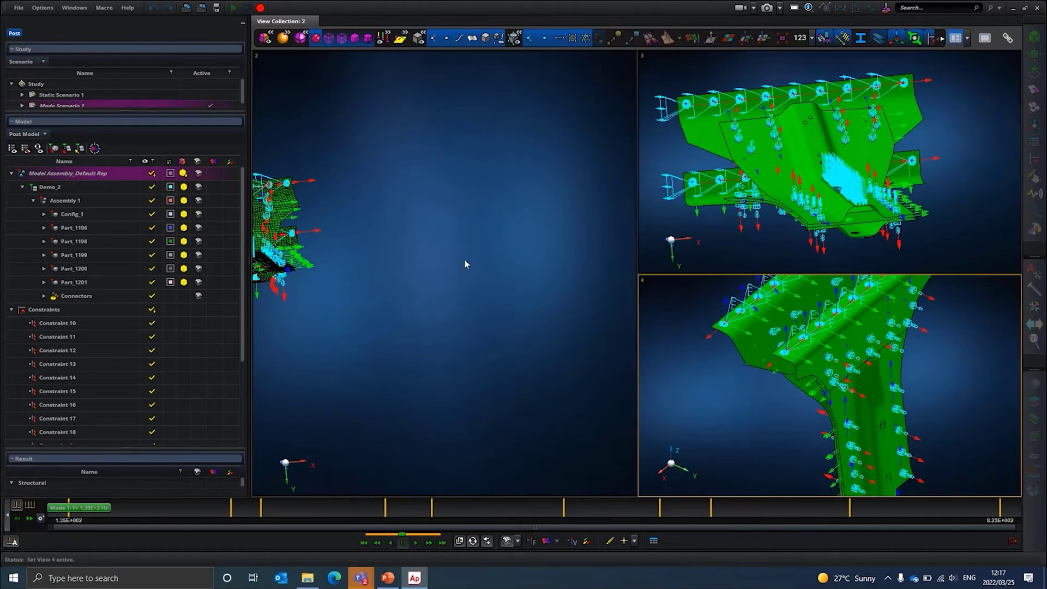
pyautogui.moveTo(471, 225); pyautogui.dragTo(506, 230, button='middle')
pyautogui.scroll(-4, 549, 216)
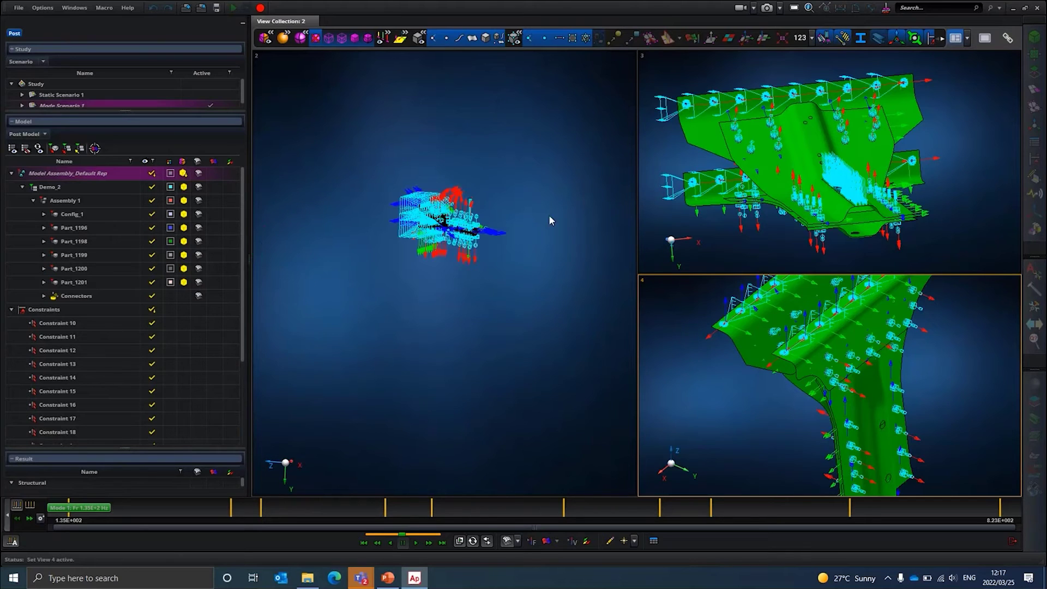
pyautogui.scroll(4, 382, 215)
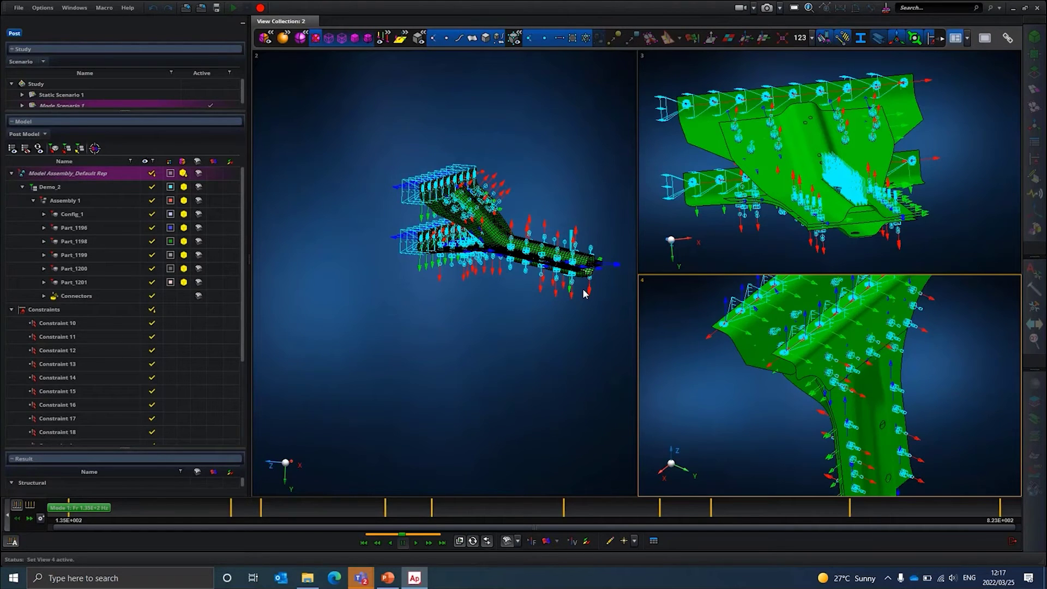
pyautogui.click(985, 39)
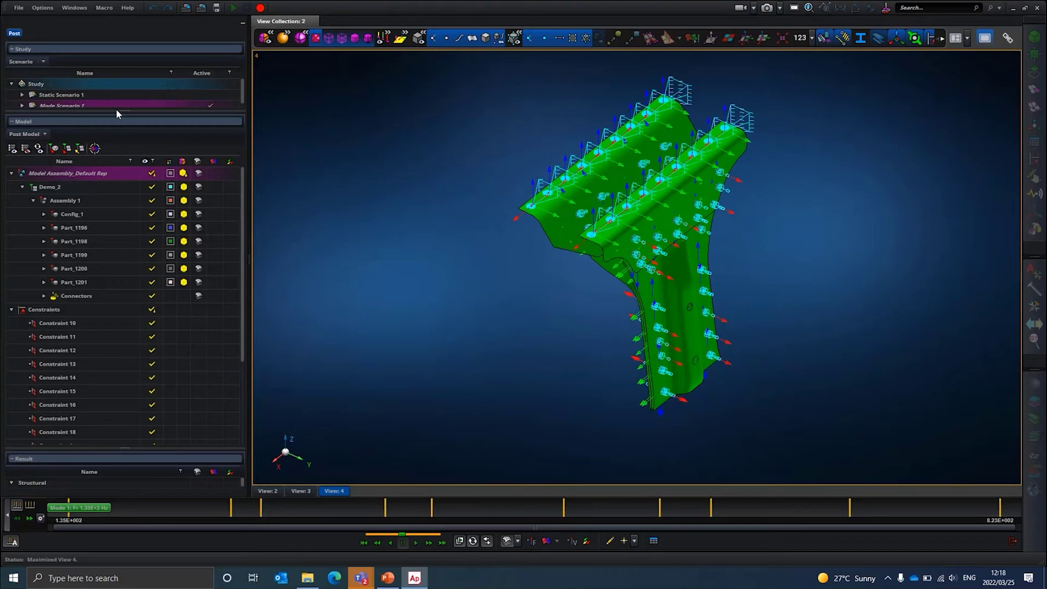
# - Display Event 2 of Static Scenario 1 in a 3D graphics view in a new view collection, and delete that view collection
pyautogui.click(60, 95)
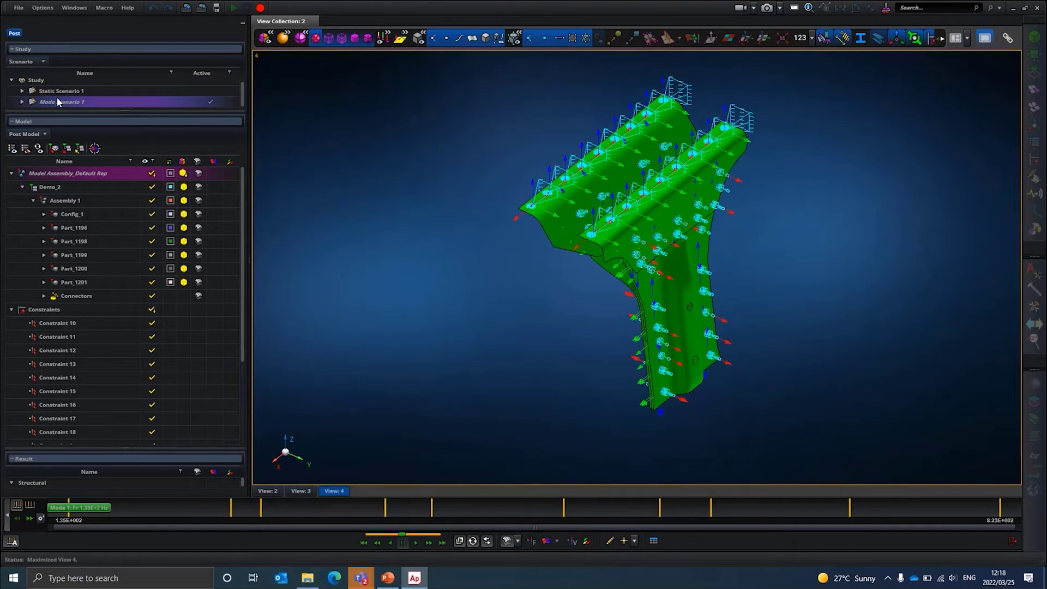
pyautogui.click(24, 91)
pyautogui.scroll(-1, 75, 95)
pyautogui.click(64, 92)
pyautogui.rightClick(64, 92)
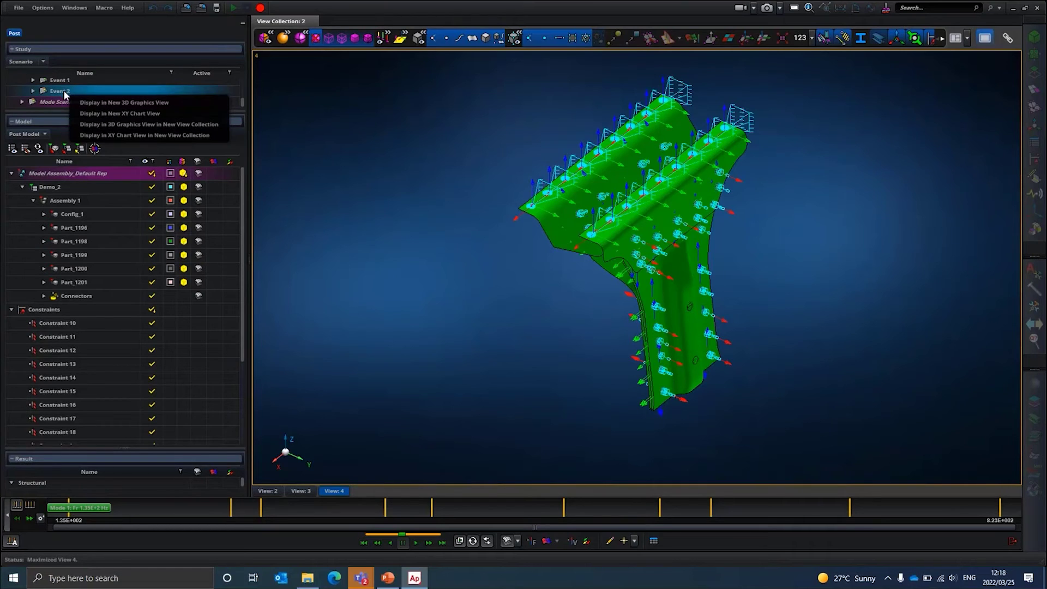
pyautogui.click(170, 125)
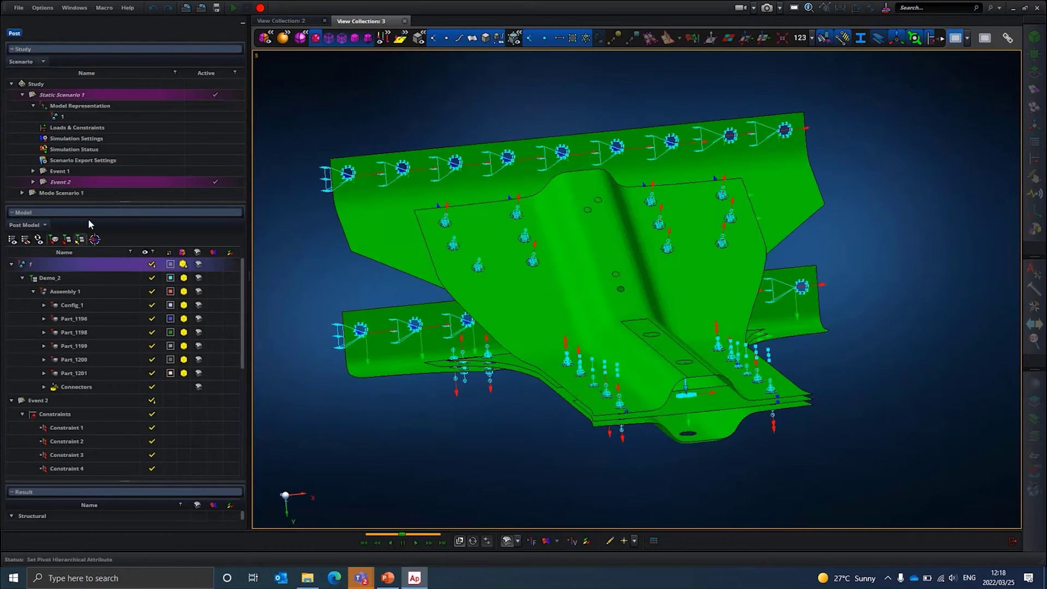
pyautogui.click(404, 21)
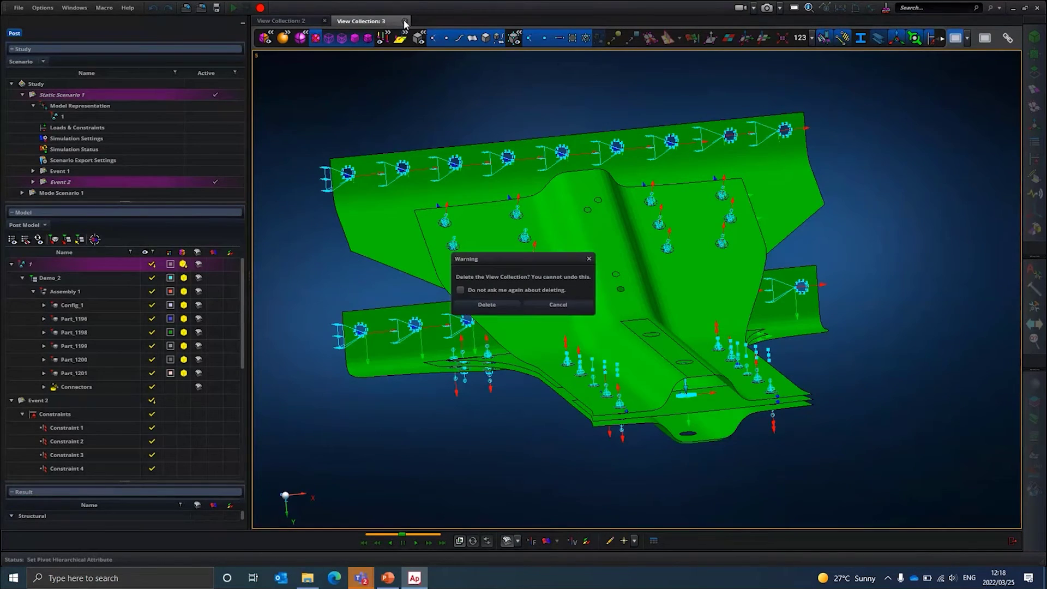
pyautogui.click(487, 305)
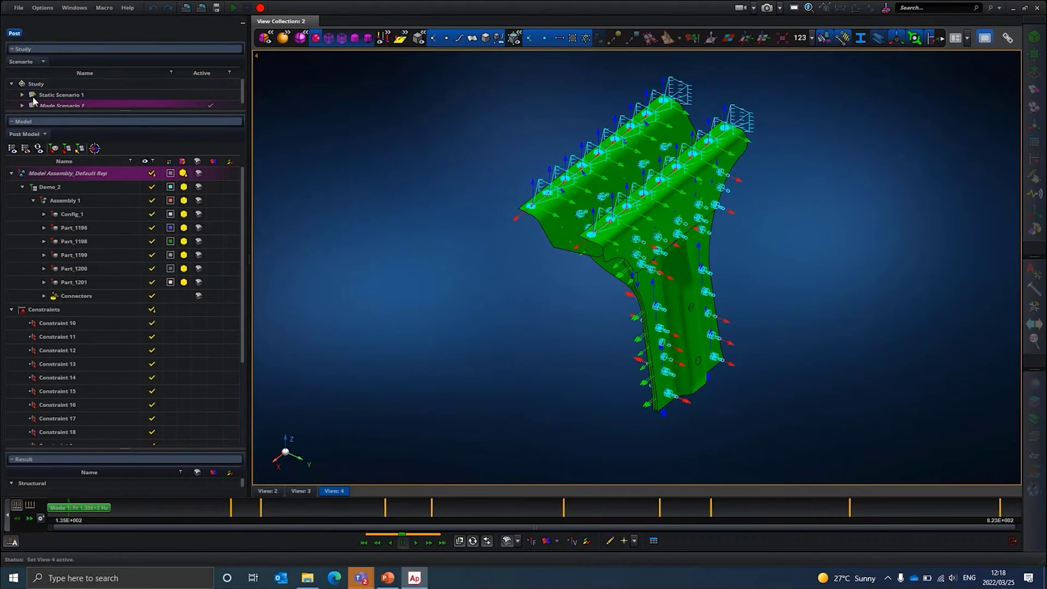
# - Switch to View 2 and display the Von Mises stress fringe plot for Event 2
pyautogui.click(267, 491)
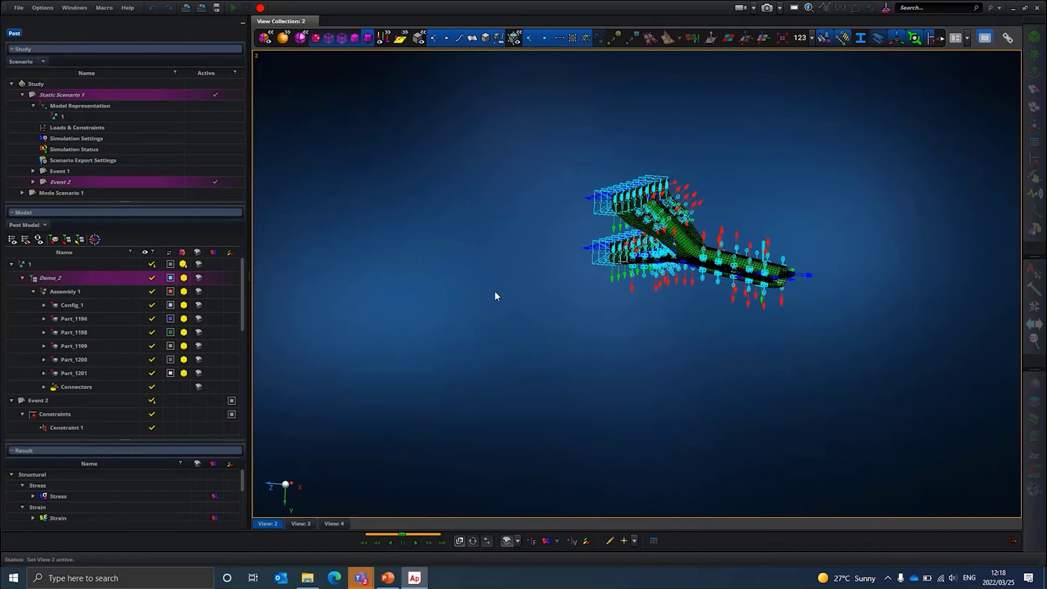
pyautogui.click(214, 497)
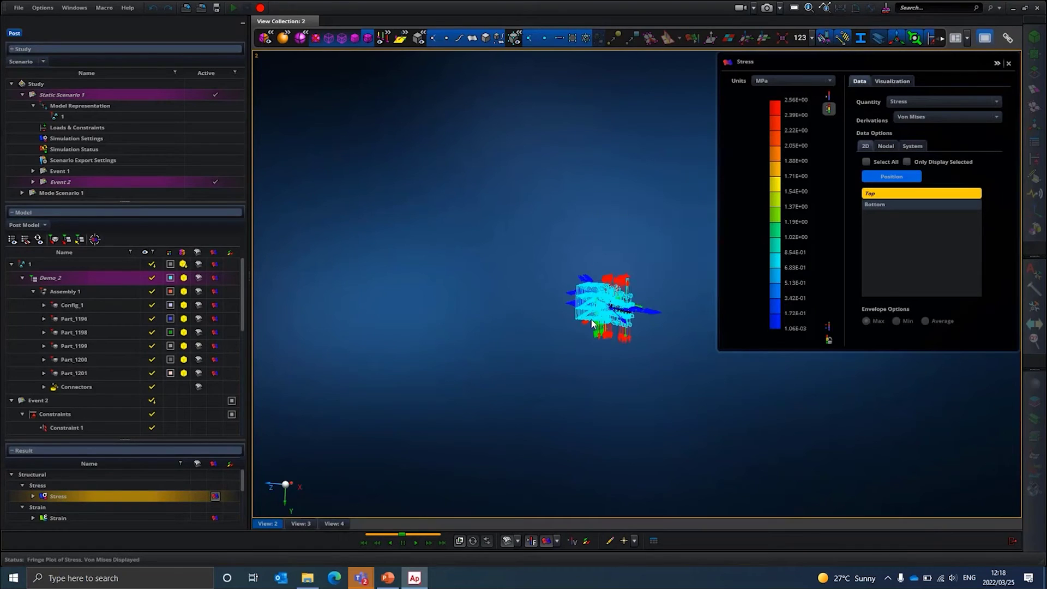
# - Start the Probe tool on the Von Mises stress plot and examine the entity ID labels on the curved surface mesh
pyautogui.scroll(5, 651, 204)
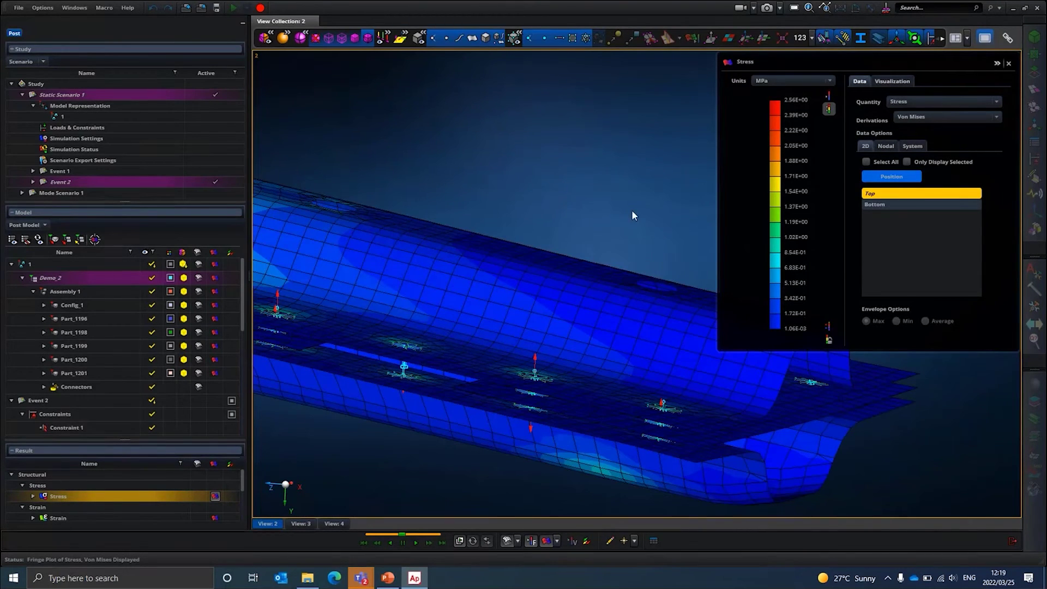
pyautogui.click(809, 8)
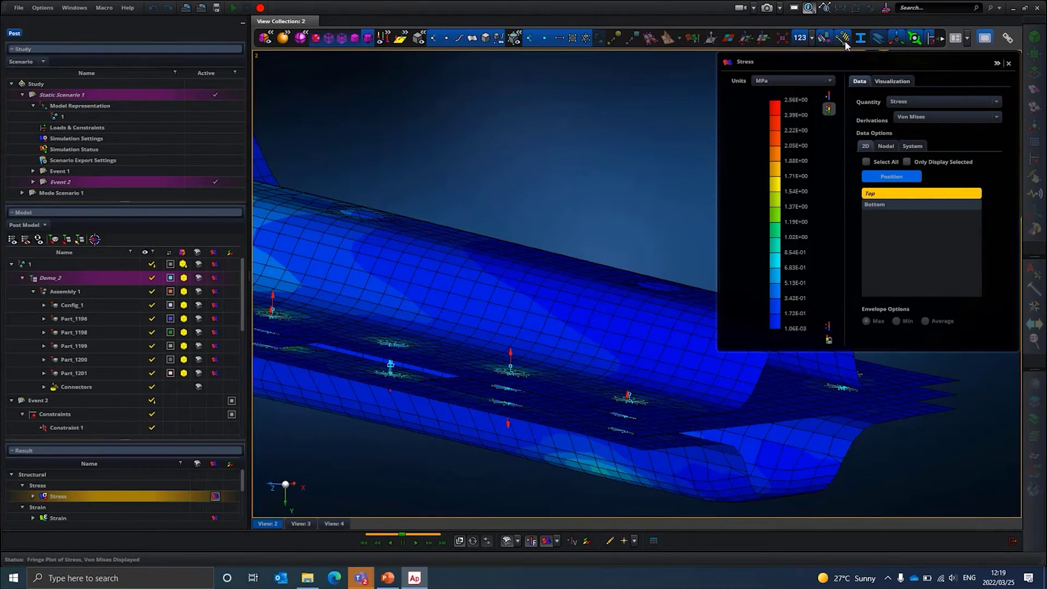
pyautogui.moveTo(746, 75); pyautogui.dragTo(655, 409)
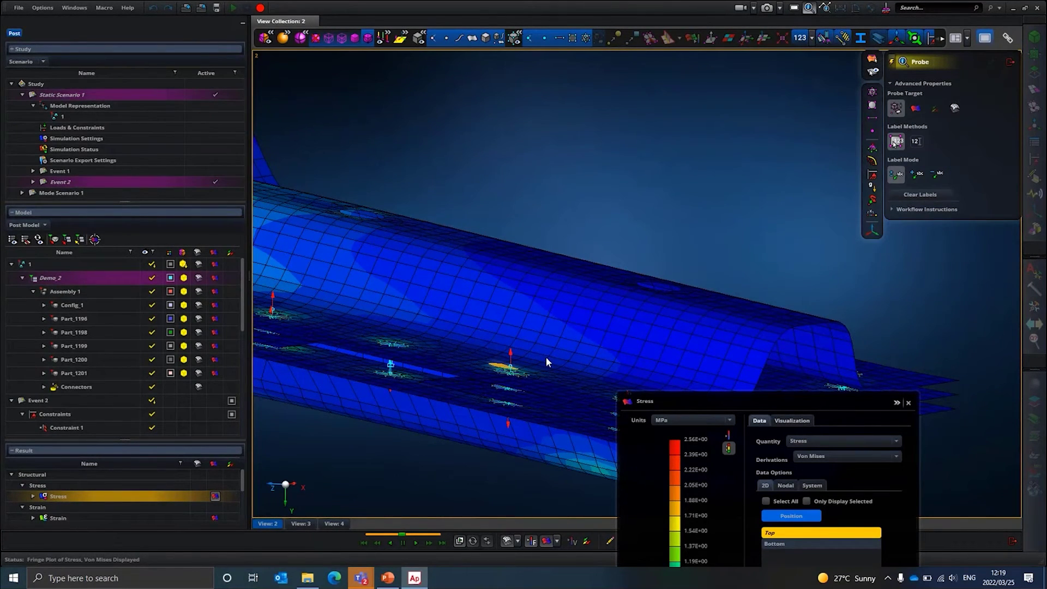
pyautogui.moveTo(565, 338)
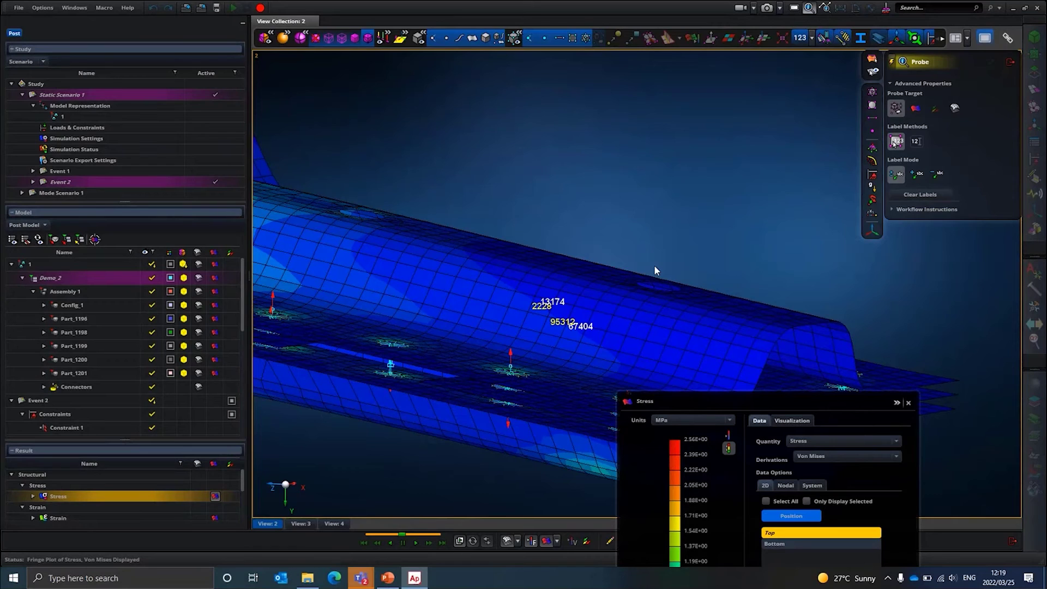
# - Probe the fringe stress values at points near the fastener holes and list them in the probe data grid
pyautogui.click(916, 107)
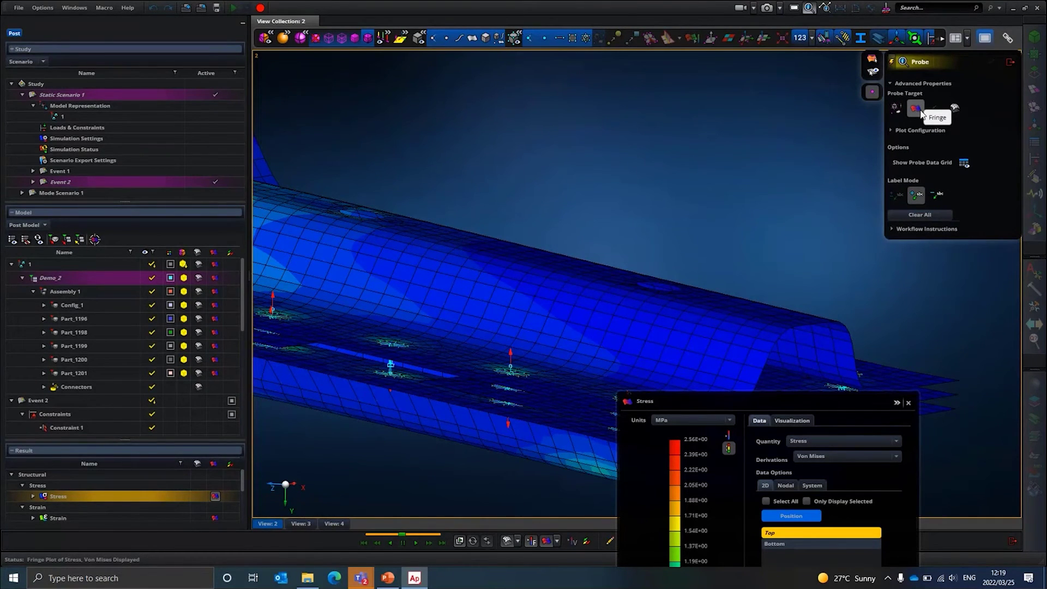
pyautogui.scroll(6, 691, 230)
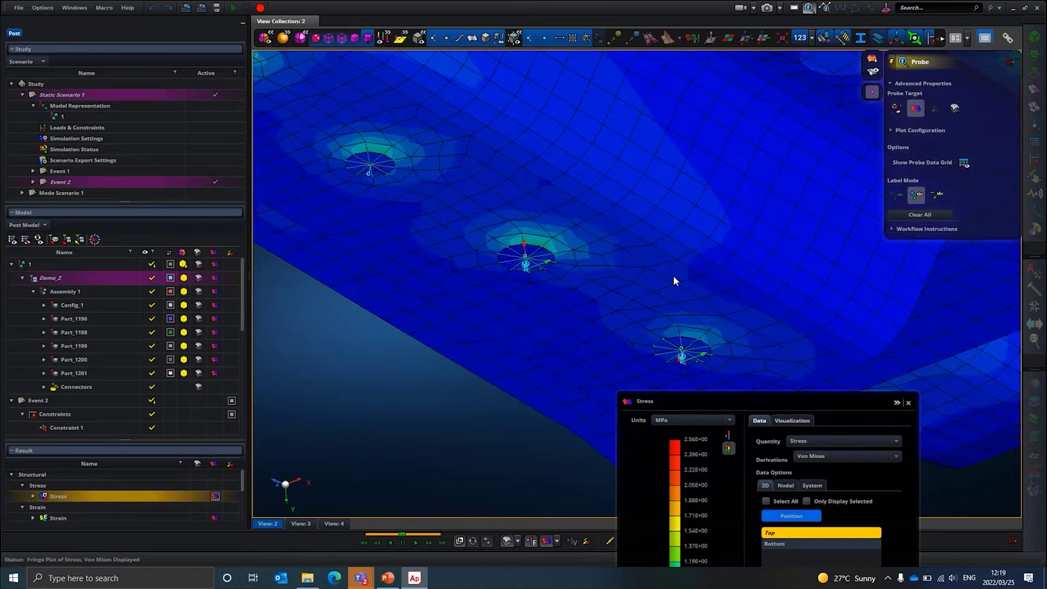
pyautogui.click(660, 253)
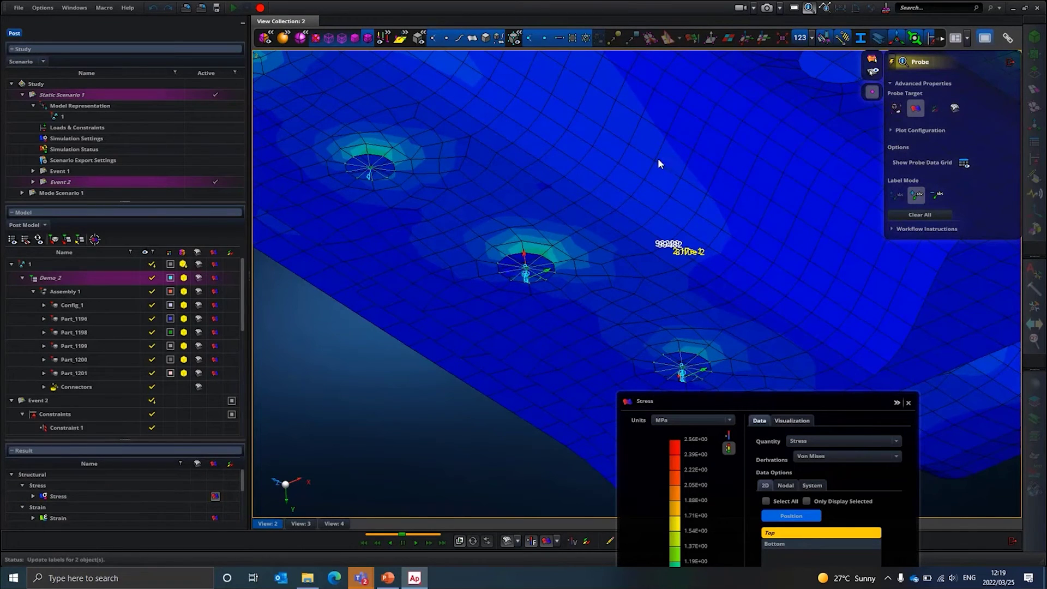
pyautogui.click(647, 134)
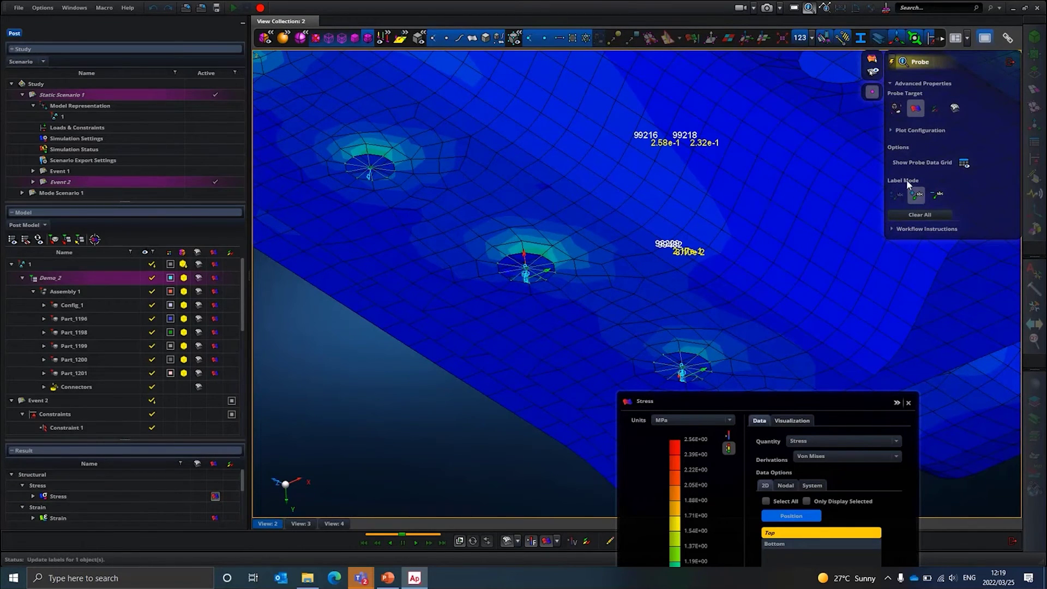
pyautogui.click(965, 162)
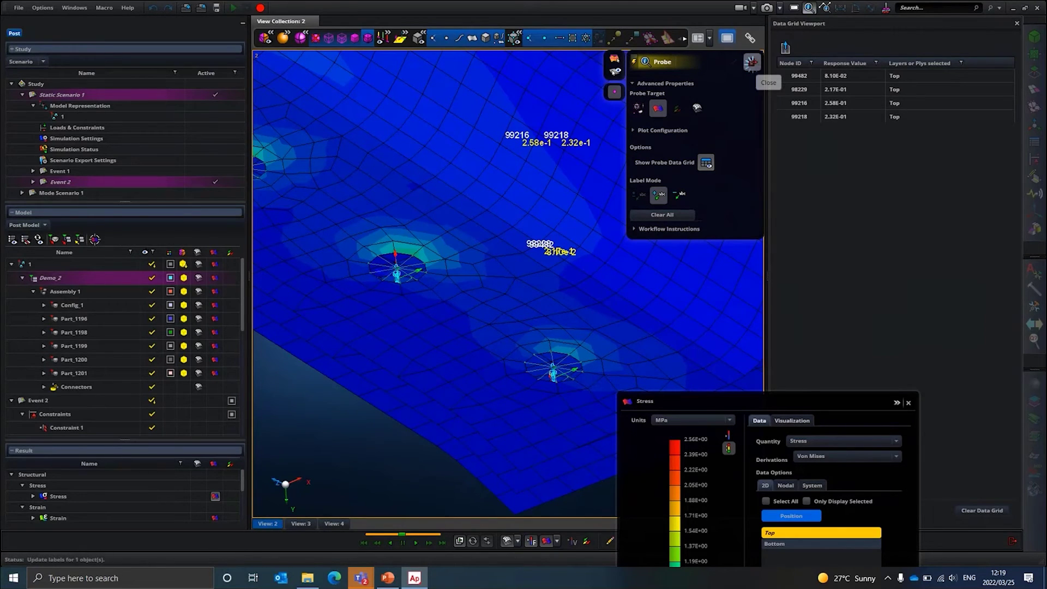
pyautogui.click(751, 62)
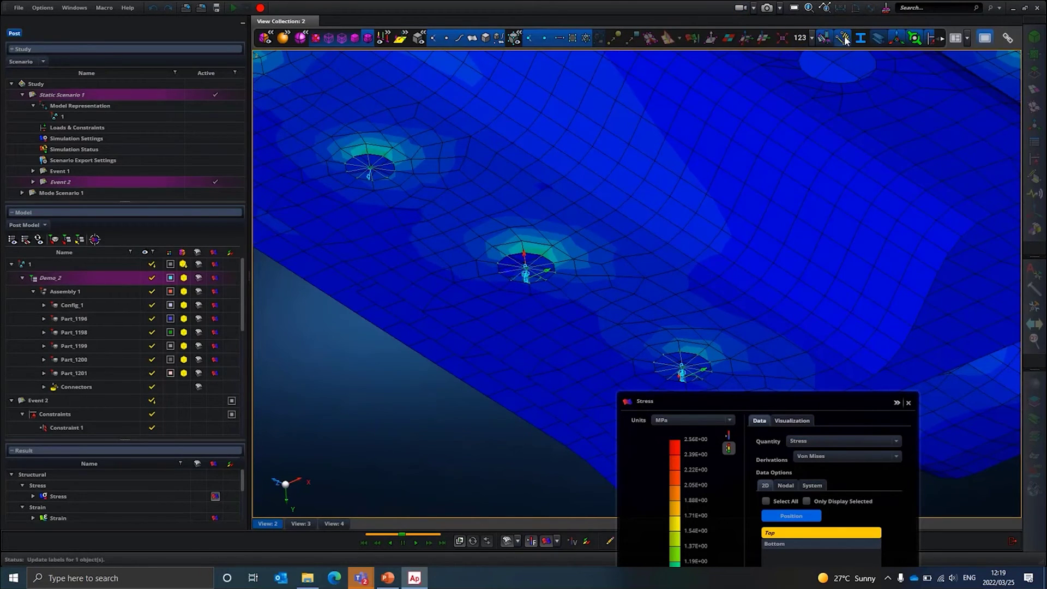
# - Create a 1D probe path through three successive nodes running outward from a fastener hole to chart the Von Mises stress
pyautogui.click(825, 8)
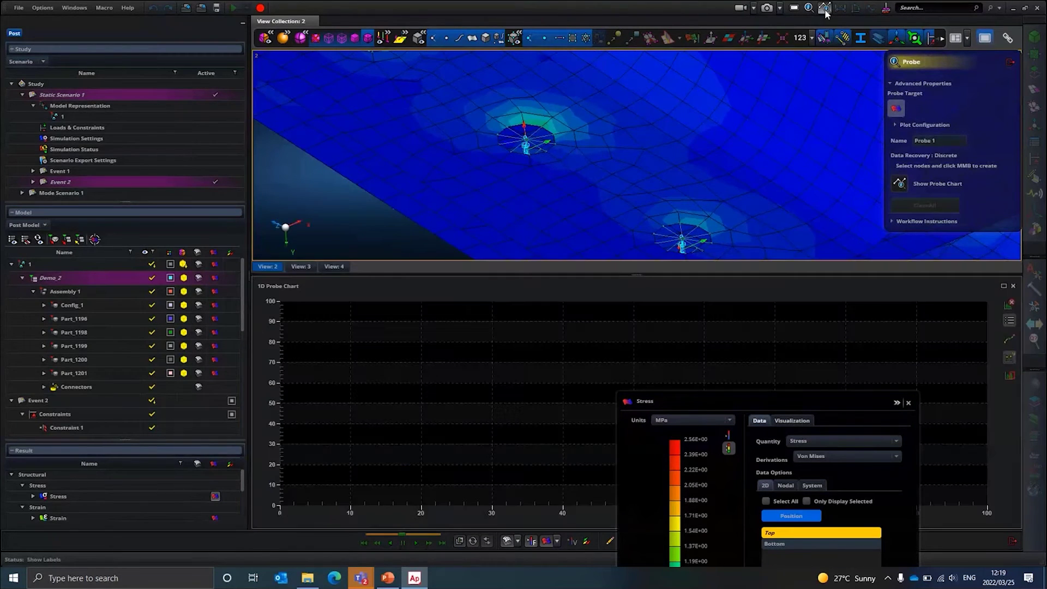
pyautogui.scroll(-8, 711, 160)
pyautogui.scroll(5, 708, 199)
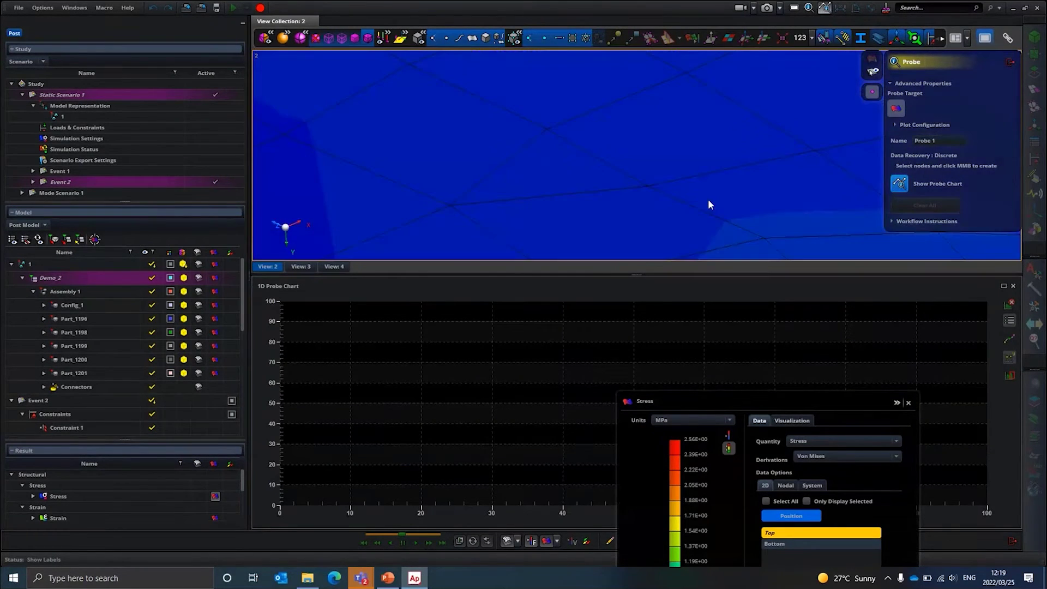
pyautogui.scroll(-3, 656, 159)
pyautogui.scroll(4, 760, 120)
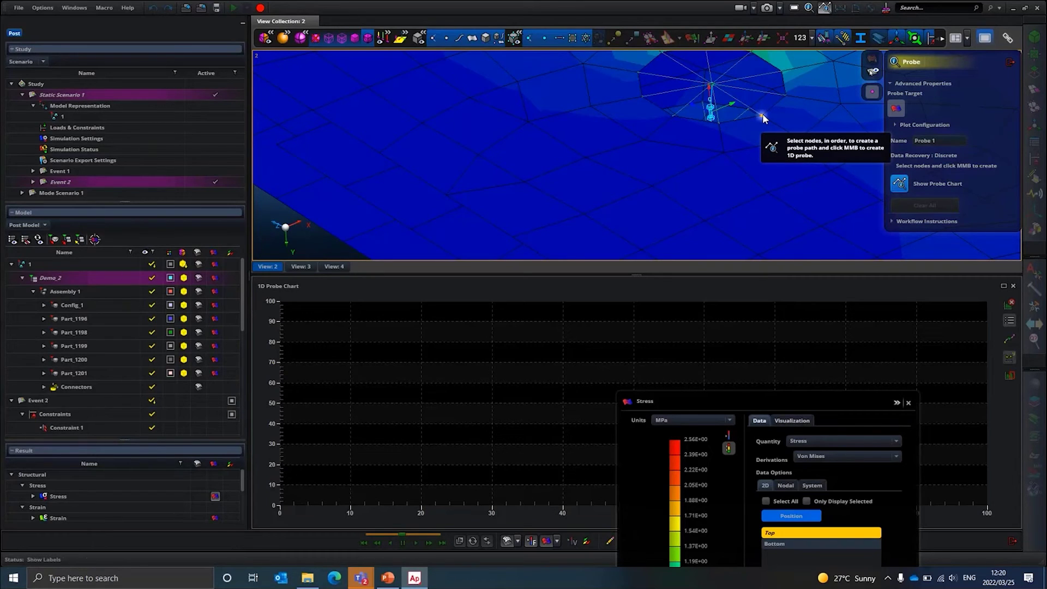
pyautogui.click(763, 116)
pyautogui.click(798, 140)
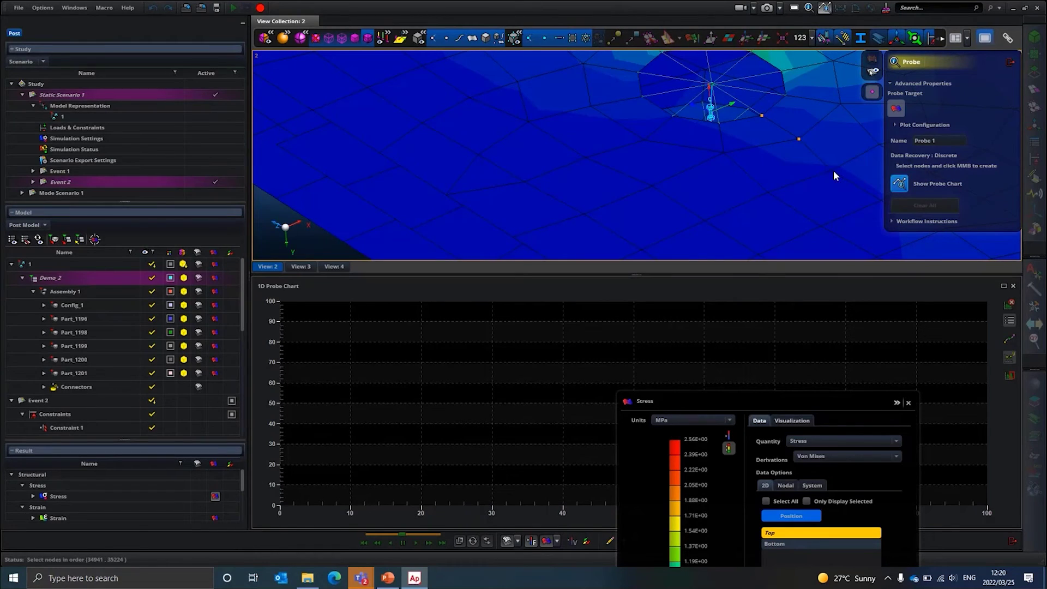
pyautogui.click(831, 171)
pyautogui.scroll(-5, 736, 159)
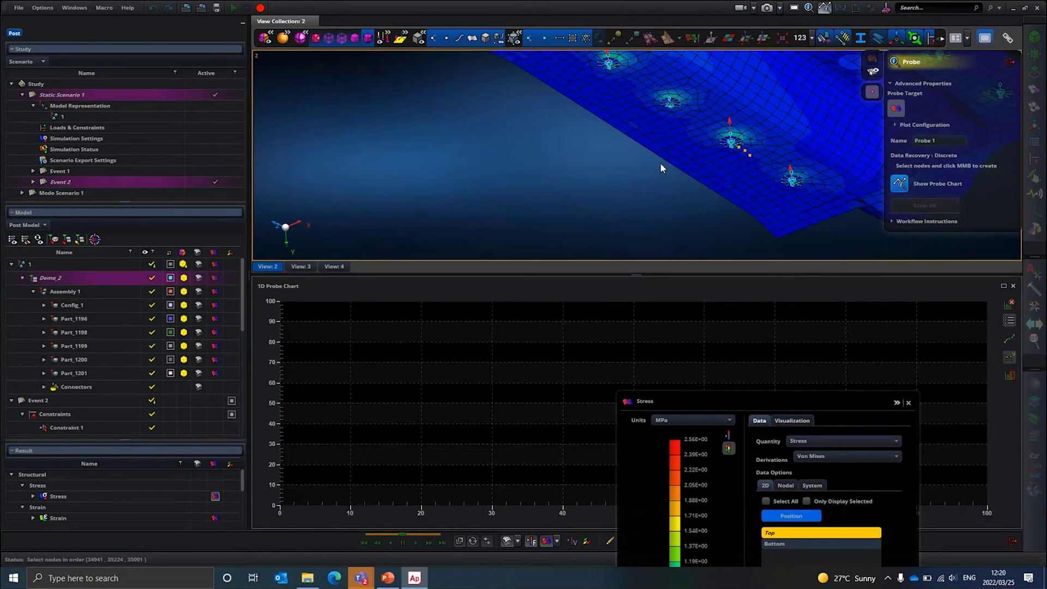
pyautogui.scroll(3, 660, 163)
pyautogui.scroll(-3, 659, 154)
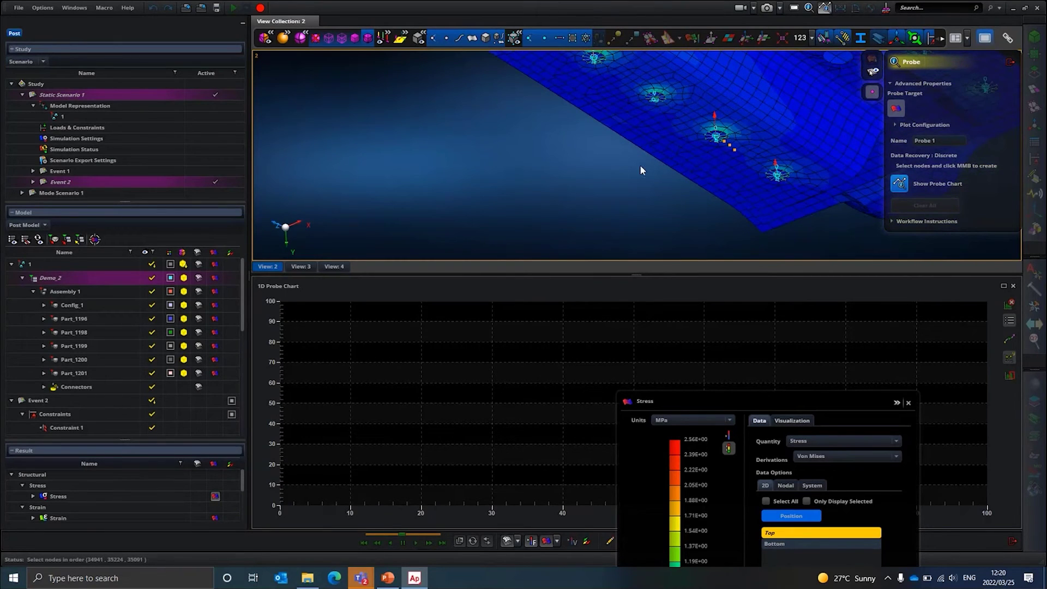
pyautogui.middleClick(599, 166)
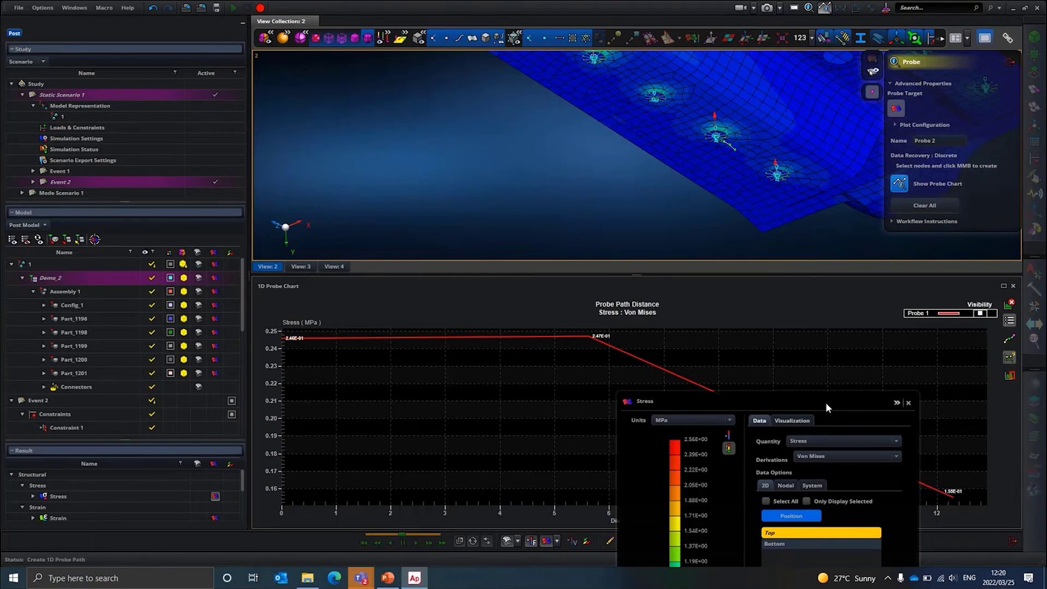
# - Close the 1D probe and the stress plot settings, and exit post-processing
pyautogui.moveTo(825, 402); pyautogui.dragTo(771, 262)
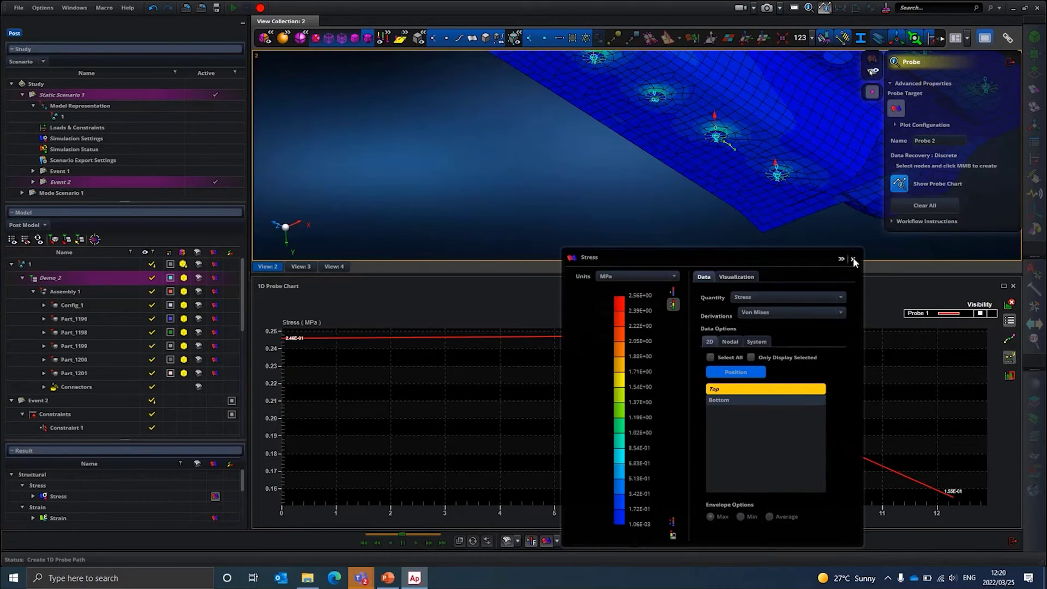
pyautogui.click(1009, 63)
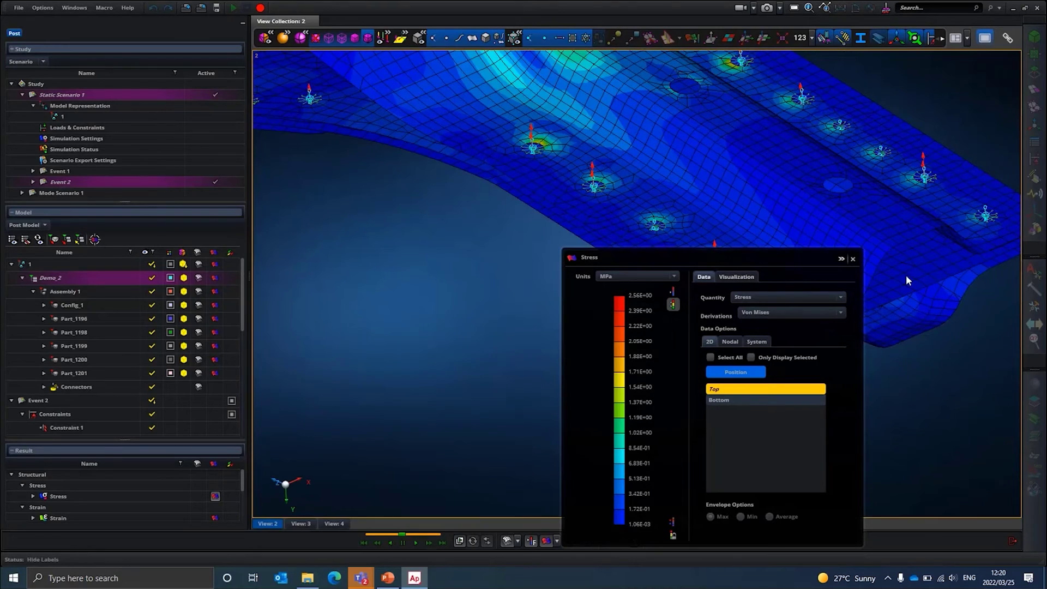
pyautogui.click(853, 259)
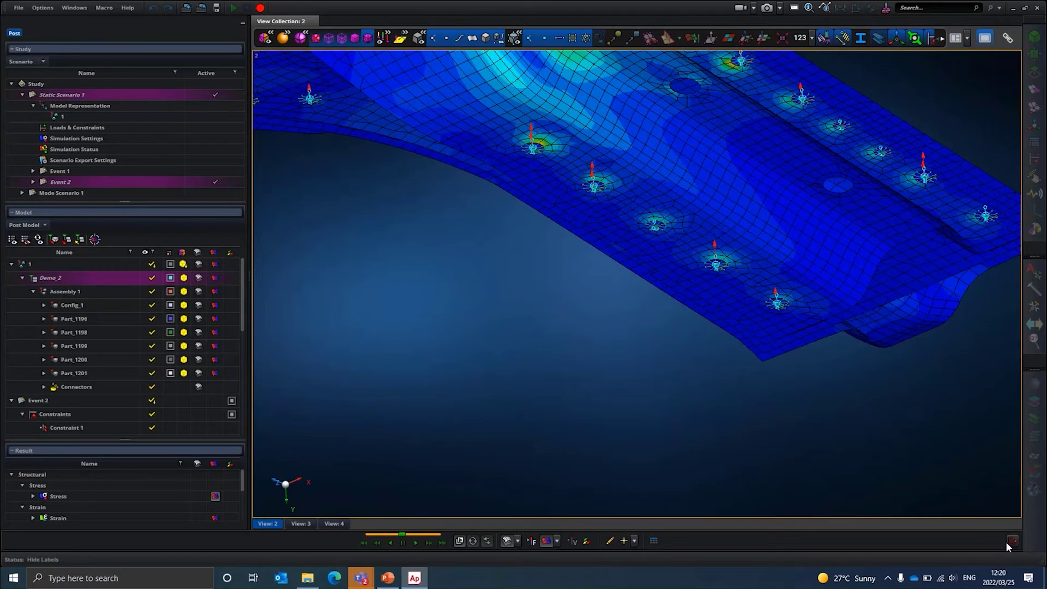
pyautogui.click(1010, 544)
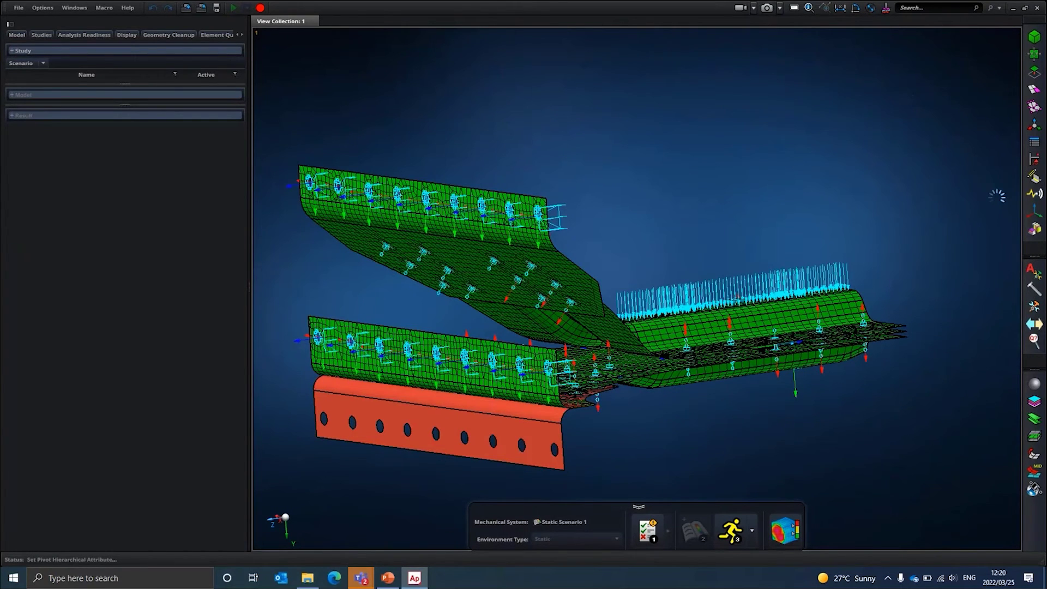
# - Start an X-Section Force Sensor array with all model objects as the entities to cross-section
pyautogui.click(1023, 202)
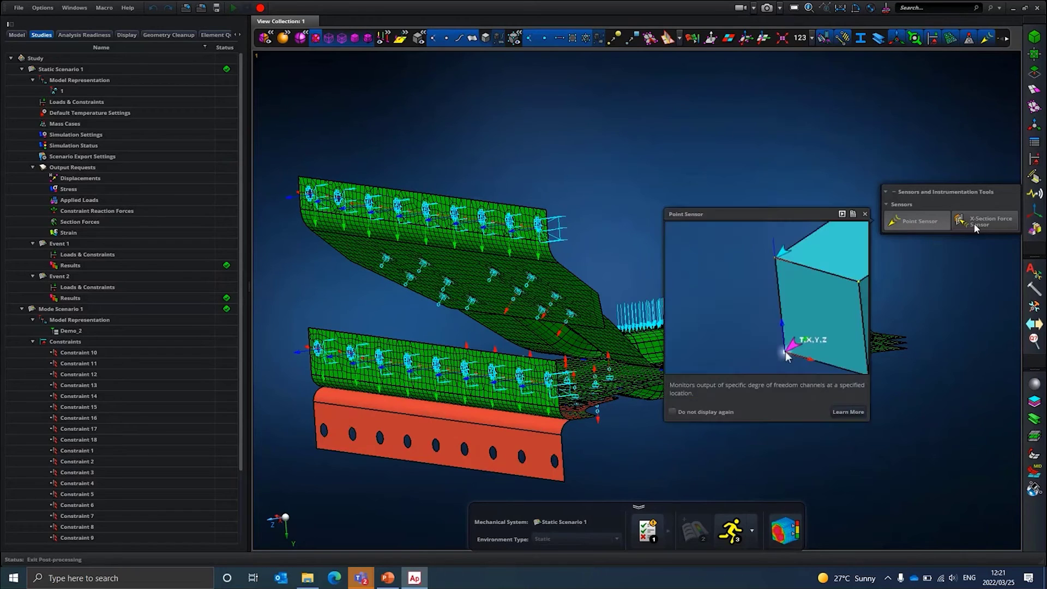
pyautogui.moveTo(982, 228)
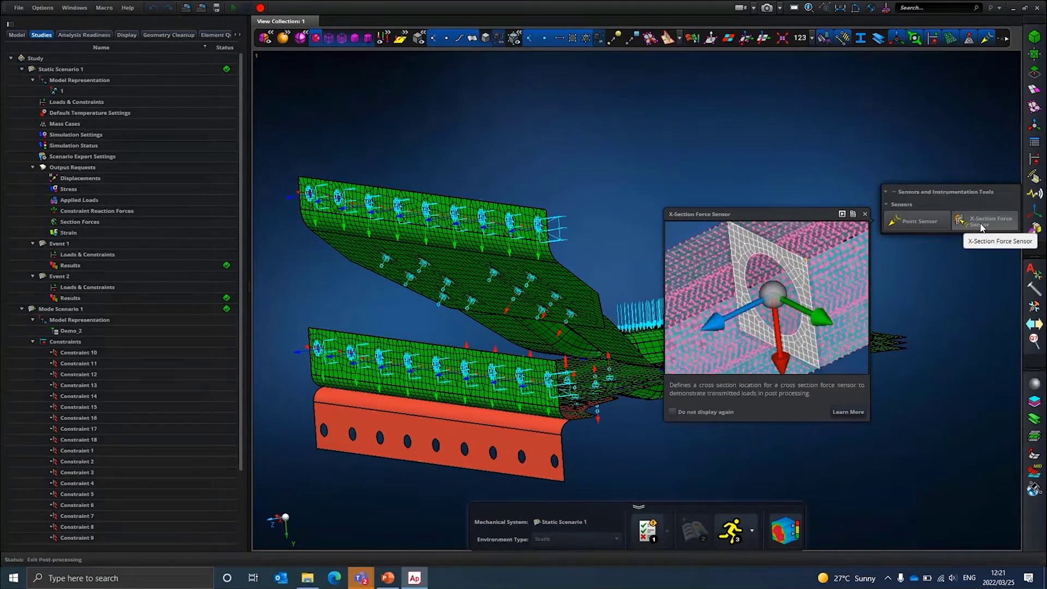
pyautogui.click(981, 224)
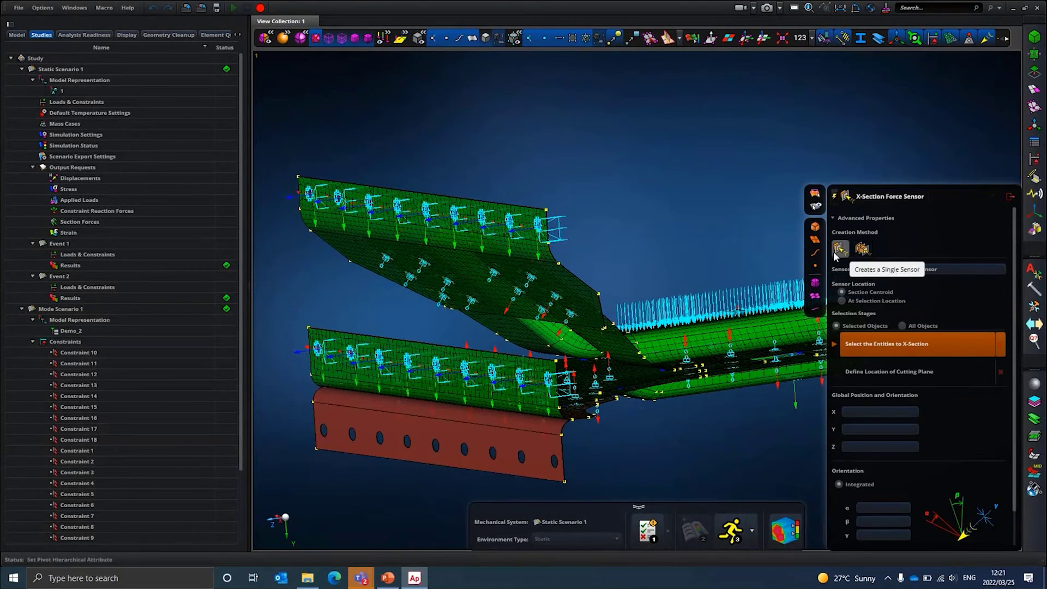
pyautogui.click(863, 249)
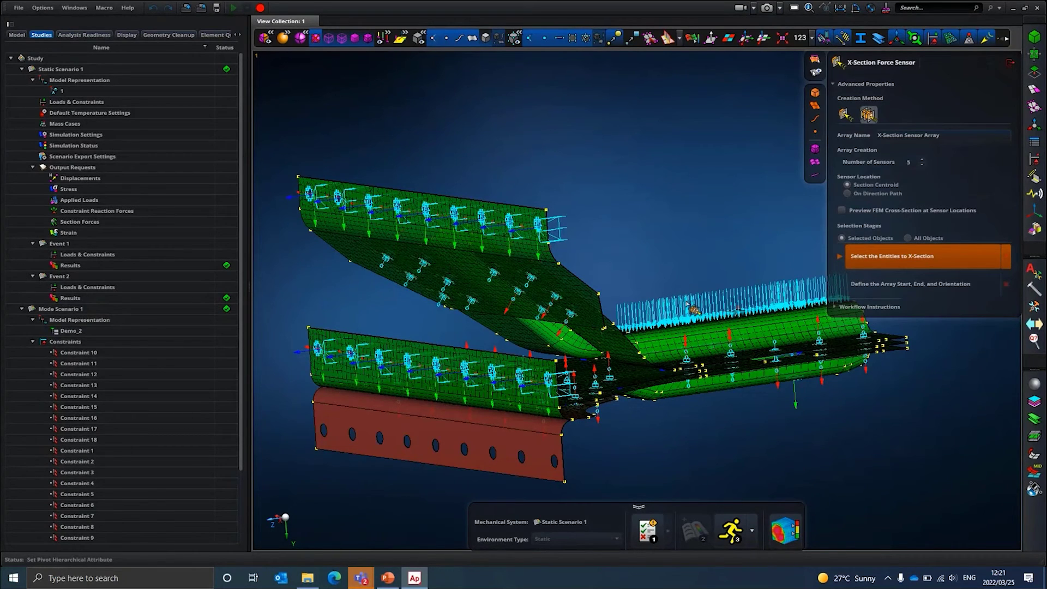
pyautogui.scroll(-5, 687, 304)
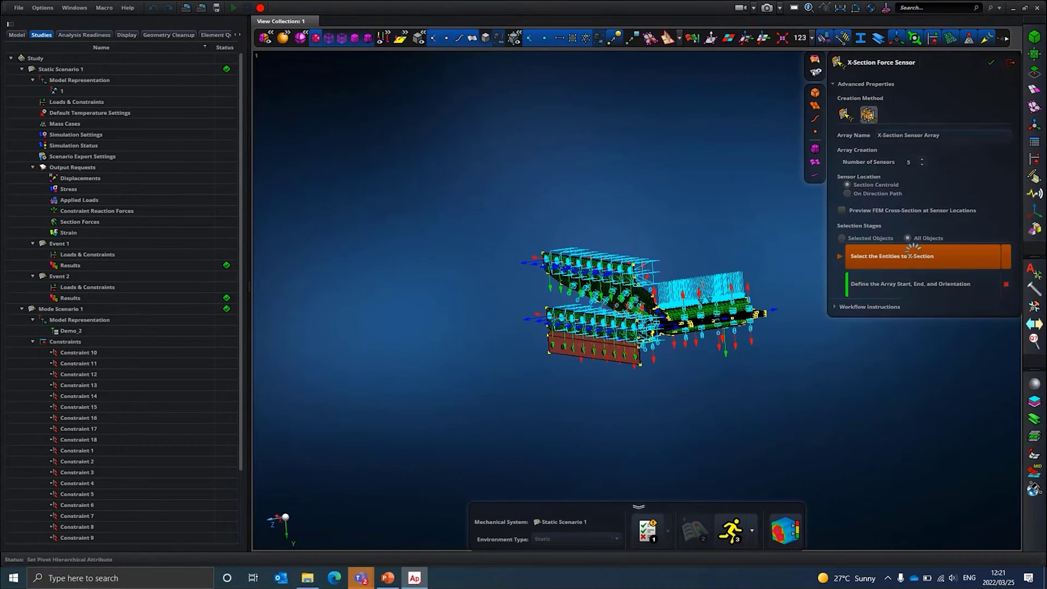
pyautogui.click(907, 239)
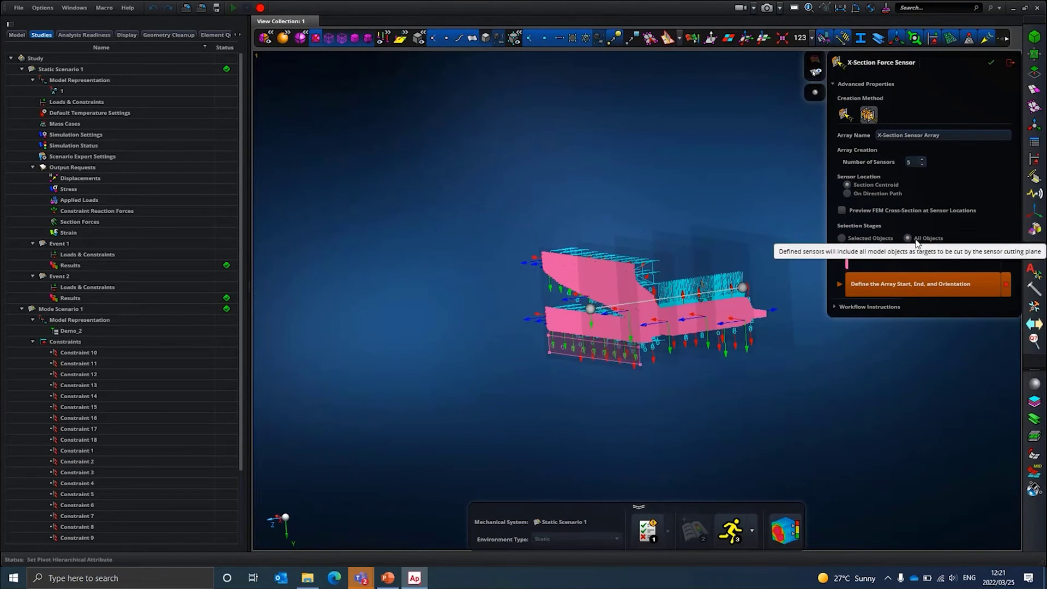
# - Set the number of sensors to 10 and create the X-Section Sensor Array along the length of the model
pyautogui.moveTo(745, 377); pyautogui.dragTo(718, 393, button='middle')
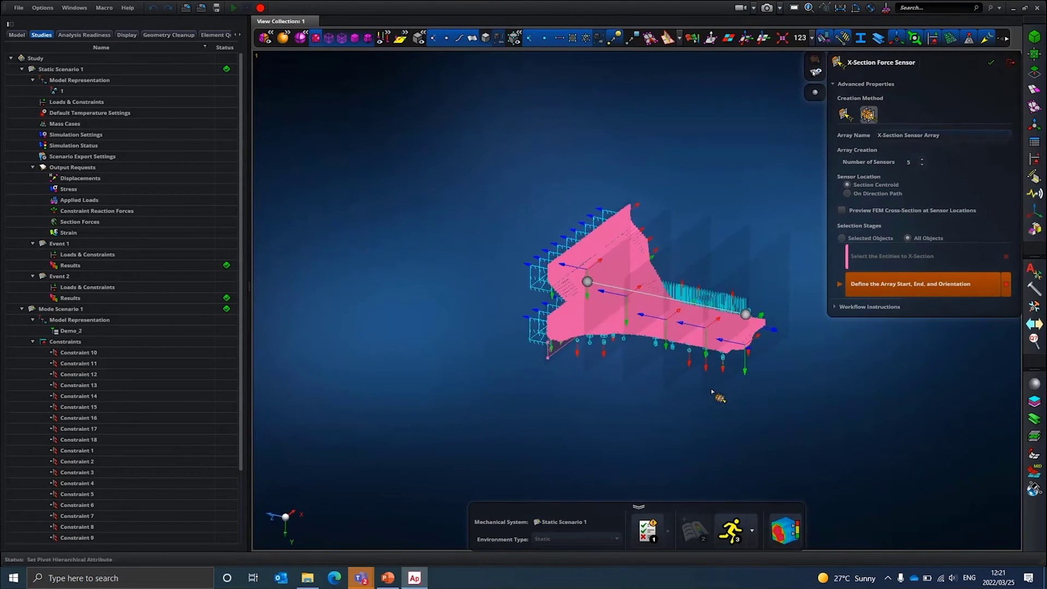
pyautogui.doubleClick(910, 162)
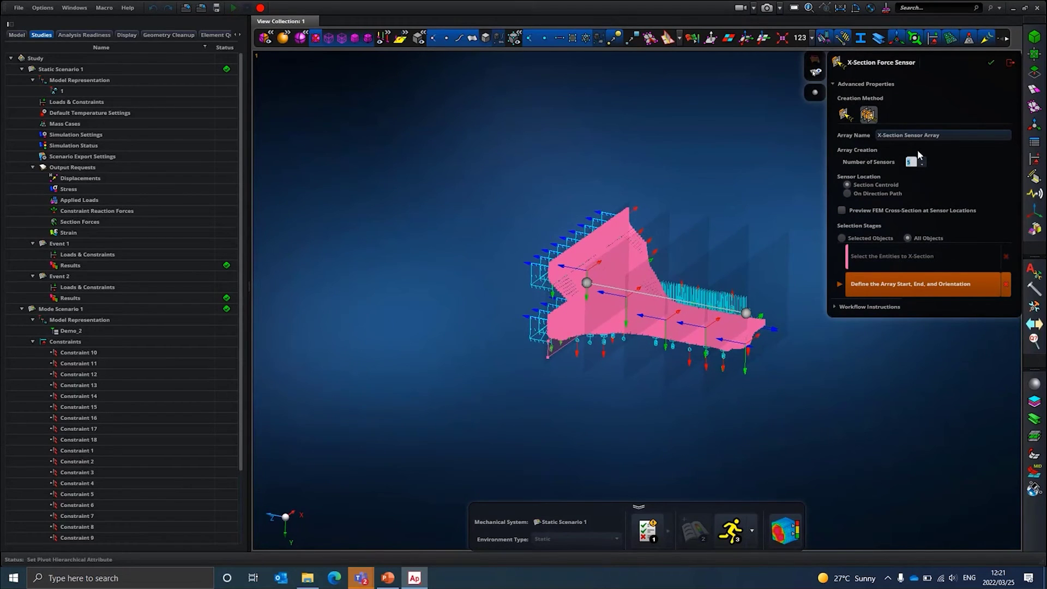
pyautogui.write('10')
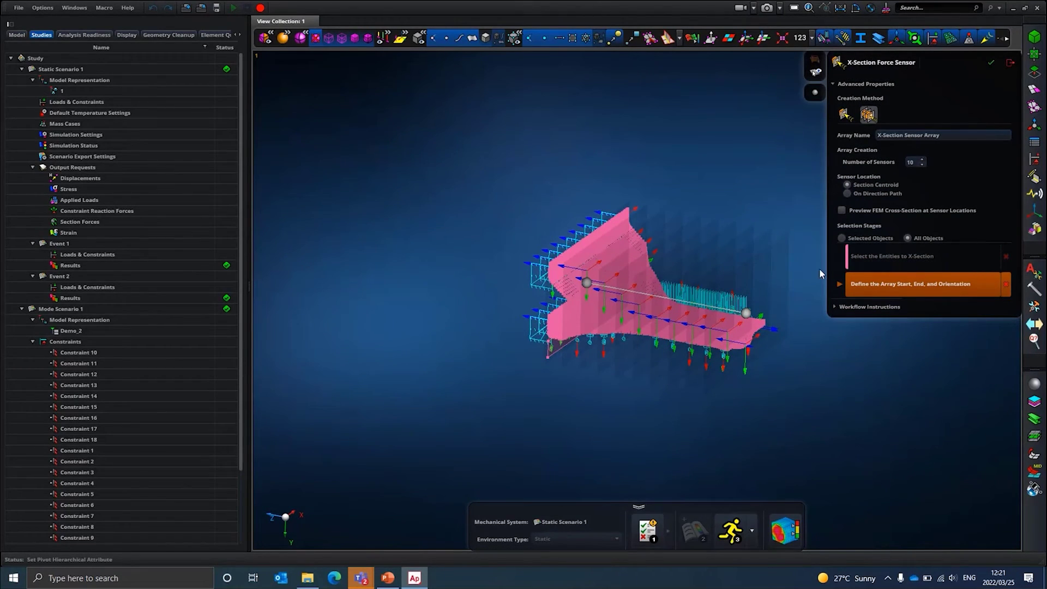
pyautogui.scroll(4, 763, 398)
pyautogui.moveTo(763, 399); pyautogui.dragTo(739, 384, button='middle')
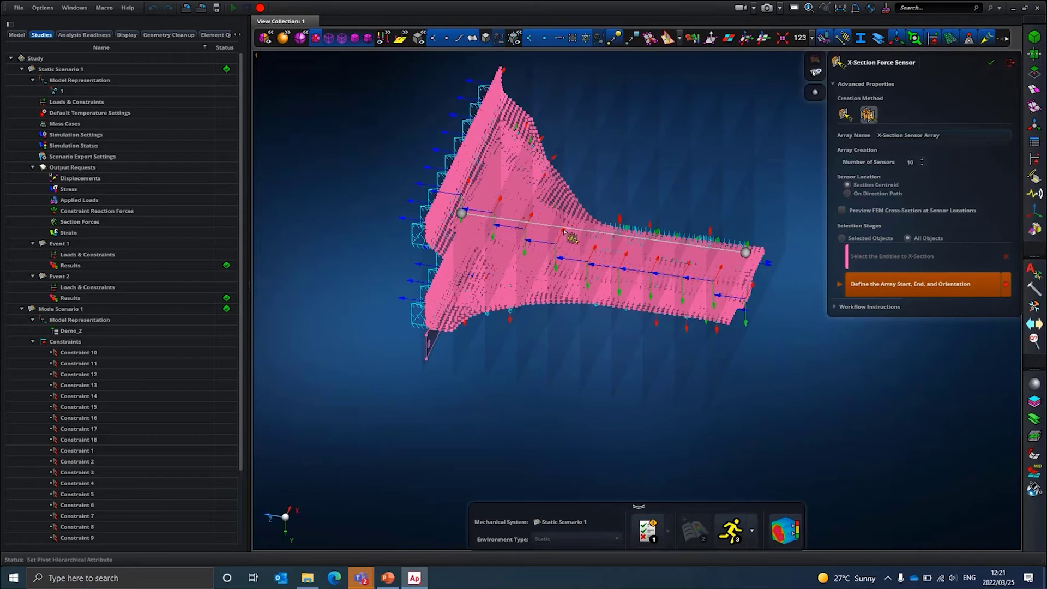
pyautogui.click(461, 214)
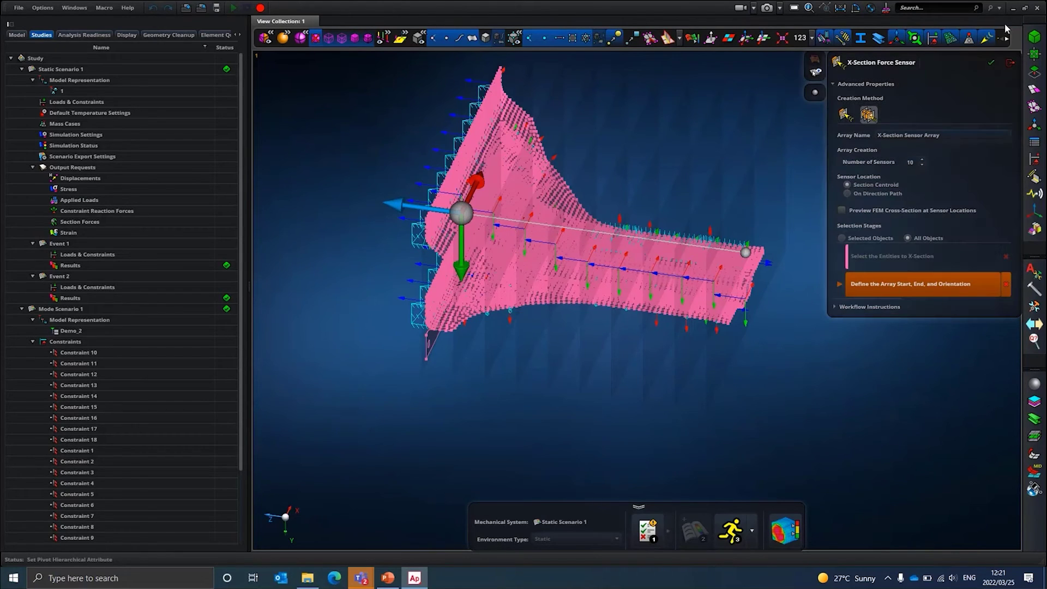
pyautogui.click(990, 64)
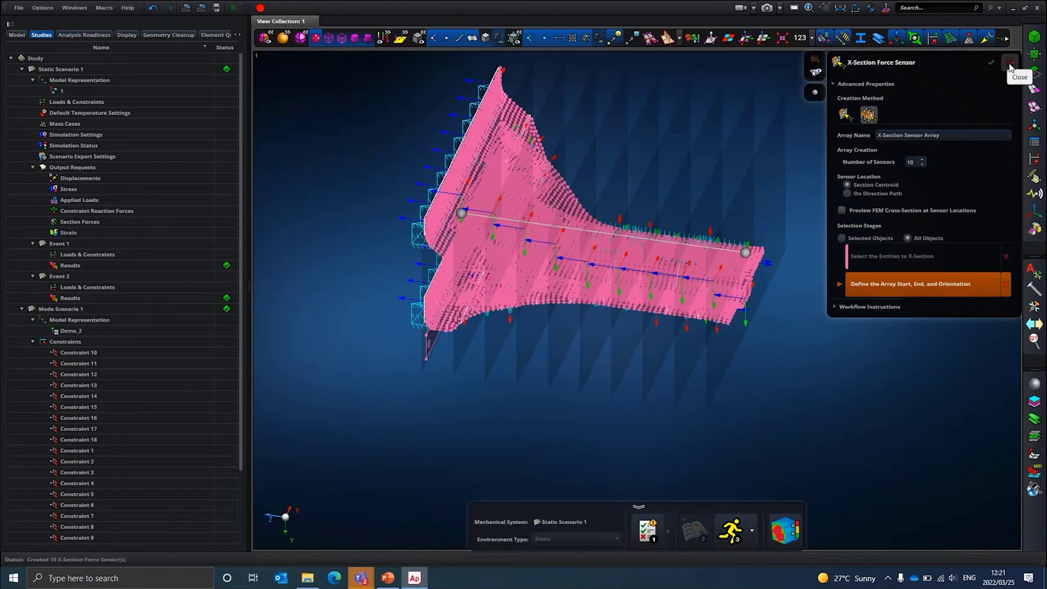
pyautogui.click(1009, 65)
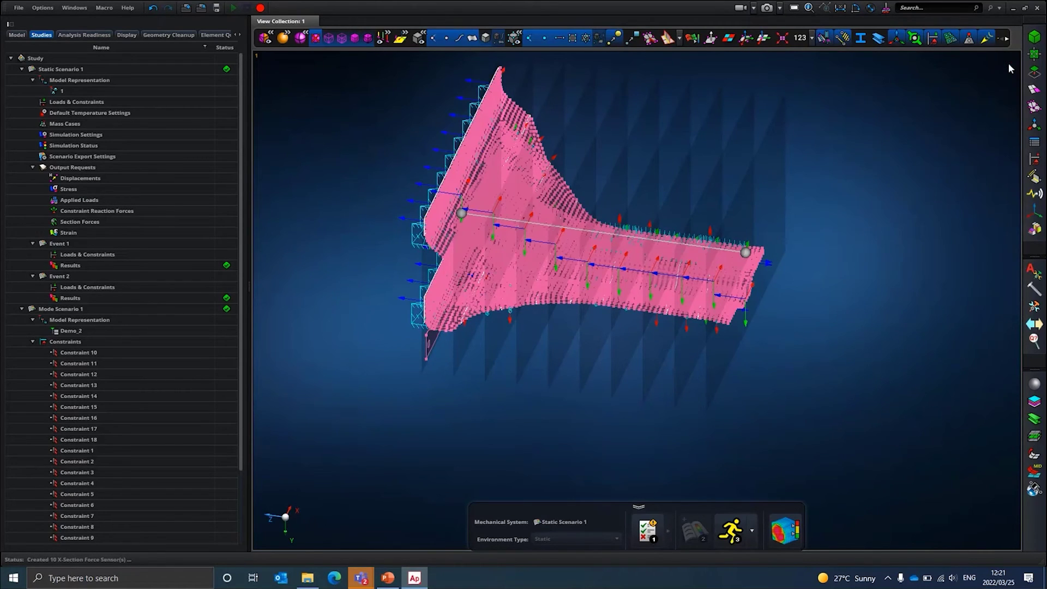
# - Reopen post-processing for Static Scenario 1
pyautogui.click(777, 526)
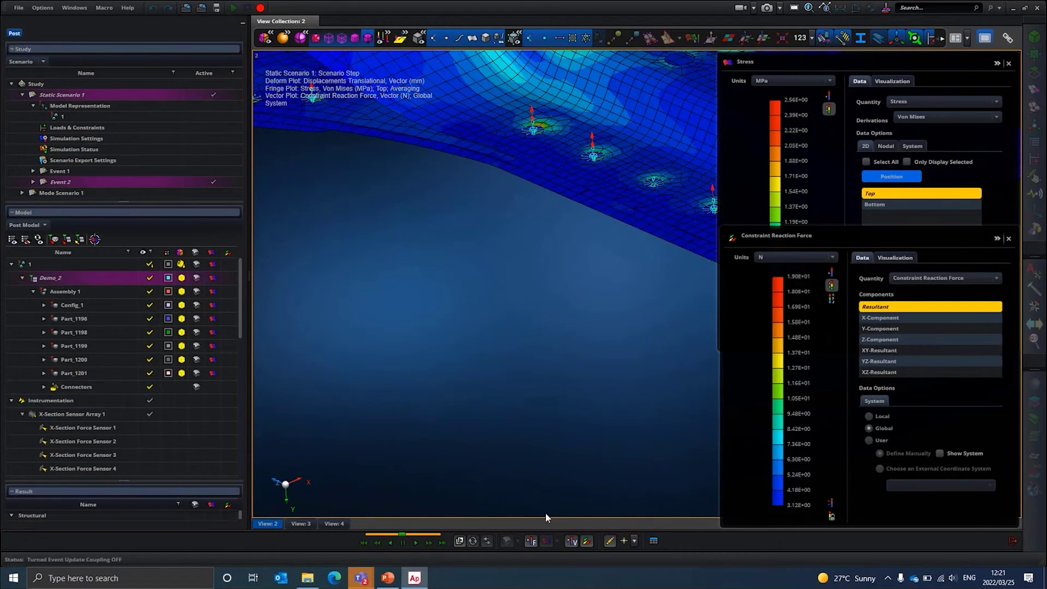
# - Mask the constraint reaction force vector plot on the Static Scenario 1 results
pyautogui.click(586, 541)
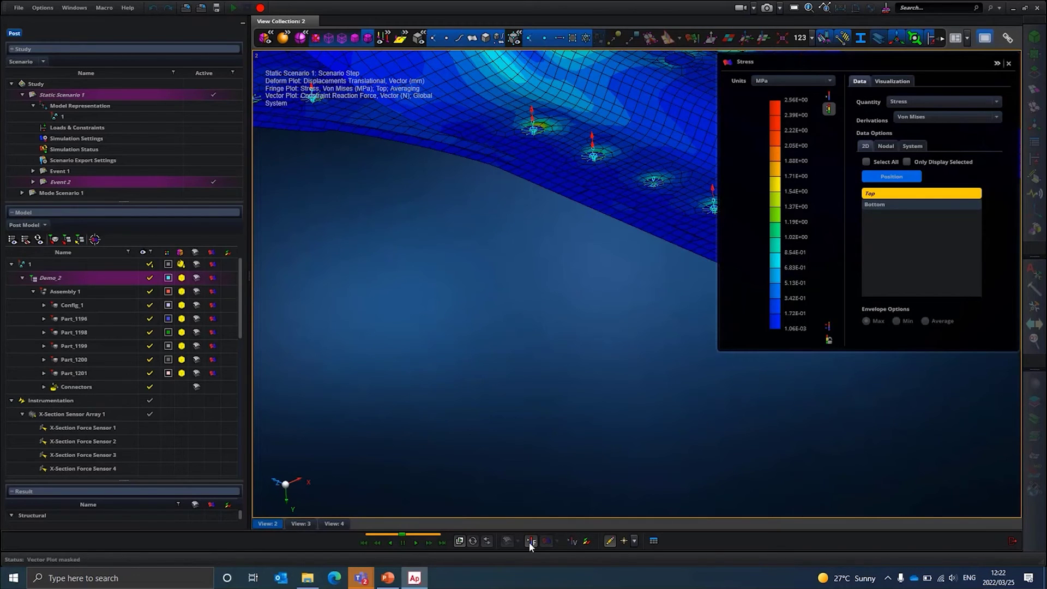
pyautogui.scroll(-5, 576, 395)
pyautogui.scroll(3, 576, 395)
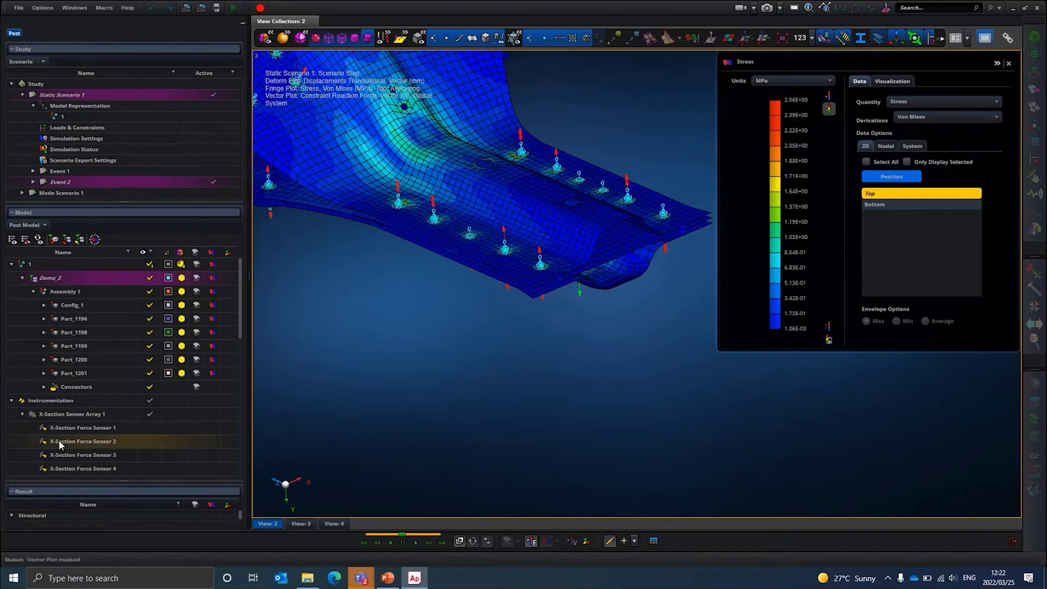
# - Check X-Section Sensor Array 1 and its individual force sensors for available section force results
pyautogui.click(58, 416)
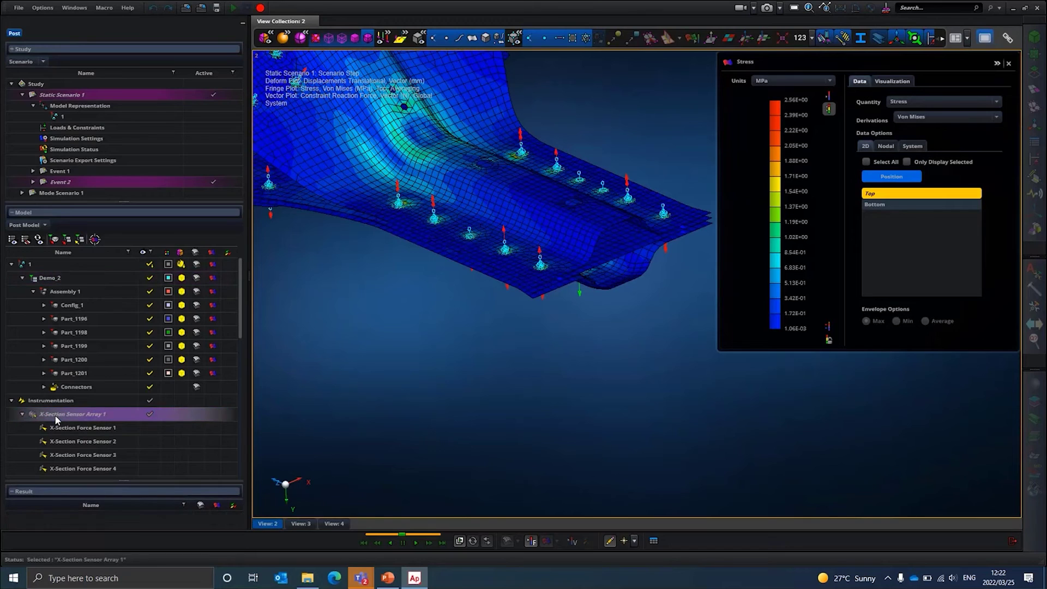
pyautogui.moveTo(125, 480); pyautogui.dragTo(134, 411)
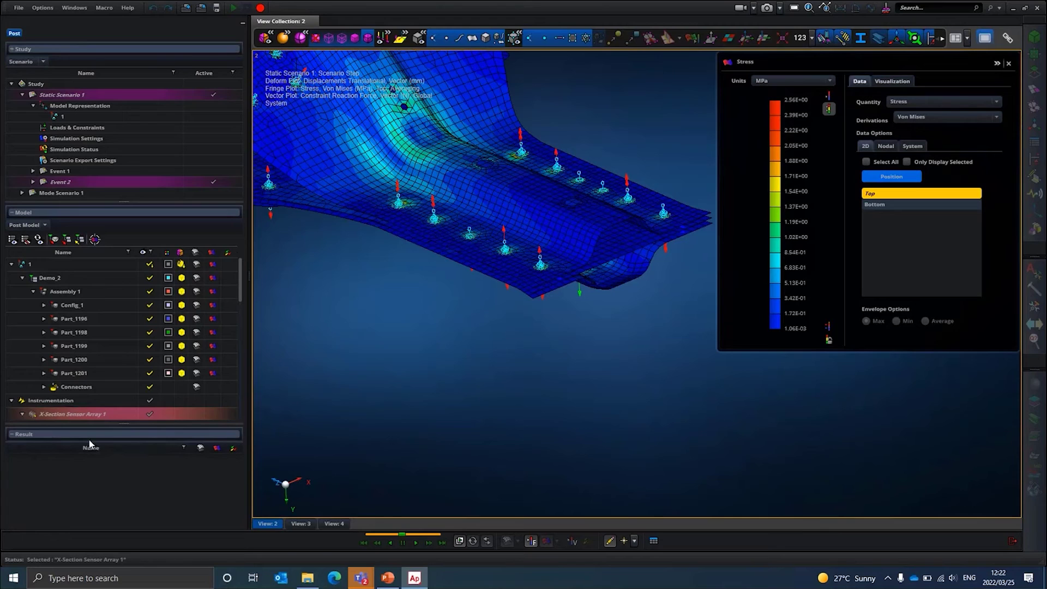
pyautogui.scroll(-2, 71, 412)
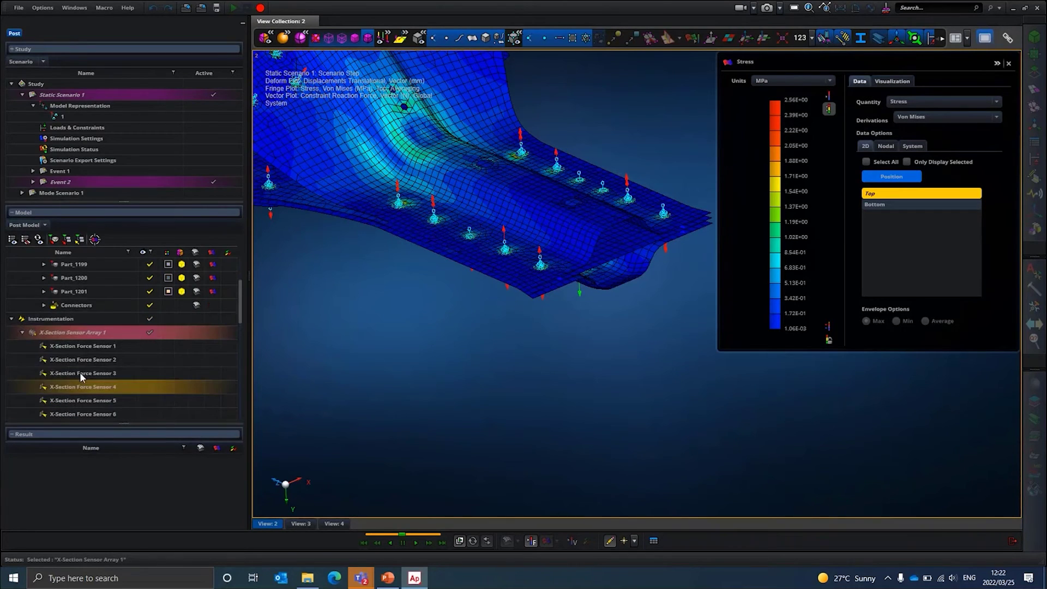
pyautogui.click(85, 350)
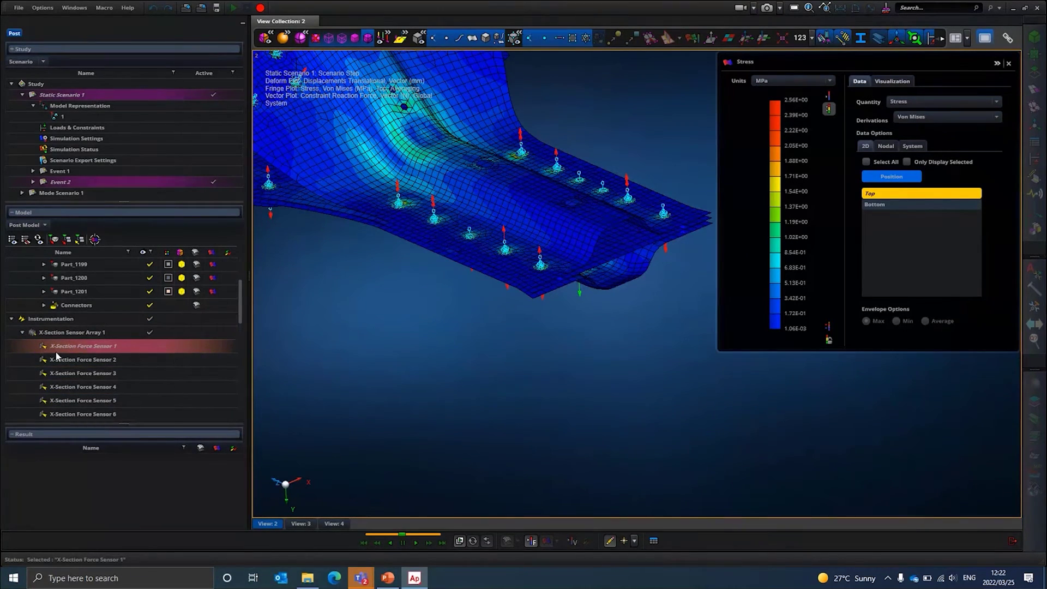
pyautogui.click(49, 334)
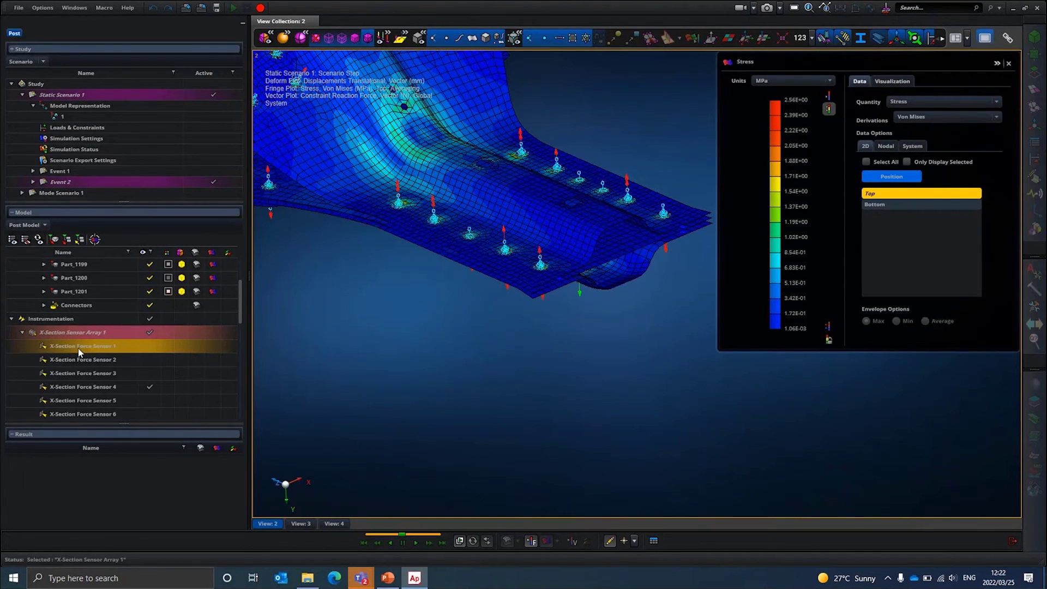
# - Exit post-processing, review the scenarios in the study tree, and reopen post-processing for Static Scenario 1
pyautogui.click(1012, 540)
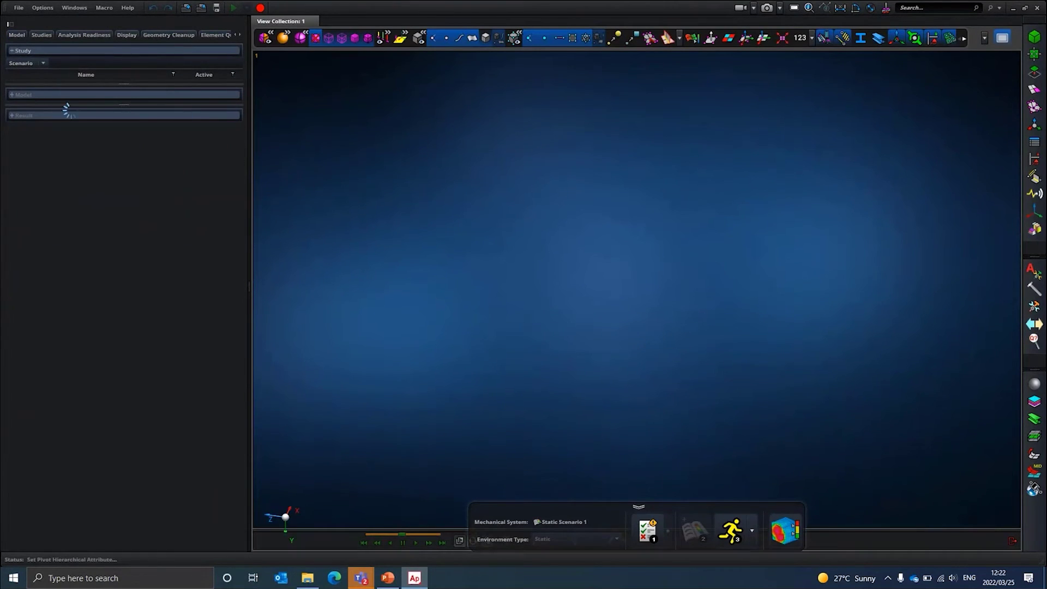
pyautogui.click(47, 37)
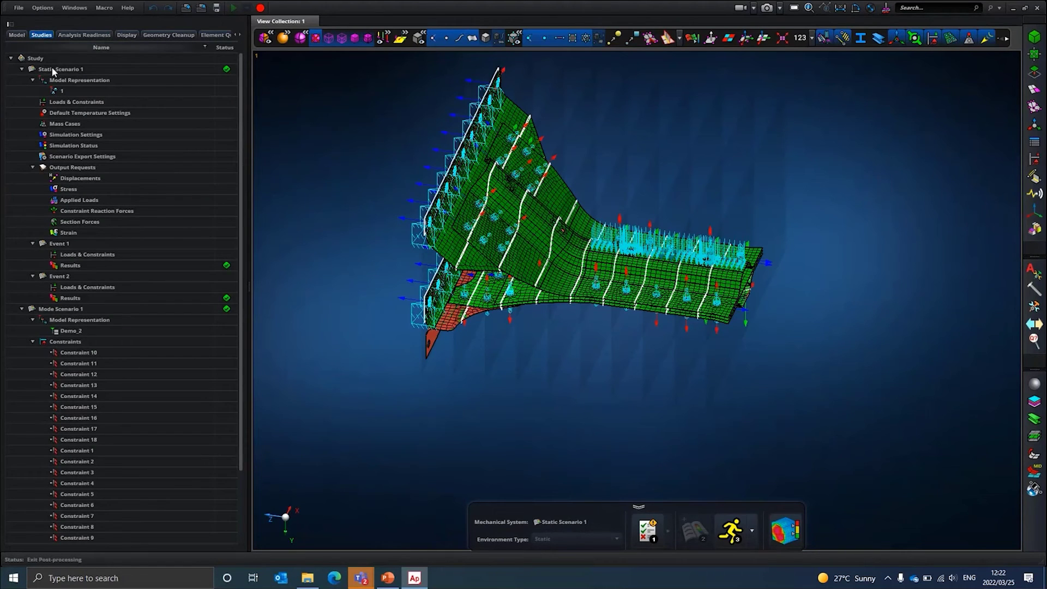
pyautogui.click(63, 312)
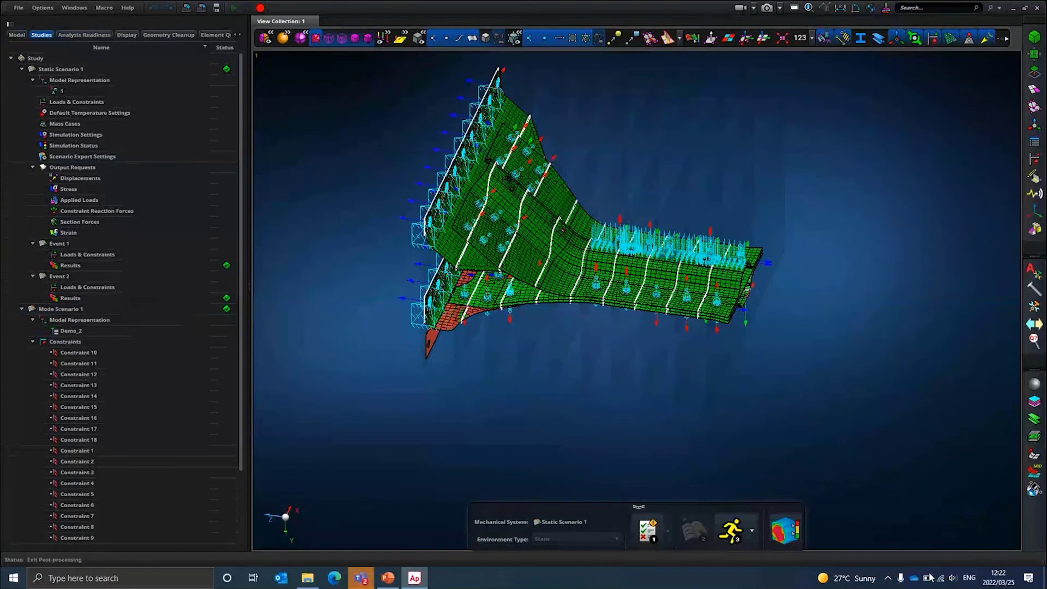
pyautogui.click(785, 530)
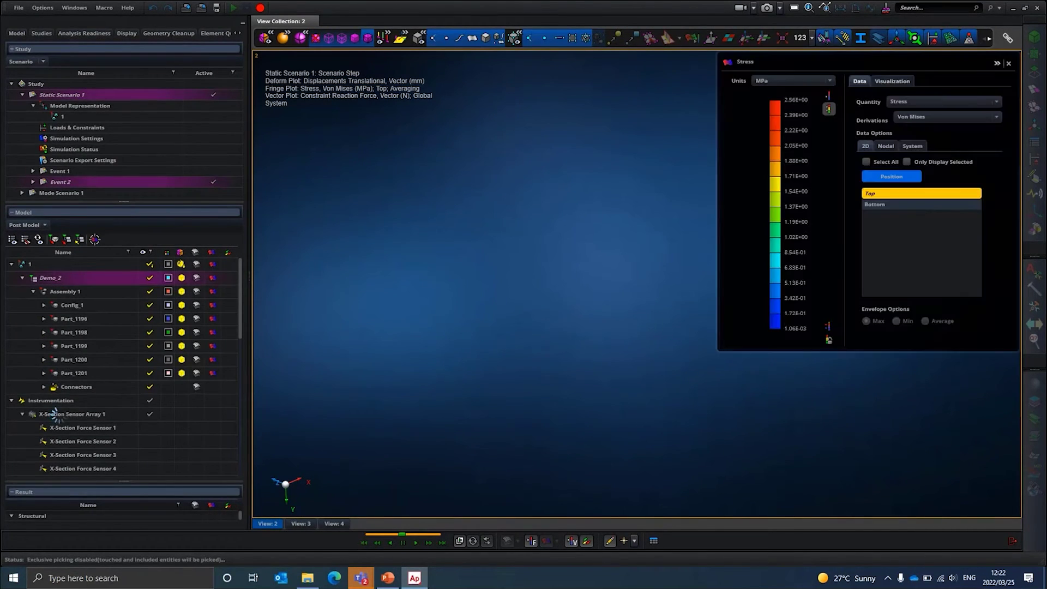
# - Recheck the available results for X-Section Sensor Array 1 and X-Section Force Sensor 1
pyautogui.click(57, 415)
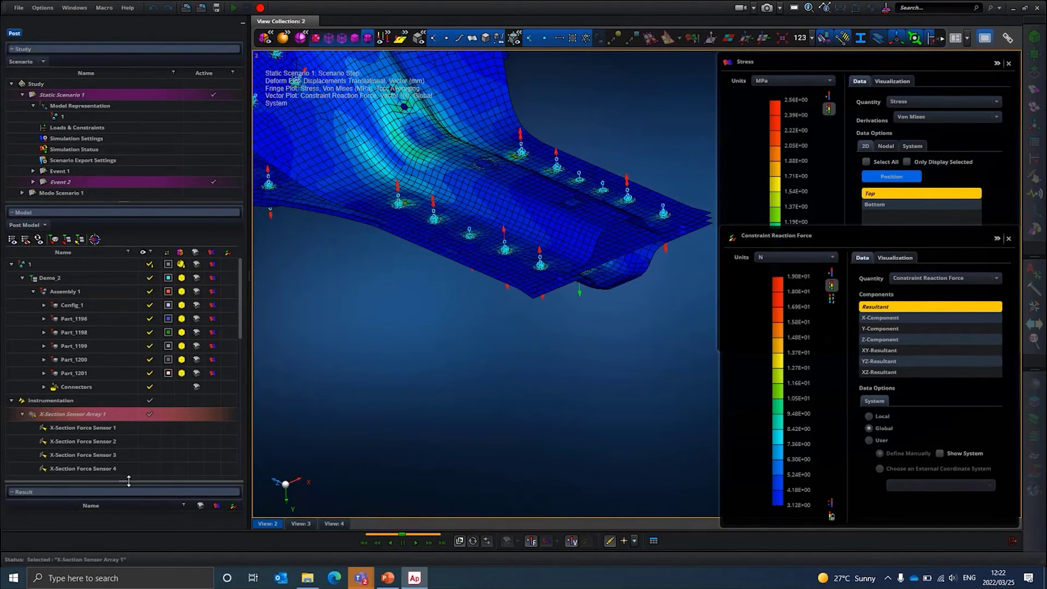
pyautogui.moveTo(129, 480); pyautogui.dragTo(129, 463)
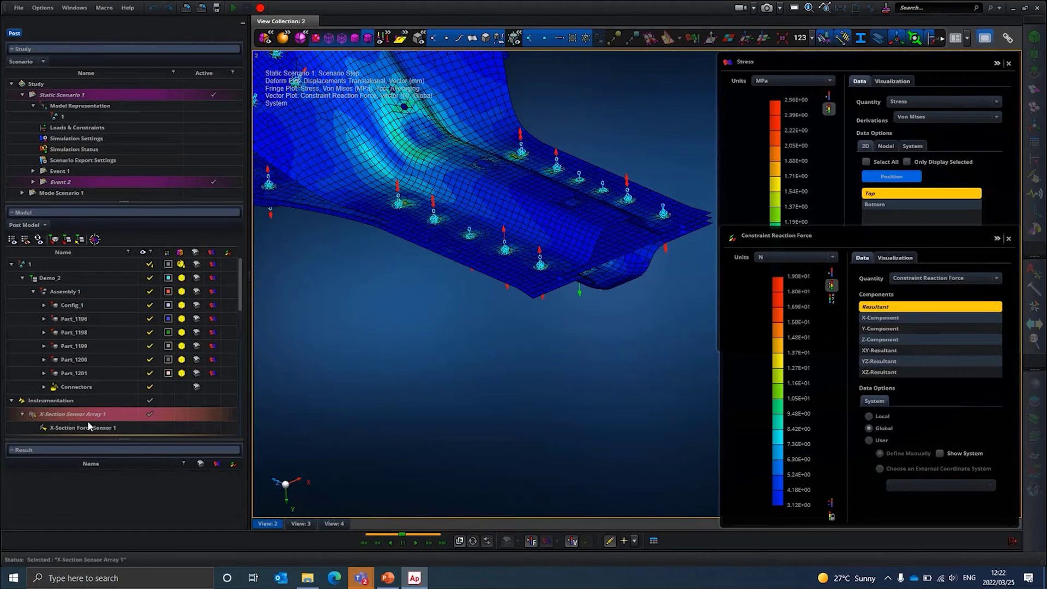
pyautogui.scroll(-1, 78, 429)
pyautogui.click(74, 388)
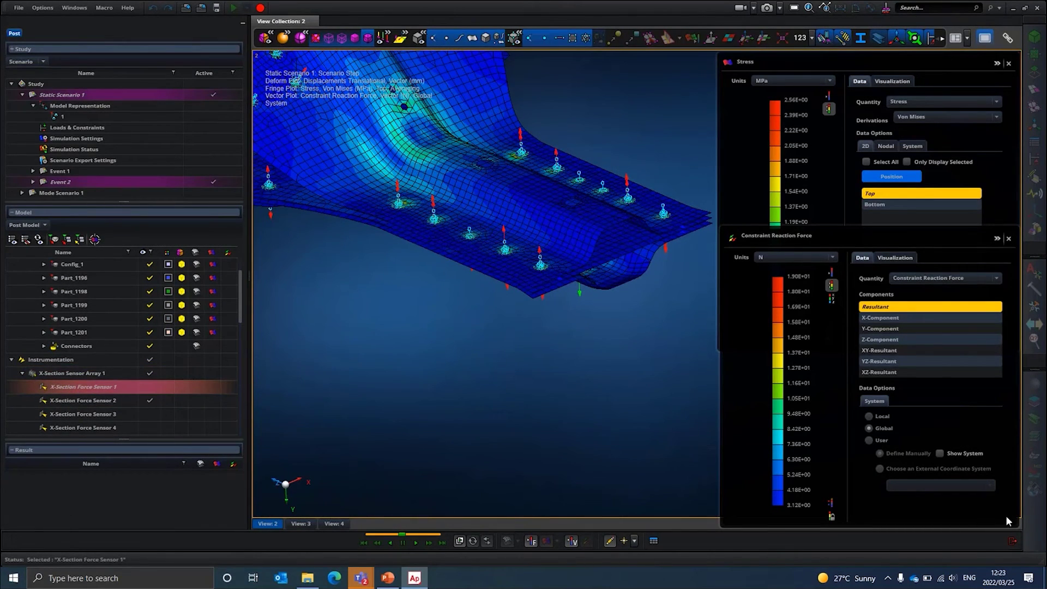
# - Exit post-processing and delete Mode Scenario 1 and Event 2 from the study
pyautogui.click(1013, 541)
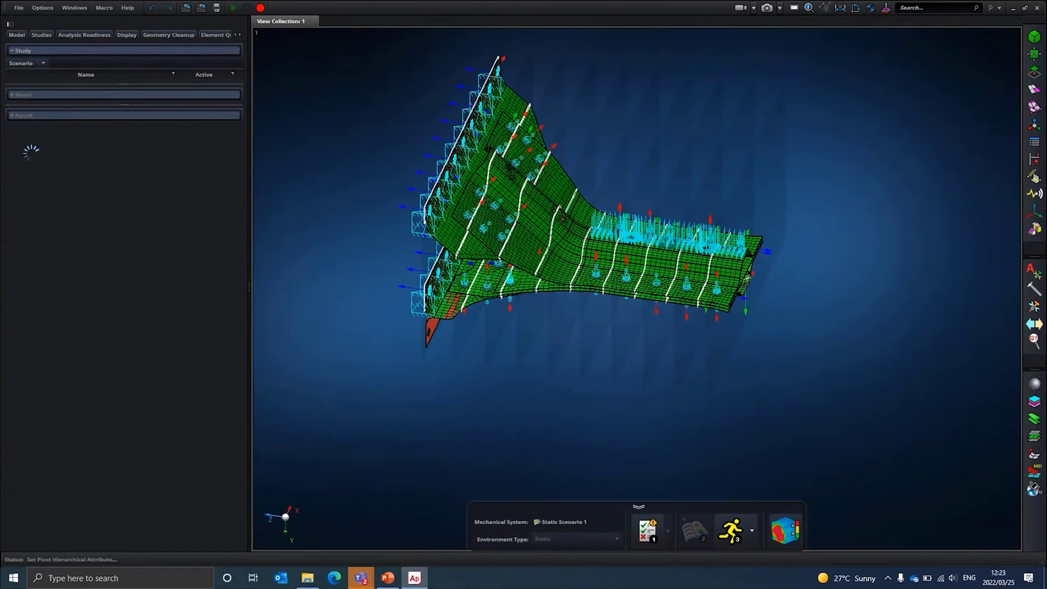
pyautogui.click(41, 34)
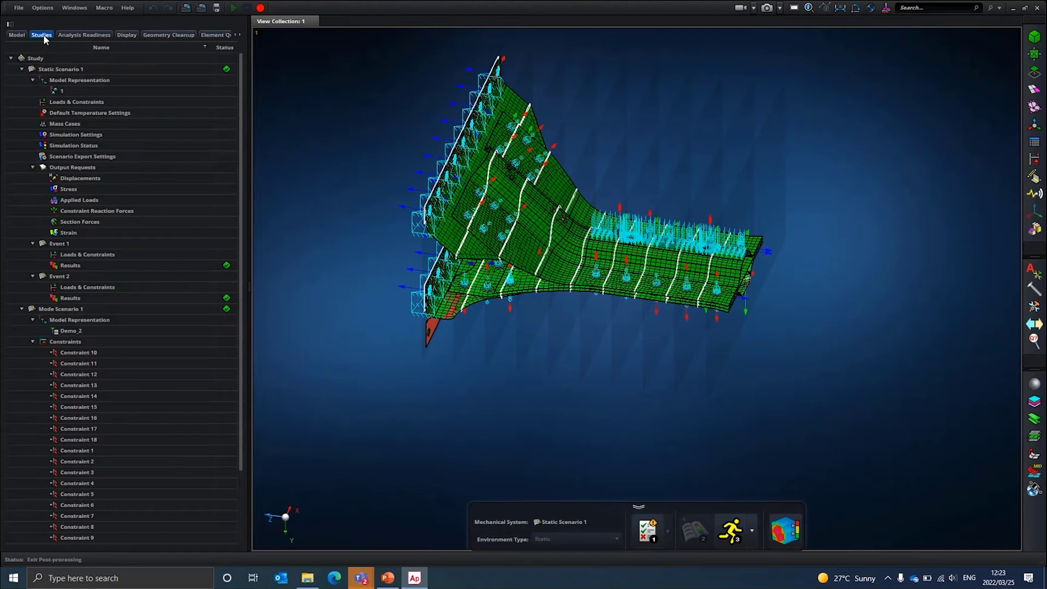
pyautogui.rightClick(69, 311)
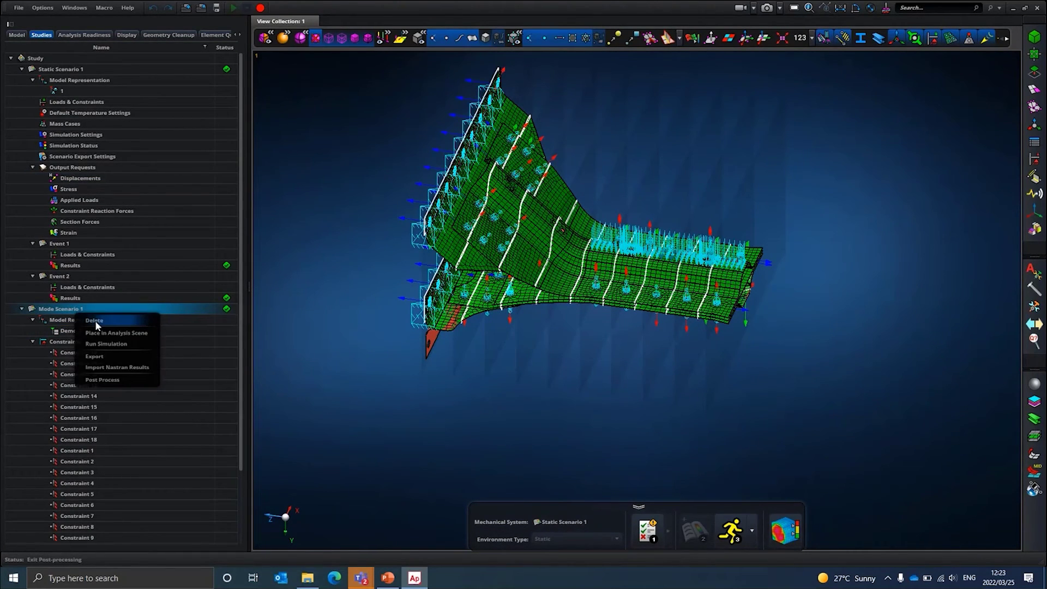
pyautogui.click(95, 320)
pyautogui.click(78, 277)
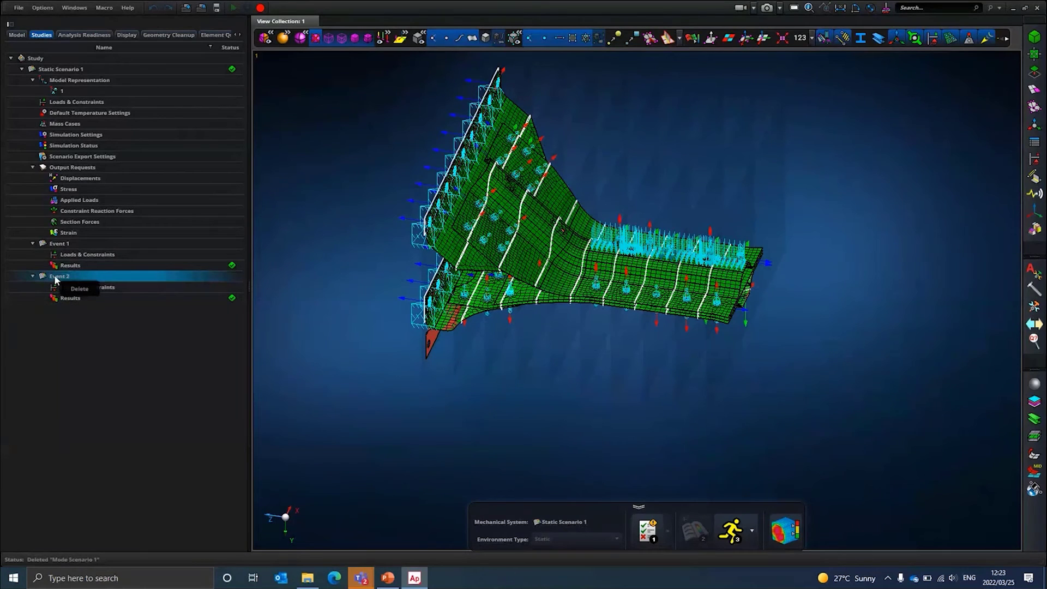
pyautogui.press('Delete')
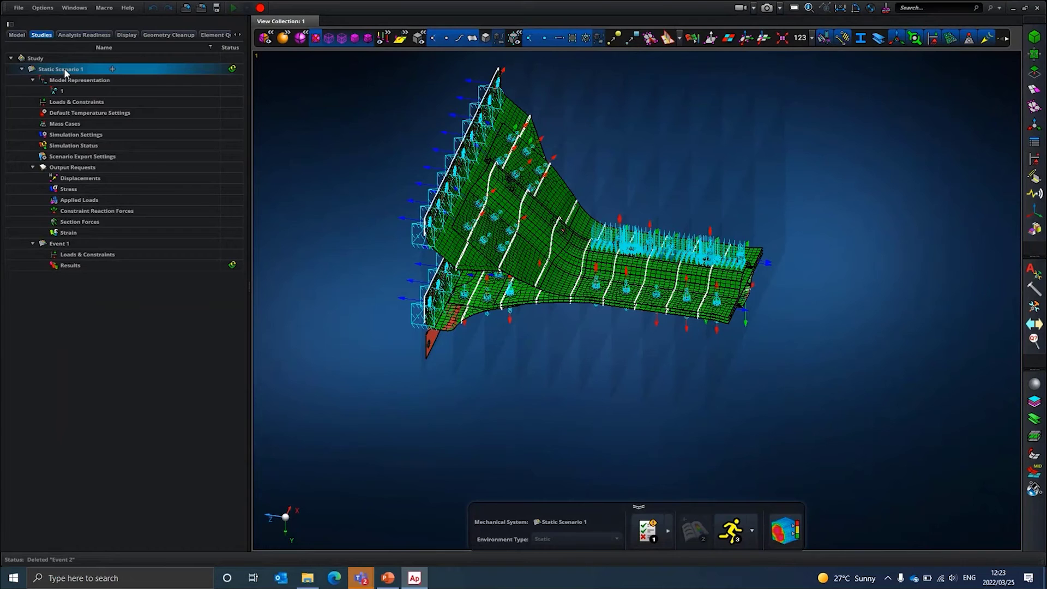
# - Run the Static Scenario 1 simulation again and open its results in post-processing
pyautogui.rightClick(65, 69)
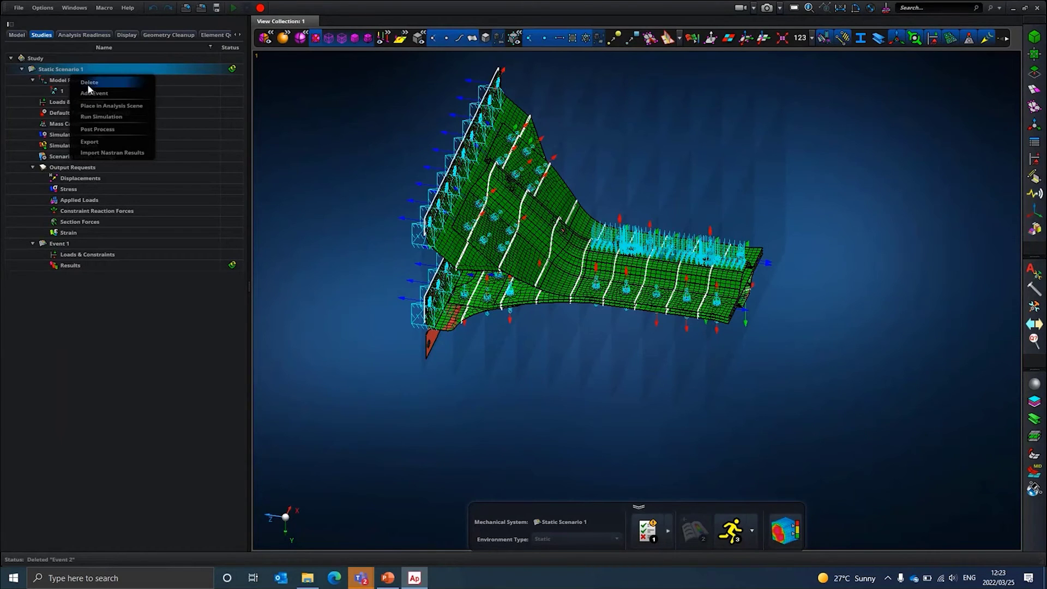
pyautogui.click(108, 128)
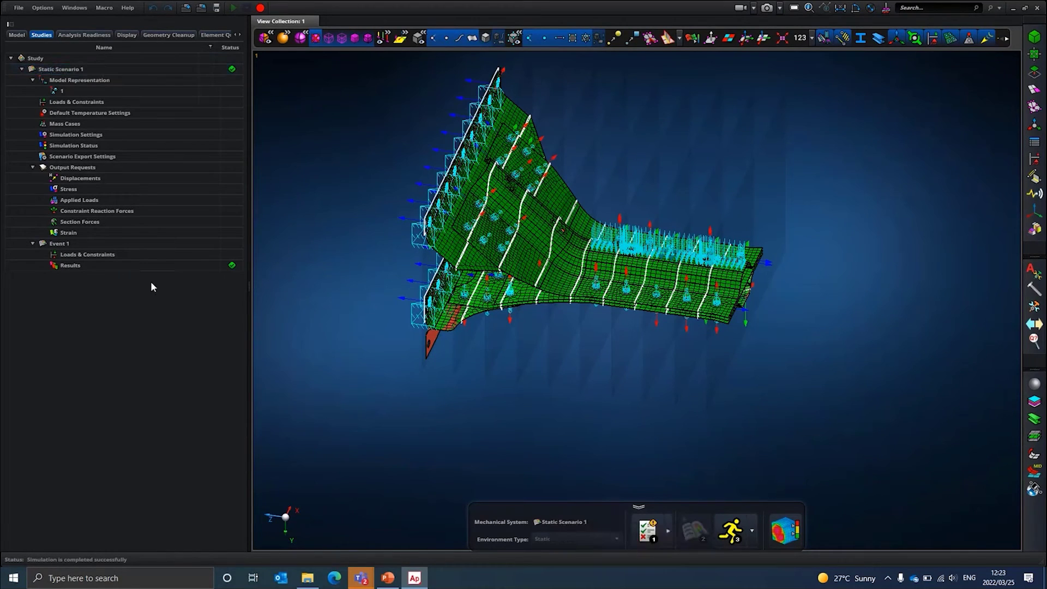
pyautogui.click(785, 531)
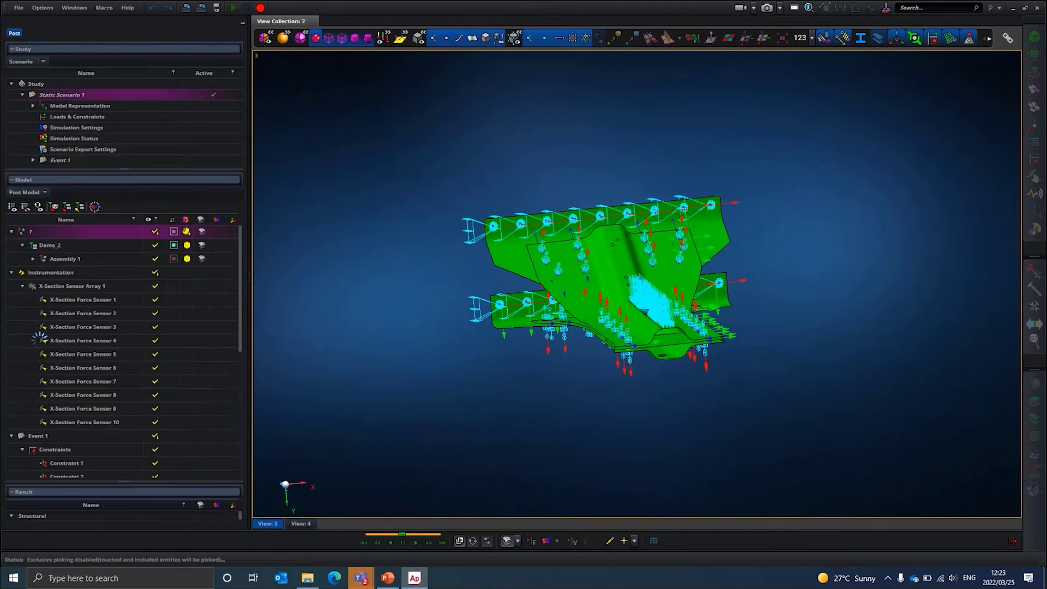
# - Display the Section Forces of X-Section Sensor Array 1 as a vector plot
pyautogui.click(67, 391)
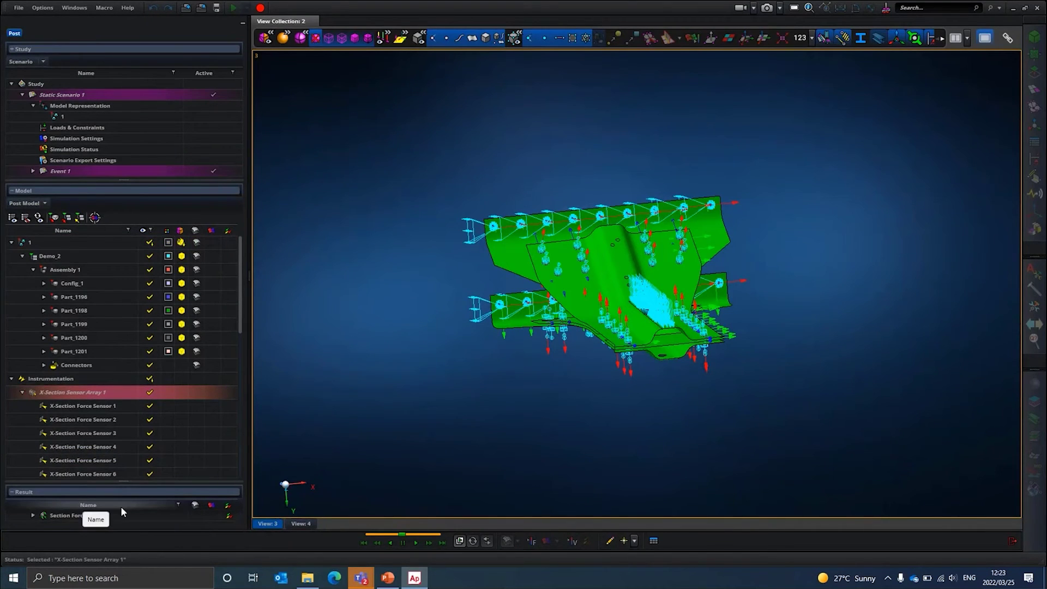
pyautogui.moveTo(120, 481); pyautogui.dragTo(126, 391)
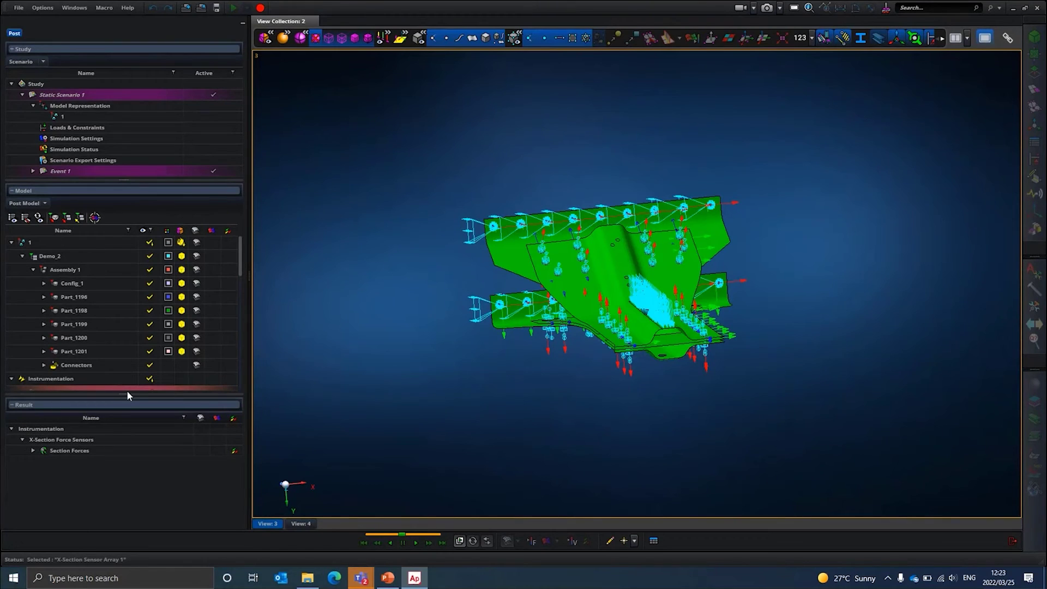
pyautogui.click(32, 450)
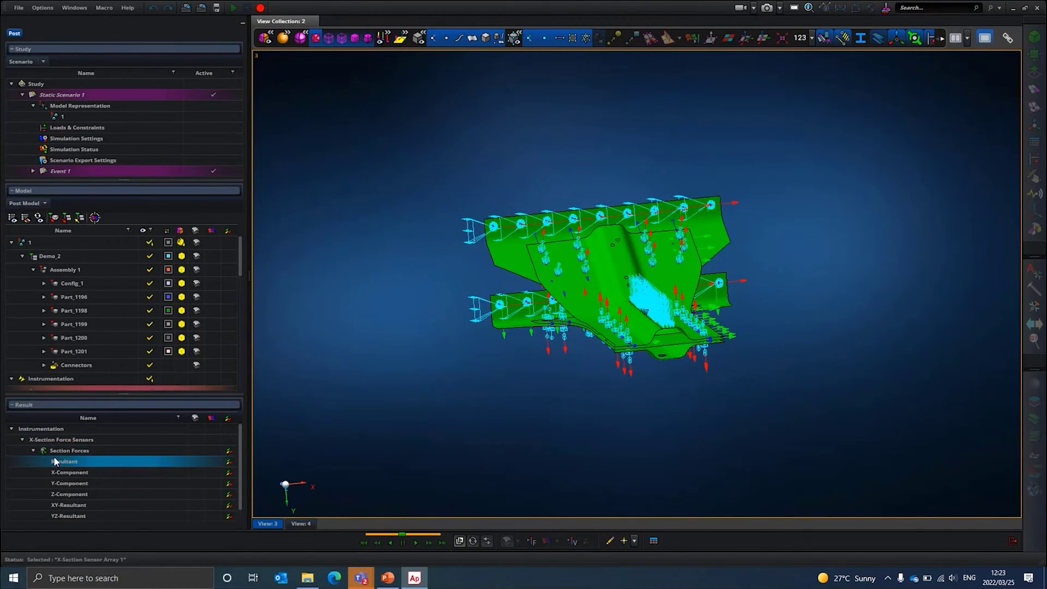
pyautogui.click(33, 450)
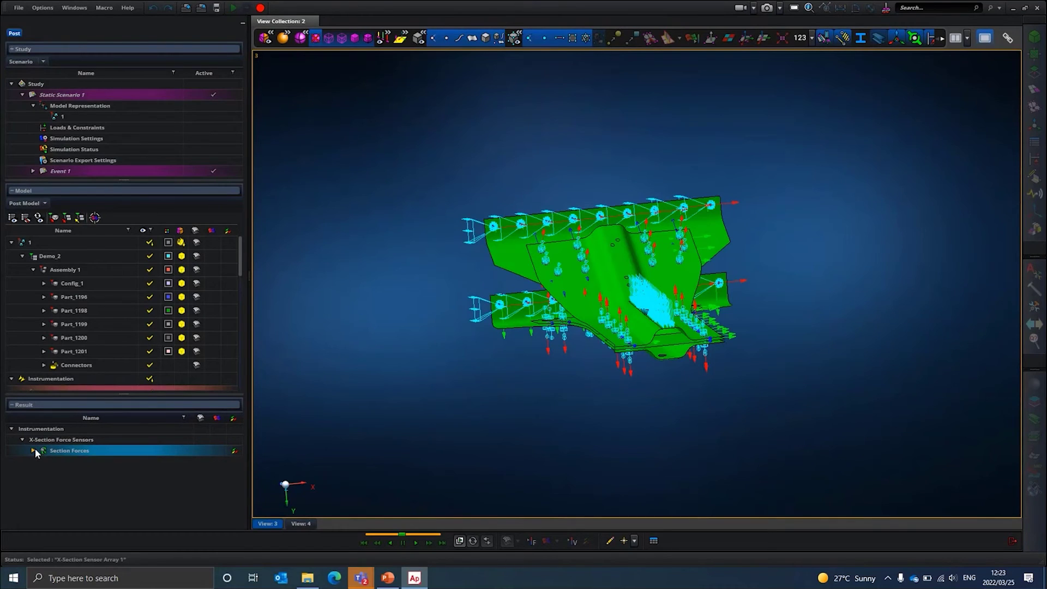
pyautogui.click(235, 450)
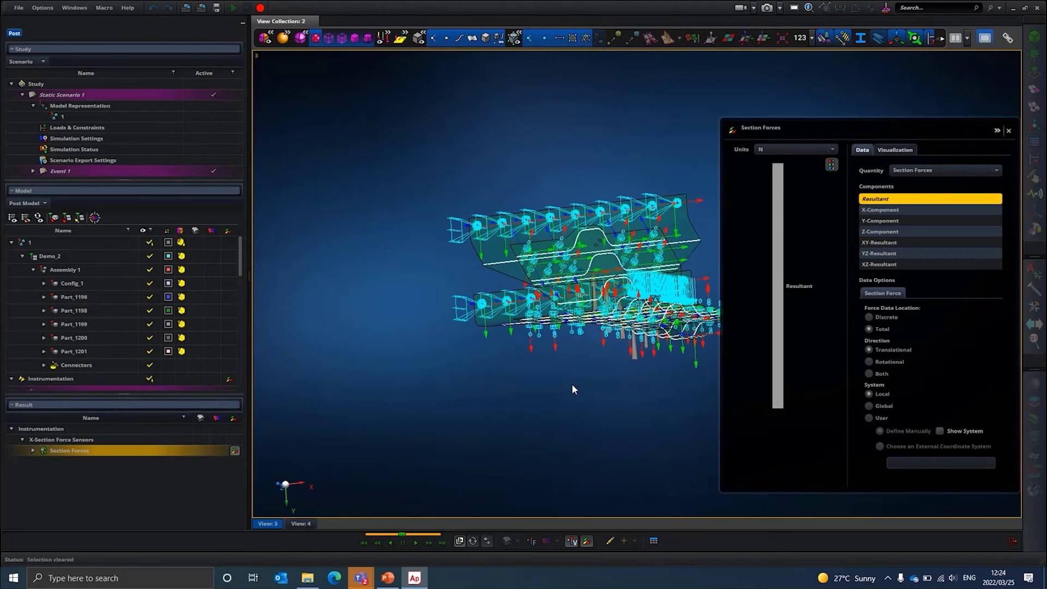
# - Examine the resultant section force vectors at the cross-sections along the length of the model
pyautogui.moveTo(572, 384); pyautogui.dragTo(639, 299, button='middle')
pyautogui.scroll(6, 639, 299)
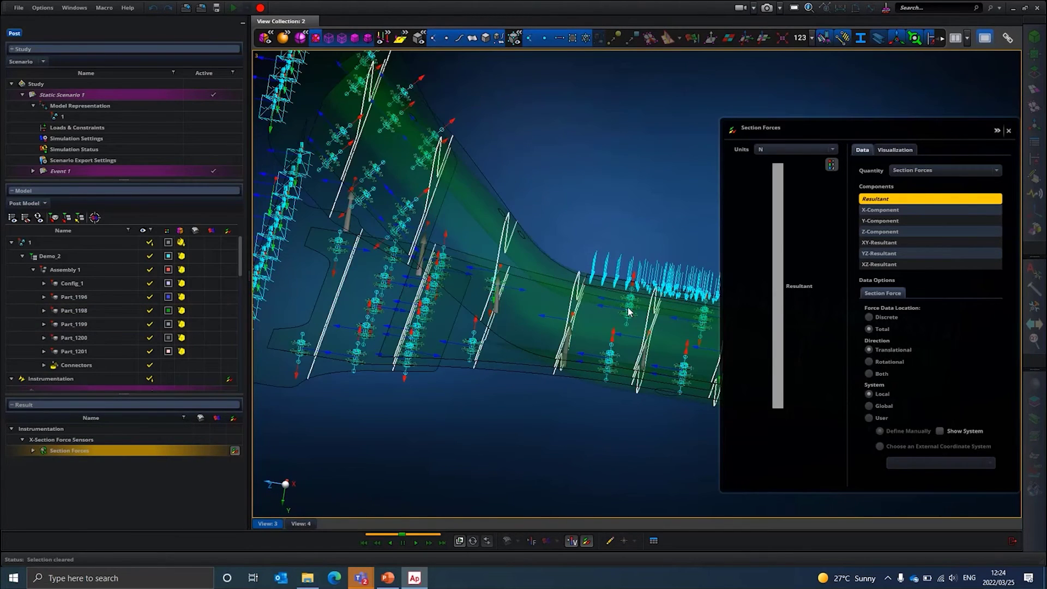
pyautogui.moveTo(642, 309); pyautogui.dragTo(257, 398, button='middle')
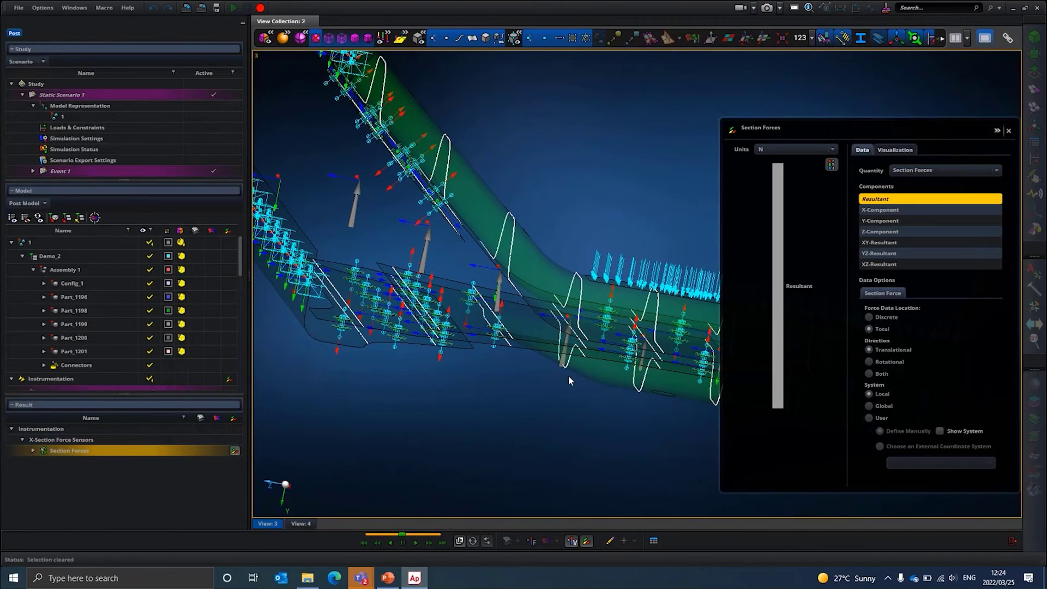
pyautogui.scroll(4, 568, 375)
pyautogui.scroll(5, 555, 354)
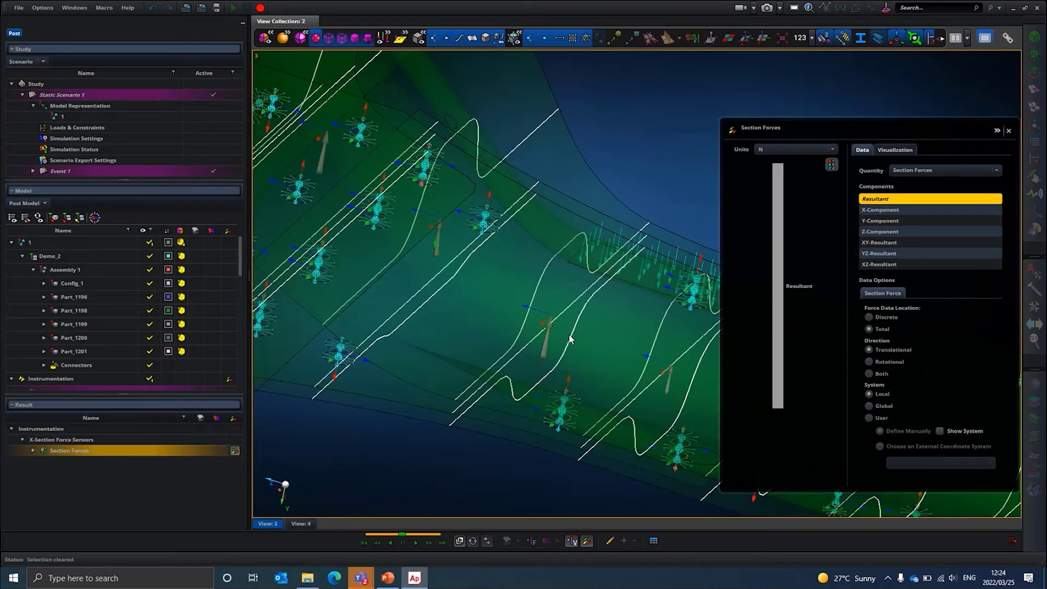
pyautogui.moveTo(567, 338); pyautogui.dragTo(477, 376, button='middle')
pyautogui.scroll(-5, 477, 377)
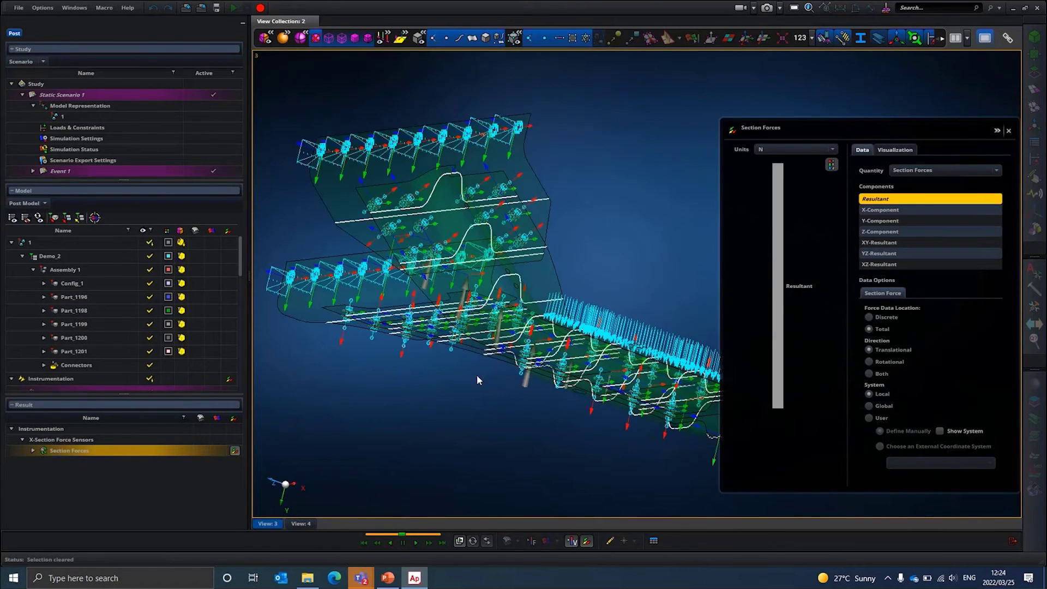
pyautogui.scroll(6, 629, 447)
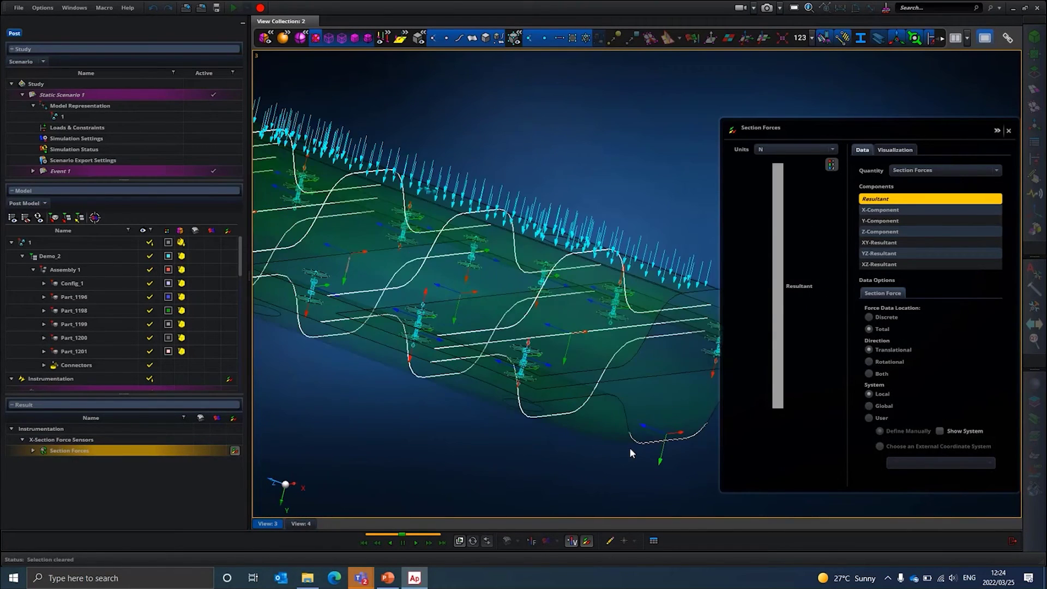
pyautogui.moveTo(609, 447); pyautogui.dragTo(598, 433, button='middle')
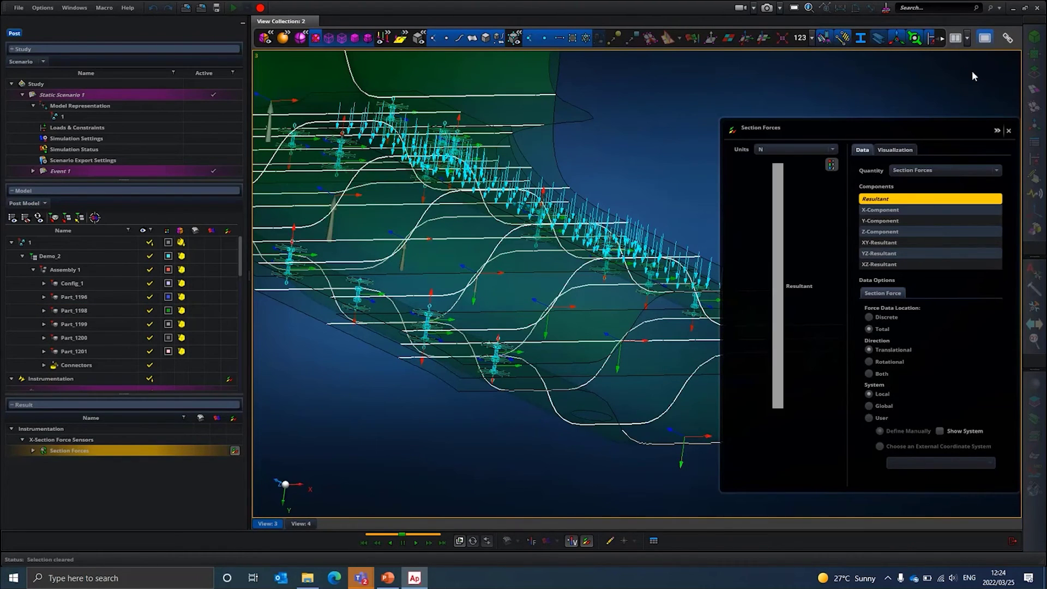
# - Close the Section Forces plot settings and view the cross-sections near the model's free end
pyautogui.click(1009, 131)
pyautogui.moveTo(614, 299); pyautogui.dragTo(594, 310, button='middle')
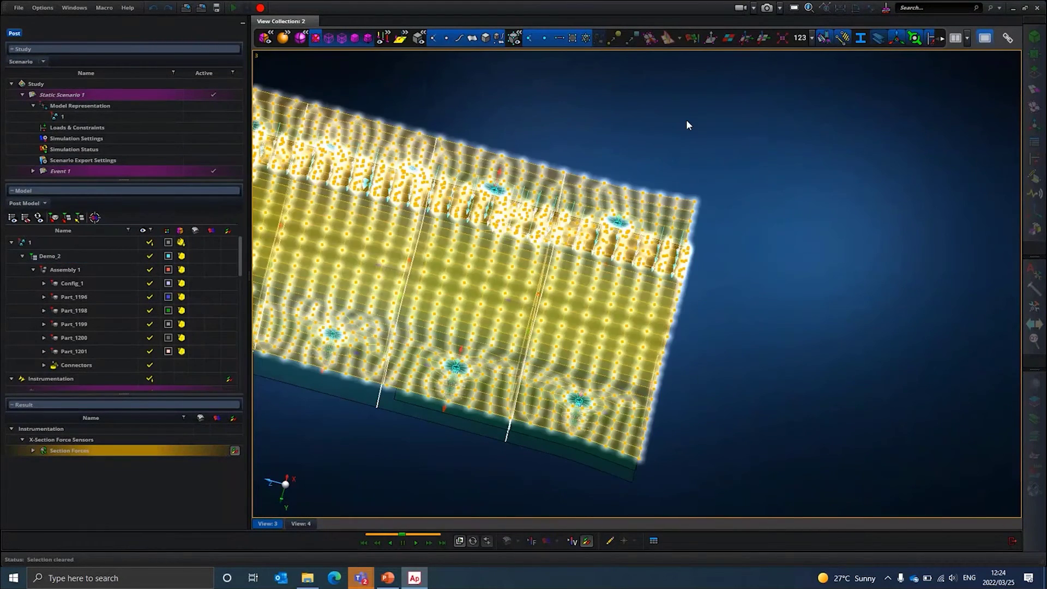
pyautogui.moveTo(992, 53)
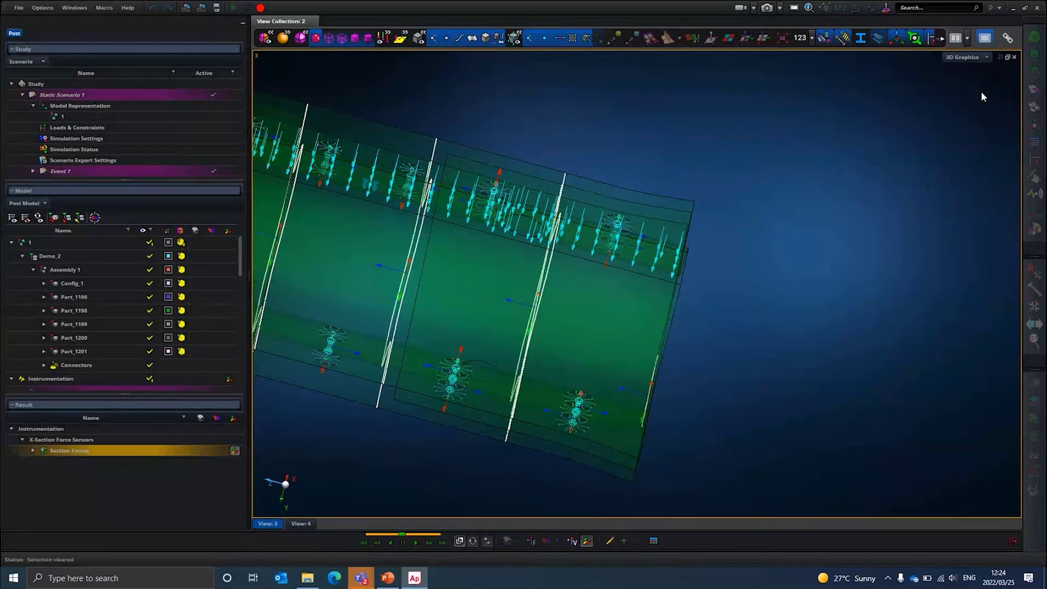
# - Display Event 1 in a new XY chart view and tile it alongside the open 3D graphics views
pyautogui.click(974, 63)
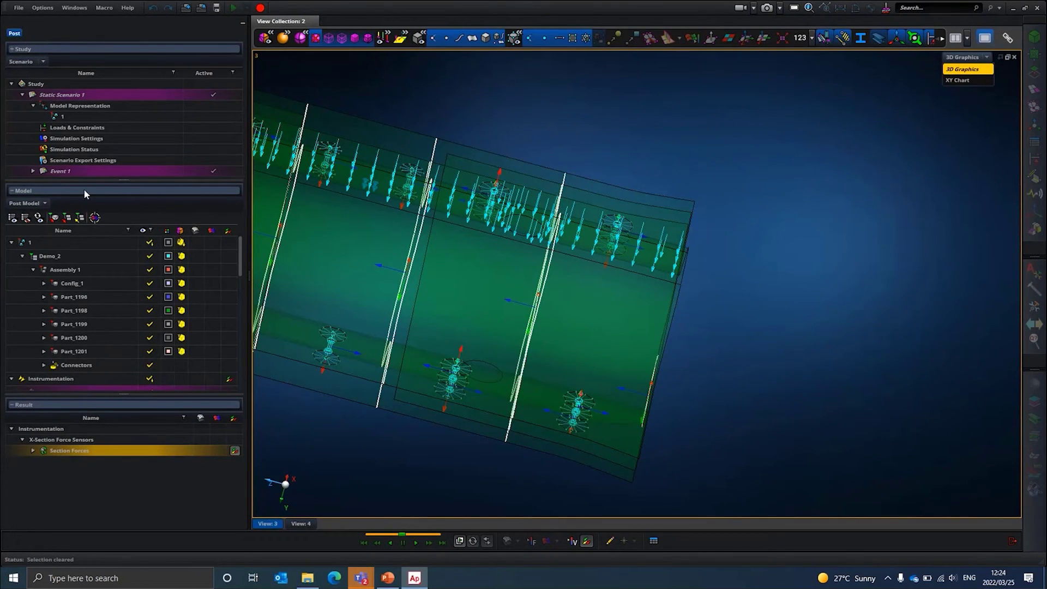
pyautogui.click(60, 170)
pyautogui.rightClick(60, 172)
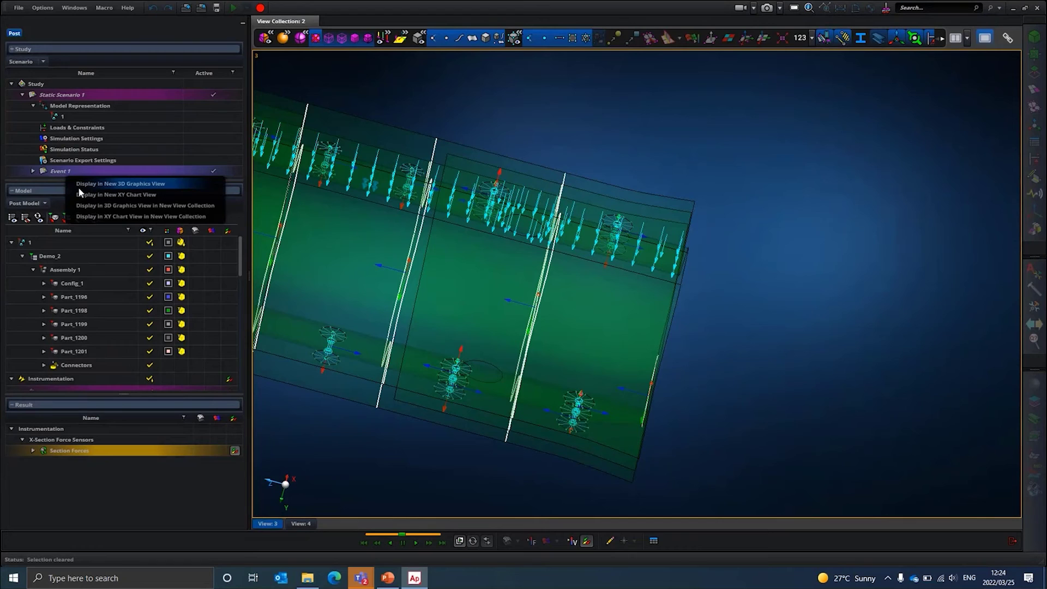
pyautogui.click(92, 197)
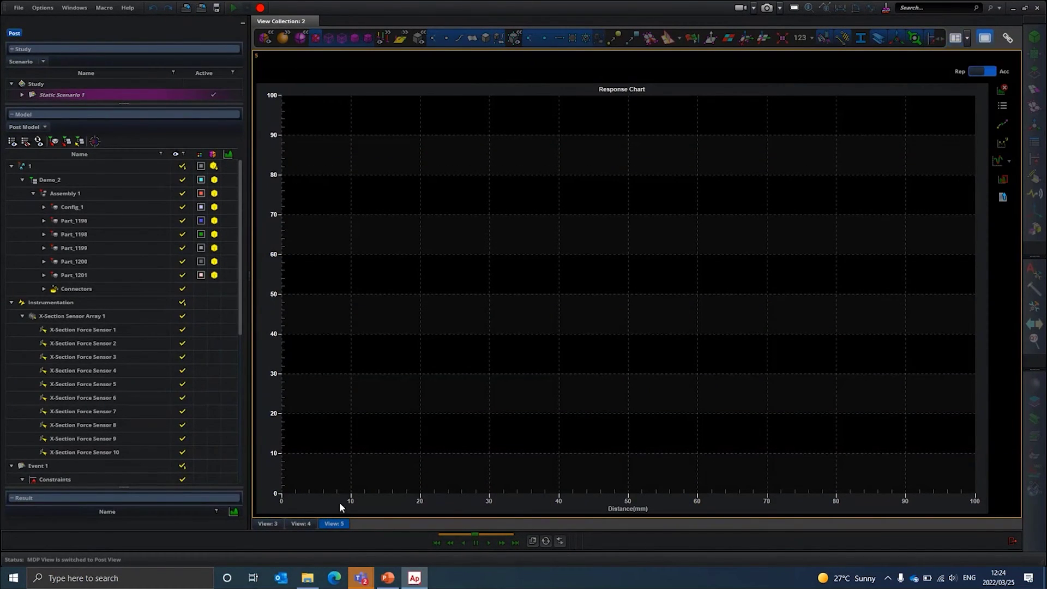
pyautogui.click(956, 39)
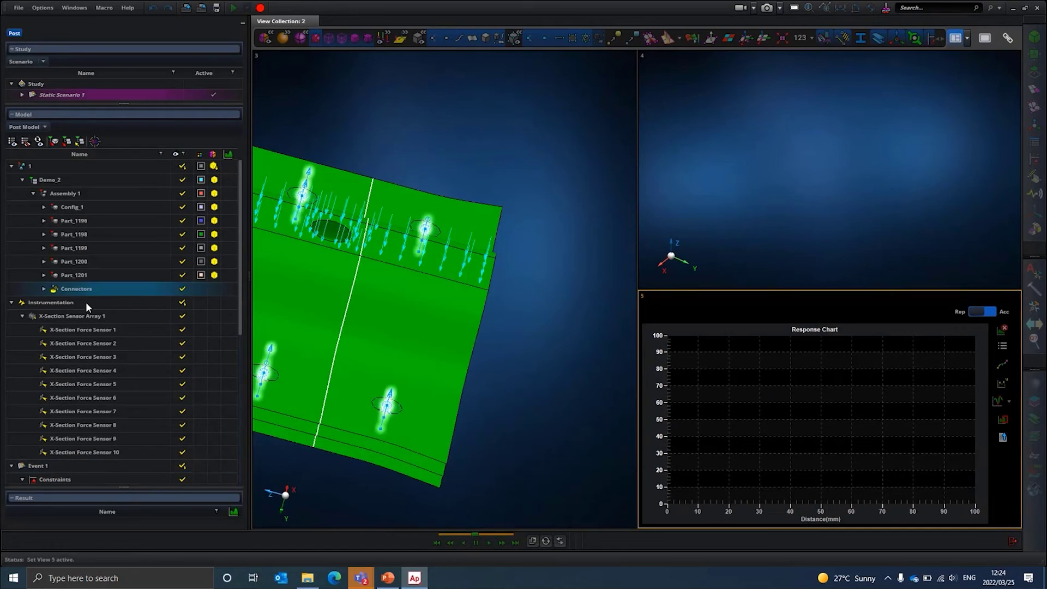
# - Plot the Section Force and Section Moment of X-Section Sensor Array 1 in the XY chart
pyautogui.click(86, 316)
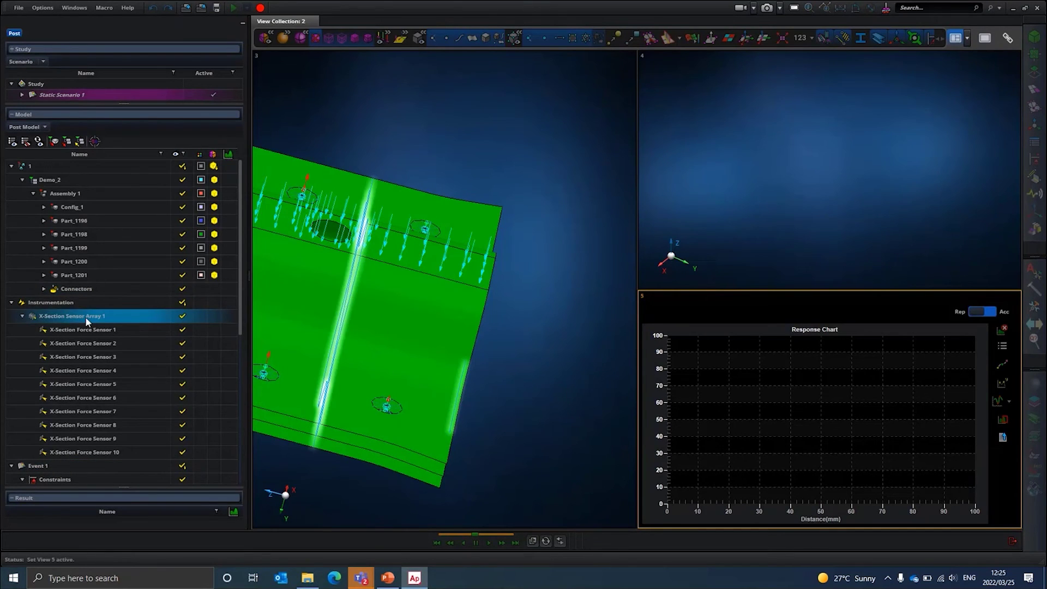
pyautogui.click(85, 317)
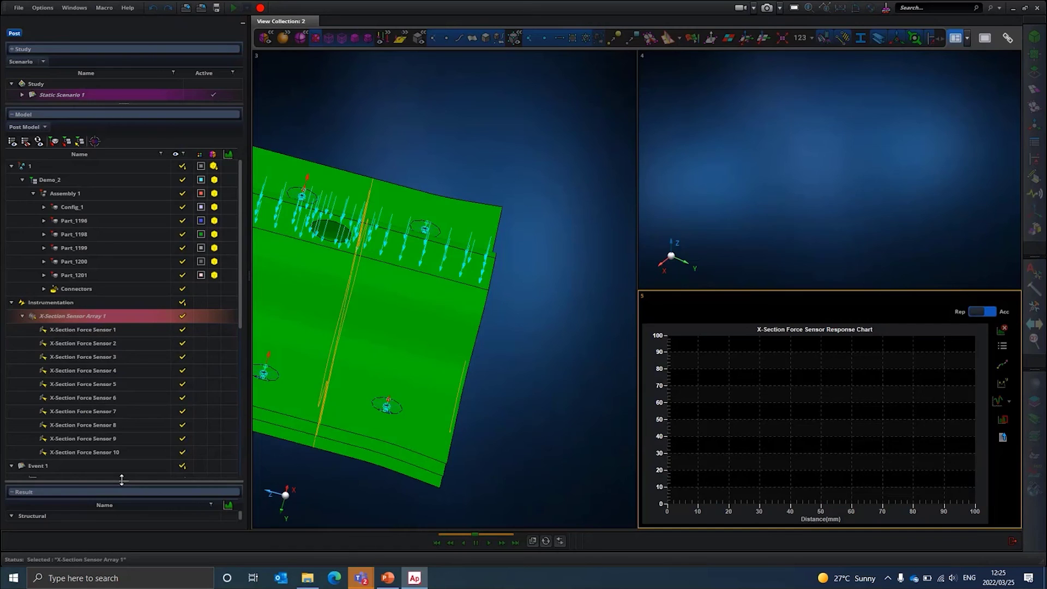
pyautogui.moveTo(122, 480); pyautogui.dragTo(136, 383)
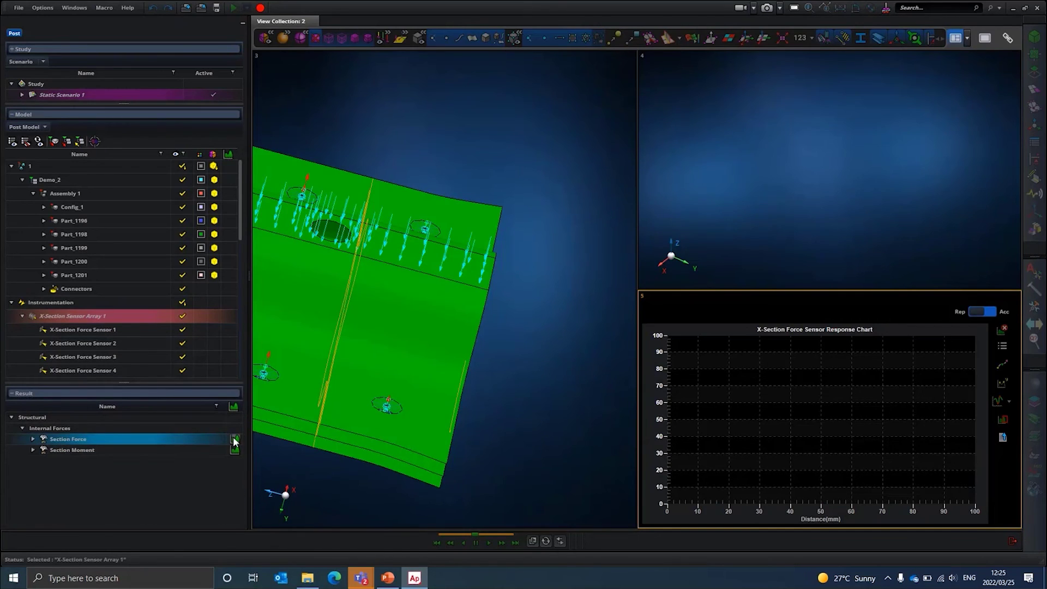
pyautogui.click(234, 440)
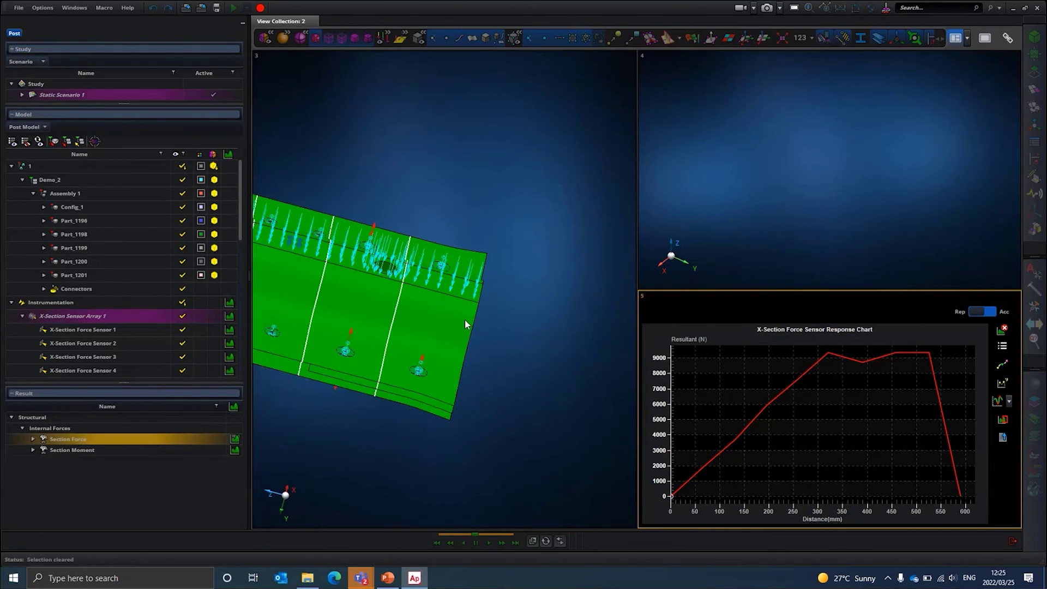
pyautogui.click(69, 450)
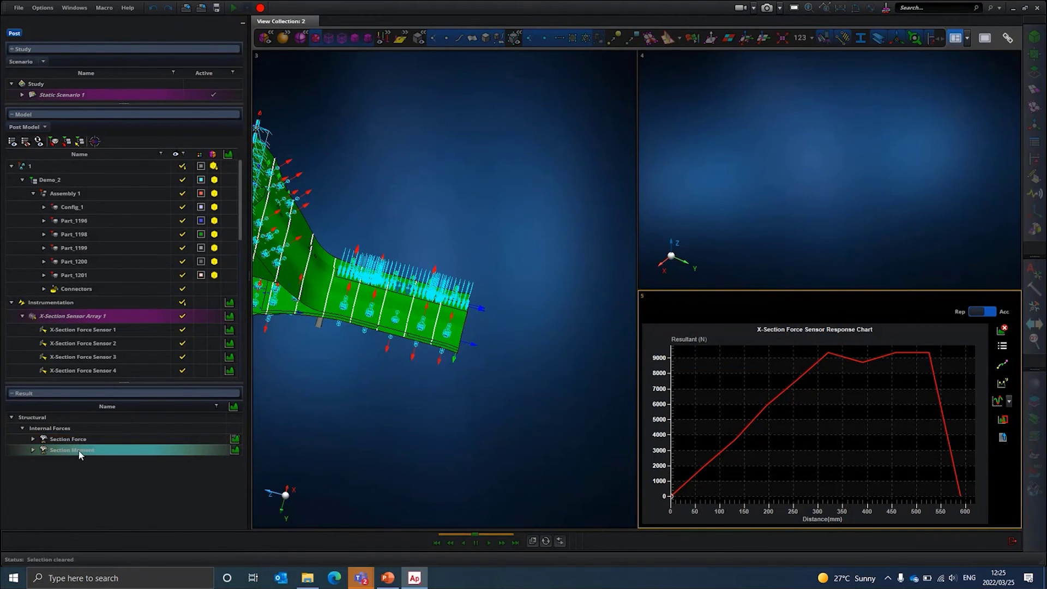
pyautogui.click(235, 449)
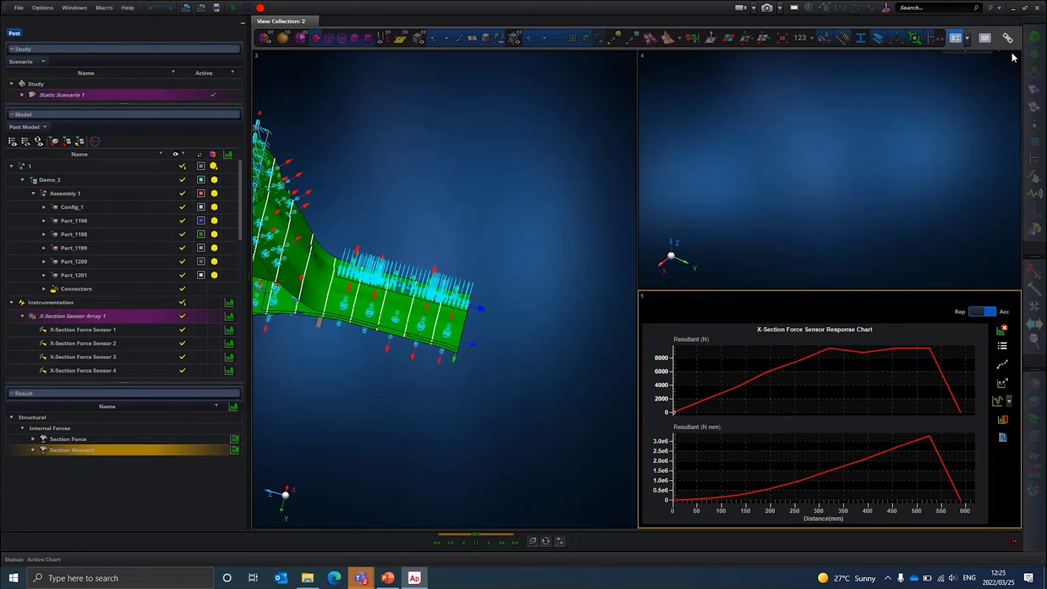
# - Close the empty 3D graphics view, leaving the model and the response chart side by side
pyautogui.moveTo(1013, 57)
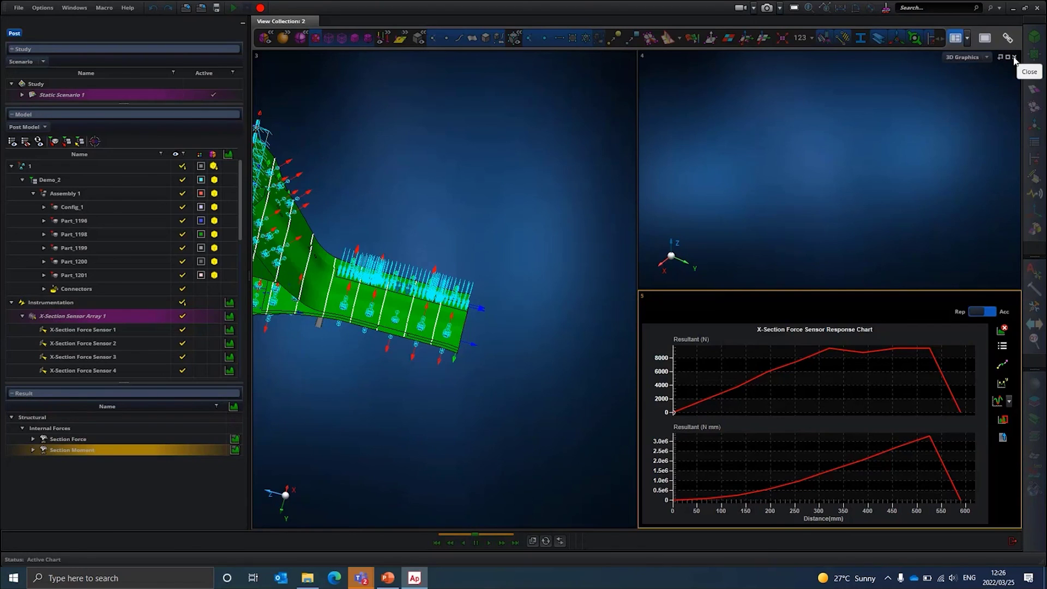
pyautogui.click(1014, 57)
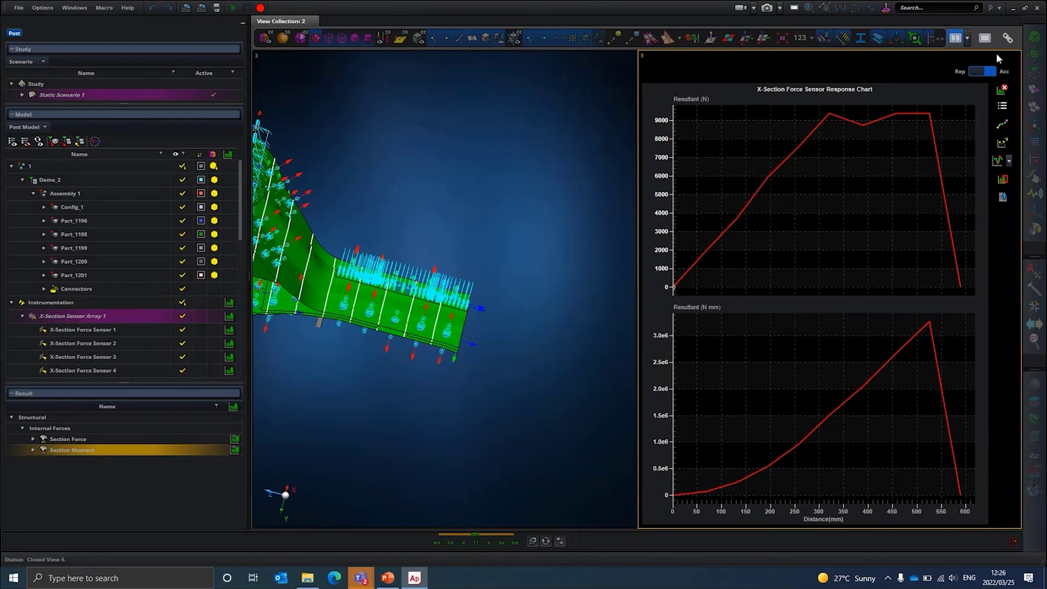
pyautogui.moveTo(1007, 57)
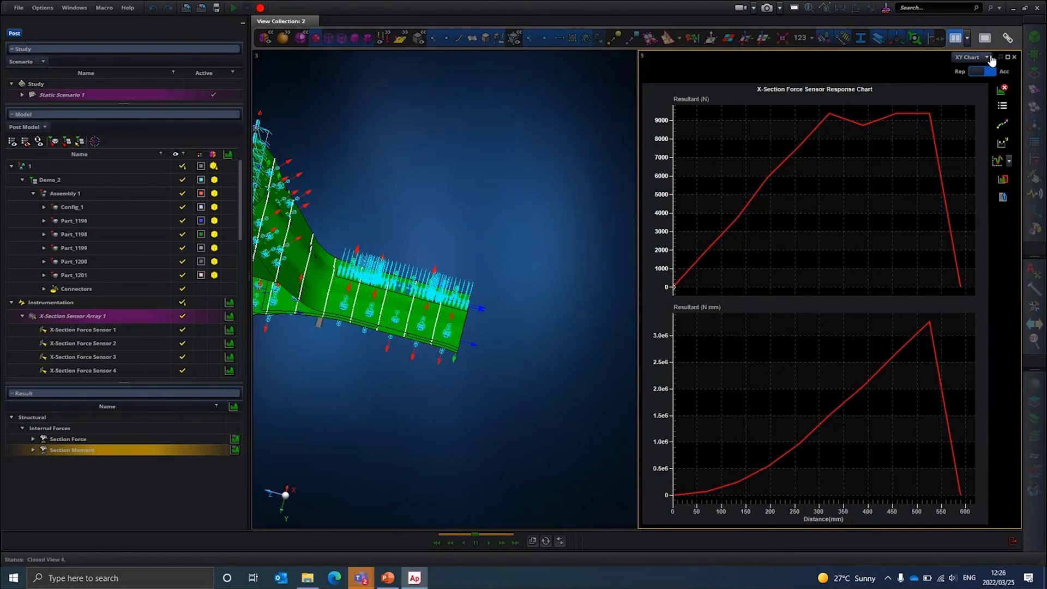